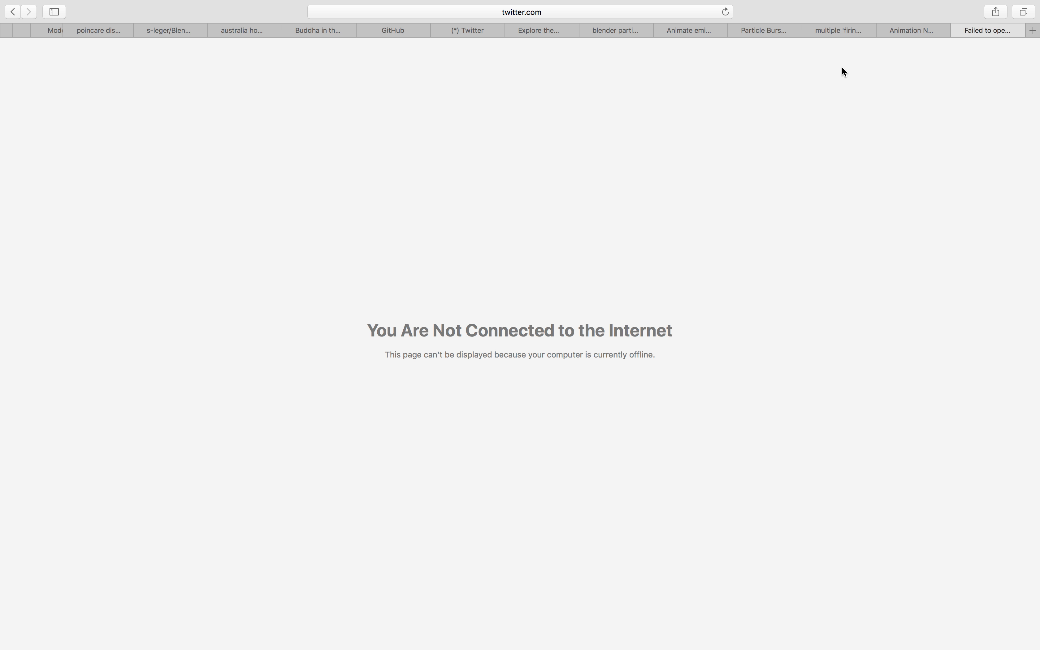
Switch to Blender and delete the default lamp and camera from the scene.
key(ctrl+Left)
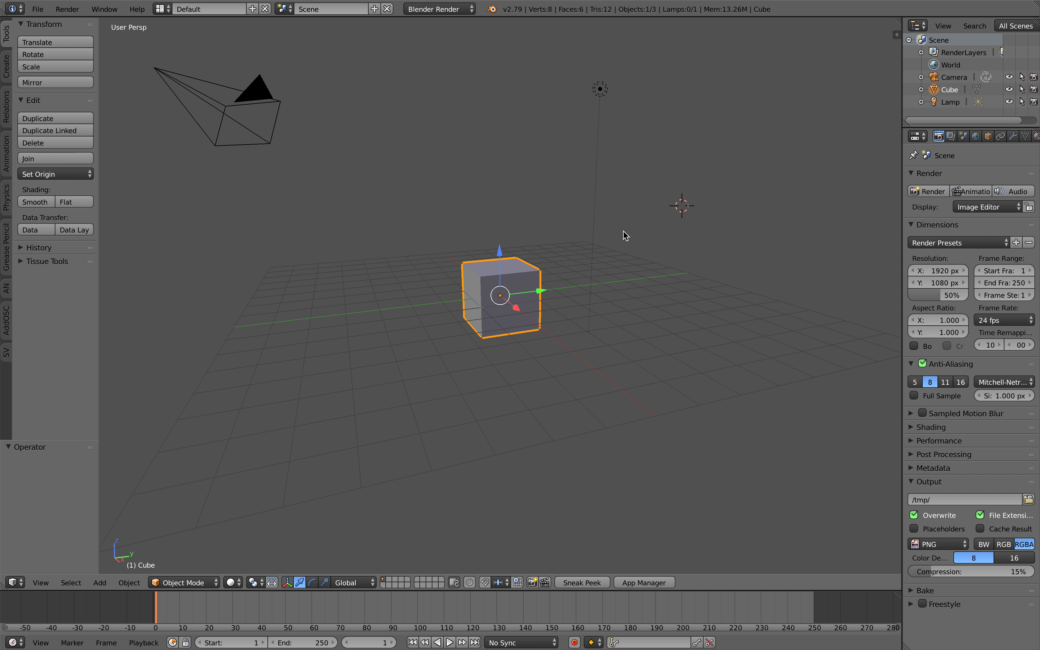
right_click(600, 89)
shift+right_click(275, 108)
key(Delete)
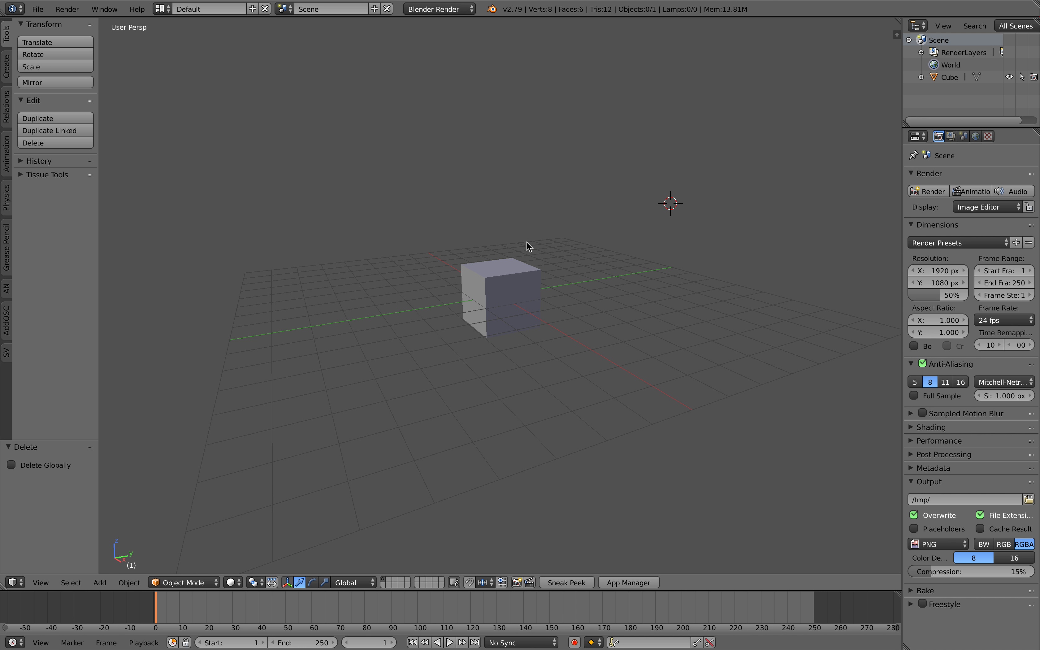
Select the default cube and widen the properties area beside the 3D viewport.
right_click(507, 315)
key(KP_Decimal)
middle_drag(564, 286, 484, 237)
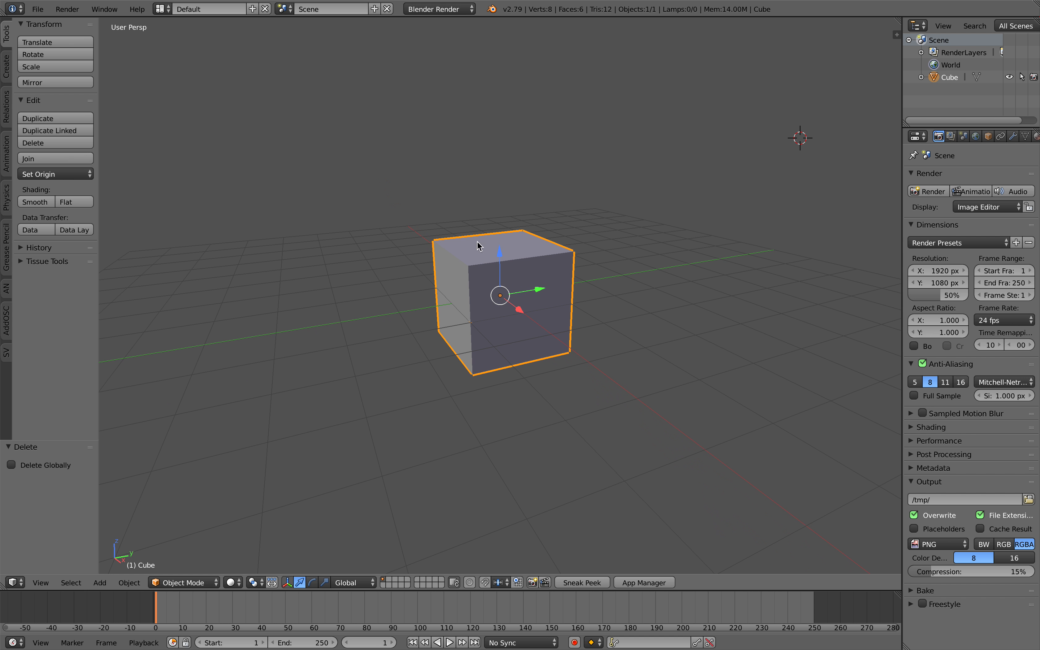
drag(903, 197, 810, 207)
middle_drag(780, 214, 647, 241)
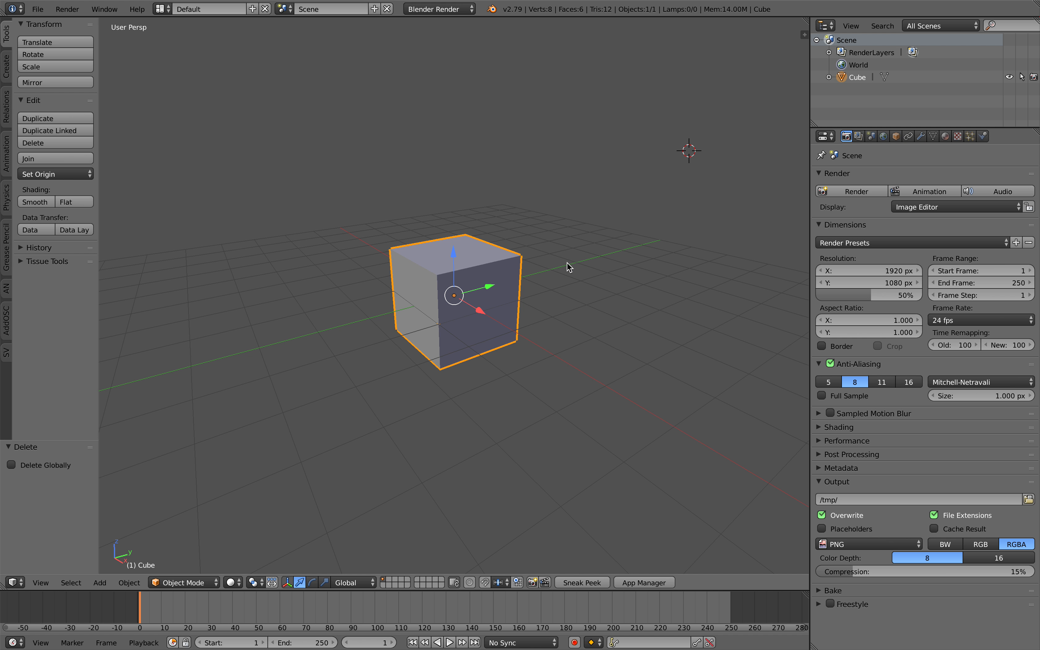
In Edit Mode, merge all of the cube's vertices into a single point at its centre and return to Object Mode.
middle_drag(566, 263, 570, 257)
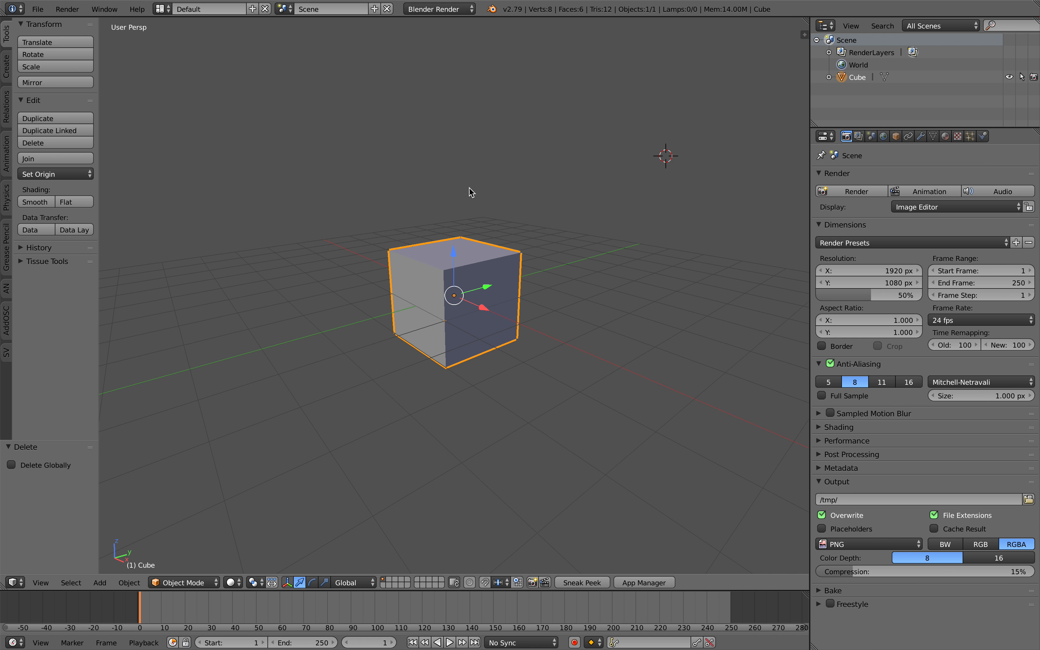
middle_drag(522, 312, 514, 316)
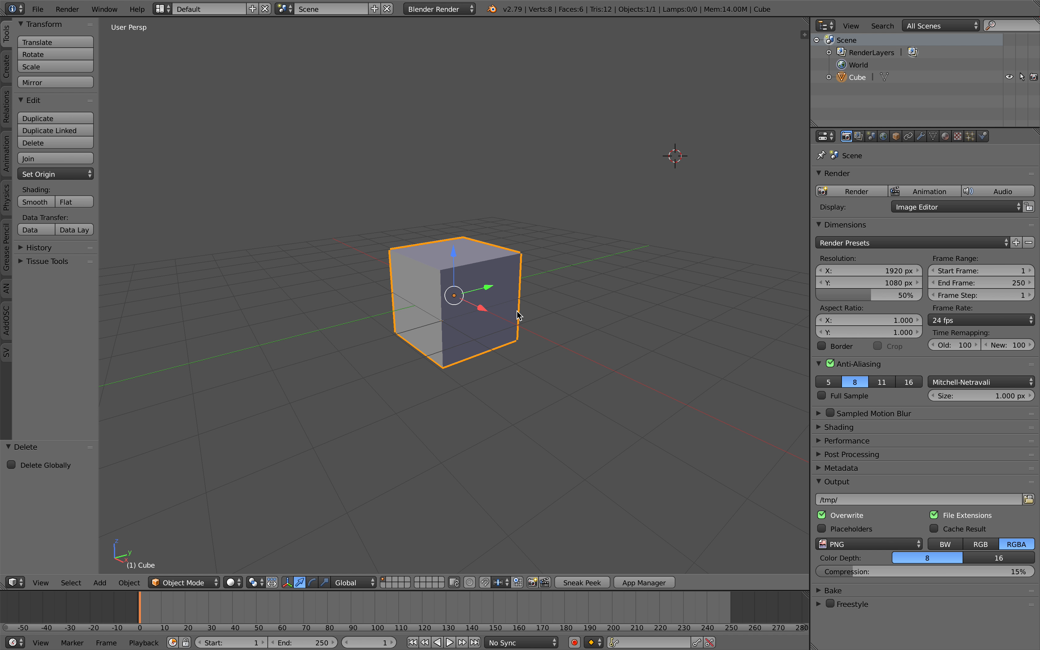
middle_drag(516, 310, 539, 297)
key(Tab)
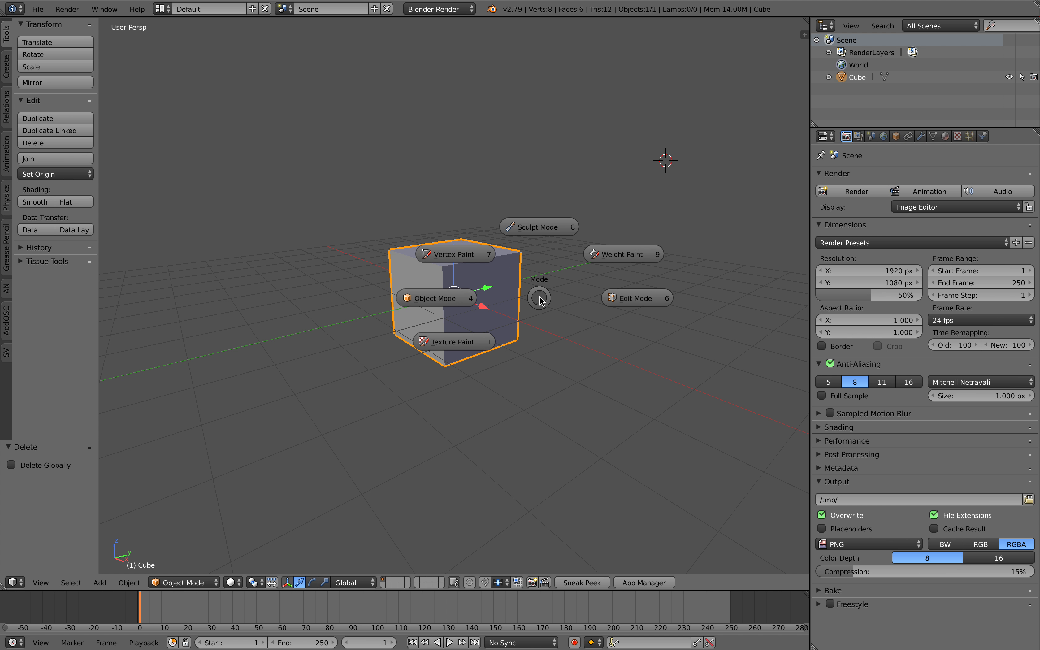
click(592, 298)
key(space)
text(merge)
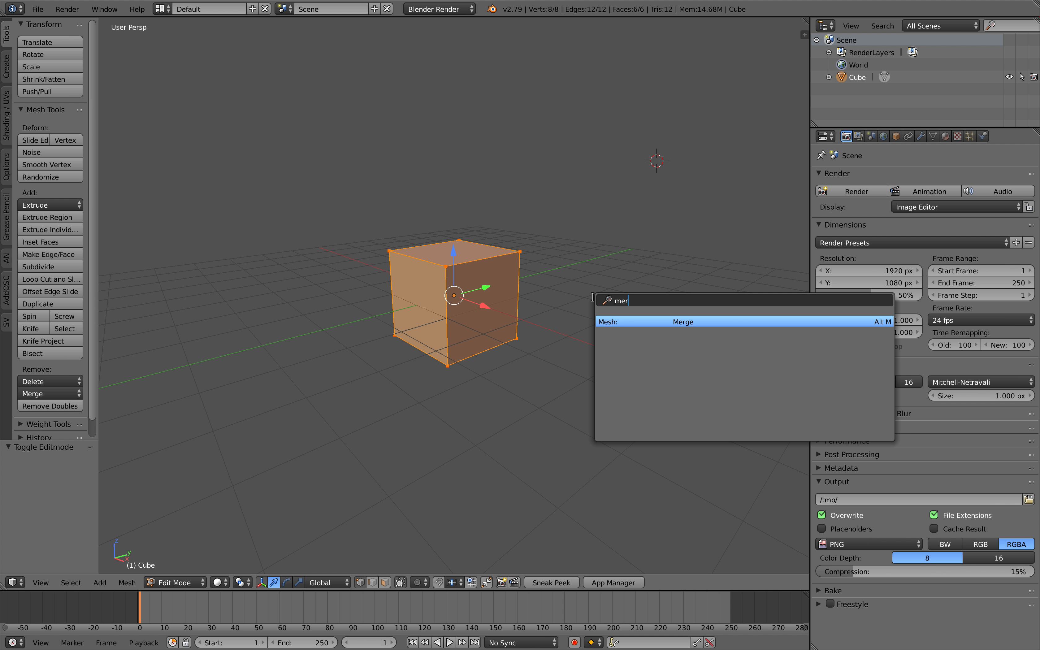
key(Return)
click(588, 296)
middle_drag(494, 293, 470, 292)
key(Tab)
key(Tab)
click(421, 296)
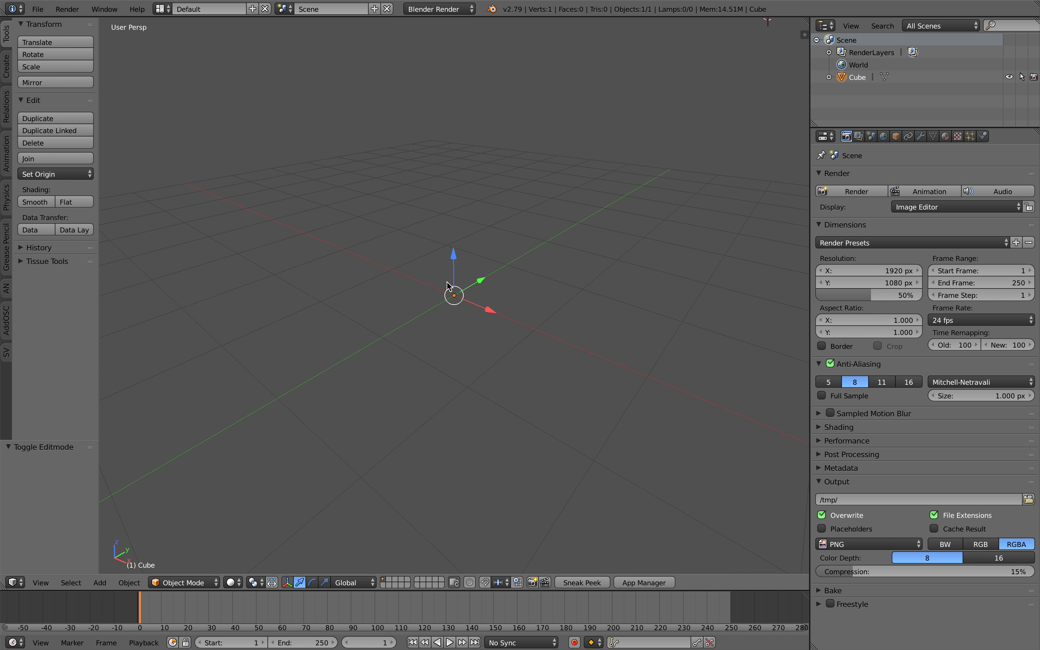
Save the scene to the Desktop as sv_modifier_donut_001.blend.
key(ctrl+s)
click(231, 56)
double_click(172, 55)
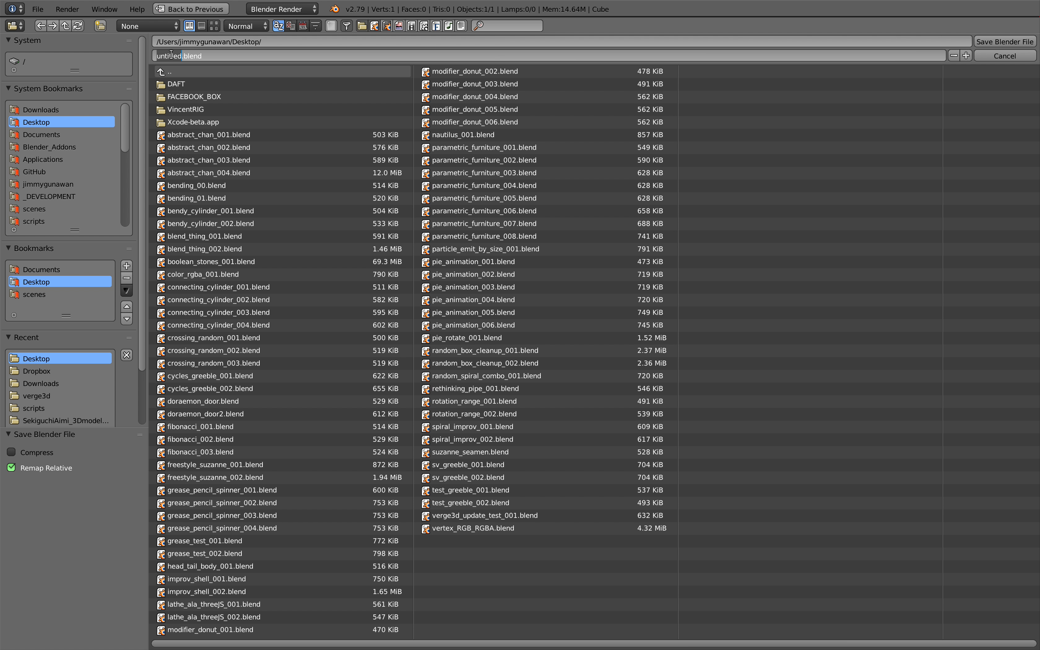
text(modifier_donut_001)
key(Return)
click(967, 56)
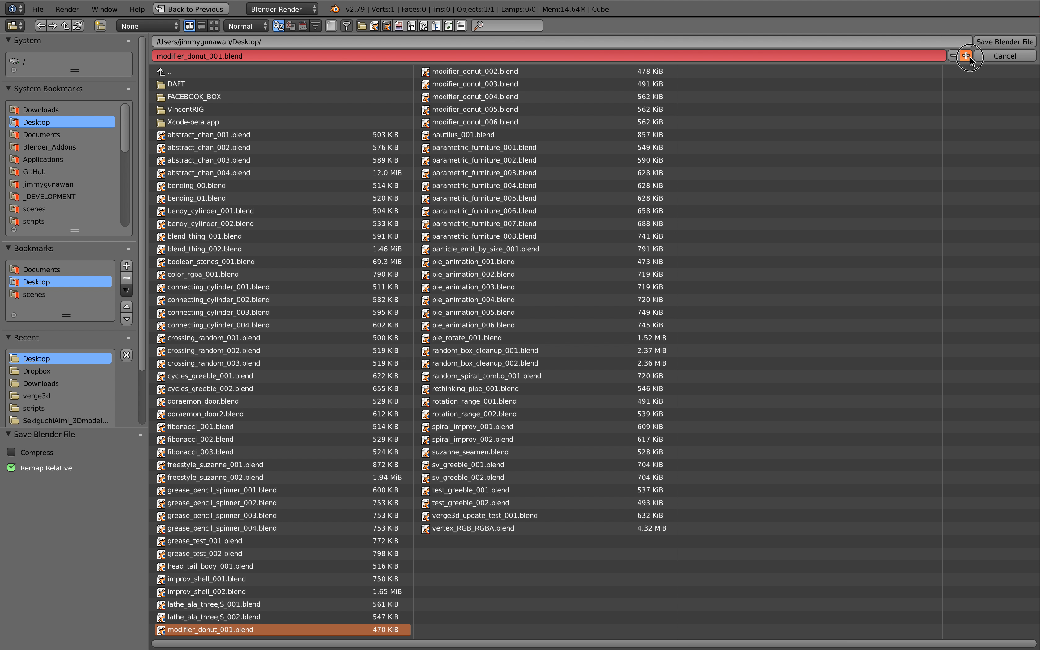
click(245, 58)
drag(223, 57, 140, 45)
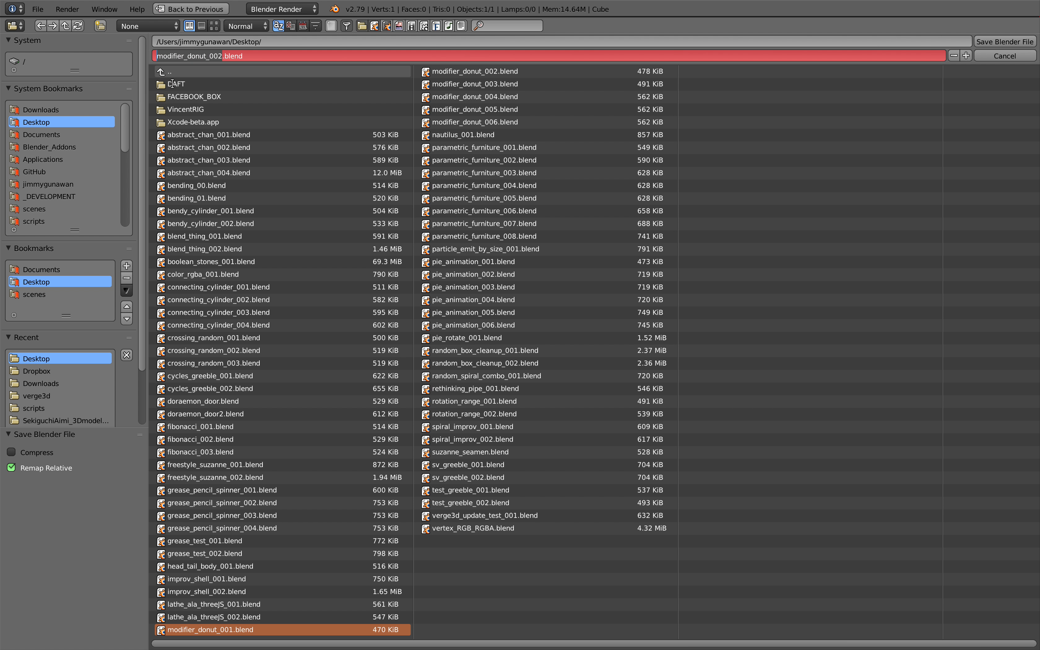
text(s)
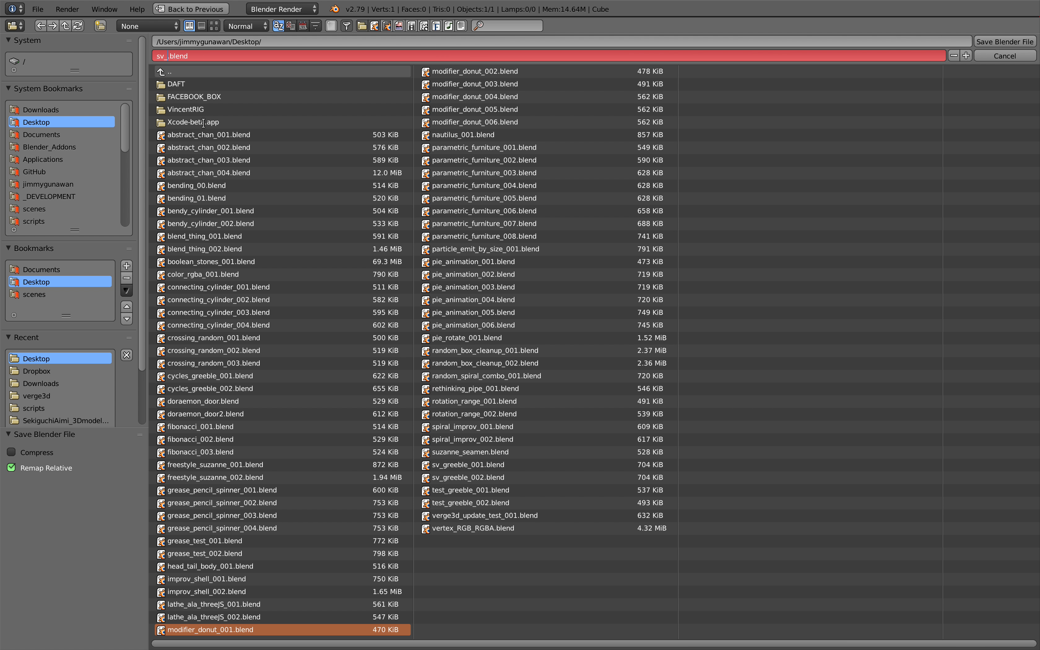
text(v_modifier_)
text(donut)09901)
text(_001)
key(Return)
click(999, 46)
Deselect everything, reselect the single-vertex Cube object and add a Displace modifier to it.
middle_drag(525, 288, 525, 293)
key(a)
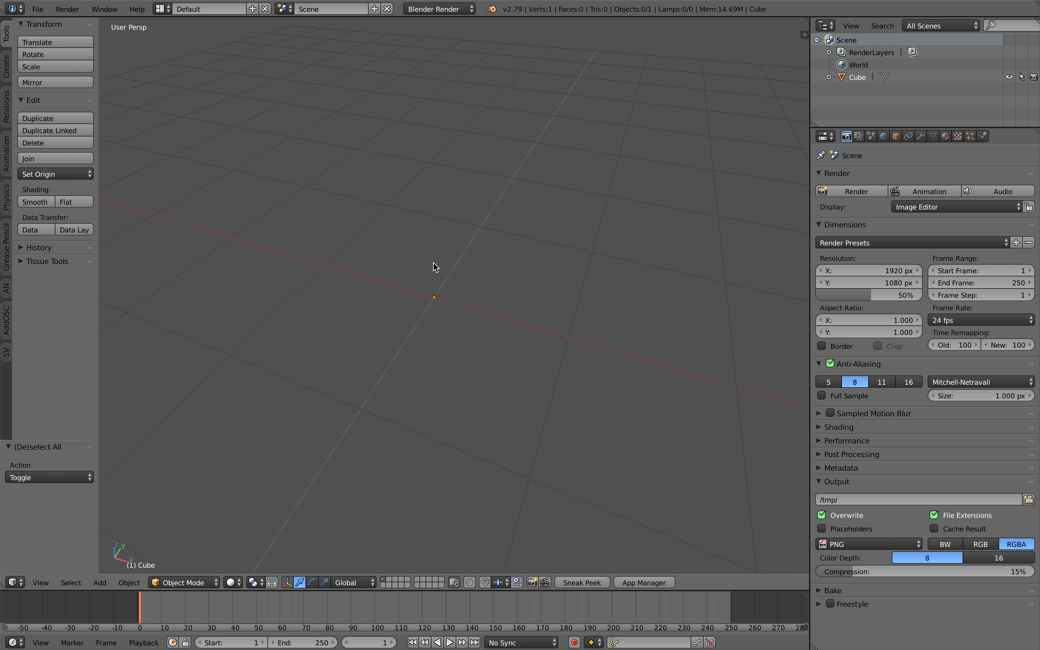
mouse_move(432, 267)
middle_down()
mouse_move(436, 288)
mouse_move(414, 256)
middle_up()
right_click(434, 297)
click(921, 135)
click(920, 178)
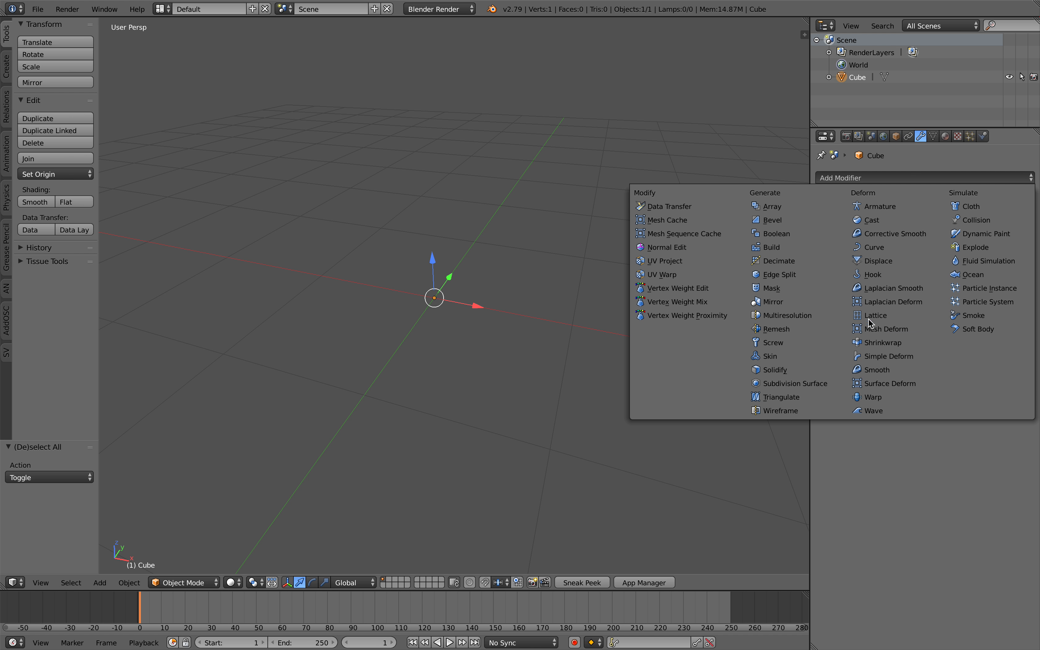
click(879, 266)
middle_drag(778, 262, 627, 262)
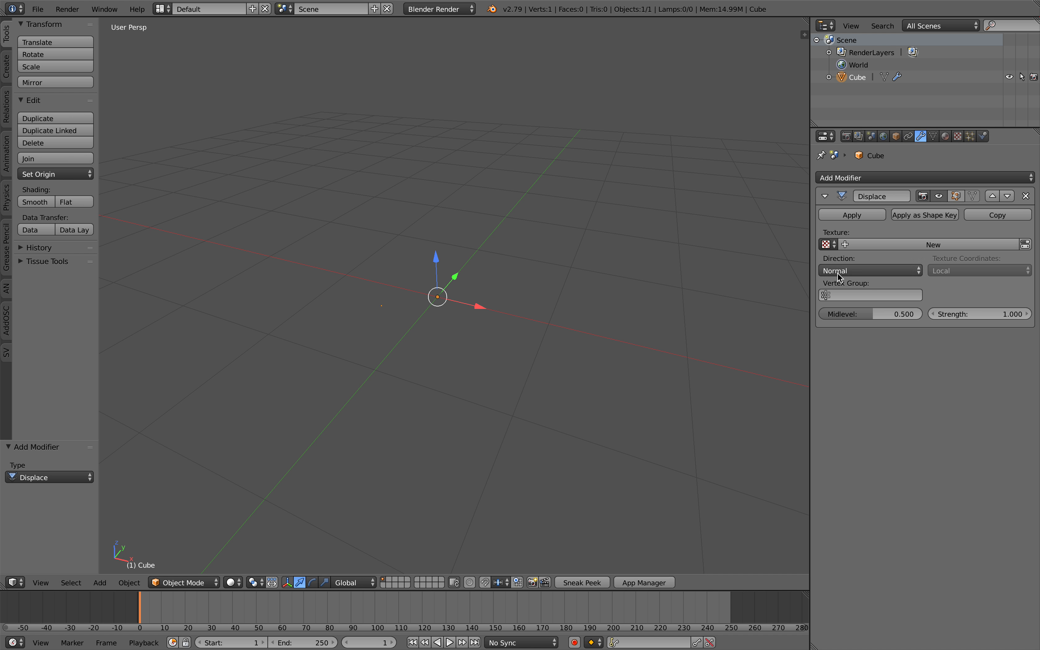
Set the Displace modifier's direction to X.
drag(977, 313, 978, 314)
mouse_move(363, 319)
middle_down()
mouse_move(403, 320)
mouse_move(359, 330)
middle_up()
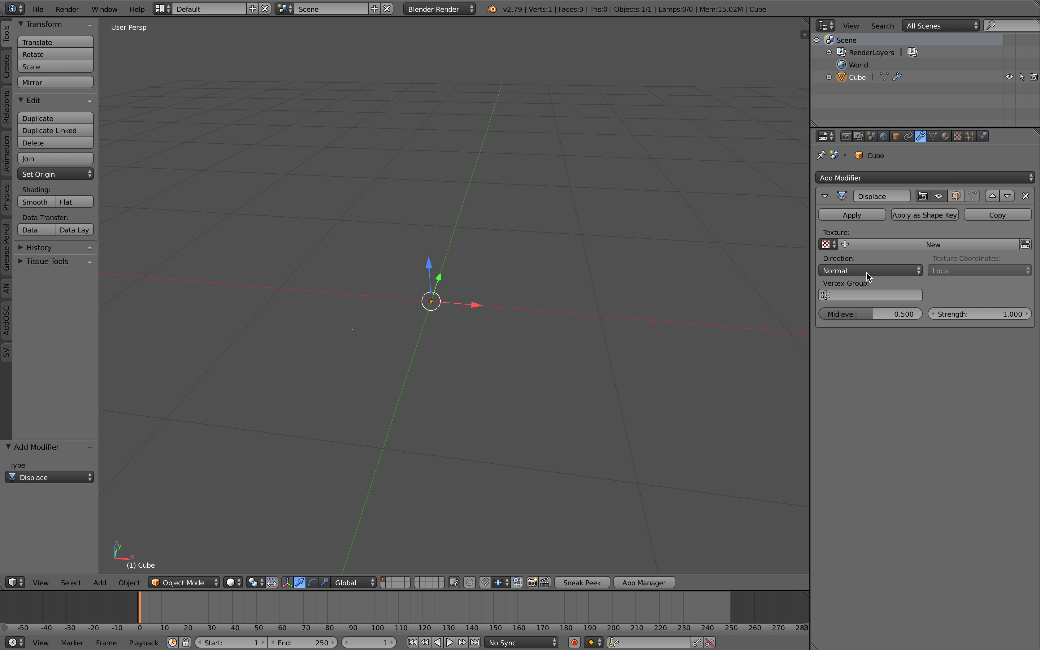
middle_drag(401, 317, 426, 294)
click(853, 272)
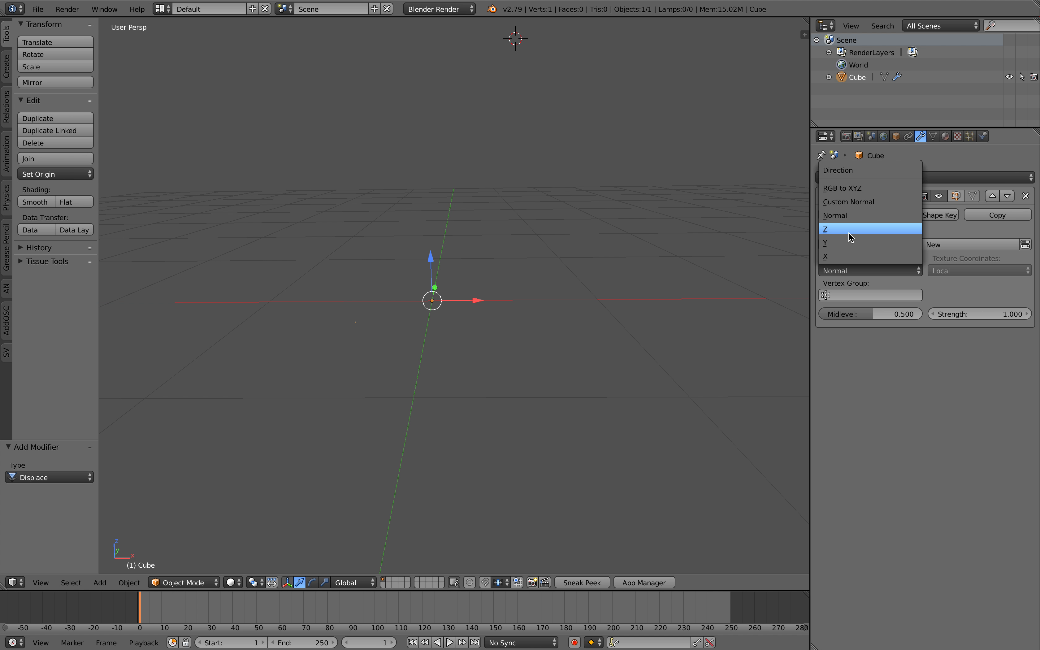
click(847, 257)
Set the Displace modifier's strength to 1.120 and save the file over the existing version.
middle_drag(421, 337, 428, 337)
scroll(427, 337, up, 2)
scroll(566, 314, up, 1)
drag(959, 339, 958, 338)
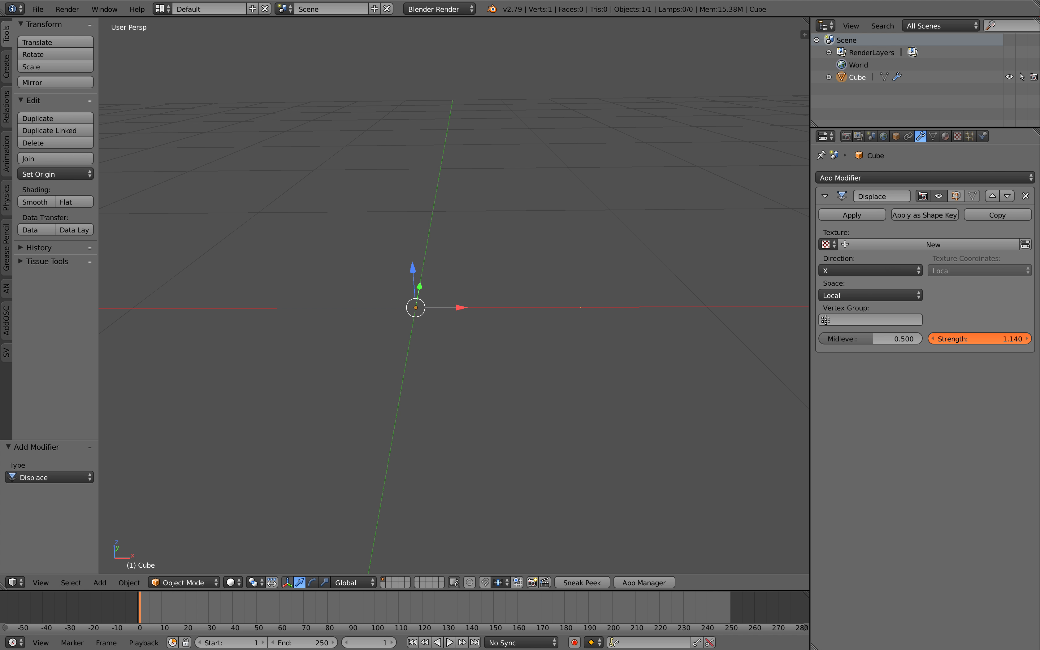
drag(958, 338, 997, 340)
middle_drag(719, 320, 661, 290)
drag(980, 338, 988, 338)
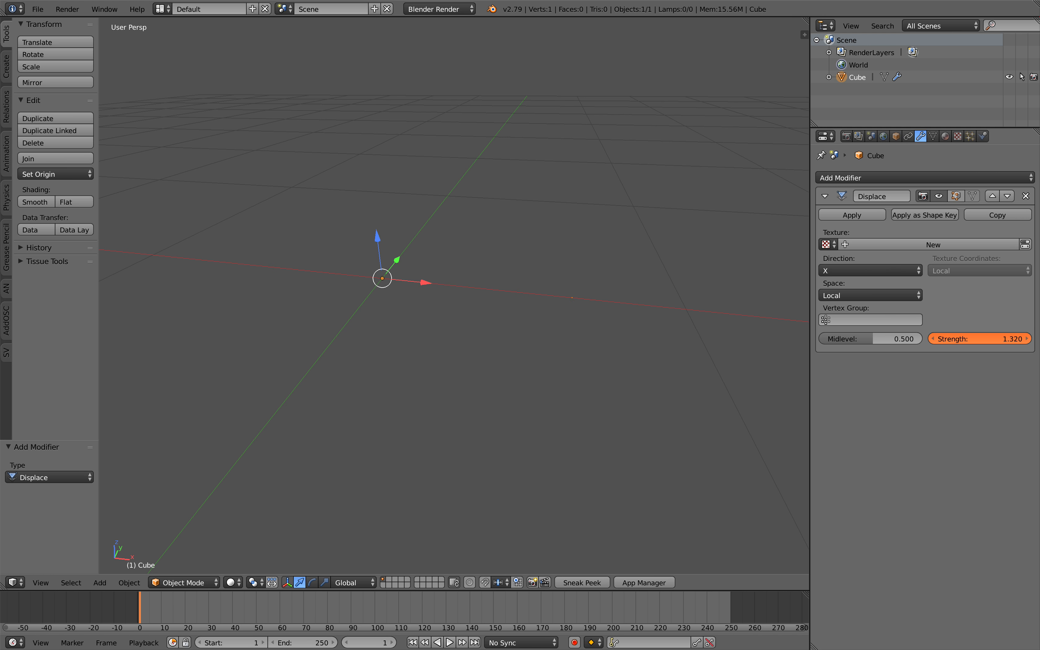
key(ctrl+s)
click(613, 320)
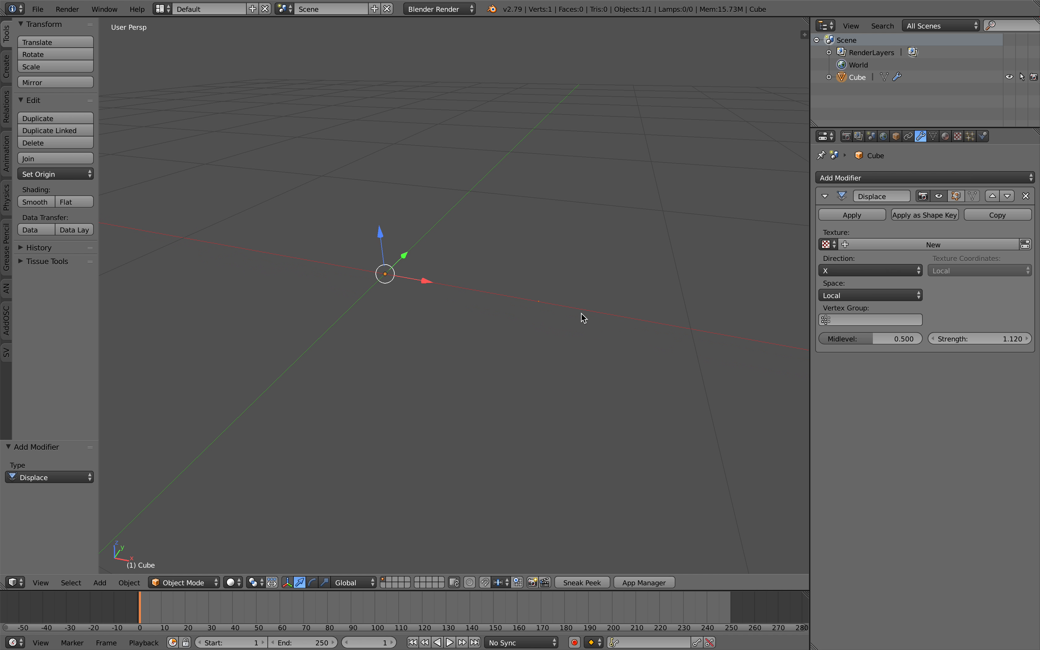
Add a Screw modifier below the Displace modifier to sweep the vertex into a circle.
middle_drag(581, 313, 542, 301)
click(892, 178)
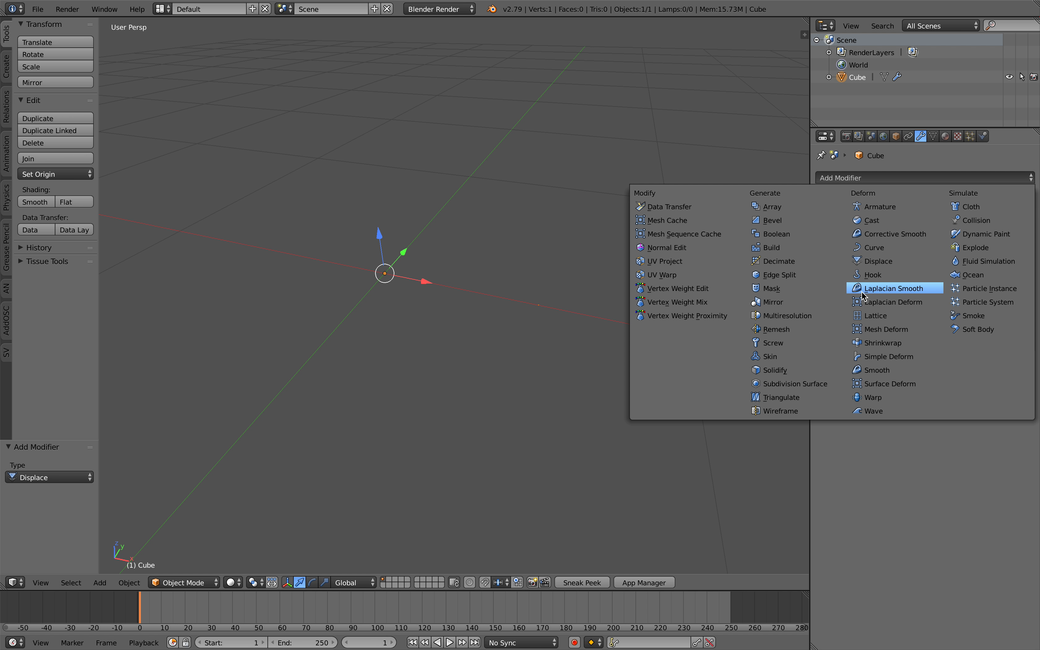
click(813, 344)
middle_drag(614, 351, 593, 301)
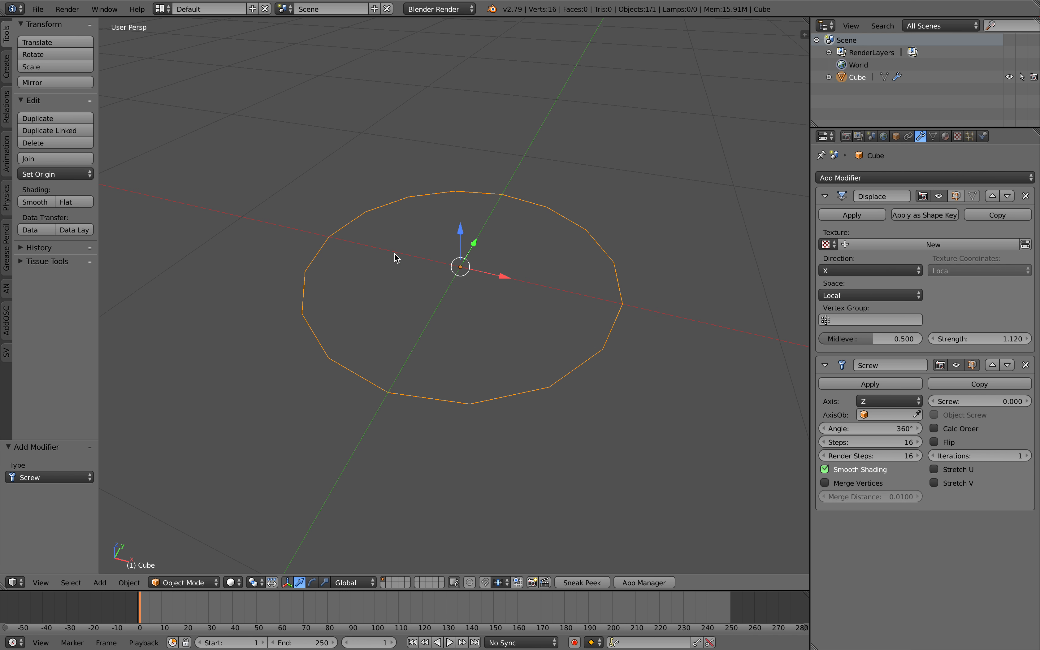
click(613, 347)
scroll(541, 353, up, 1)
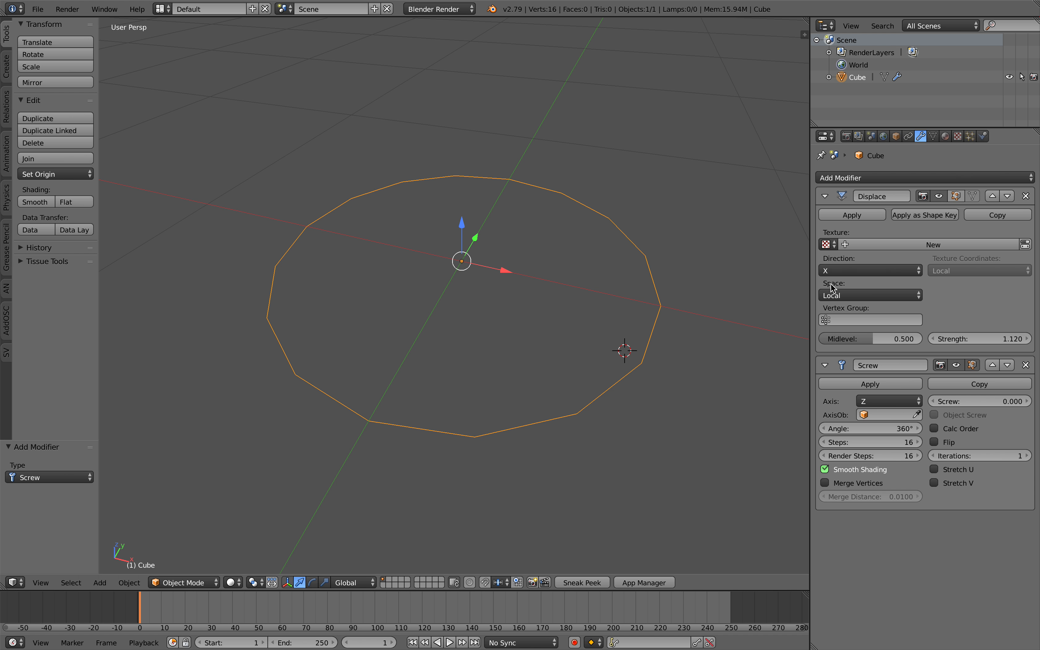
Try a Screw angle of about 355° and restore it to 360°.
mouse_move(890, 426)
mouse_down()
mouse_move(873, 426)
mouse_move(885, 426)
mouse_up()
click(887, 429)
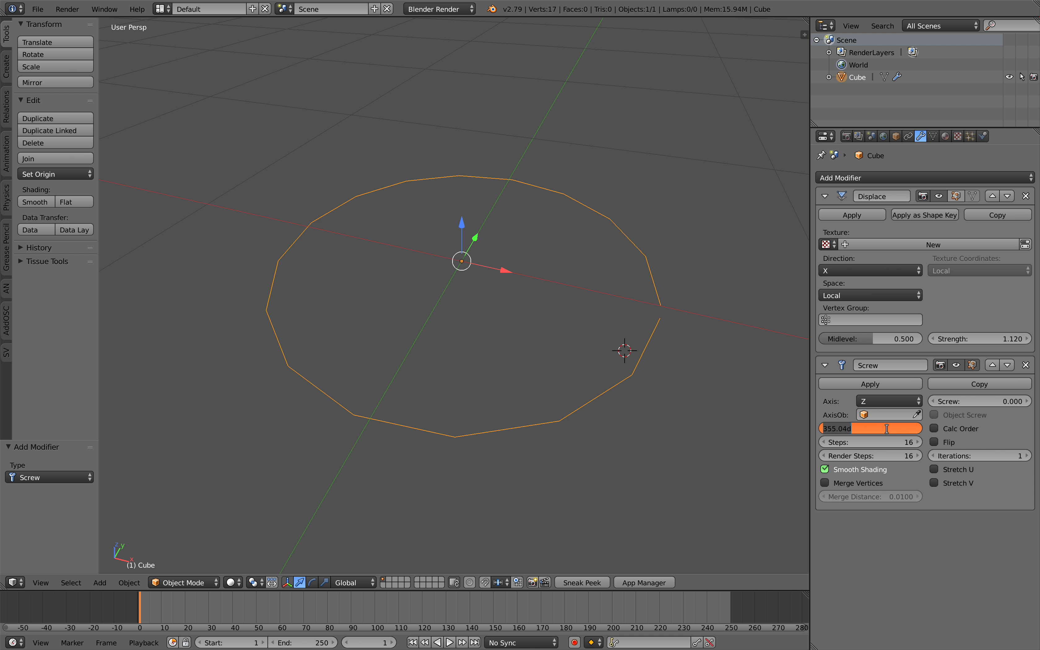
text(360)
key(Return)
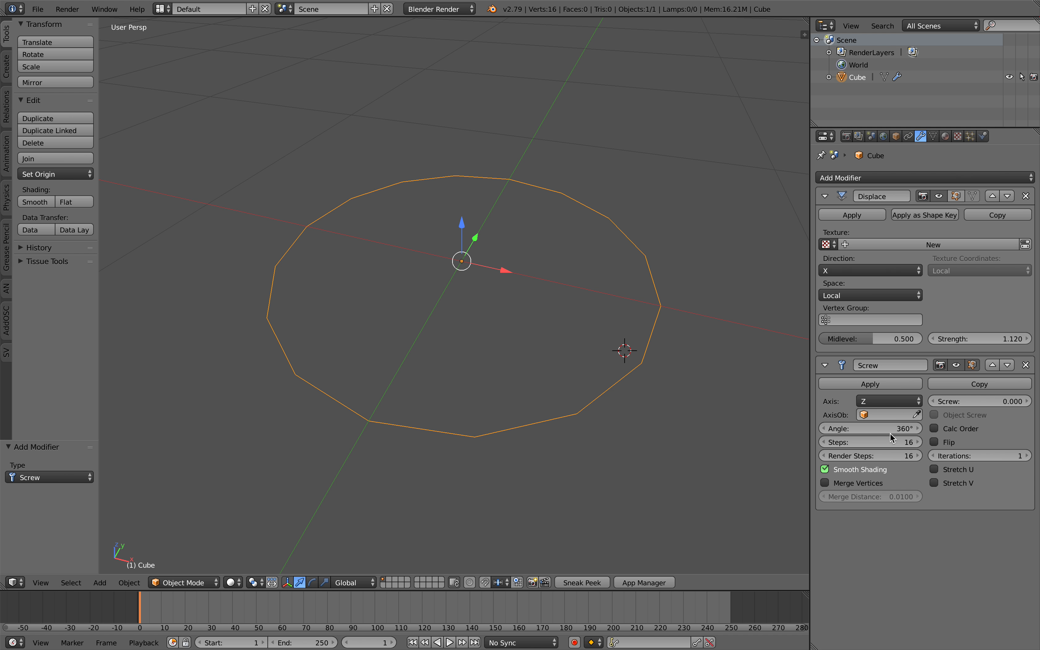
Set the Screw modifier's steps to 5 and enable Merge Vertices.
drag(889, 442, 875, 442)
middle_drag(482, 370, 509, 384)
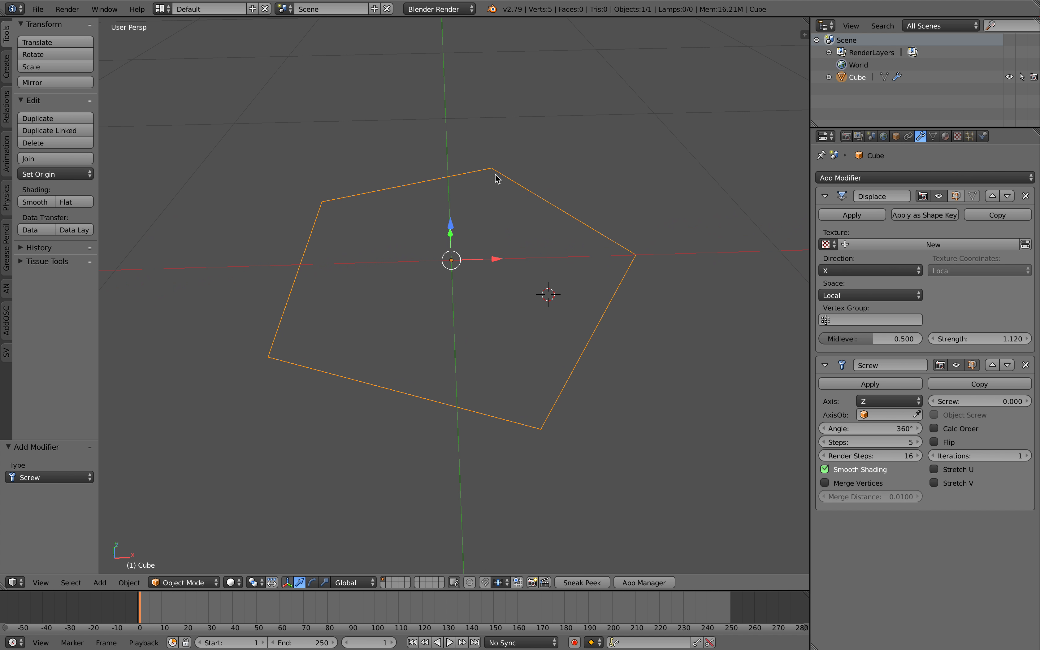
mouse_move(496, 292)
middle_down()
mouse_move(468, 286)
mouse_move(515, 292)
mouse_move(507, 296)
middle_up()
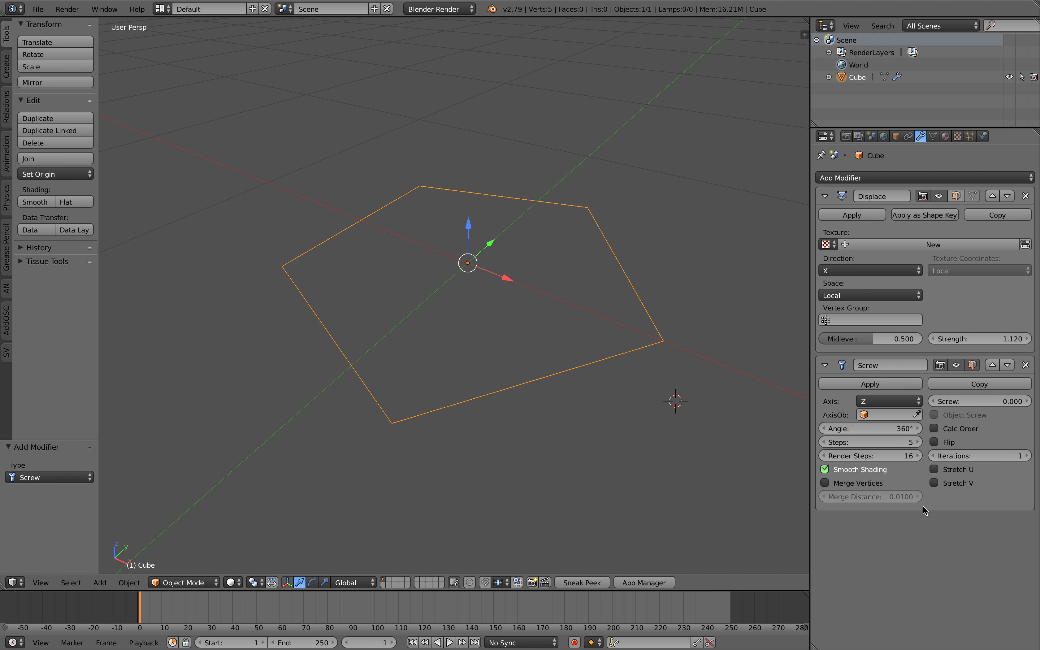
click(878, 485)
middle_drag(658, 384, 633, 390)
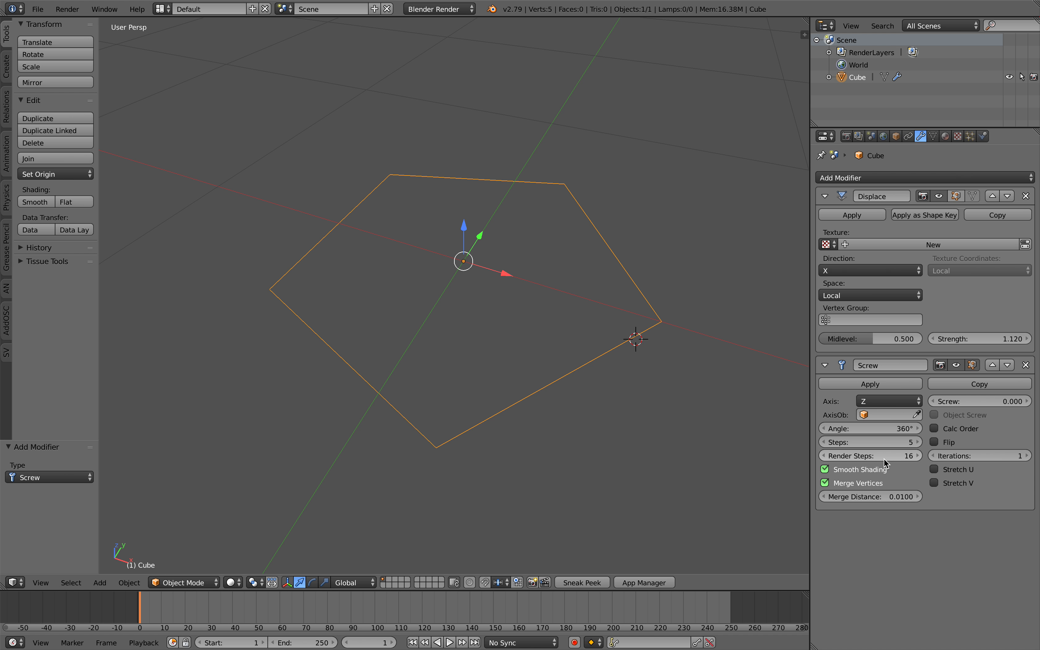
Try a Screw angle of 359.2° on the pentagon and reset it to 360°.
mouse_move(879, 429)
mouse_down()
mouse_move(864, 429)
mouse_move(875, 429)
mouse_up()
click(875, 429)
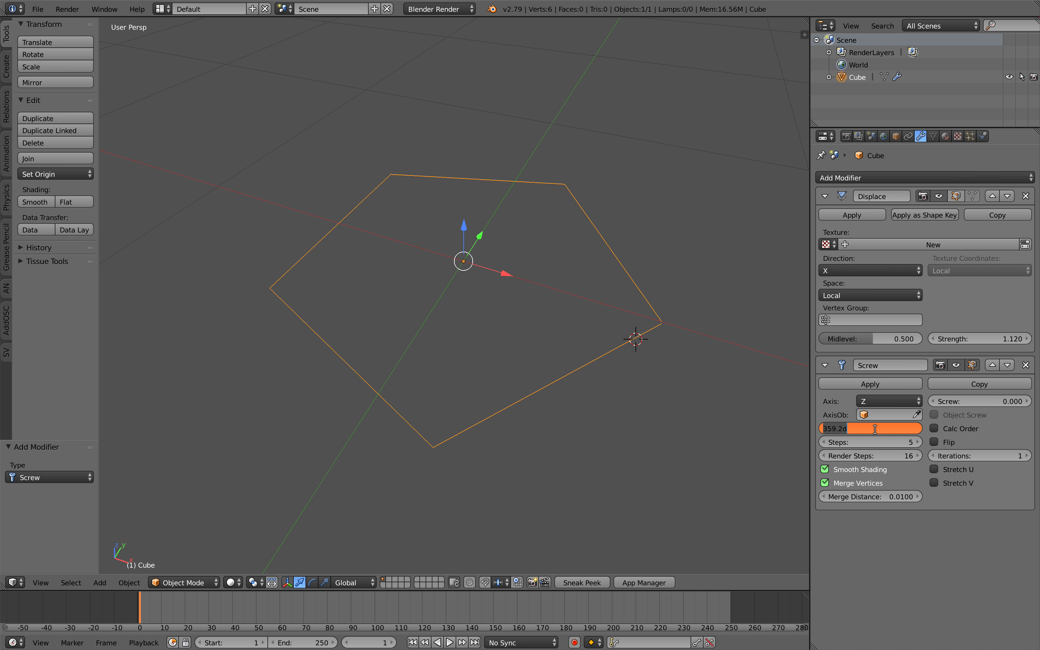
text(360)
key(Return)
click(701, 320)
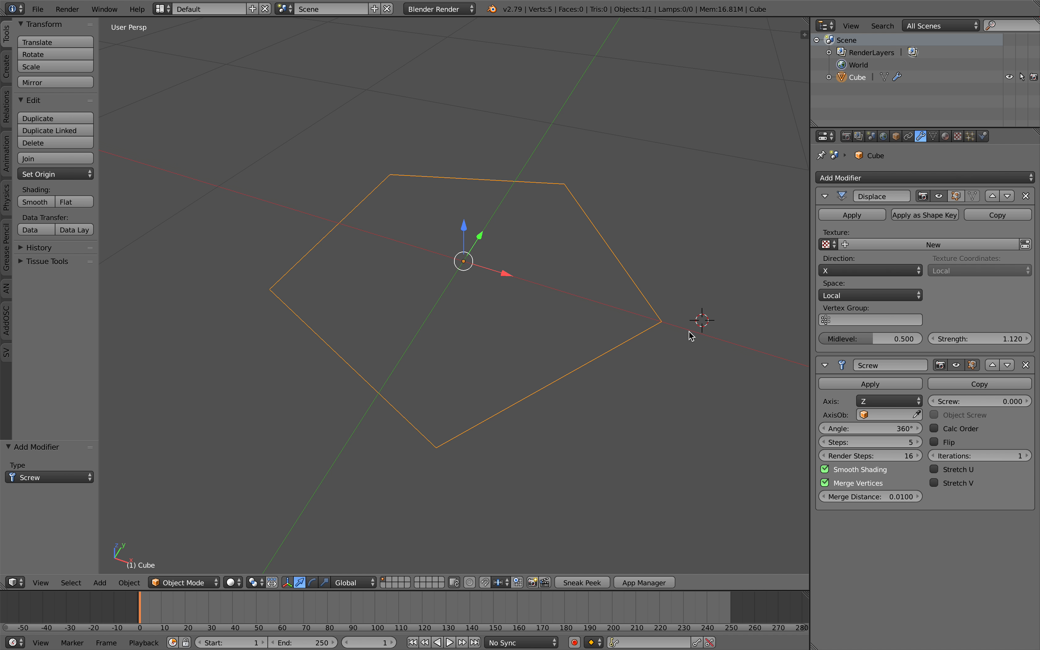
middle_drag(689, 331, 694, 330)
middle_drag(615, 350, 630, 362)
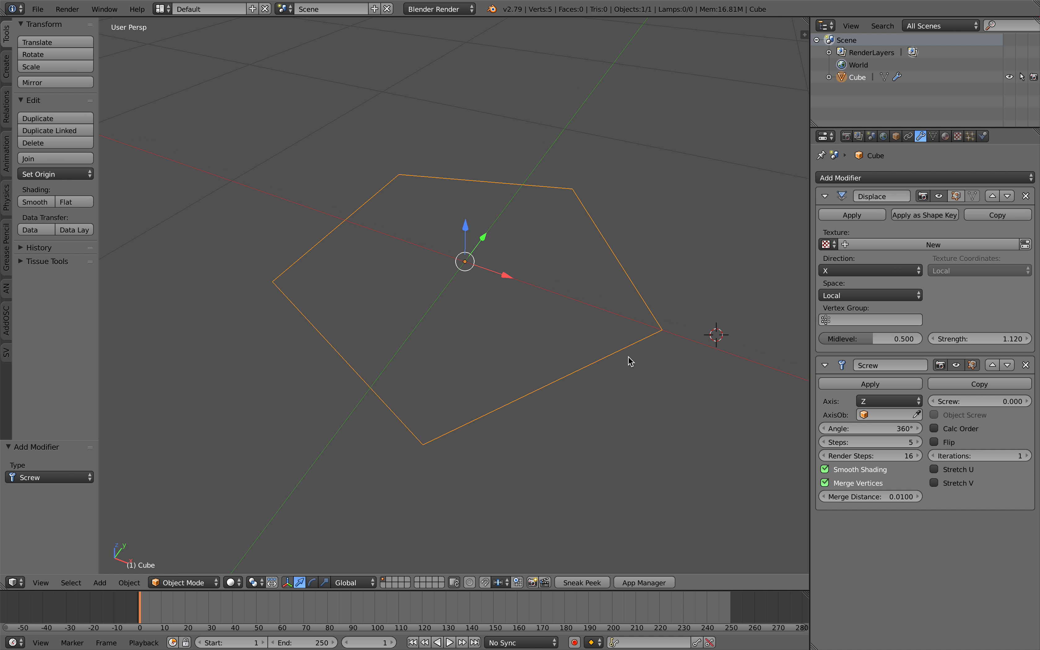
Raise the Screw modifier's iterations to 16 and set its angle to 365° to form a rotating polygon pattern.
click(1026, 455)
click(1027, 456)
click(1026, 456)
click(1027, 455)
drag(879, 428, 887, 428)
click(1027, 455)
double_click(1028, 456)
click(1027, 457)
double_click(1028, 457)
click(1028, 456)
click(1027, 456)
click(1028, 457)
click(1028, 456)
click(1028, 457)
middle_drag(808, 405, 562, 280)
middle_drag(622, 258, 615, 254)
click(691, 218)
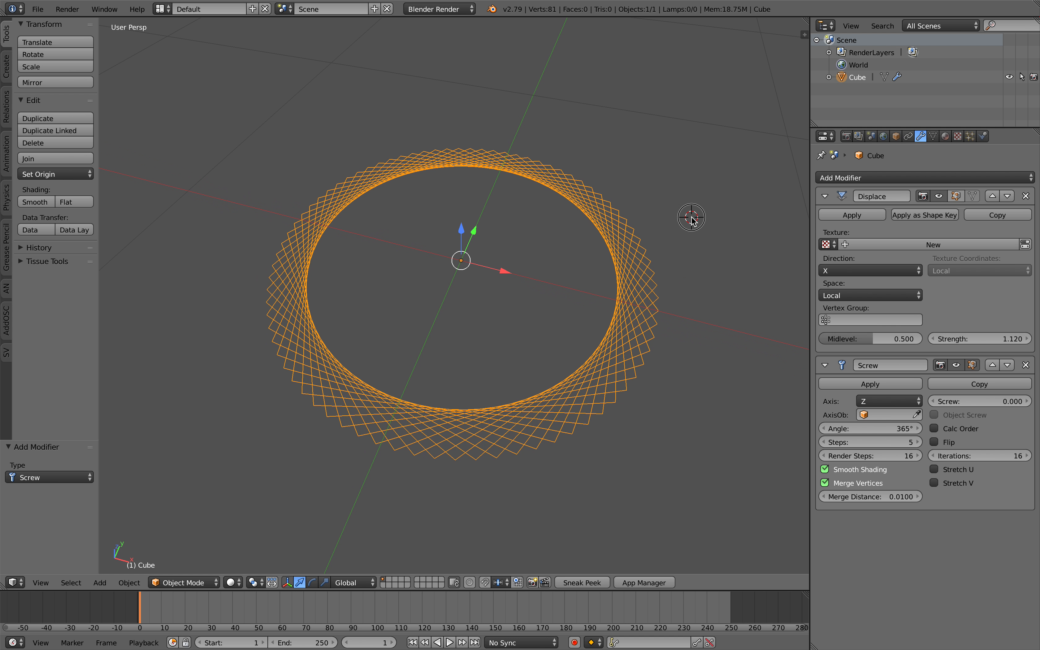
middle_drag(692, 219, 698, 220)
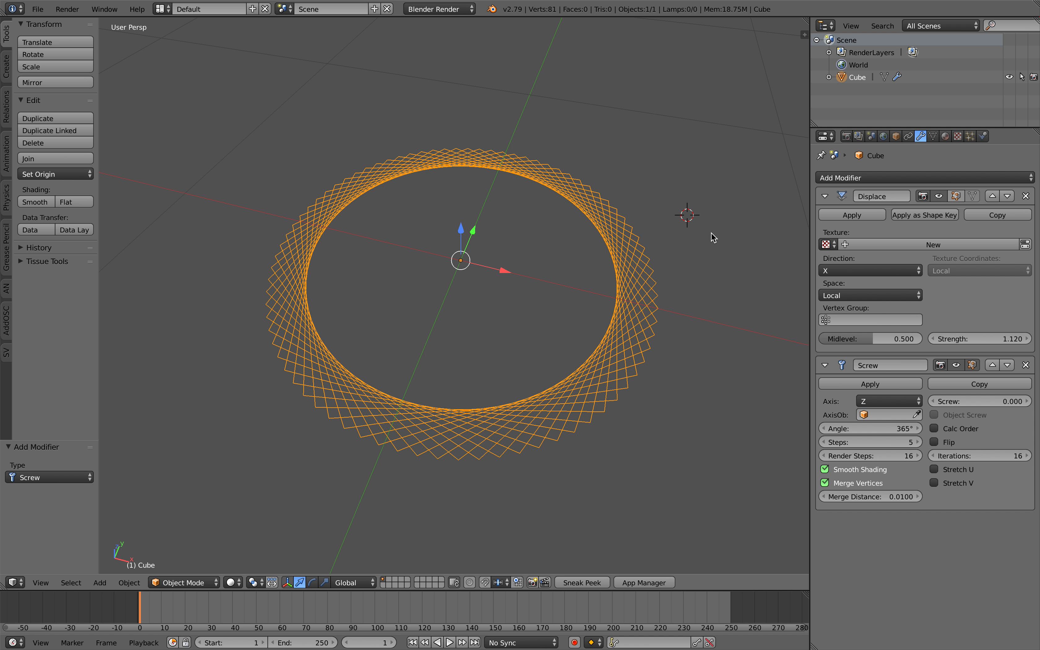
Set the Displace strength to 1.180, and the Screw modifier's steps to 3 with 22 render steps.
mouse_move(989, 338)
mouse_down()
mouse_move(949, 338)
mouse_move(997, 339)
mouse_up()
mouse_move(895, 456)
mouse_down()
mouse_move(903, 442)
mouse_move(891, 443)
mouse_move(920, 443)
mouse_move(890, 443)
mouse_up()
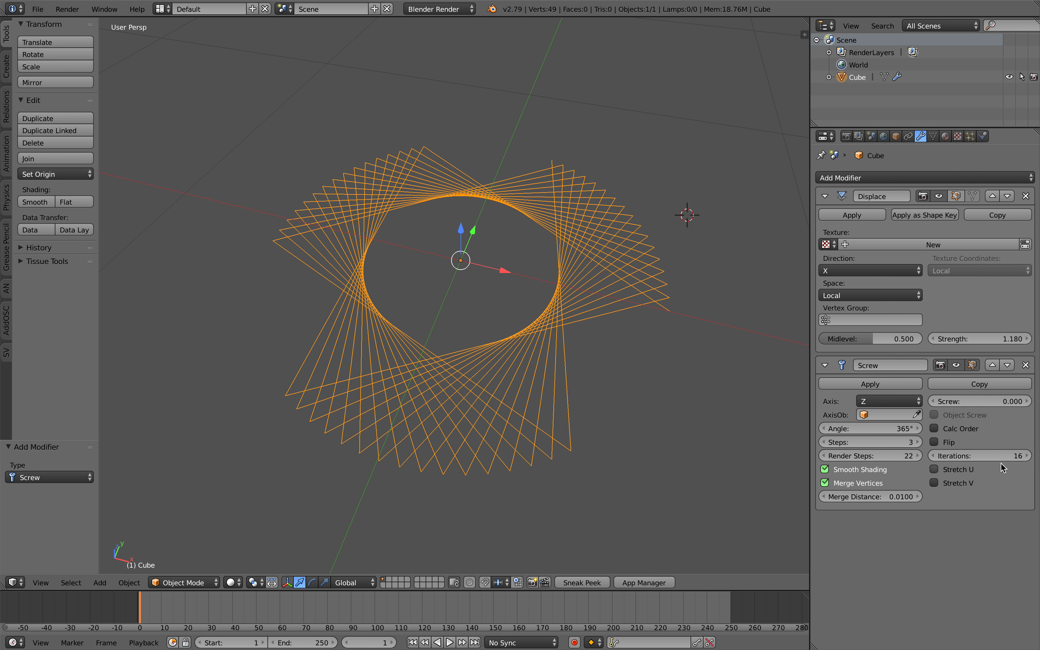
Raise the Screw modifier's iterations to 22 and set its angle back to 360°.
drag(976, 455, 989, 456)
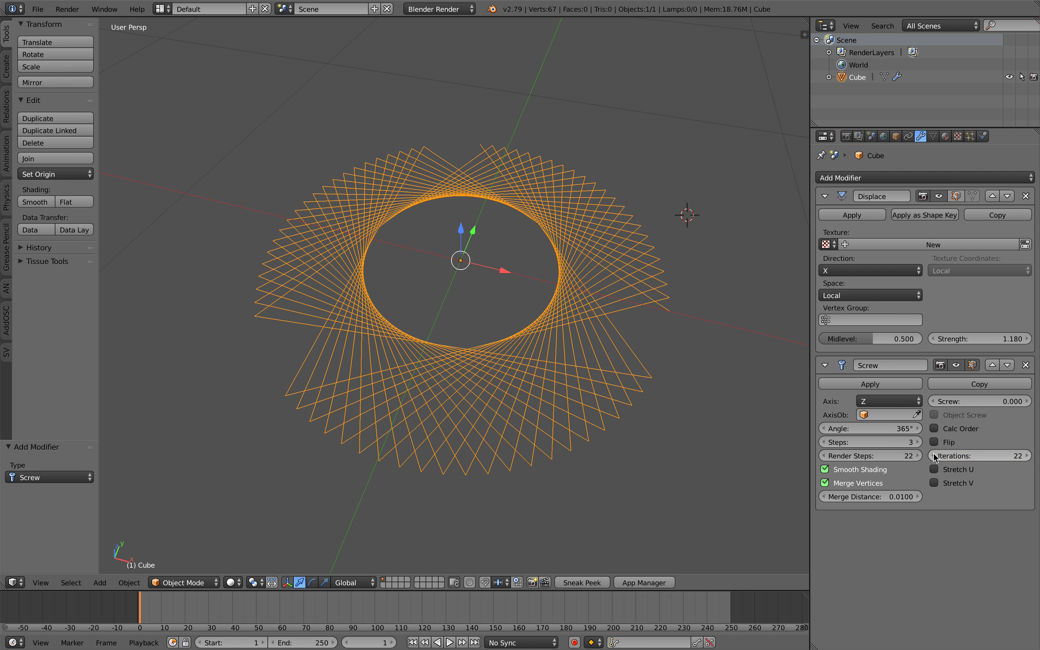
click(890, 429)
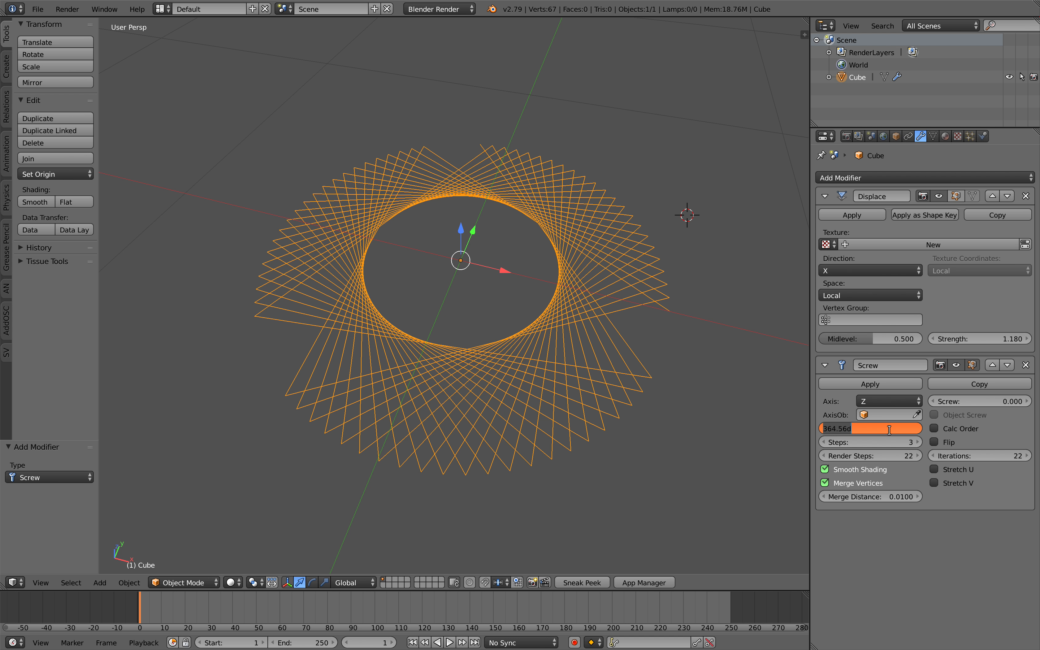
text(360)
key(Return)
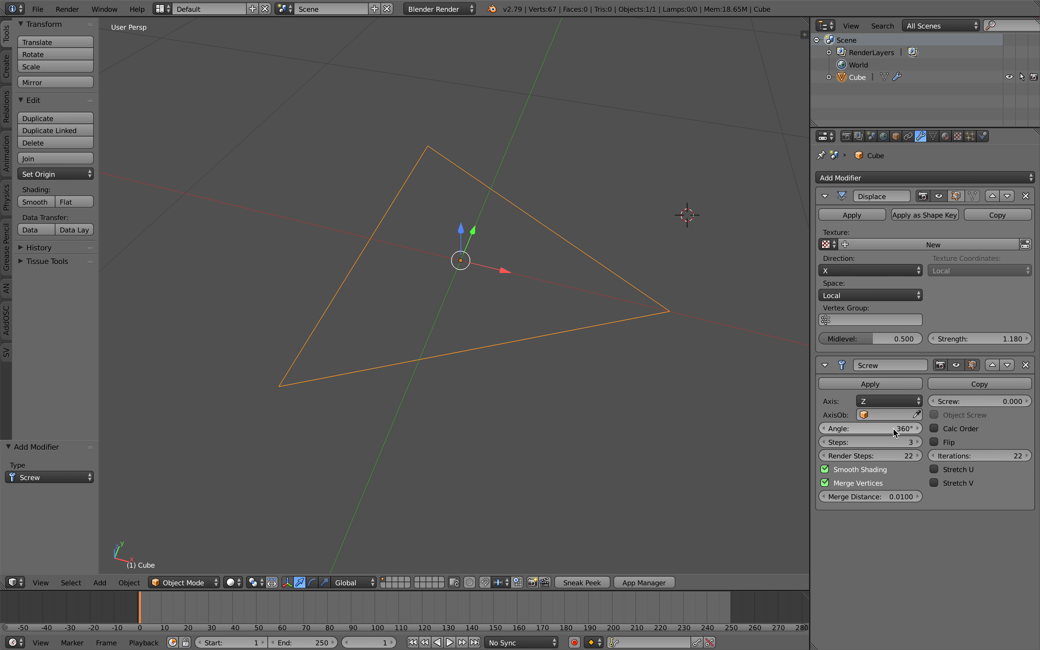
Set the Screw modifier's steps to 39 and its iterations to 1 to form a circle.
drag(887, 446, 945, 454)
click(978, 454)
text(1)
key(Return)
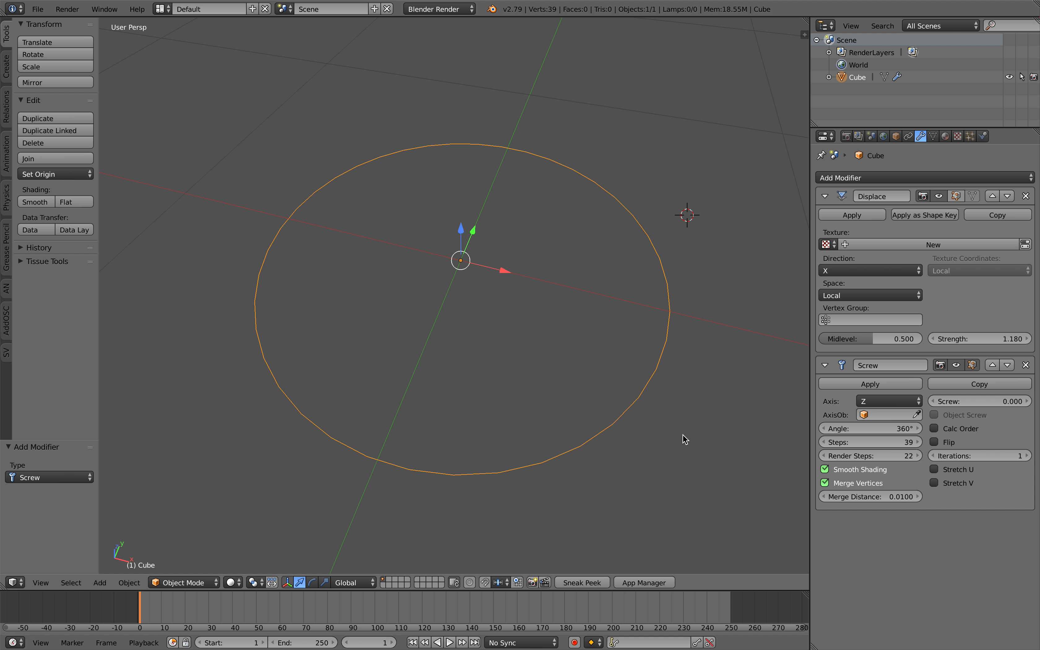
Add a second Displace modifier below the Screw modifier and set its strength to 0.640.
scroll(663, 410, down, 5)
ctrl+scroll(608, 393, down, 2)
scroll(607, 392, up, 5)
scroll(597, 386, left, 5)
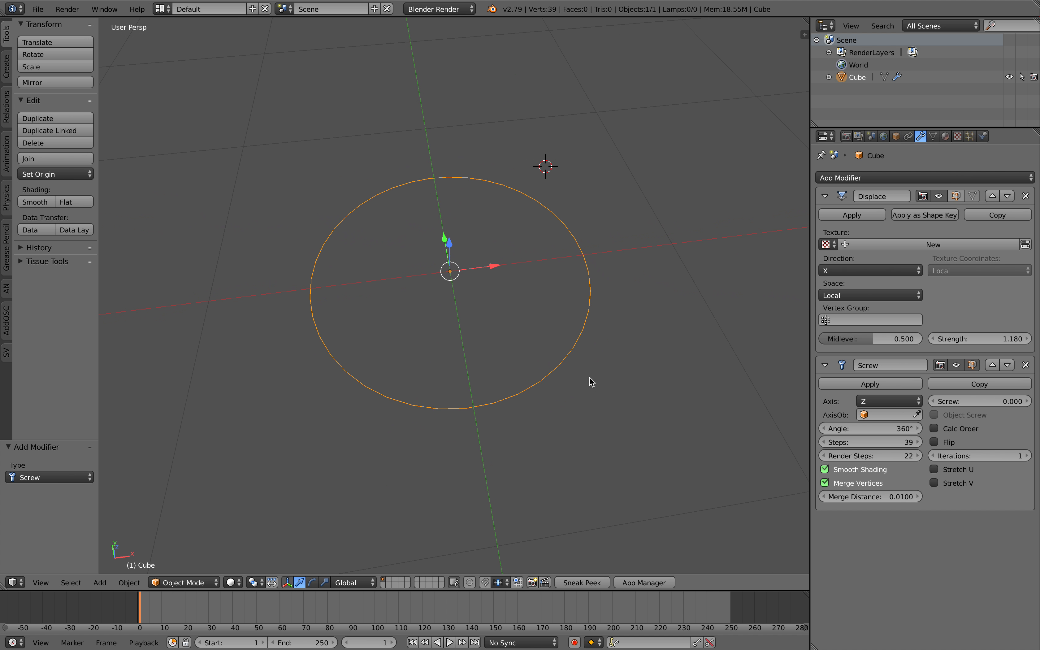
scroll(593, 382, right, 2)
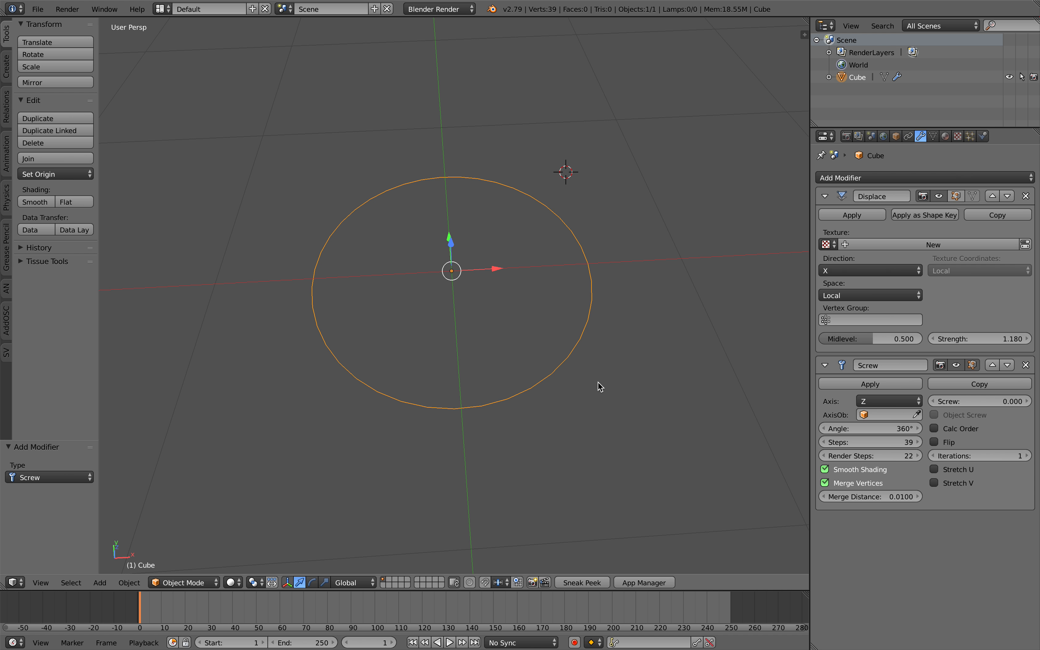
scroll(510, 354, right, 3)
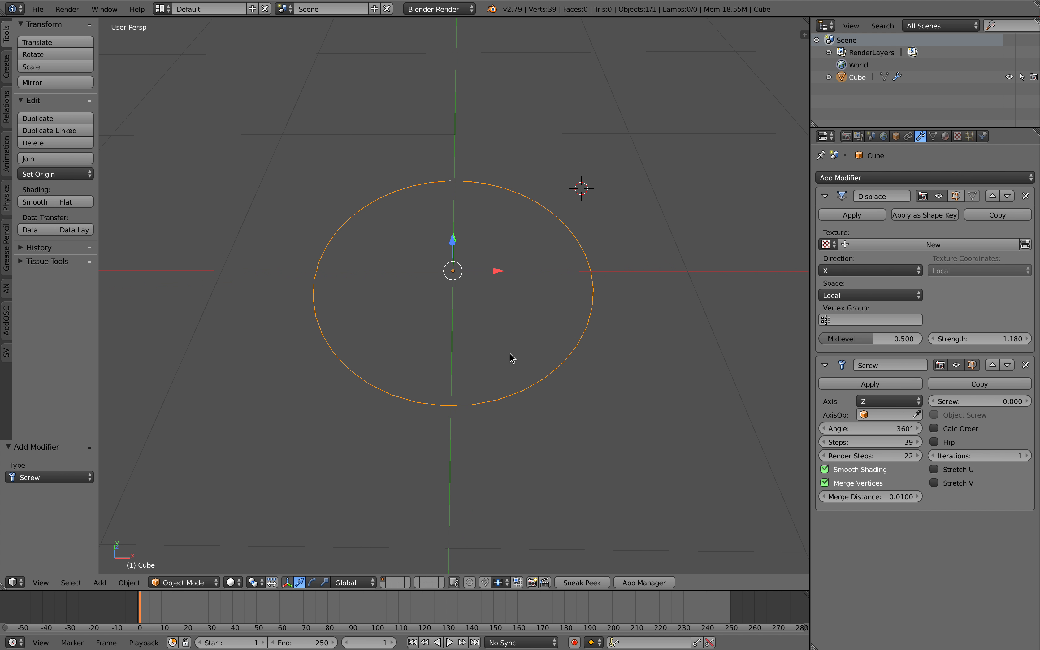
key(ctrl+shift+o)
click(896, 178)
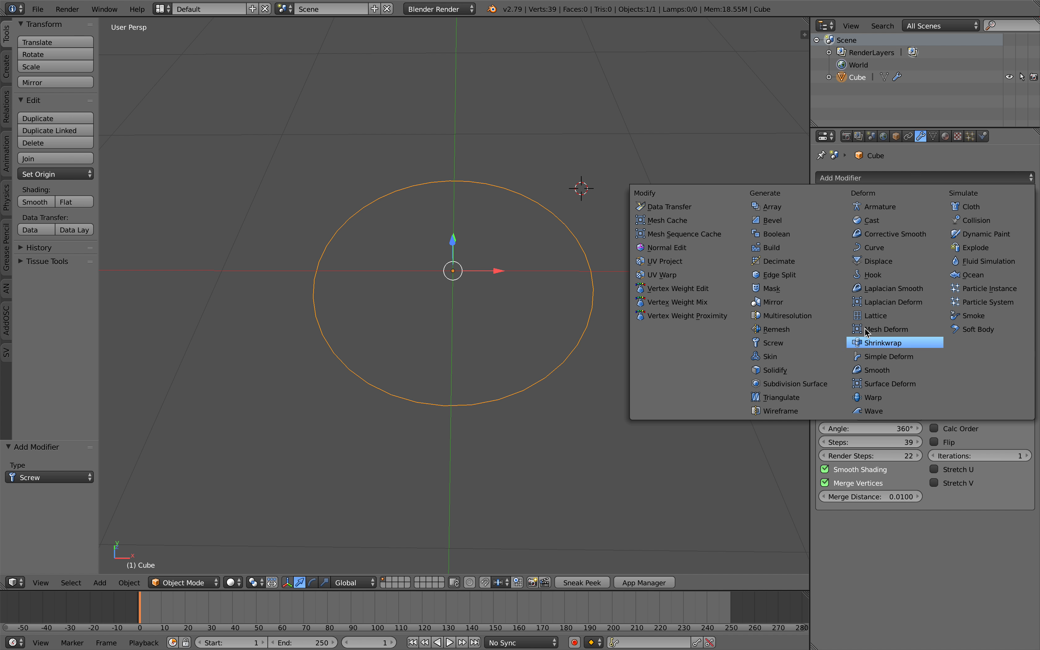
click(883, 261)
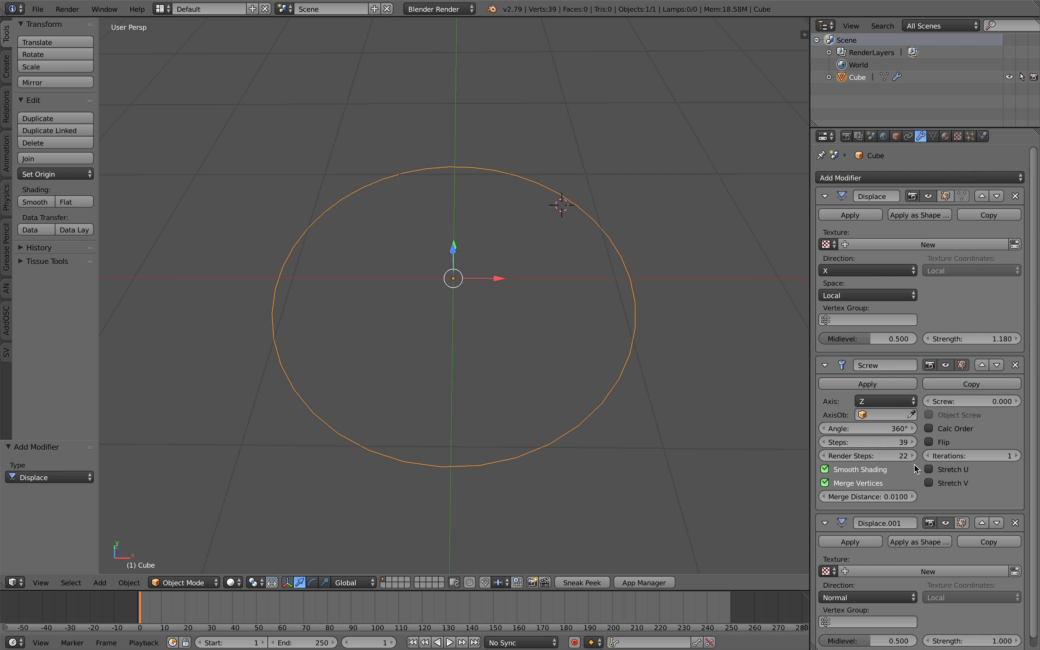
scroll(914, 481, down, 1)
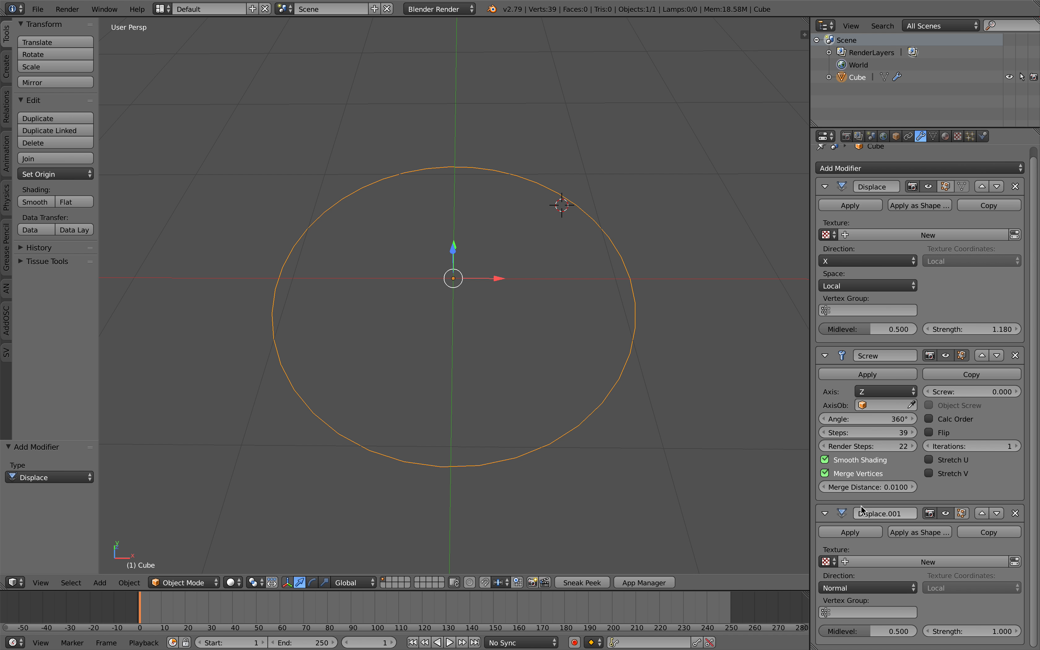
mouse_move(965, 629)
mouse_down()
mouse_move(941, 629)
mouse_move(972, 632)
mouse_up()
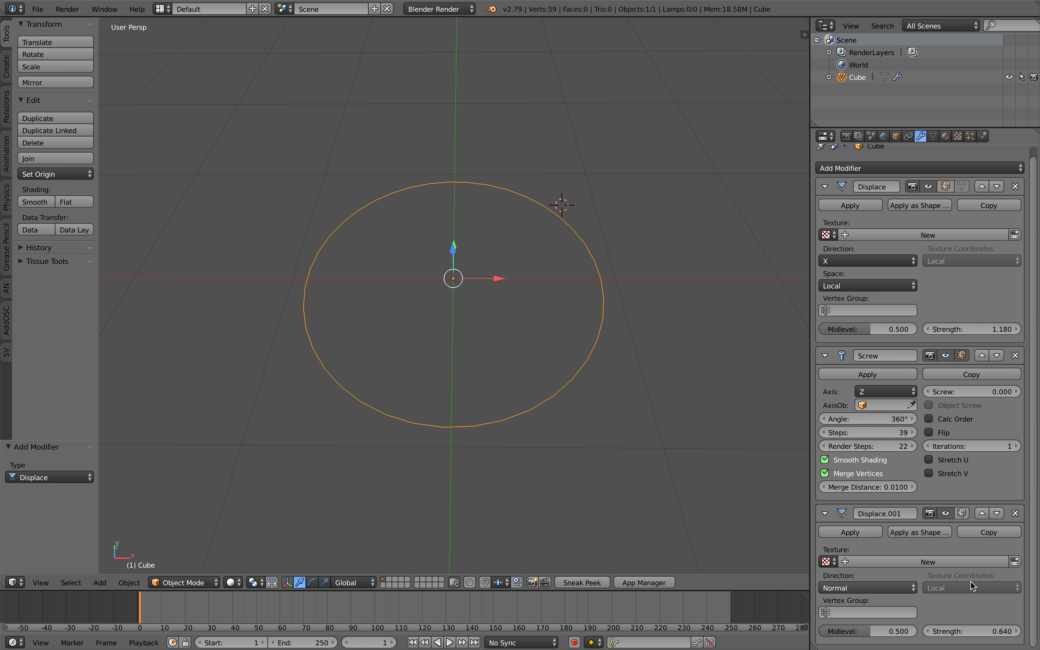
Set the second Displace modifier's direction to X and save over sv_modifier_donut_001.blend.
click(879, 588)
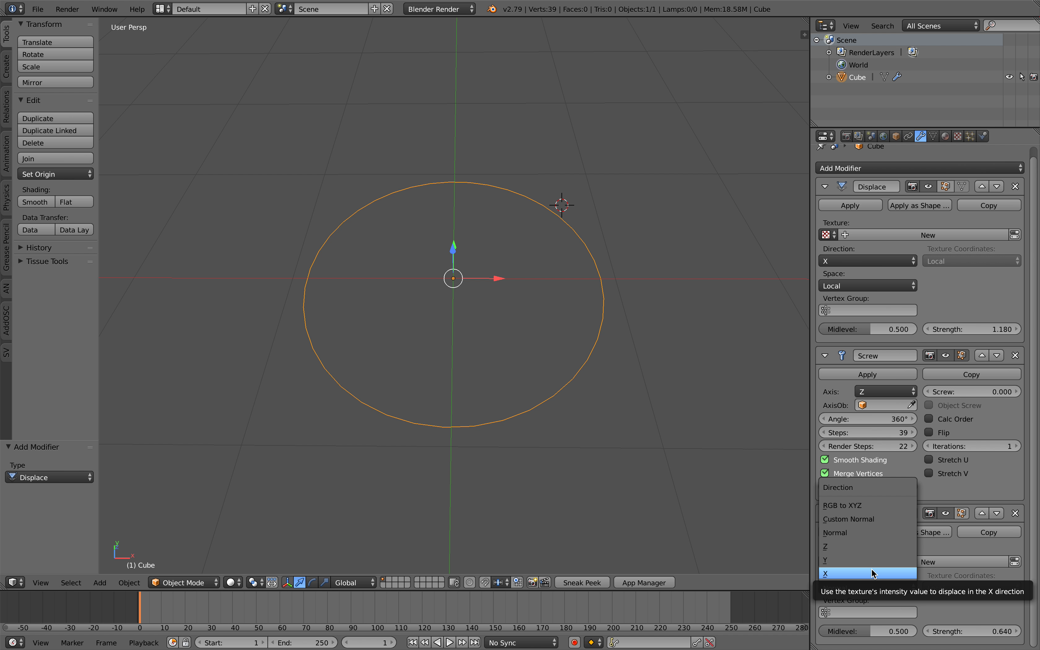
click(851, 588)
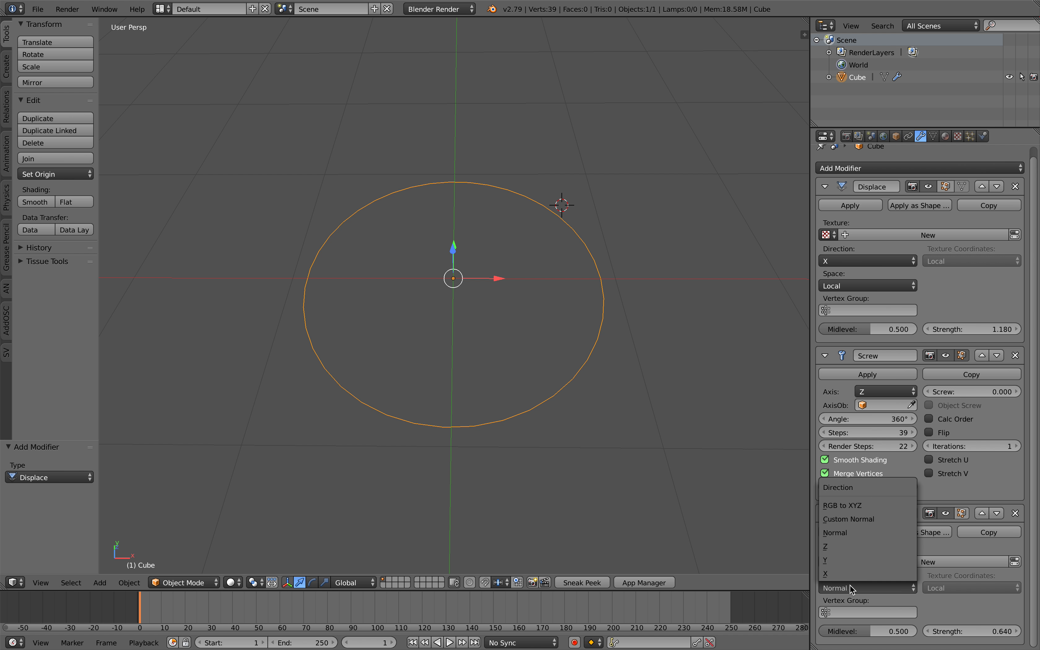
click(849, 575)
shift+middle_drag(647, 458, 611, 457)
key(ctrl+s)
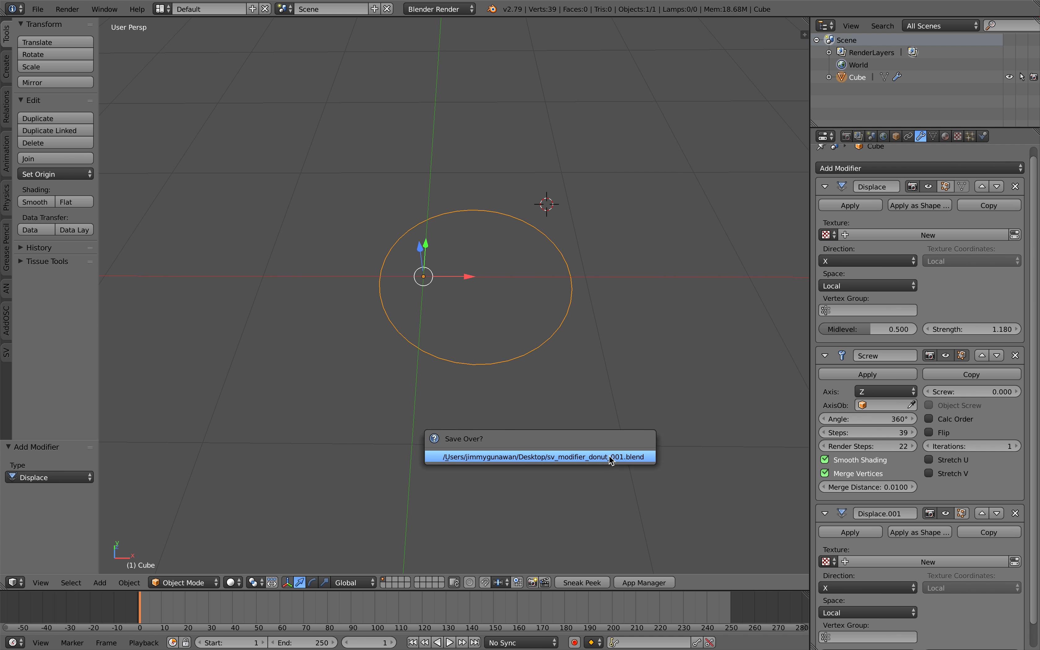
click(611, 457)
Set the second Displace modifier's strength to 4.700 to offset the circle from the origin along X.
scroll(871, 603, down, 2)
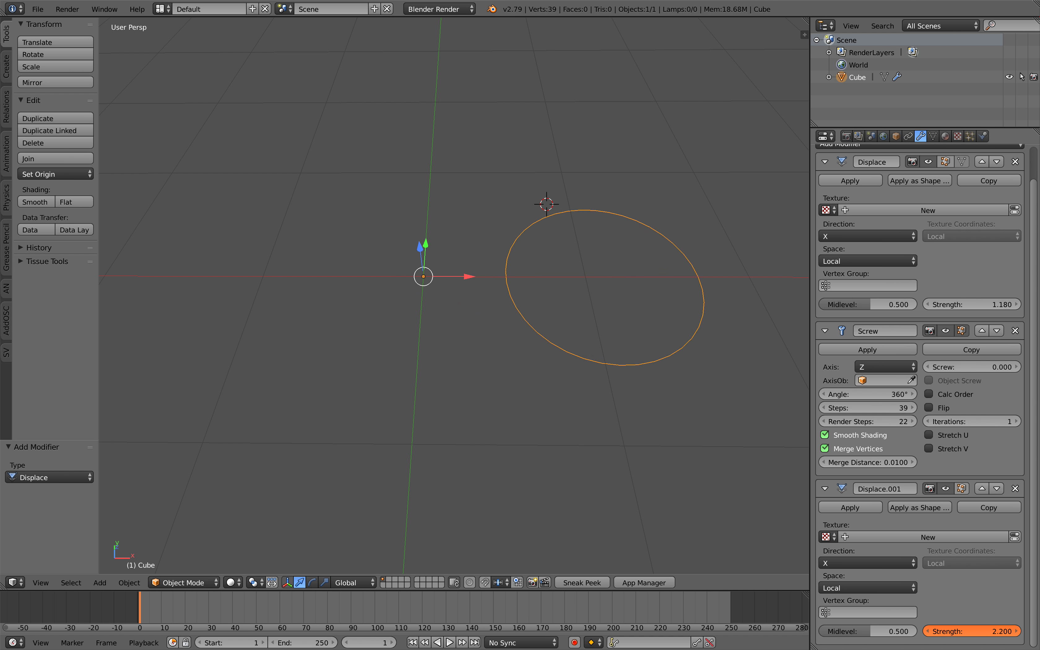
scroll(583, 446, down, 3)
middle_drag(583, 446, 584, 363)
scroll(829, 197, up, 2)
Collapse the three existing modifiers, add a second Screw modifier to the stack and save the file.
click(825, 197)
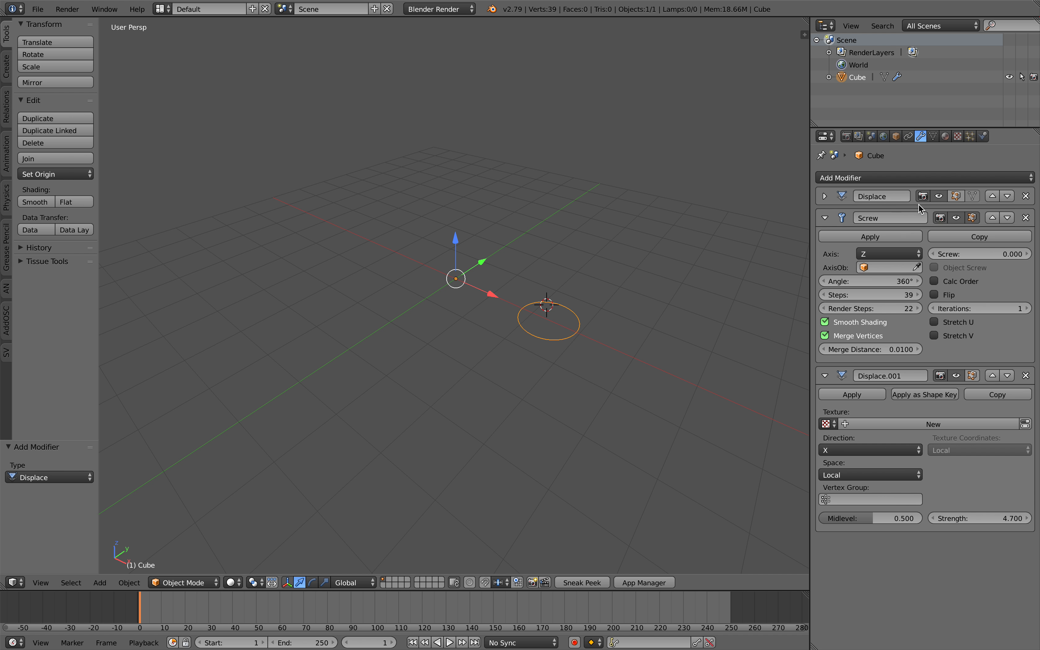
click(825, 218)
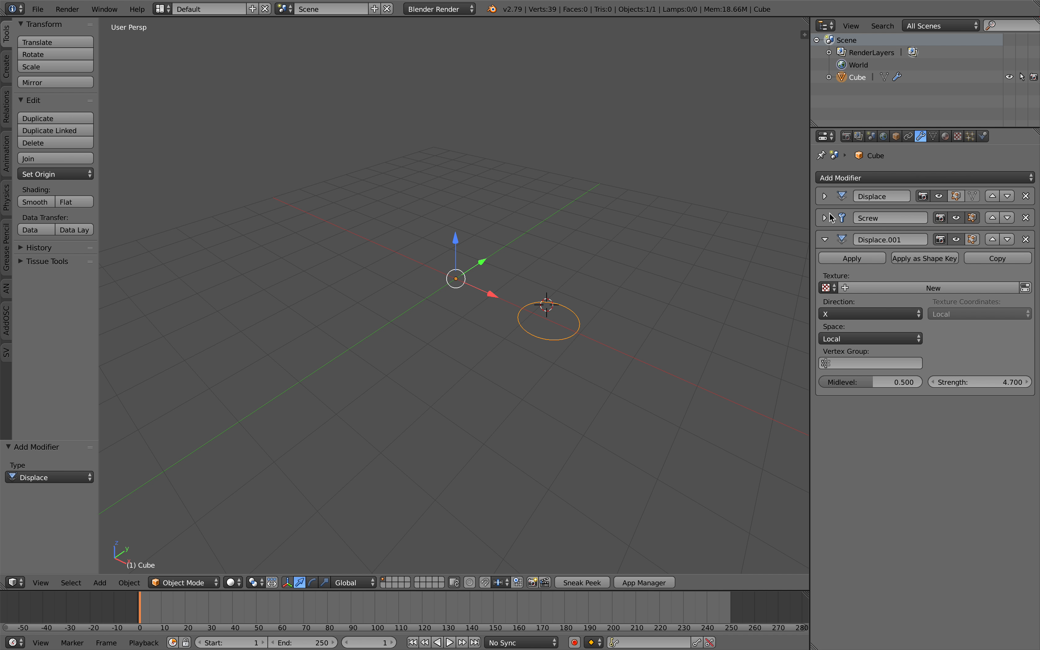
click(824, 240)
click(861, 181)
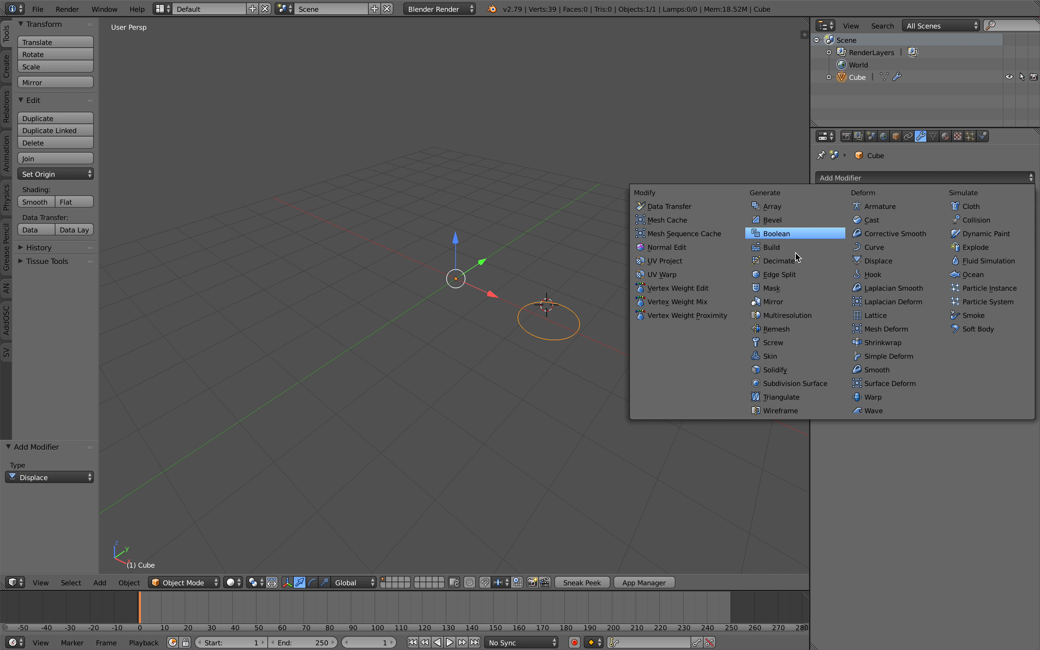
click(787, 332)
key(ctrl+s)
click(591, 285)
middle_drag(591, 286, 568, 296)
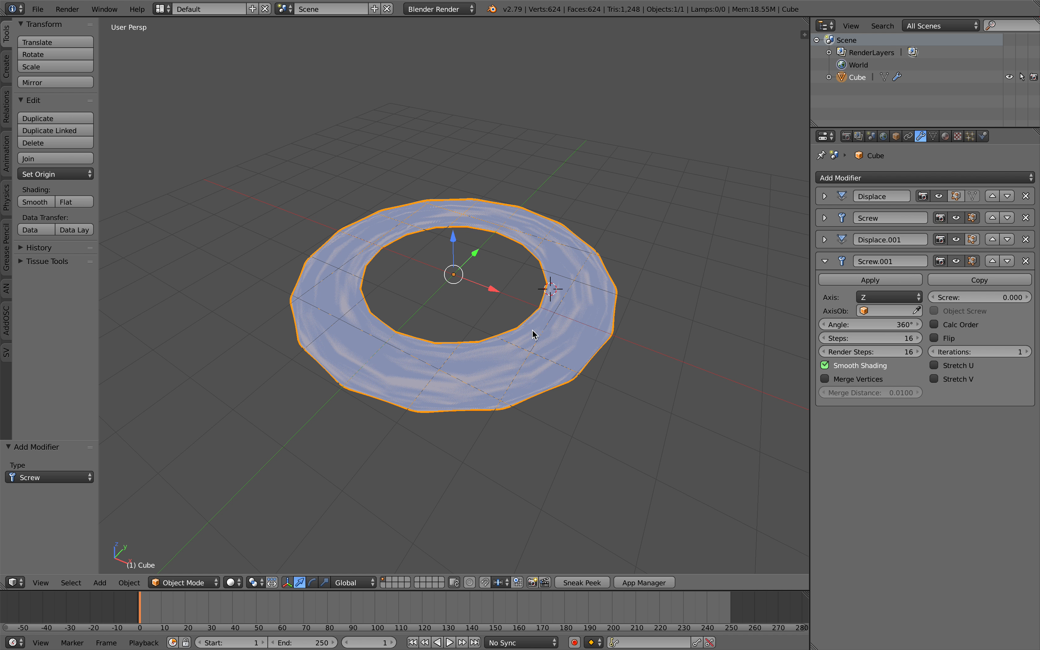
Set the second Screw modifier's axis to Y to form an upright torus and save the file.
click(885, 298)
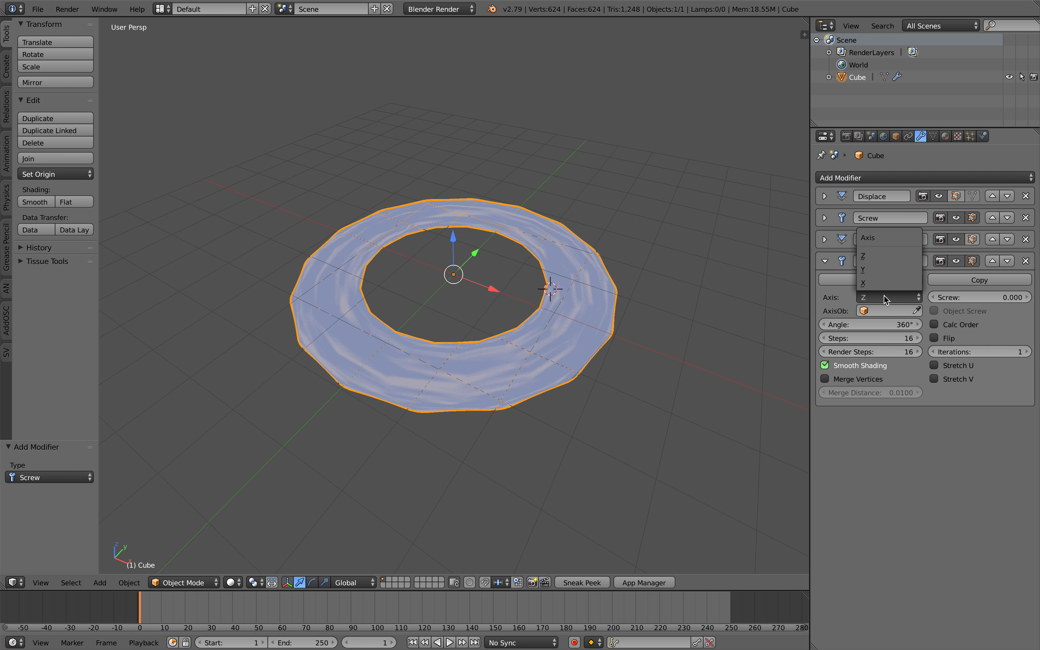
click(885, 270)
middle_drag(653, 291, 612, 278)
key(ctrl+s)
click(647, 282)
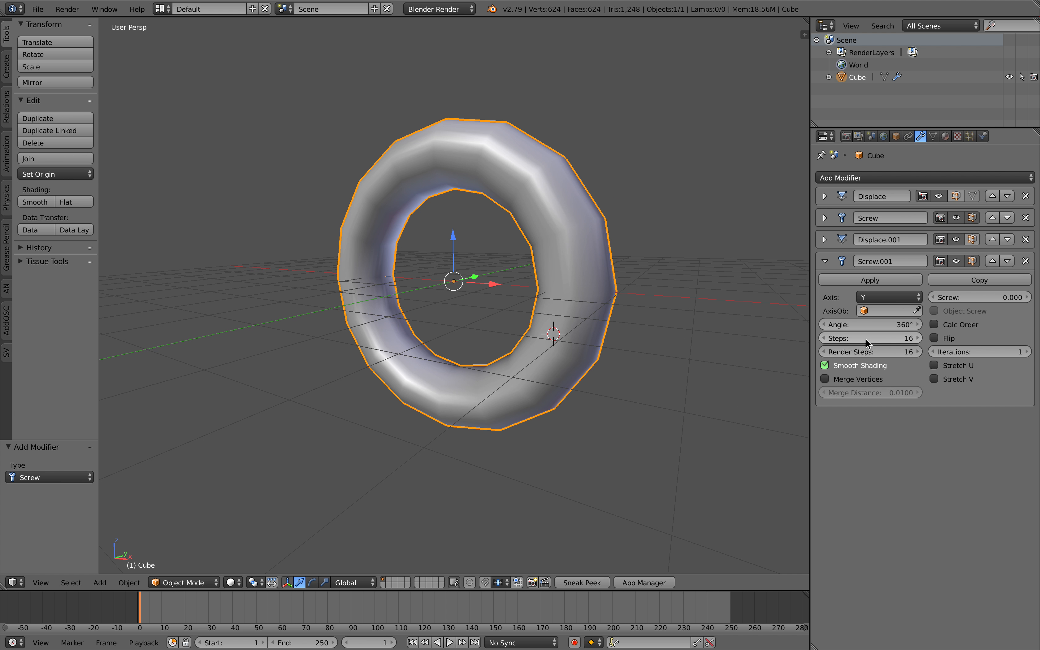
Enable Merge Vertices on the second Screw modifier and reduce its steps to 3 for a triangular ring.
click(873, 297)
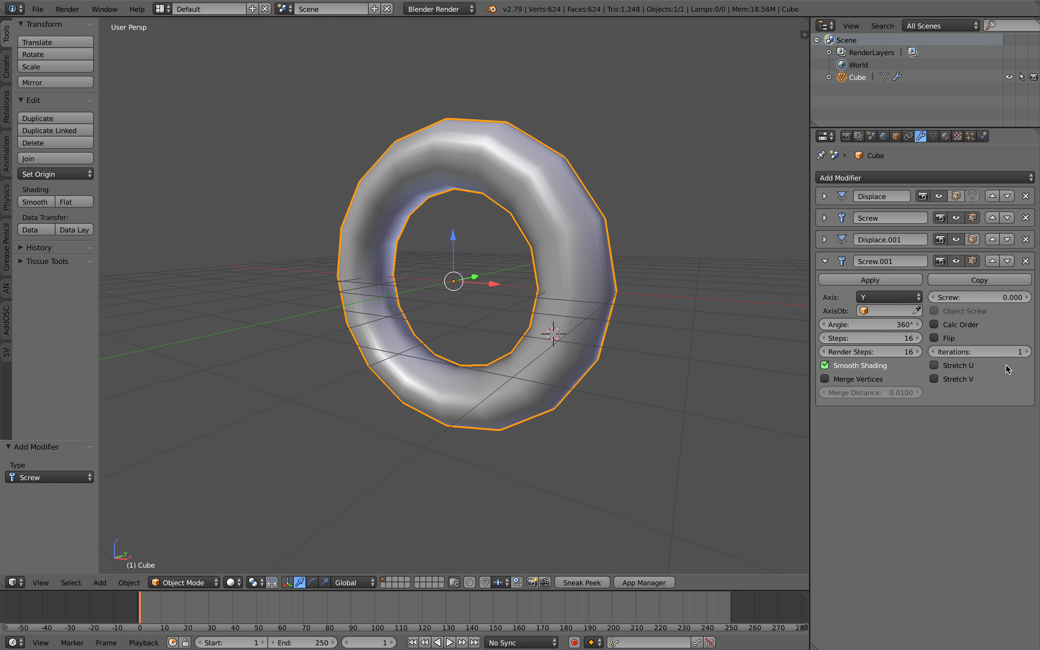
text(1)
key(Return)
scroll(635, 295, up, 1)
key(ctrl+s)
click(635, 290)
middle_drag(737, 340, 715, 327)
key(ctrl+s)
click(696, 317)
drag(876, 338, 825, 338)
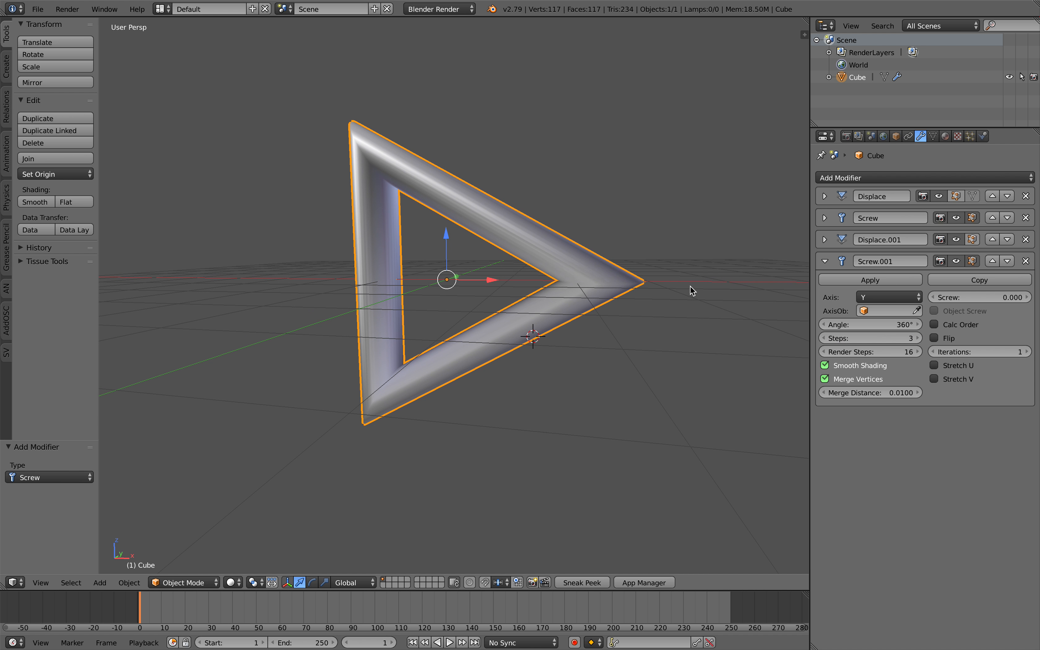
Expand the first Screw modifier's settings and raise the second Screw modifier's steps to 8 for an octagonal ring.
click(825, 218)
middle_drag(690, 282, 699, 276)
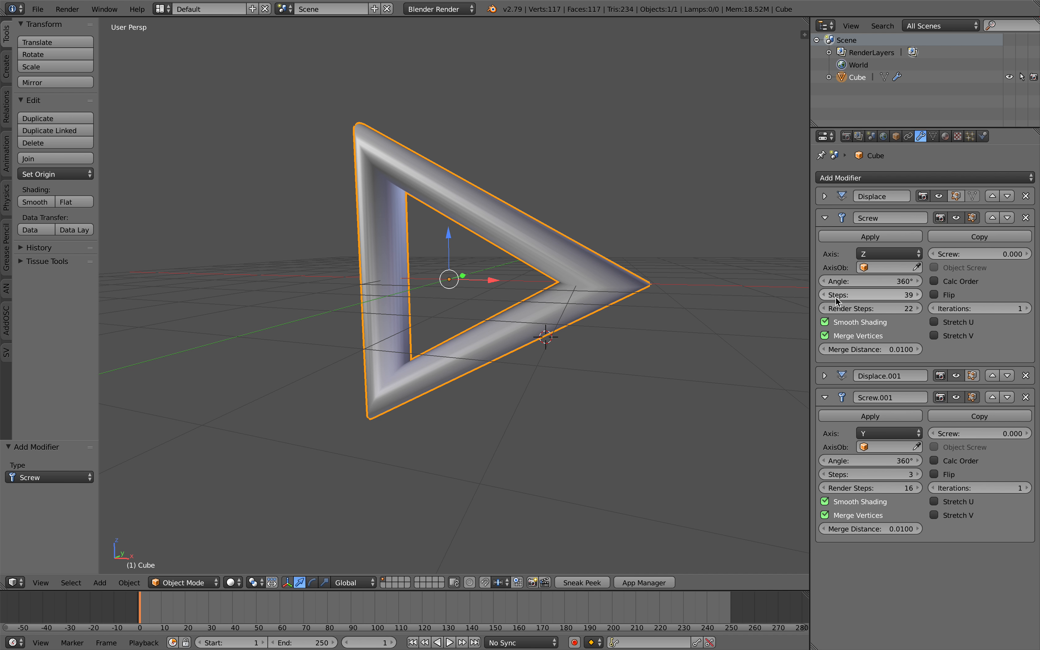
middle_drag(799, 307, 710, 303)
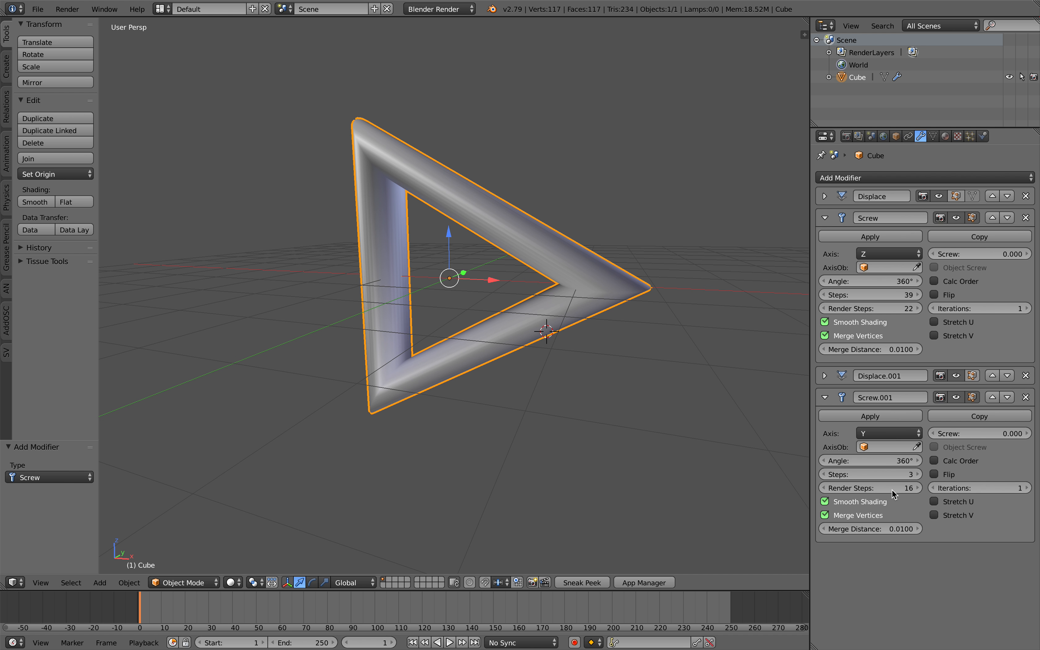
click(917, 475)
click(918, 474)
click(917, 475)
click(918, 475)
middle_drag(681, 389, 700, 385)
click(917, 475)
middle_drag(699, 425, 611, 383)
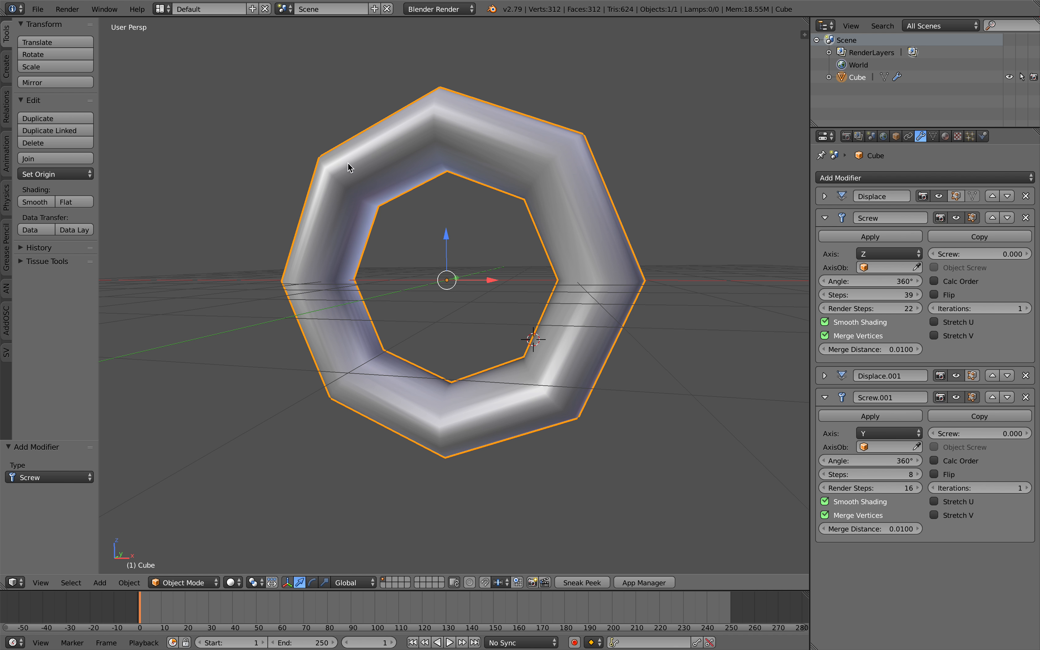
middle_drag(348, 163, 495, 233)
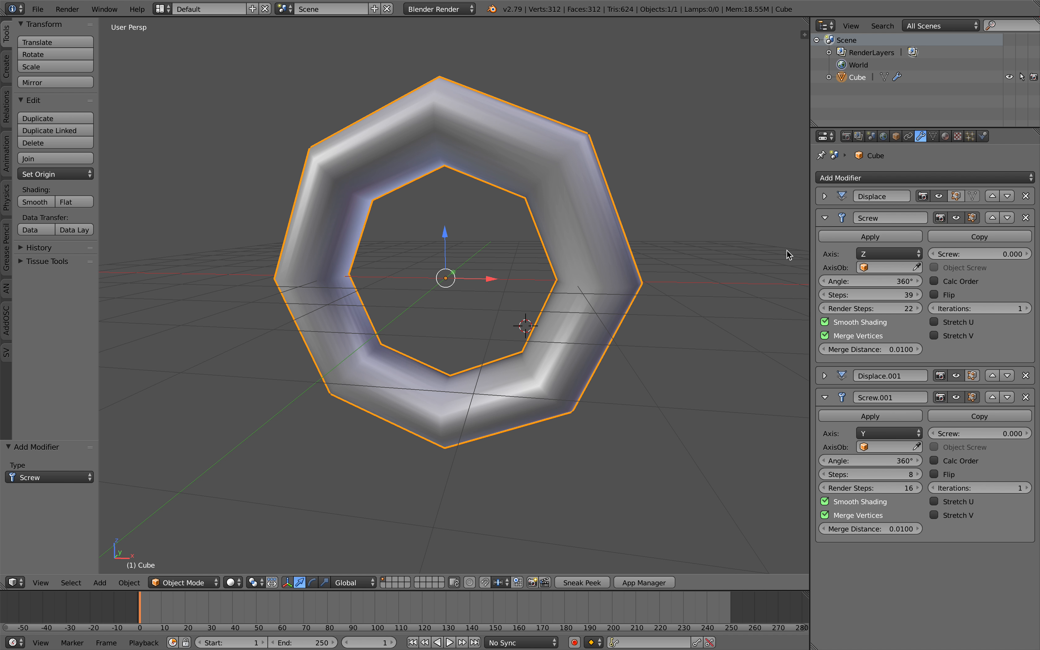
middle_drag(787, 249, 650, 250)
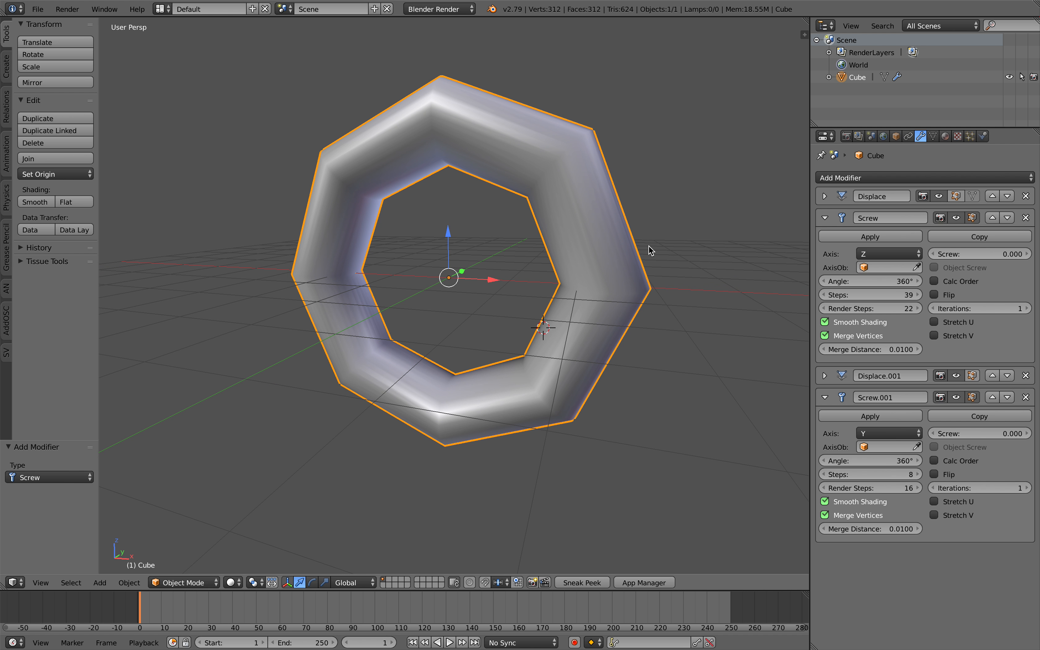
Enlarge the Properties editor and expand all four modifiers to show their settings together.
click(825, 217)
click(826, 261)
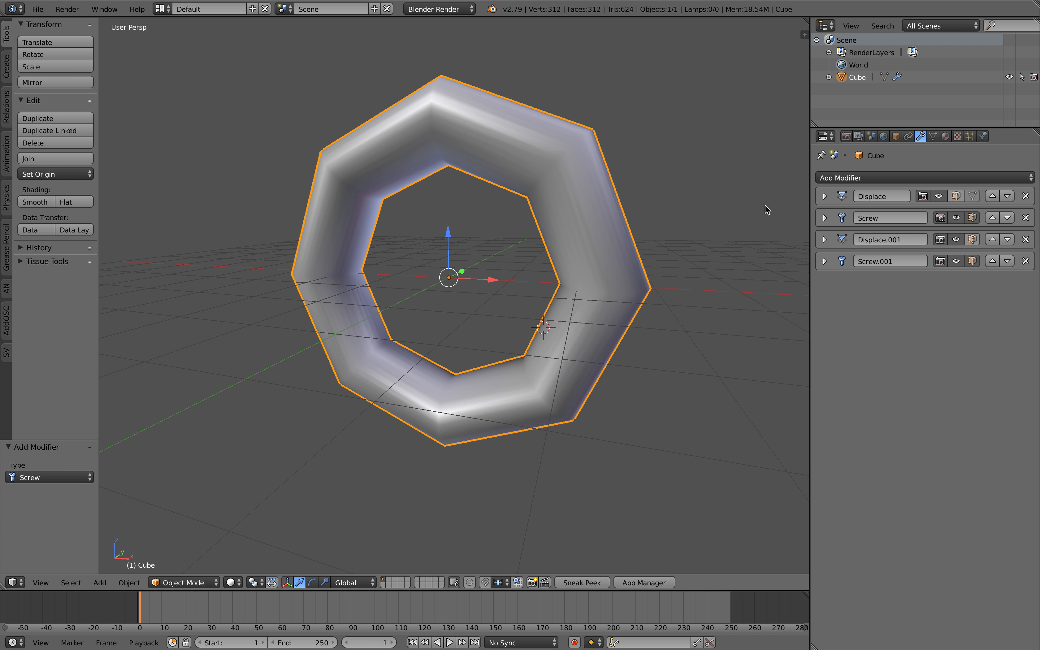
drag(812, 263, 717, 263)
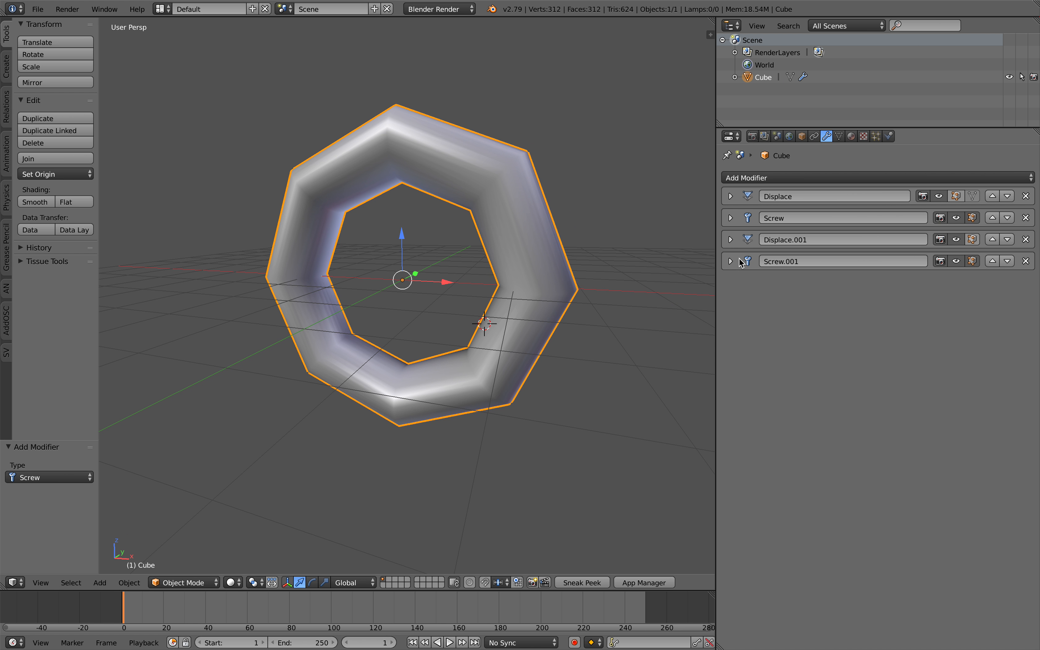
click(731, 261)
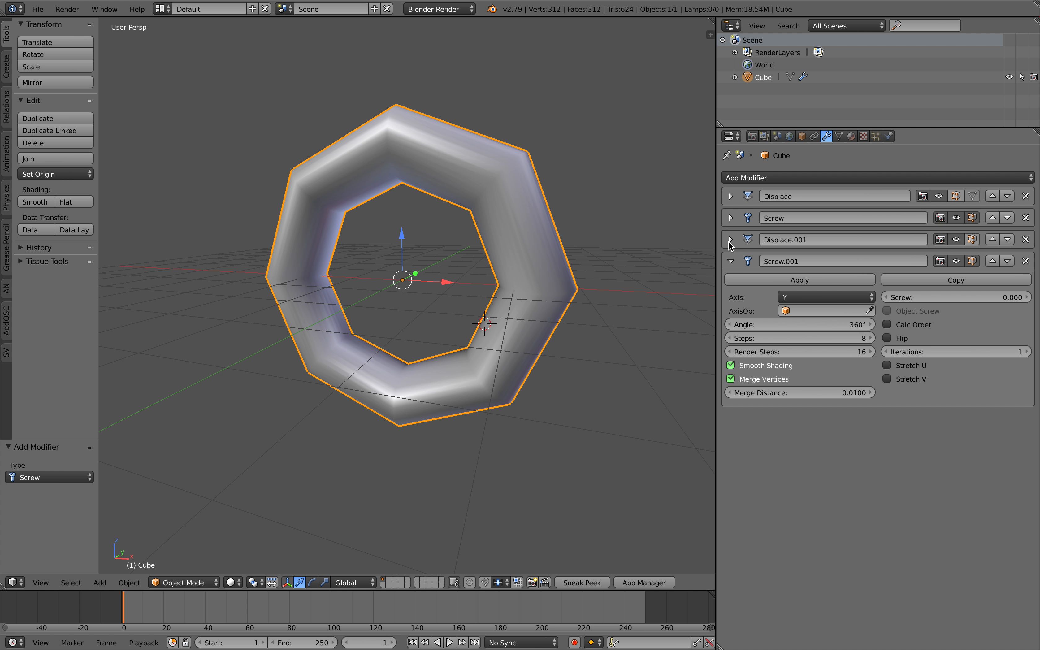
drag(731, 239, 730, 196)
scroll(735, 207, down, 3)
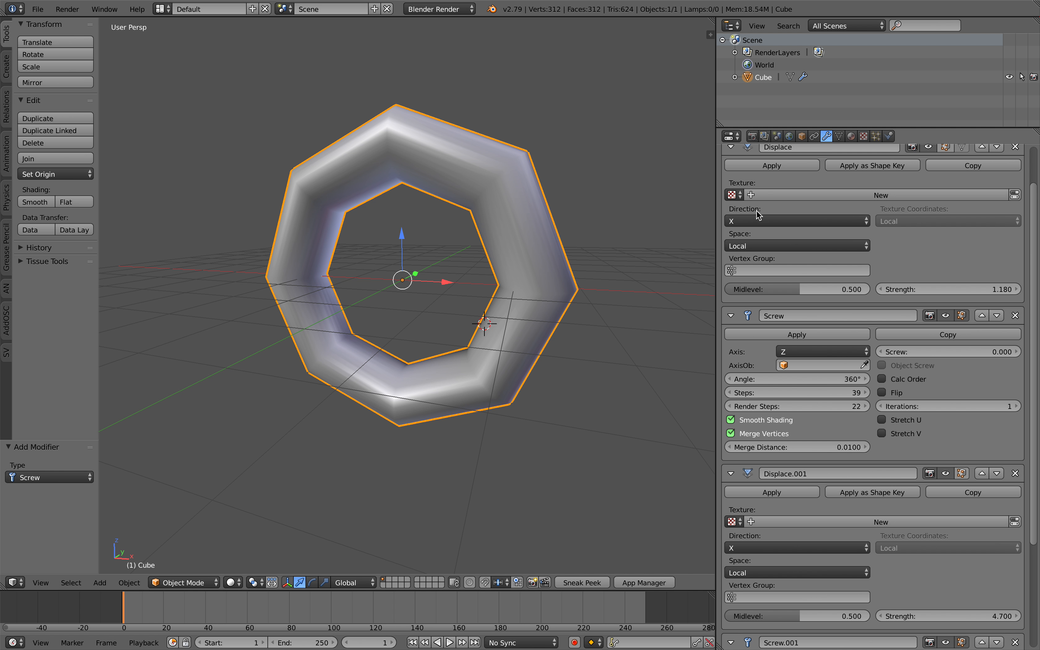
drag(804, 127, 804, 101)
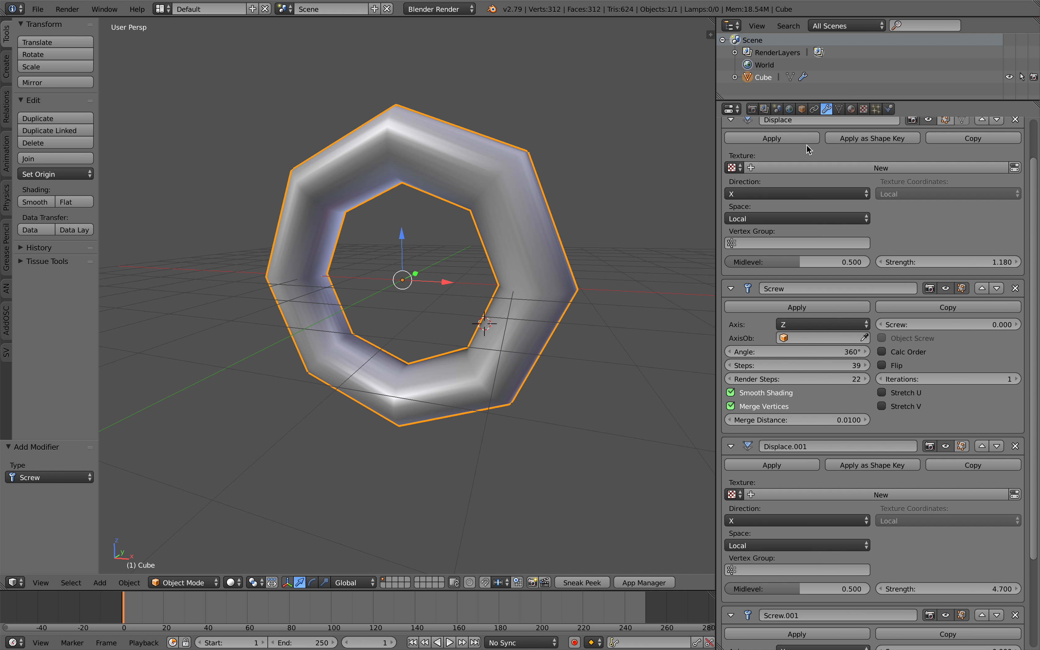
scroll(815, 206, up, 2)
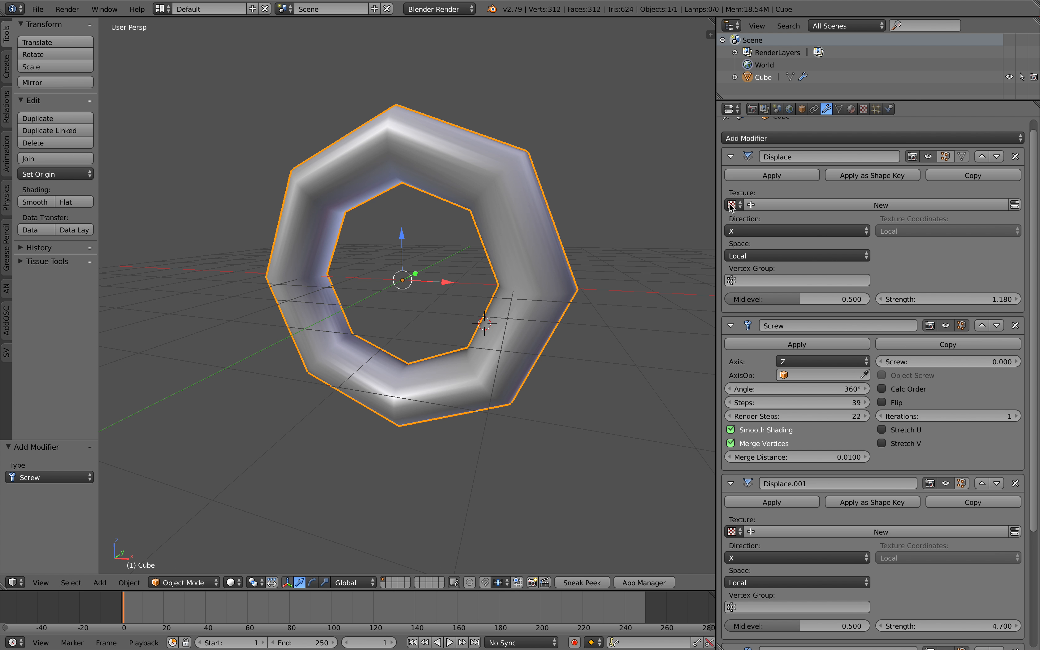
scroll(985, 287, up, 1)
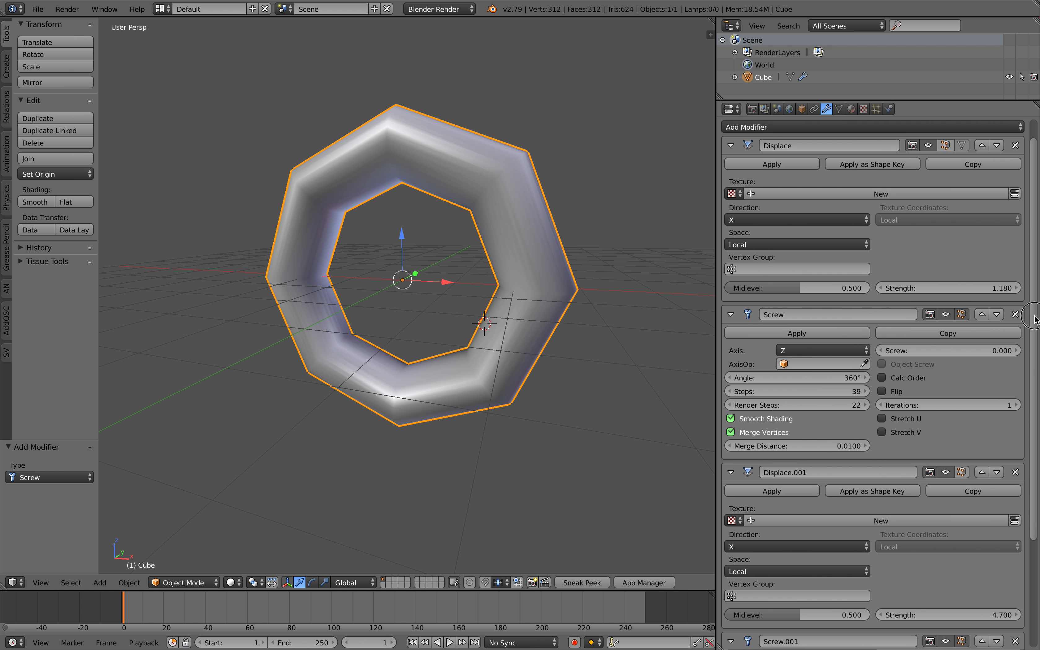
Reduce the first Displace modifier's strength to 0.760 and the second Displace modifier's strength to 3.440.
mouse_move(917, 308)
mouse_down()
mouse_move(945, 307)
mouse_move(907, 308)
mouse_up()
scroll(969, 622, down, 3)
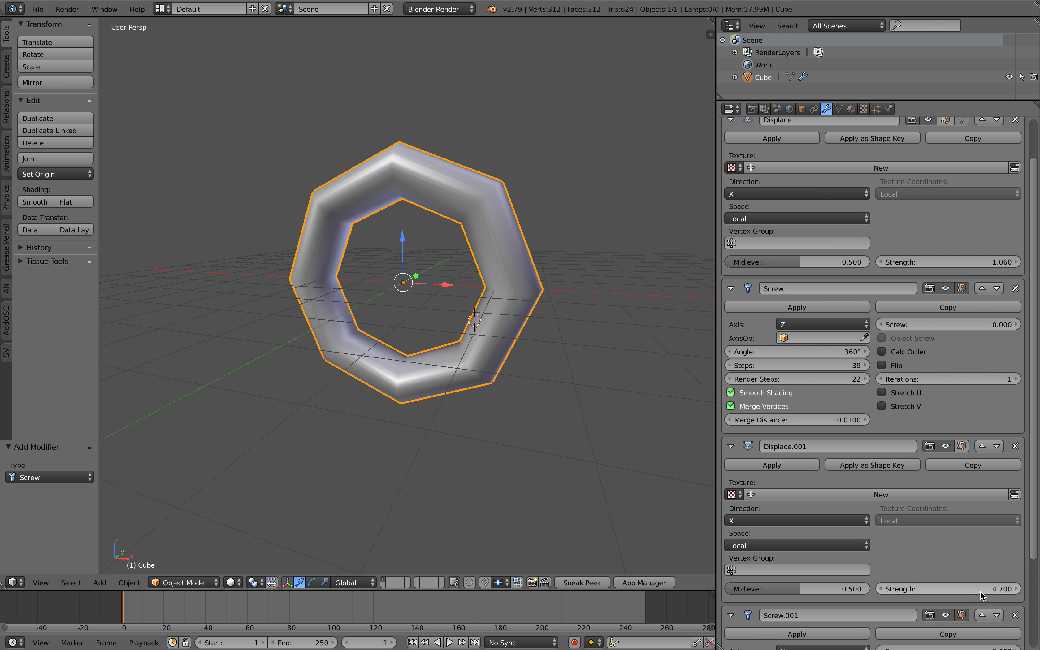
drag(982, 595, 956, 595)
mouse_move(984, 263)
mouse_down()
mouse_move(1019, 263)
mouse_move(965, 263)
mouse_move(1021, 263)
mouse_move(991, 263)
mouse_up()
Set the first Screw modifier to a 360° angle with 23 steps and raise the second Displace modifier's strength to 5.720.
drag(798, 352, 832, 351)
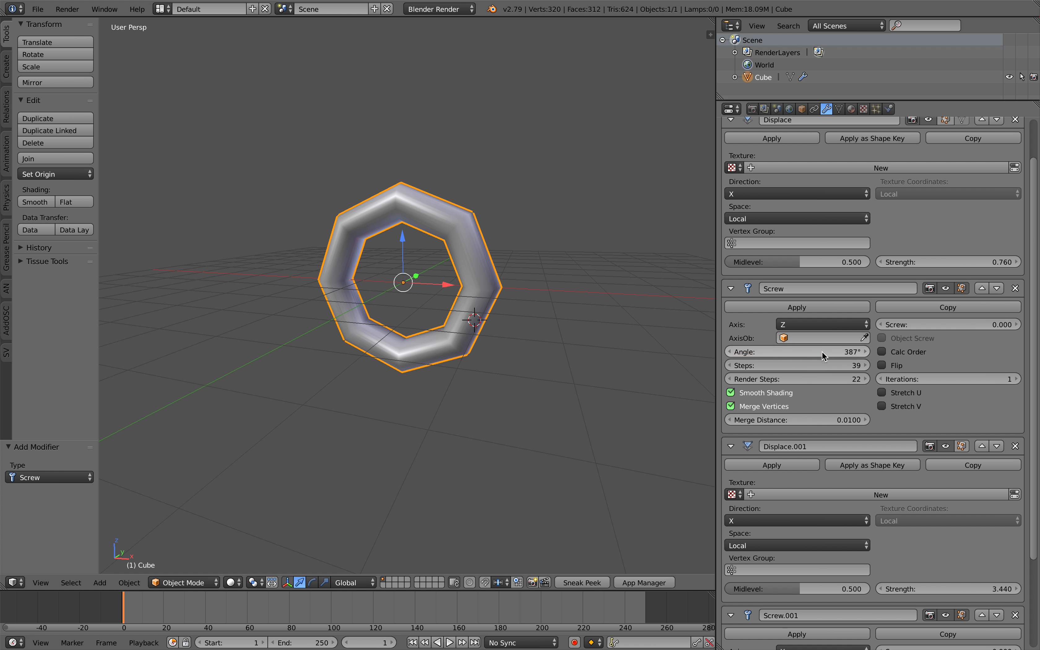
drag(817, 365, 800, 365)
middle_drag(534, 334, 555, 318)
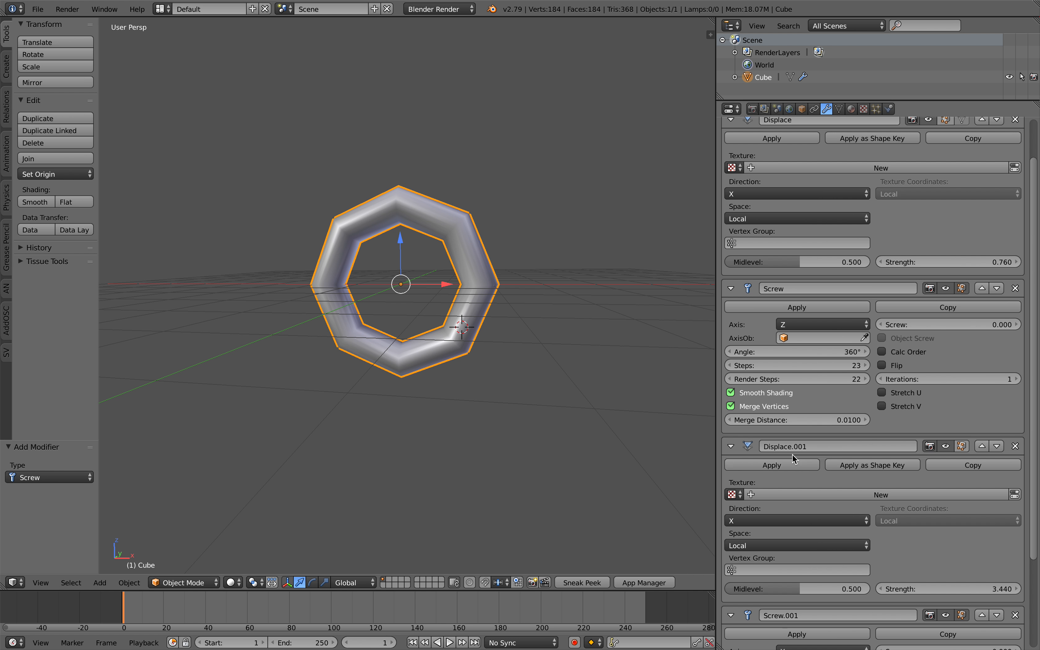
scroll(793, 455, down, 5)
drag(913, 473, 946, 475)
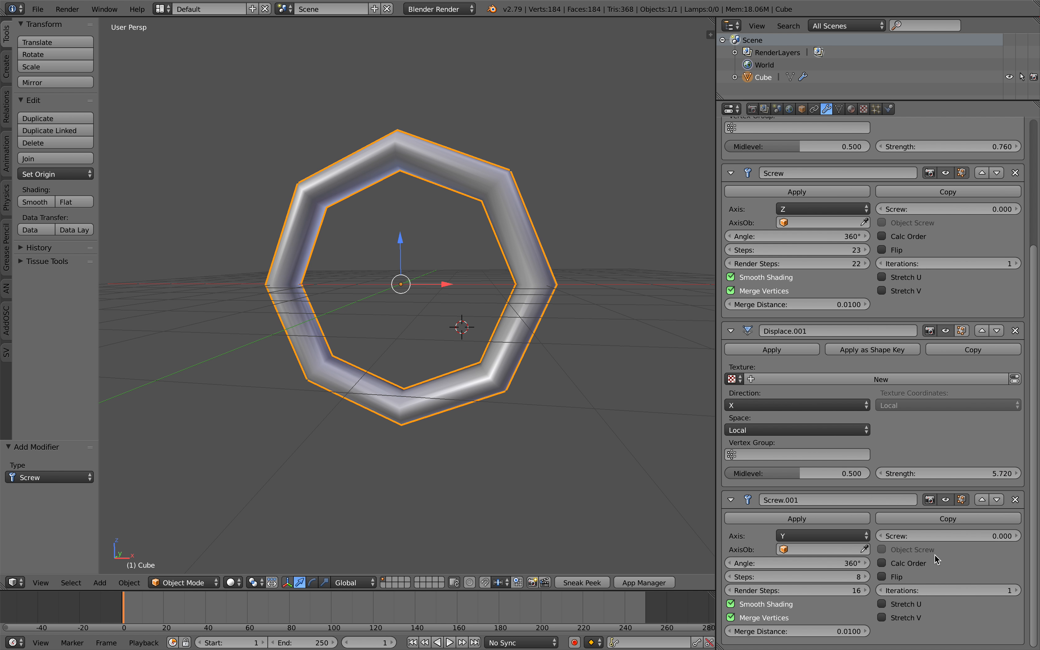
Try a partial sweep of about 234° on the second Screw modifier and restore its angle to 360°.
mouse_move(804, 565)
mouse_down()
mouse_move(735, 564)
mouse_move(803, 566)
mouse_up()
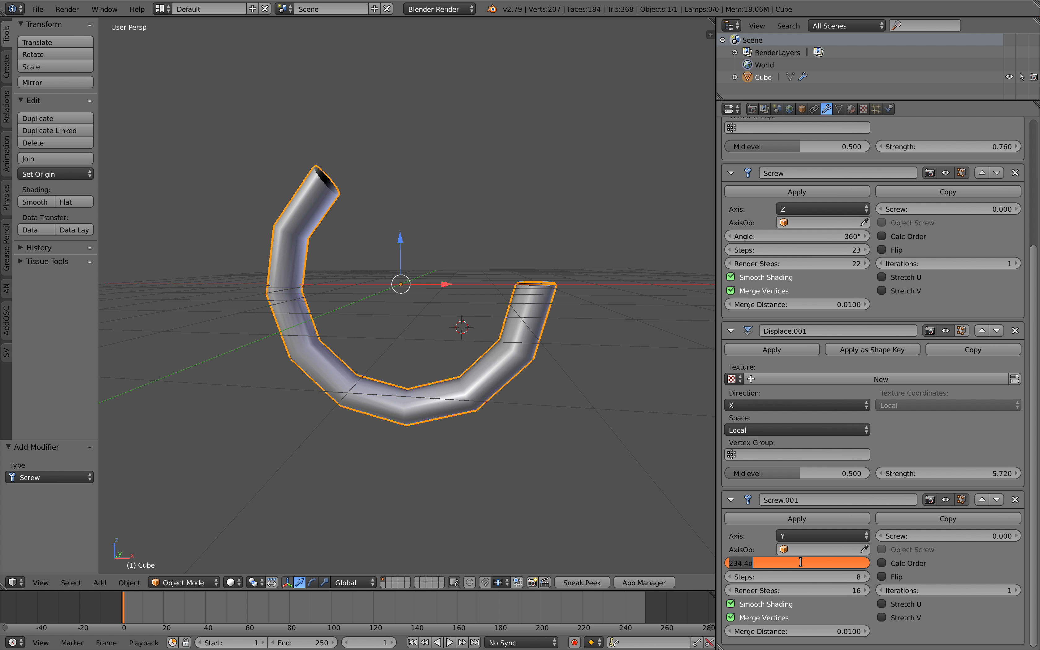
text(0)
key(Return)
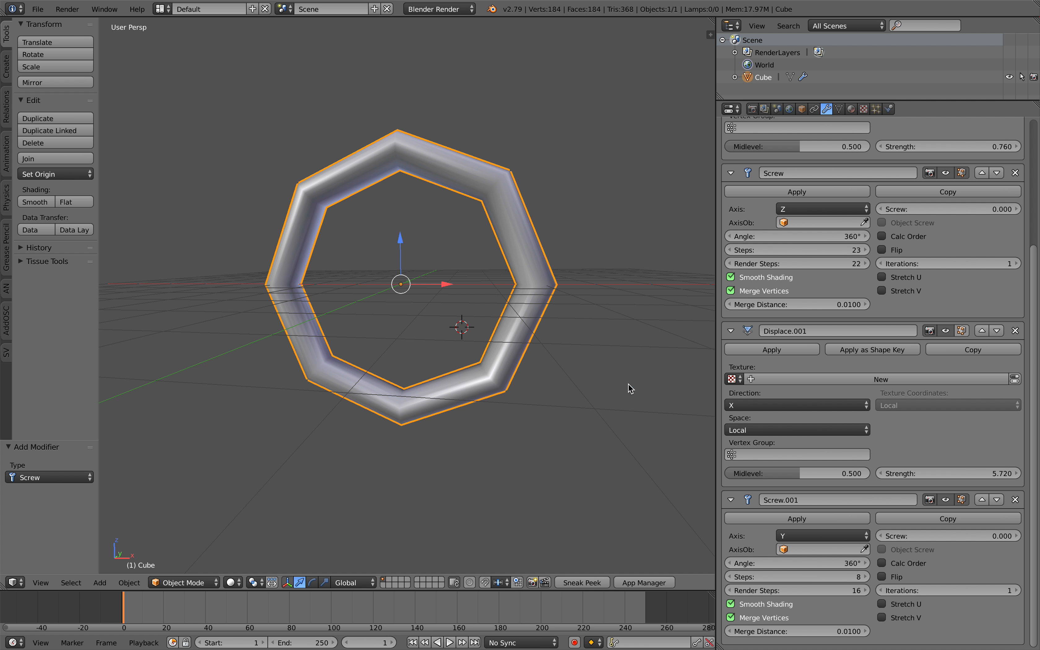
Raise the second Screw modifier's steps to 20 for a rounder ring and save the file.
middle_drag(629, 384, 631, 405)
drag(815, 577, 858, 576)
middle_drag(629, 426, 542, 381)
key(ctrl+s)
click(542, 378)
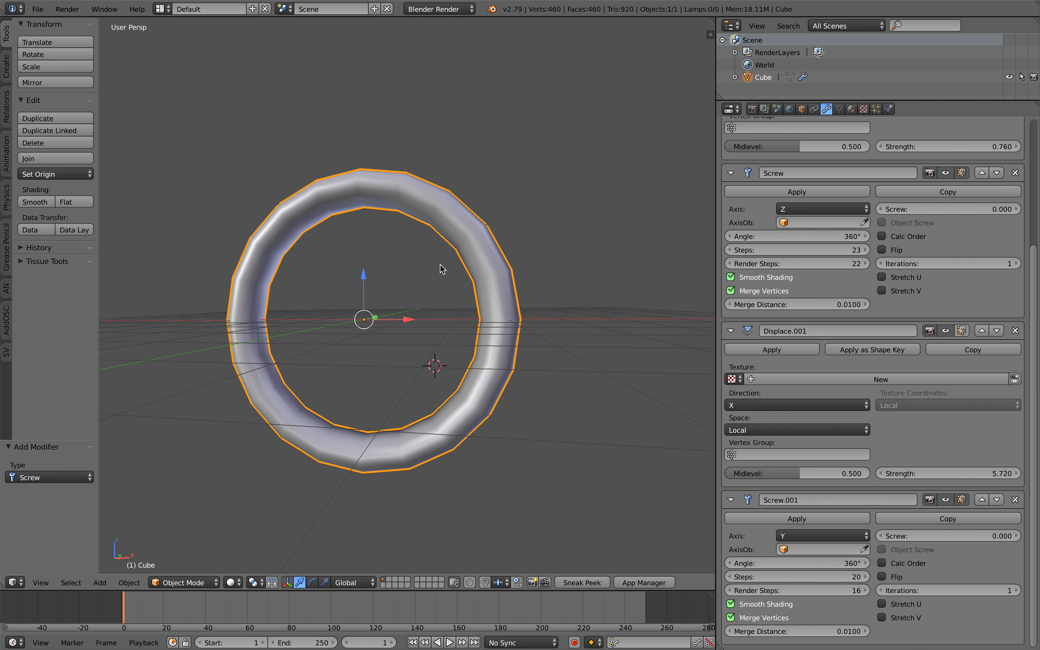
Switch to the Compositing screen layout and merge the image editor area into the 3D view.
click(160, 9)
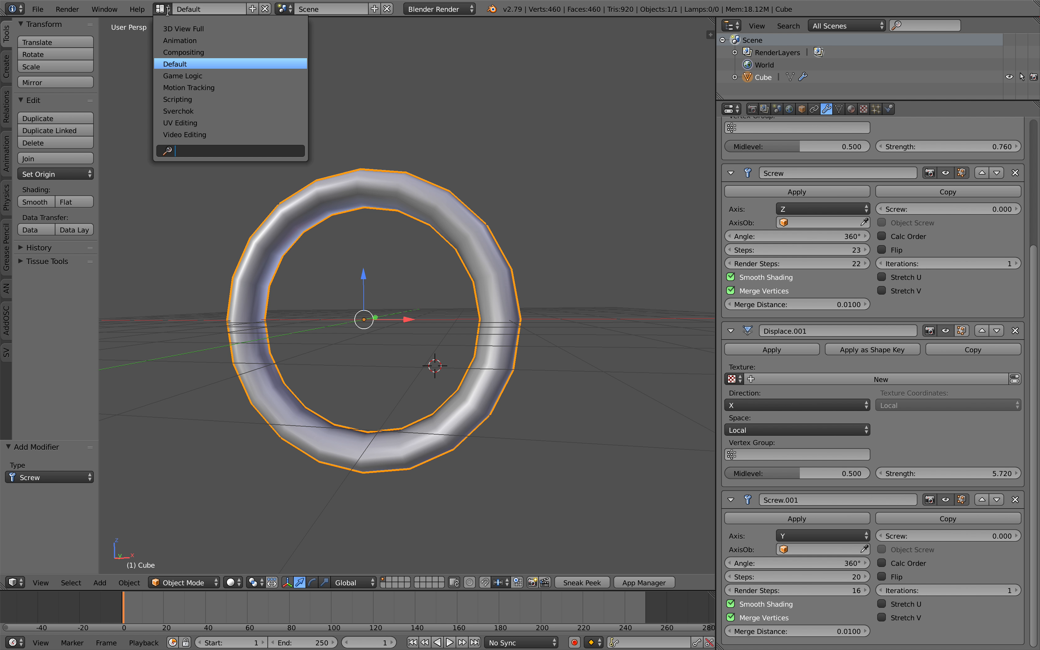
click(185, 51)
scroll(642, 488, up, 2)
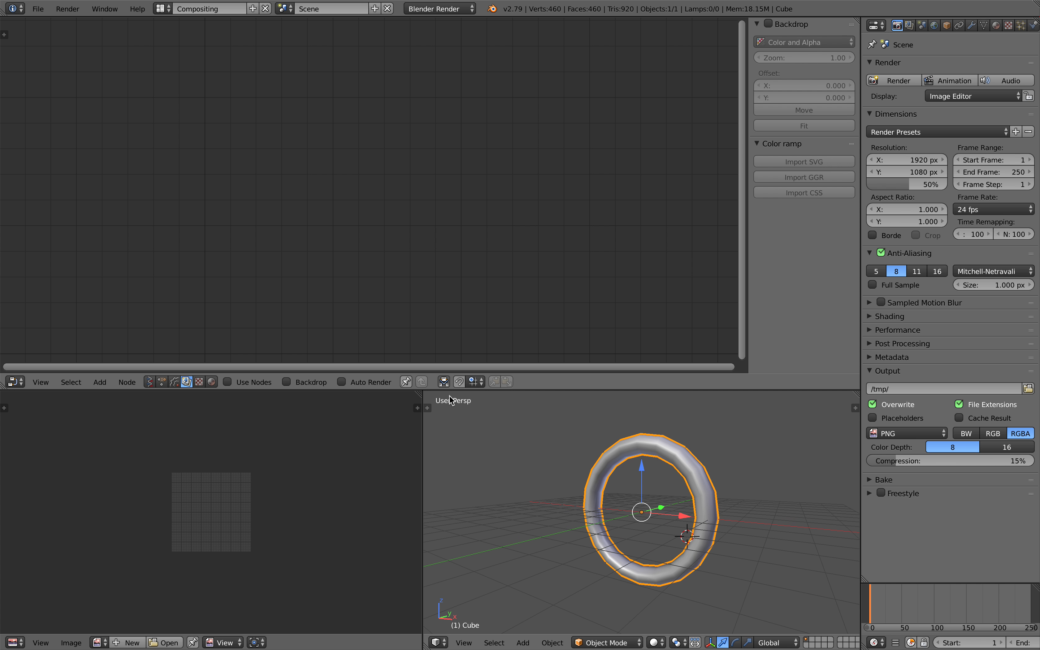
drag(418, 395, 230, 430)
scroll(372, 481, down, 2)
middle_drag(407, 485, 434, 485)
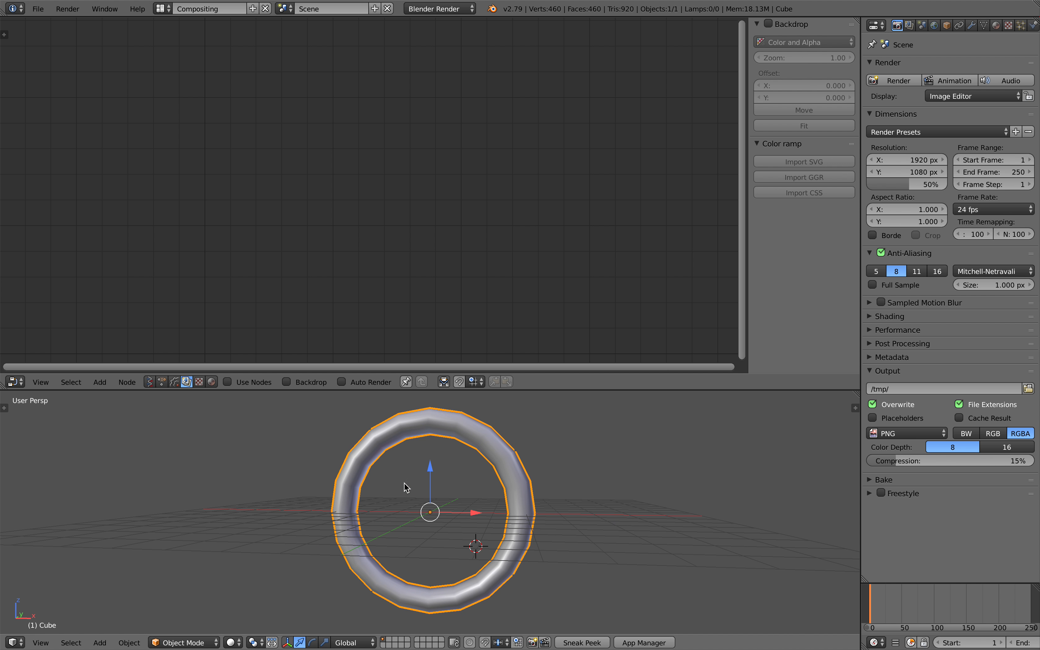
Set the node editor to the Sverchok tree type and create a new node tree.
click(152, 381)
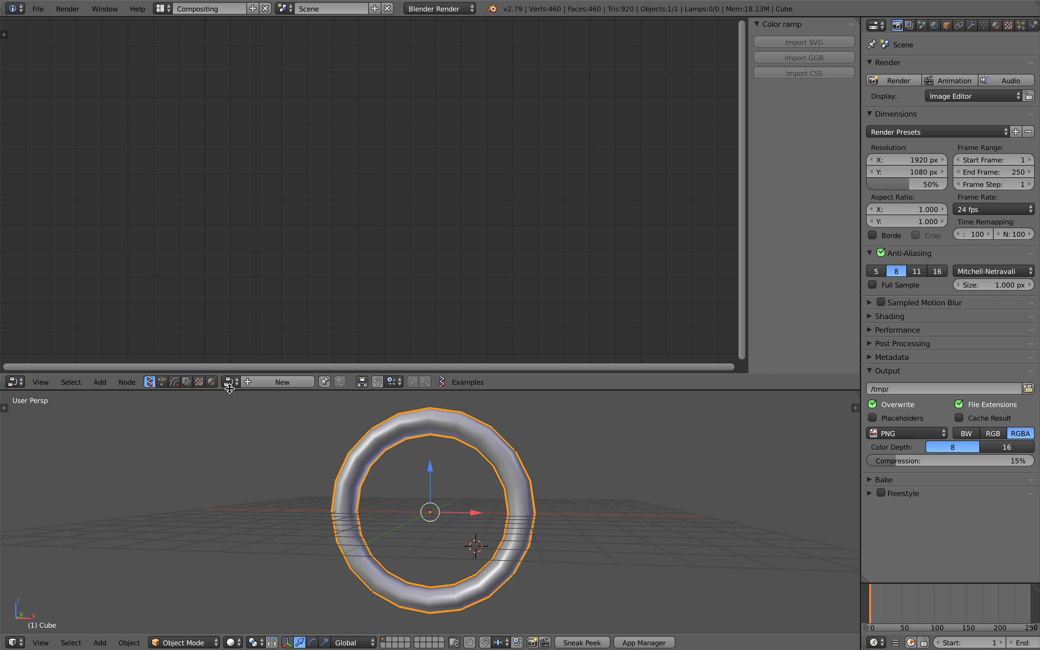
click(269, 382)
mouse_move(564, 430)
middle_down()
mouse_move(565, 458)
mouse_move(554, 435)
middle_up()
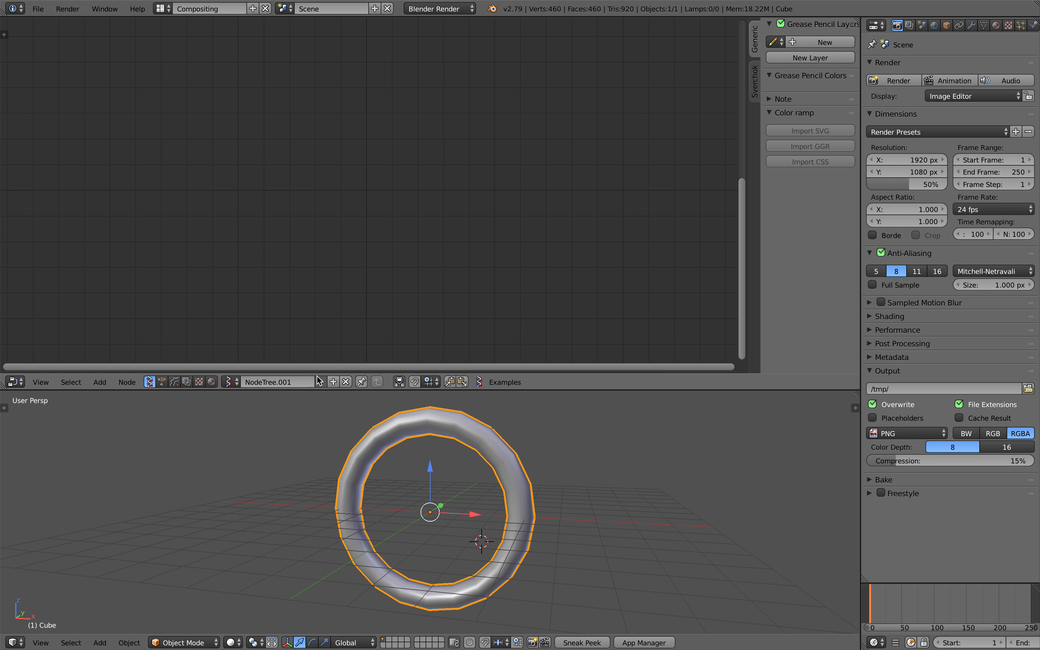
Add a Torus node to the Sverchok node tree.
key(space)
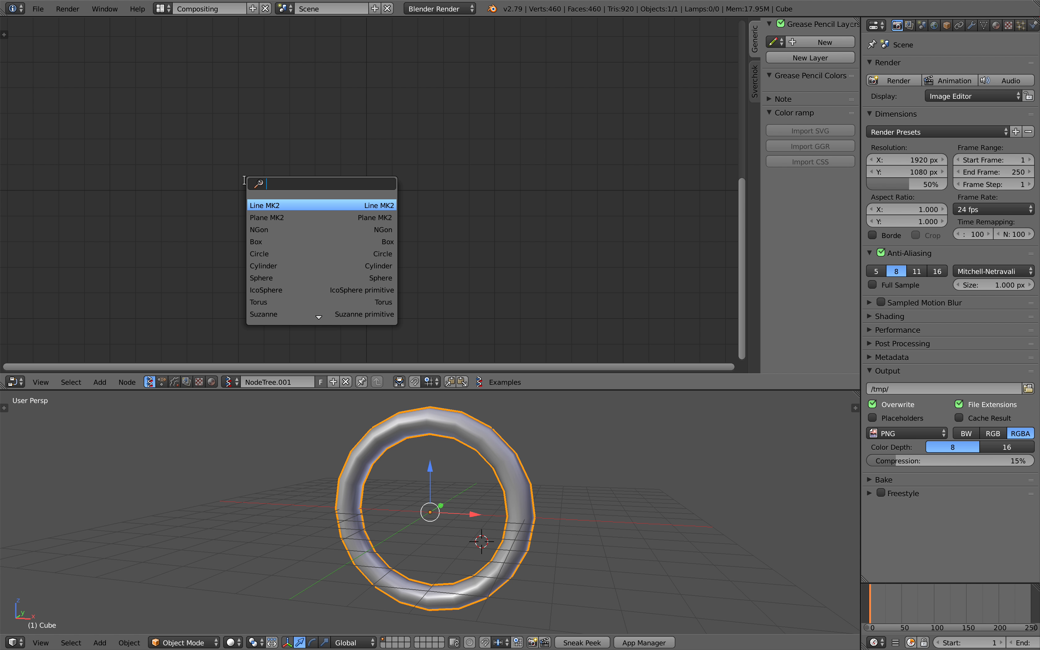
text(toru)
key(Return)
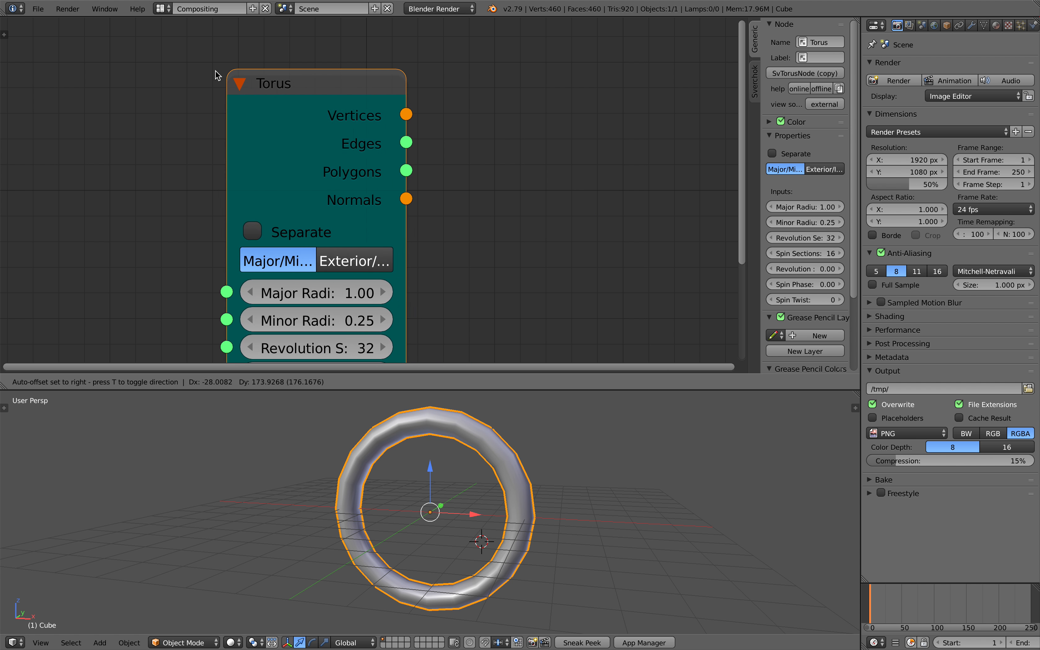
click(204, 78)
scroll(397, 163, down, 4)
Add a Viewer Draw node beside the Torus node.
middle_drag(397, 163, 246, 133)
key(space)
text(viewer)
key(Return)
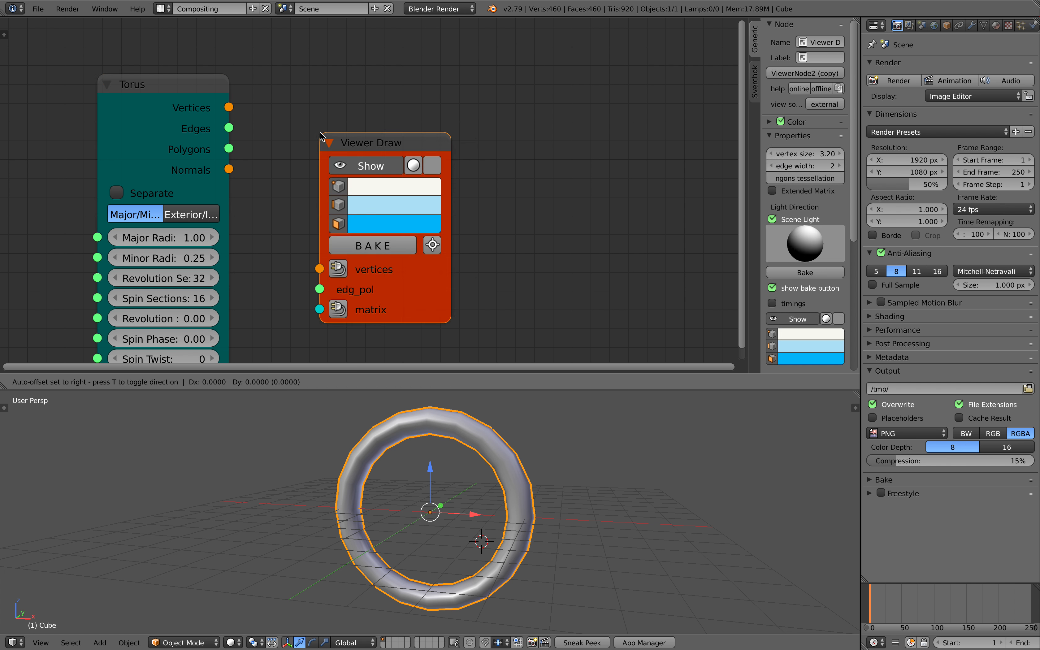
click(362, 105)
Connect the Torus node's Vertices and Polygons outputs to the Viewer Draw node and save the file.
drag(229, 108, 364, 238)
drag(229, 148, 364, 258)
middle_drag(399, 429, 400, 446)
key(ctrl+s)
click(400, 446)
Set the Torus node to major radius 5.04, minor radius 0.64 and 12 revolution sections, and save the file.
middle_drag(319, 287, 372, 256)
drag(209, 208, 243, 248)
key(Return)
middle_drag(371, 405, 391, 432)
scroll(399, 447, down, 2)
key(ctrl+s)
click(399, 445)
key(ctrl+s)
click(371, 463)
Try baking the node torus into a mesh object, then delete the baked copy.
click(469, 186)
key(g)
click(783, 503)
middle_drag(624, 512, 646, 514)
key(x)
click(646, 514)
Save the file and delete the Torus node from the node tree.
shift+middle_drag(557, 511, 561, 488)
scroll(558, 488, up, 1)
key(ctrl+s)
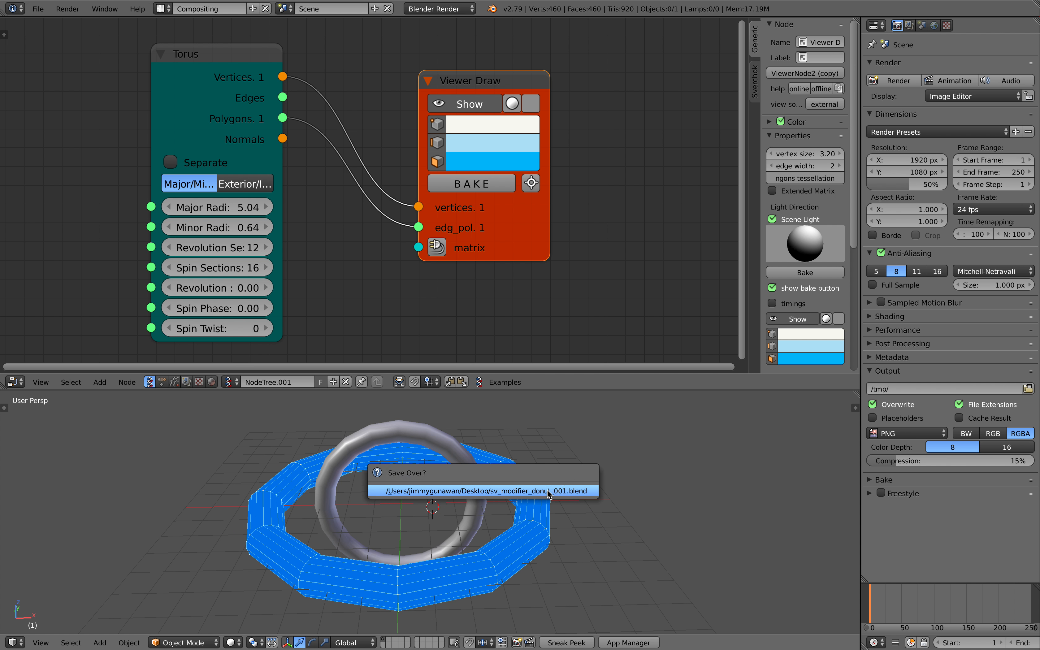
click(549, 494)
click(215, 86)
key(x)
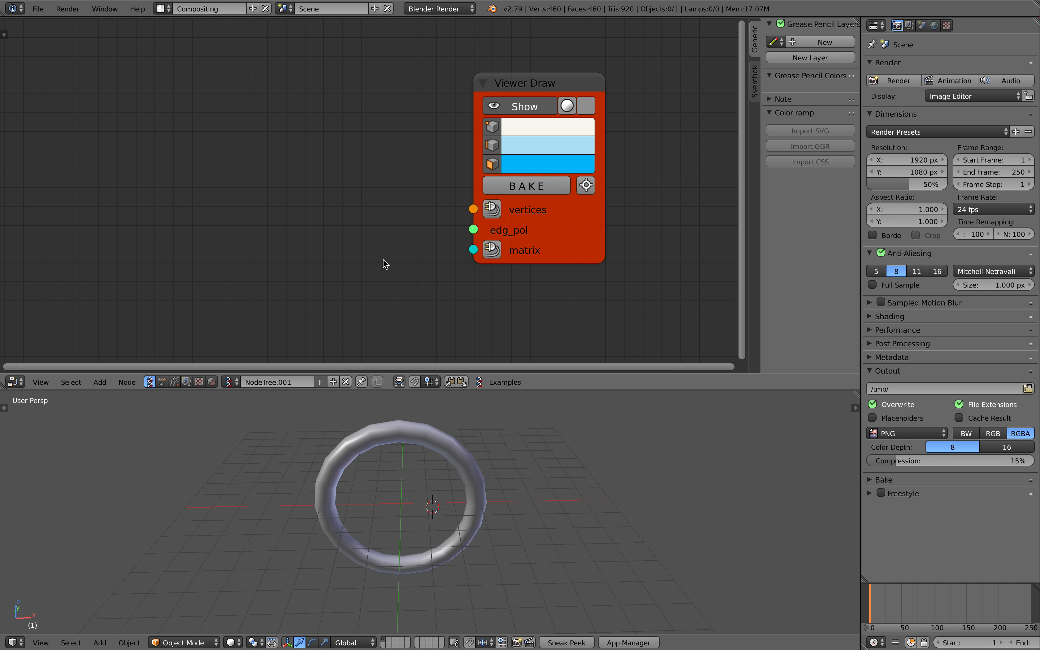
Make room beside the Viewer Draw node and add a Vector in node.
drag(536, 231, 573, 221)
scroll(229, 142, down, 1)
key(shift+a)
click(225, 138)
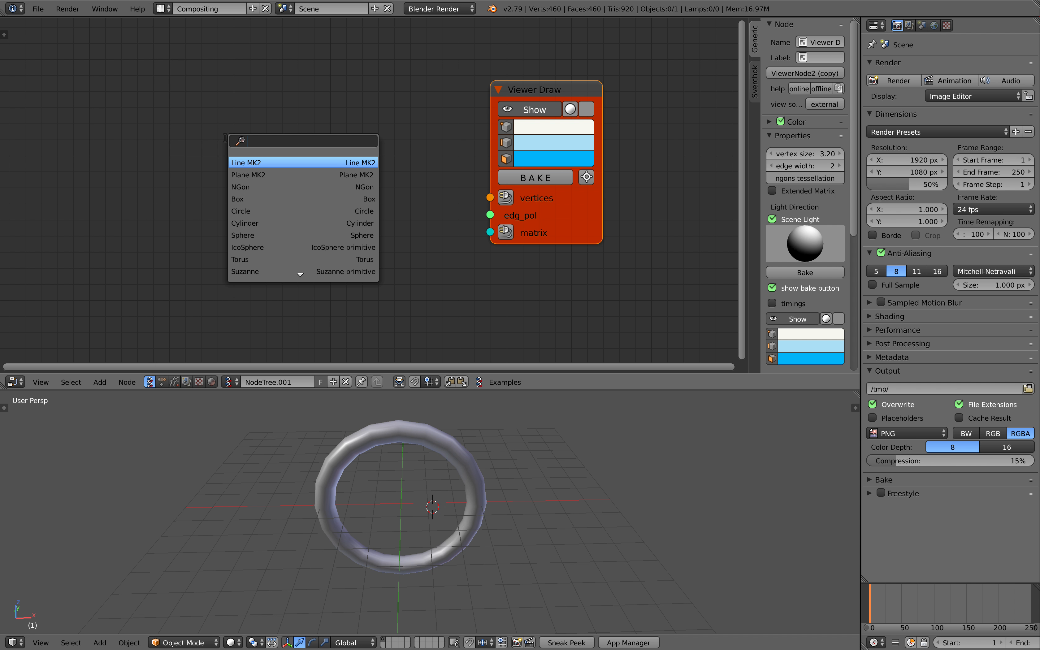
text(vector i)
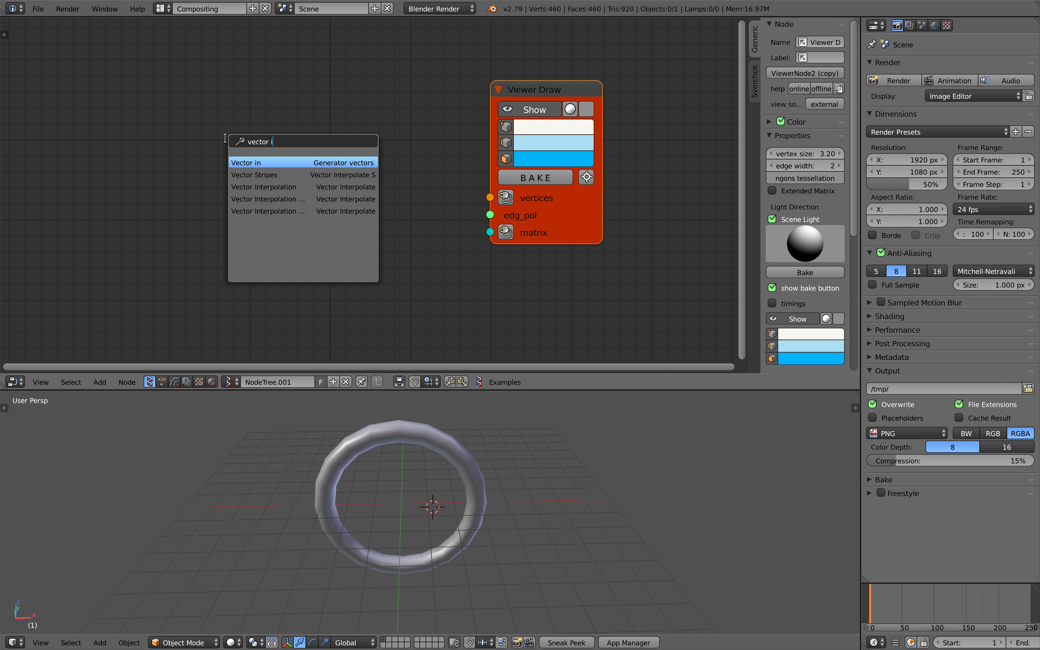
key(Return)
click(169, 124)
scroll(169, 124, up, 1)
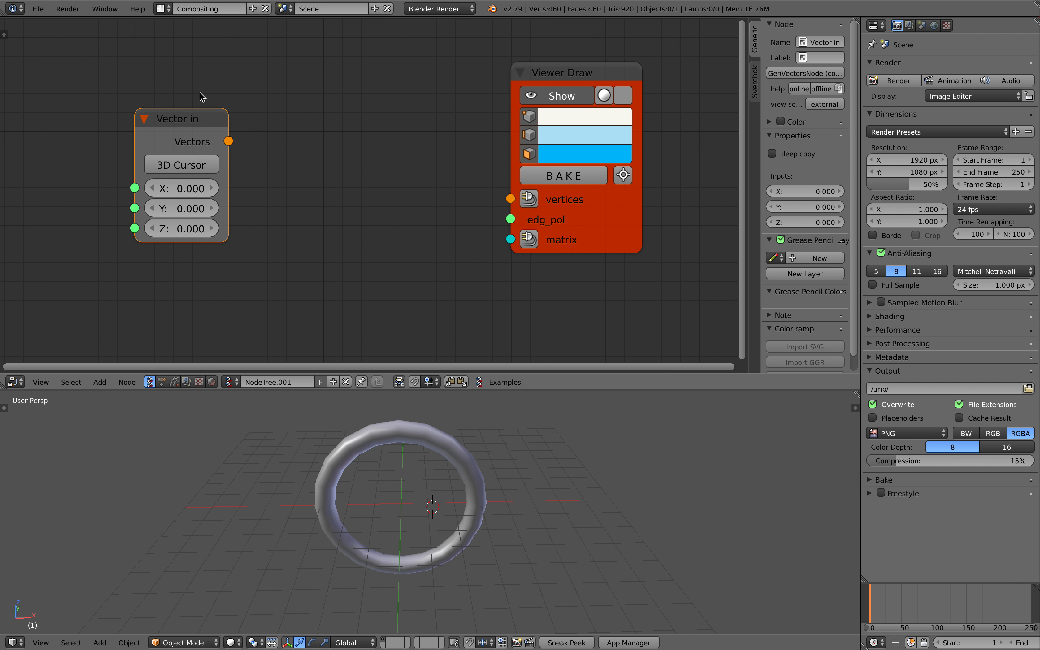
Add a Move node and attach a new Vector in node to its vectors input.
drag(200, 141, 276, 224)
key(shift+a)
click(275, 129)
text(move)
key(Return)
click(274, 125)
click(290, 228)
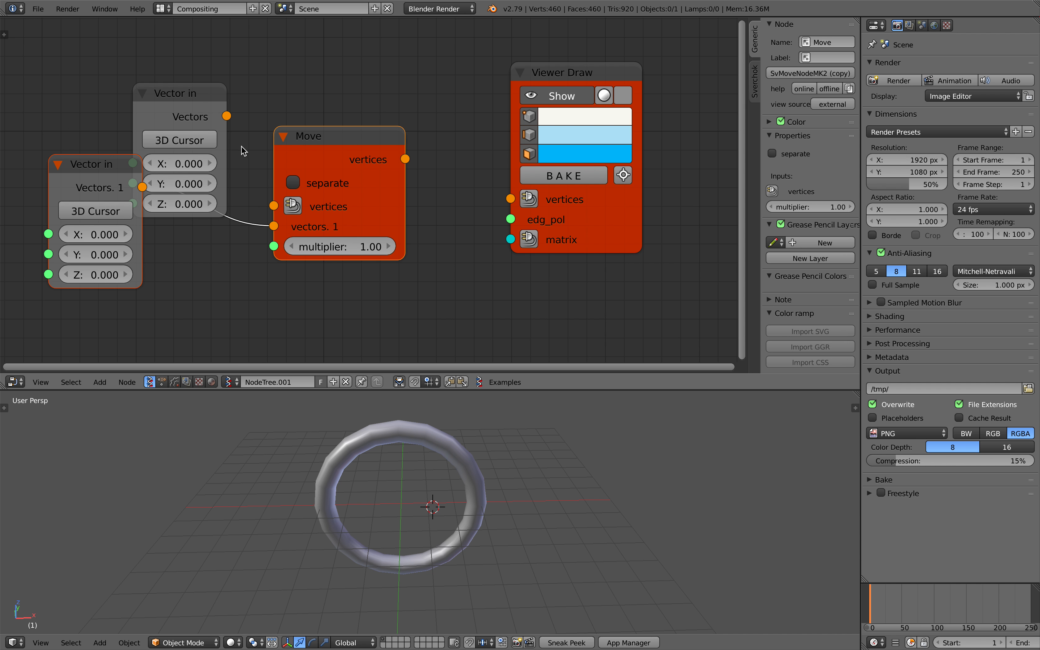
Connect the first Vector in node to the Move node's vertices input, arrange both vector nodes and save the file.
drag(226, 116, 275, 207)
drag(200, 93, 211, 51)
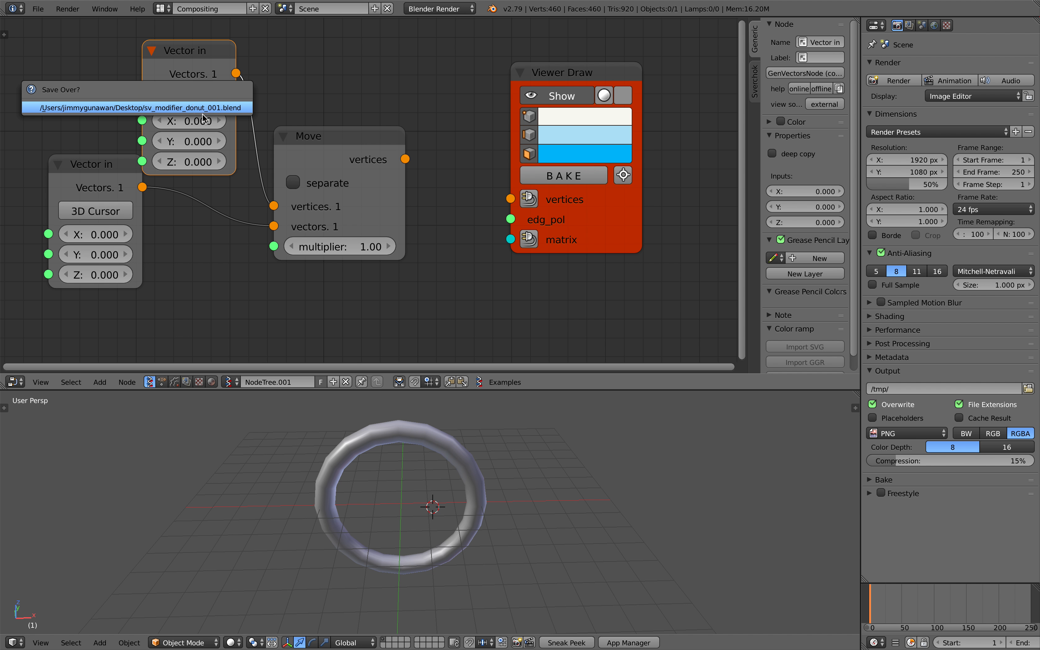
drag(106, 173, 195, 227)
key(ctrl+s)
click(196, 228)
Select the modifier-built ring and collapse all four of its modifiers in the stack.
right_click(452, 450)
scroll(453, 451, right, 5)
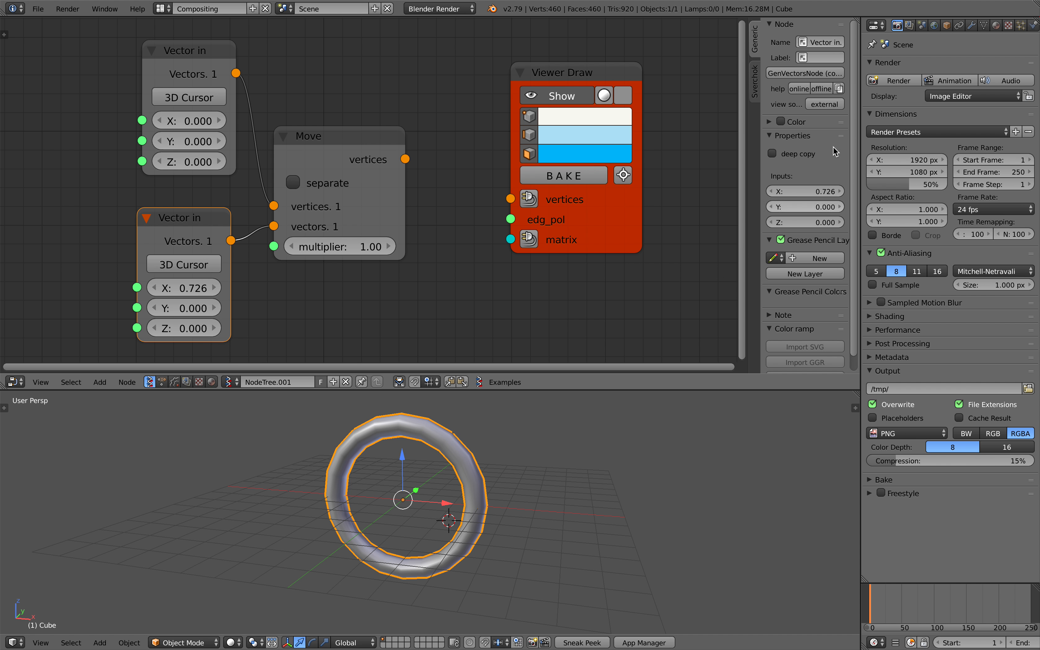
click(971, 25)
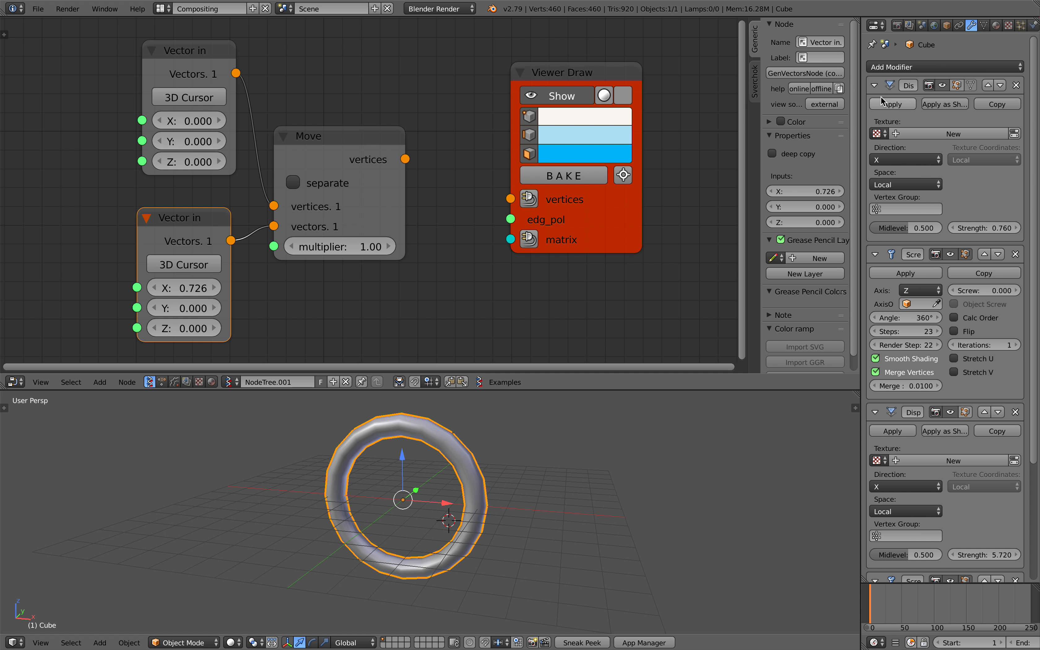
click(875, 85)
click(875, 107)
click(875, 128)
click(875, 150)
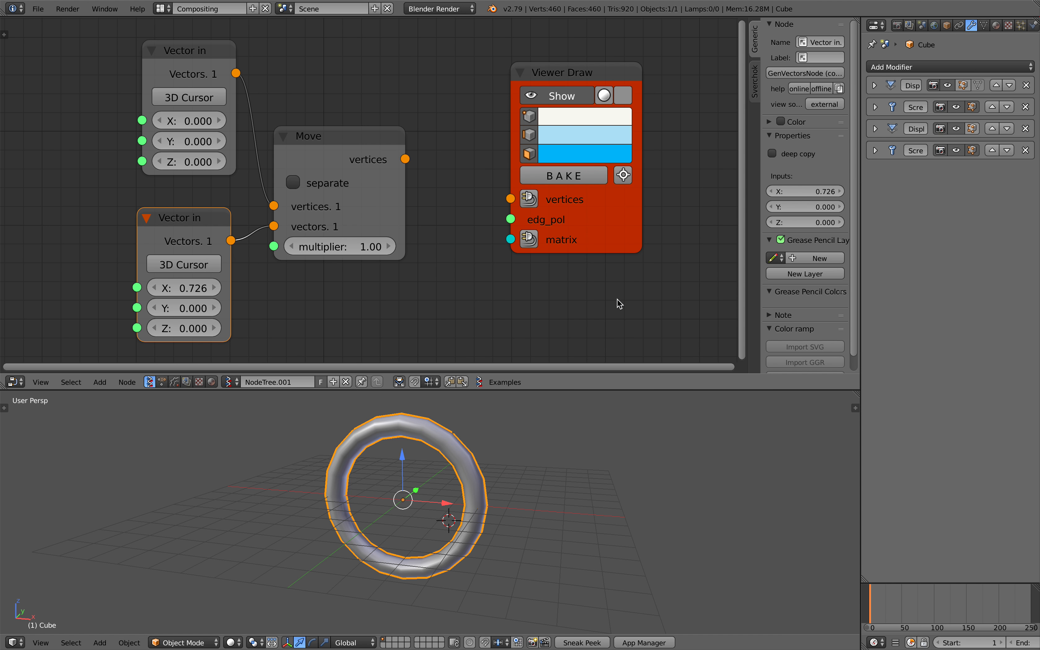
Connect the Move node's vertices to the Viewer Draw node and set the lower Vector in node's X to 1.698.
mouse_move(405, 158)
mouse_down()
mouse_move(476, 197)
mouse_move(510, 198)
mouse_up()
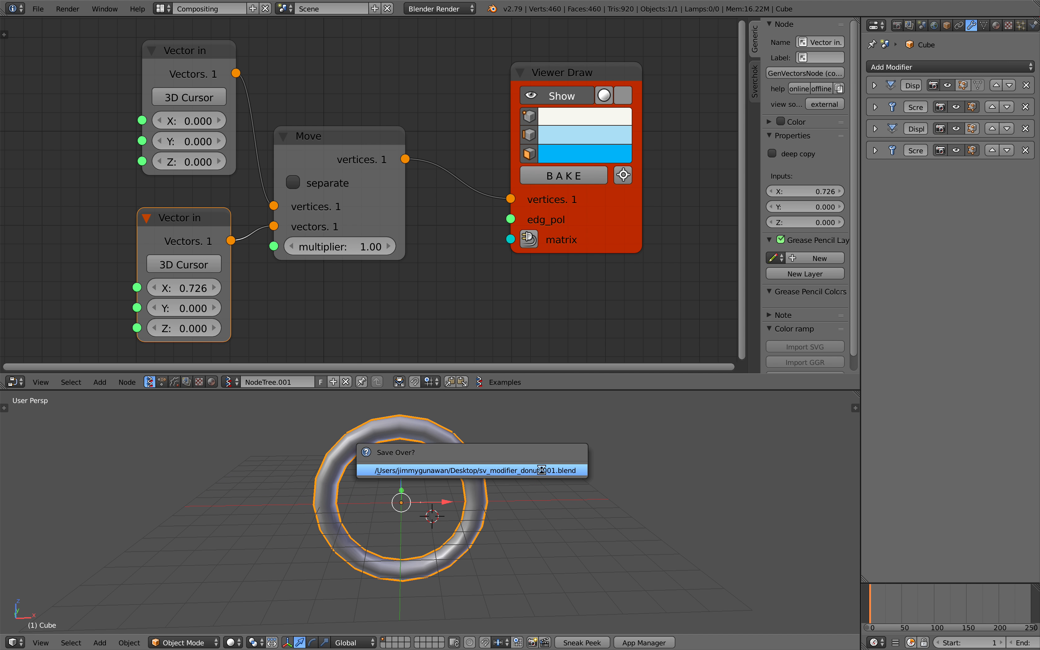
scroll(421, 498, up, 2)
middle_drag(420, 498, 406, 494)
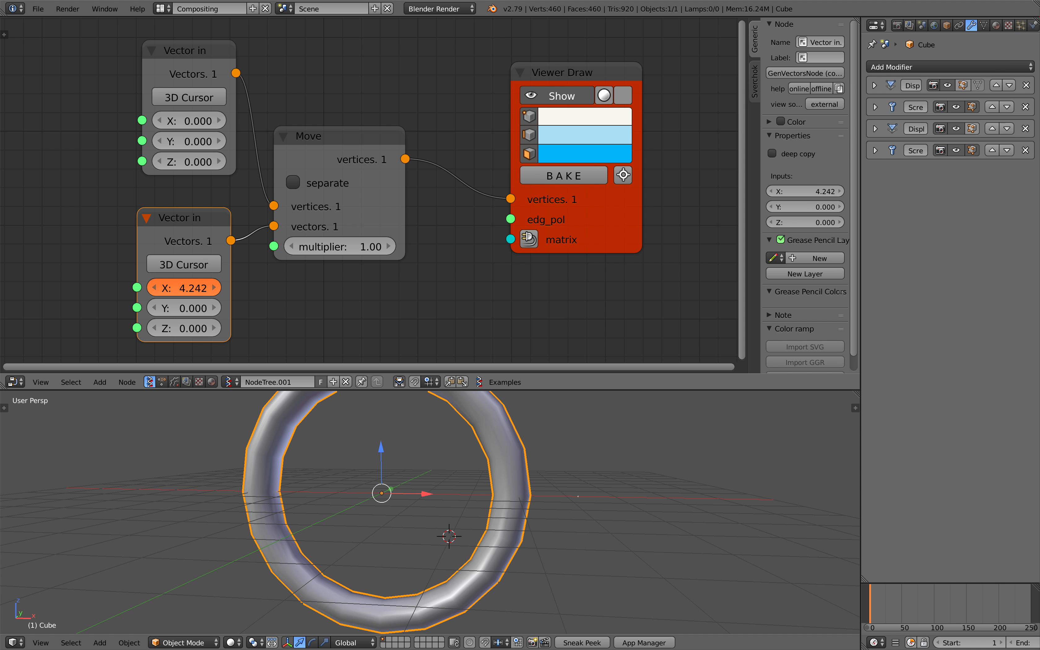
middle_drag(373, 482, 385, 504)
Shift the Viewer Draw node aside and insert a Rotation node between it and the Move node.
drag(549, 202, 641, 218)
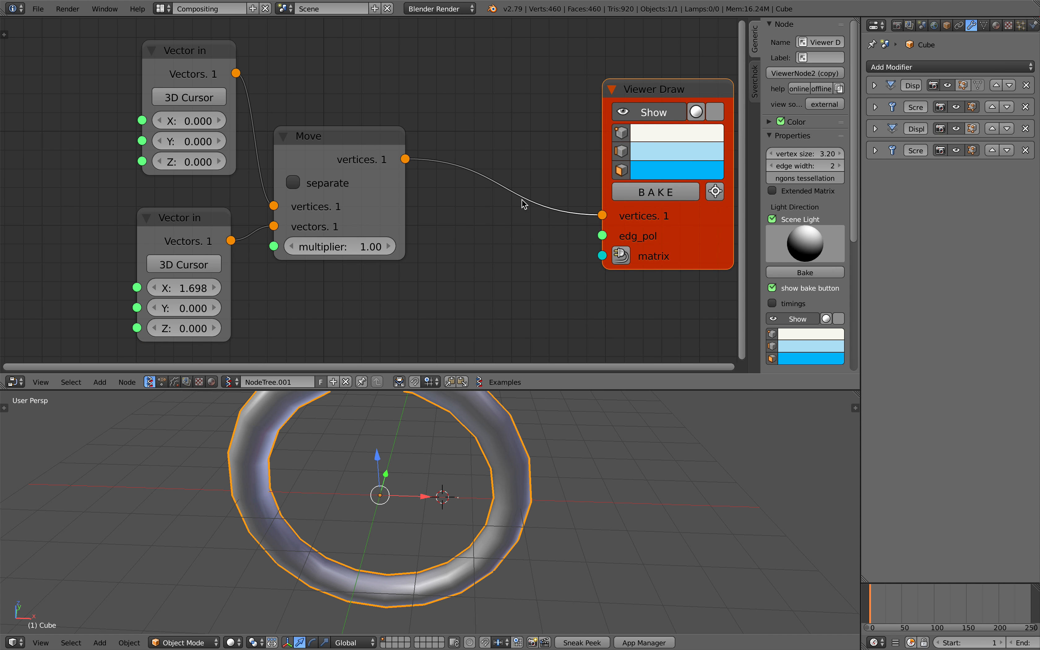
key(alt+space)
text(rota)
key(Return)
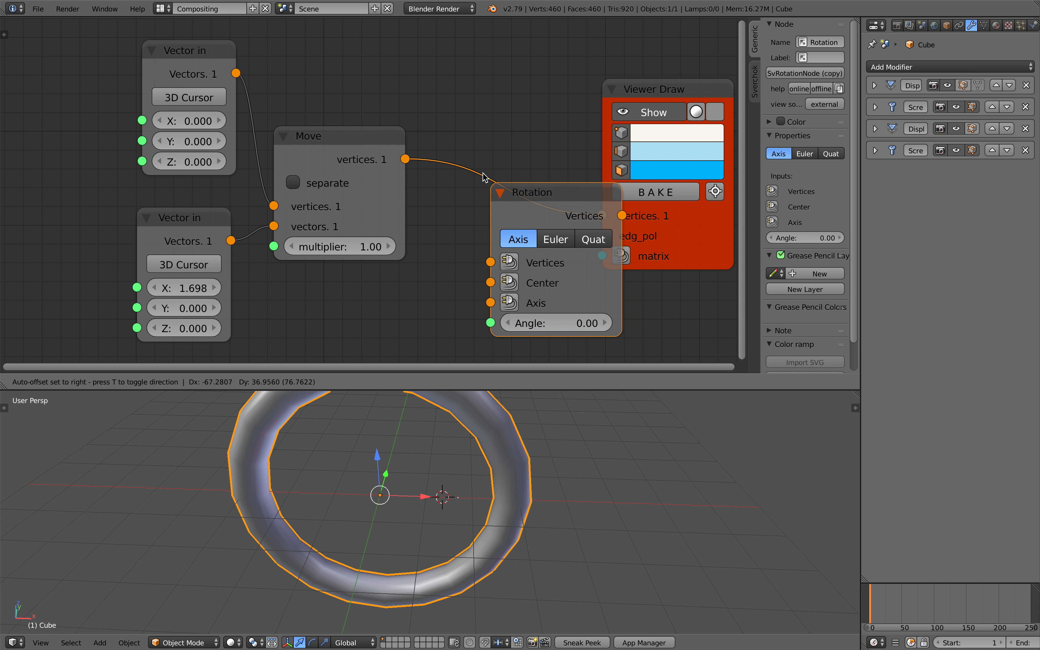
click(506, 249)
Attach a new Vector in node to the Rotation node's axis input and set its Z to 1.
click(499, 290)
middle_drag(516, 301, 486, 246)
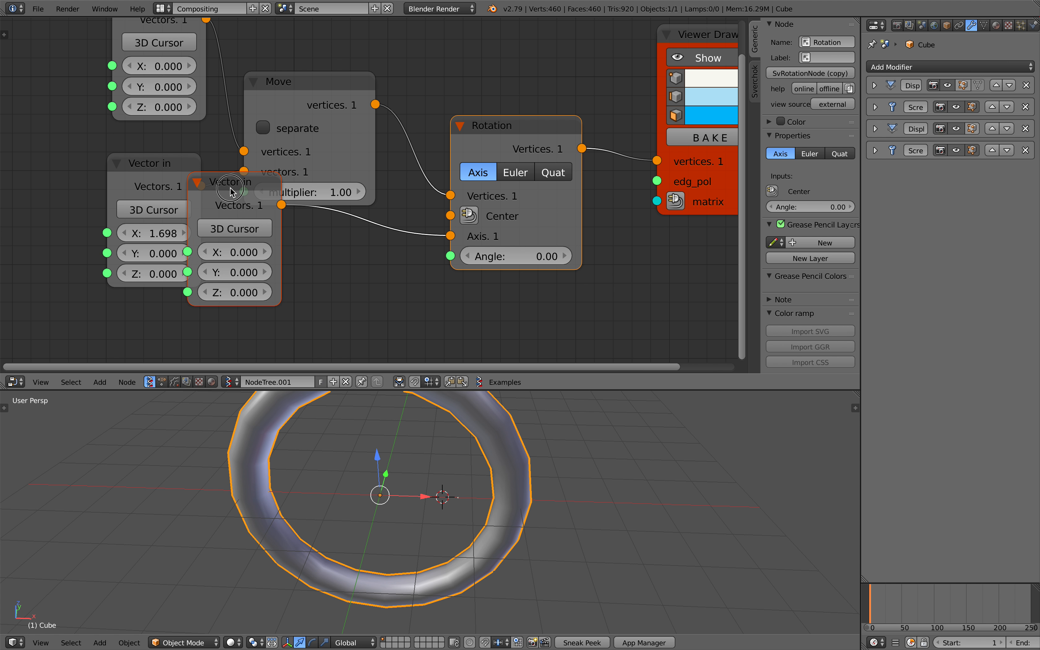
drag(230, 189, 300, 247)
scroll(301, 249, down, 2)
scroll(307, 431, right, 5)
scroll(308, 431, left, 3)
click(326, 323)
text(1)
key(Return)
Set the Rotation node's angle to 25.98.
click(525, 229)
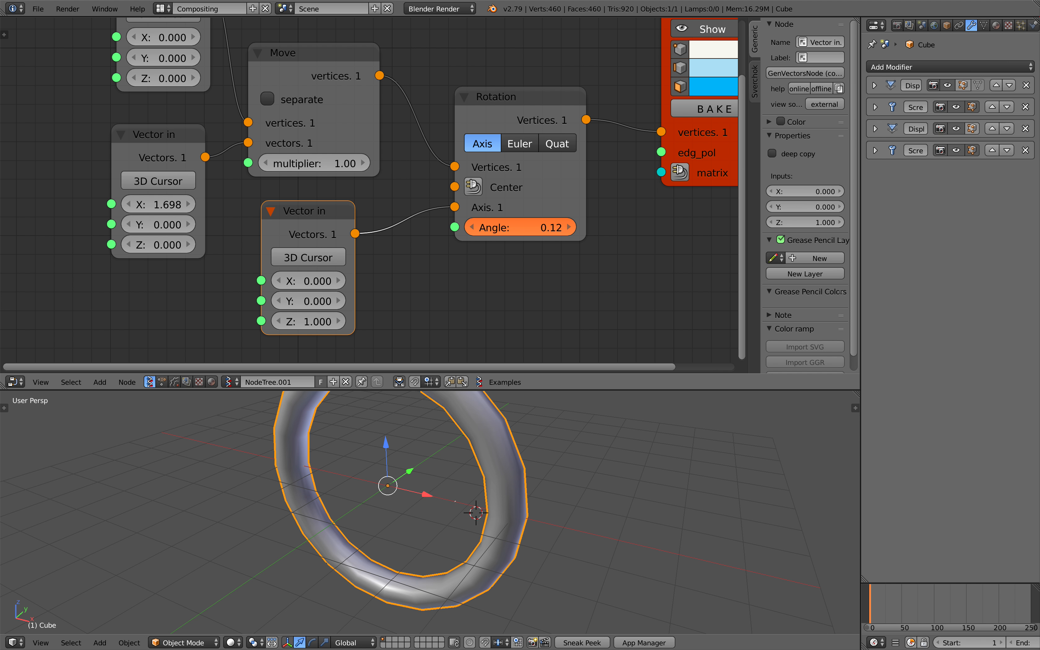
drag(525, 229, 555, 229)
middle_drag(439, 329, 441, 272)
Add a Range Float node below the Rotation node.
key(alt+space)
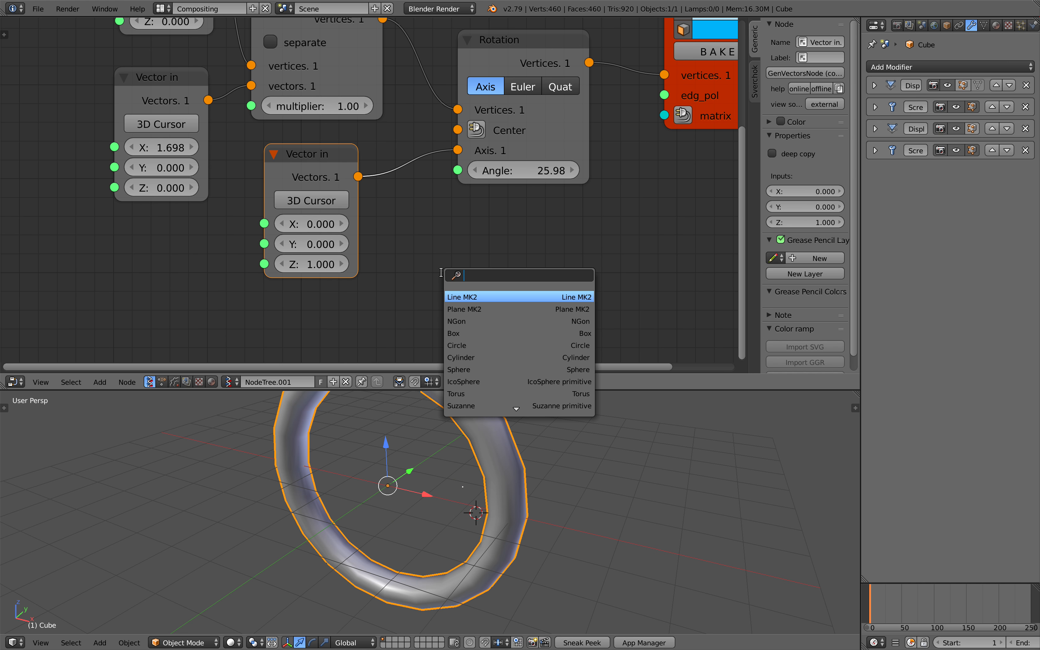
text(range)
key(Down)
key(Return)
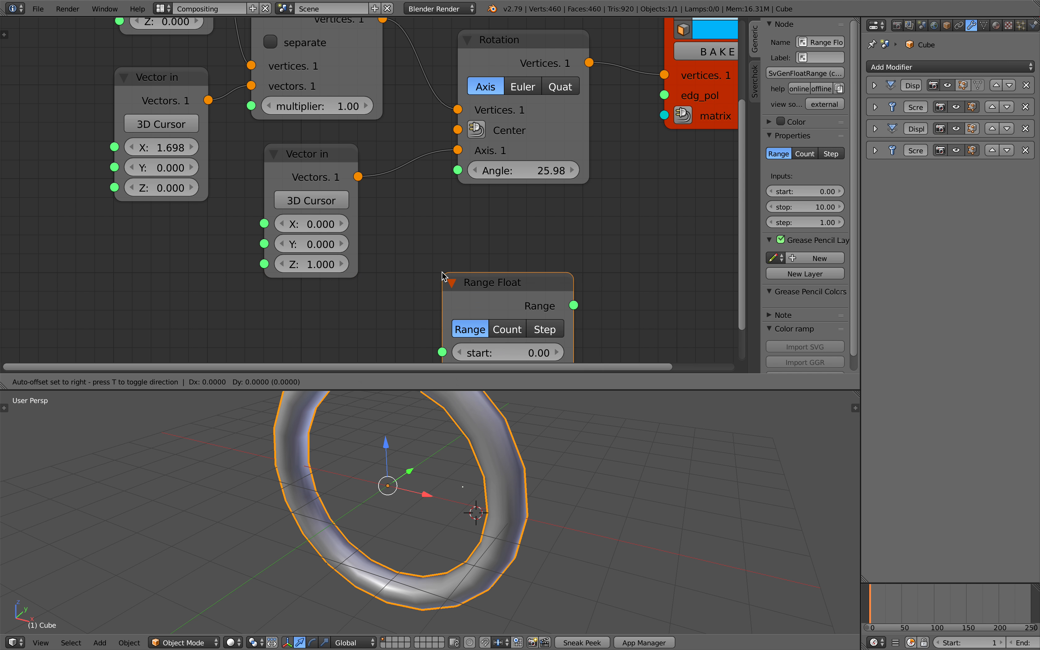
click(434, 236)
middle_drag(434, 237, 422, 200)
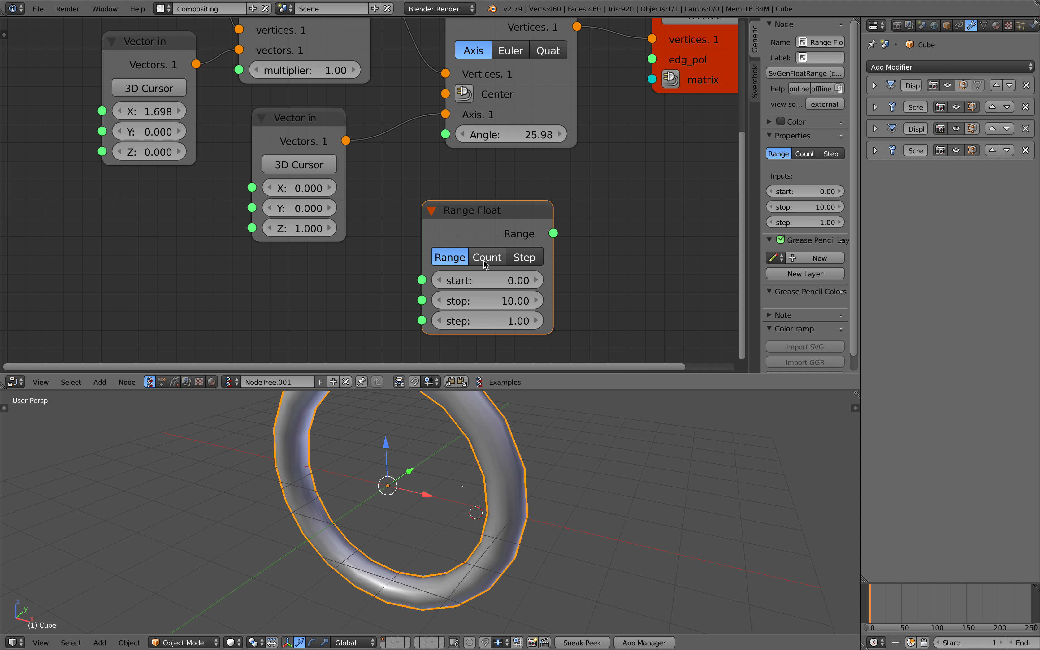
Switch the Range Float node to Count mode and set its stop value to 360.
click(487, 260)
click(487, 299)
text(3)
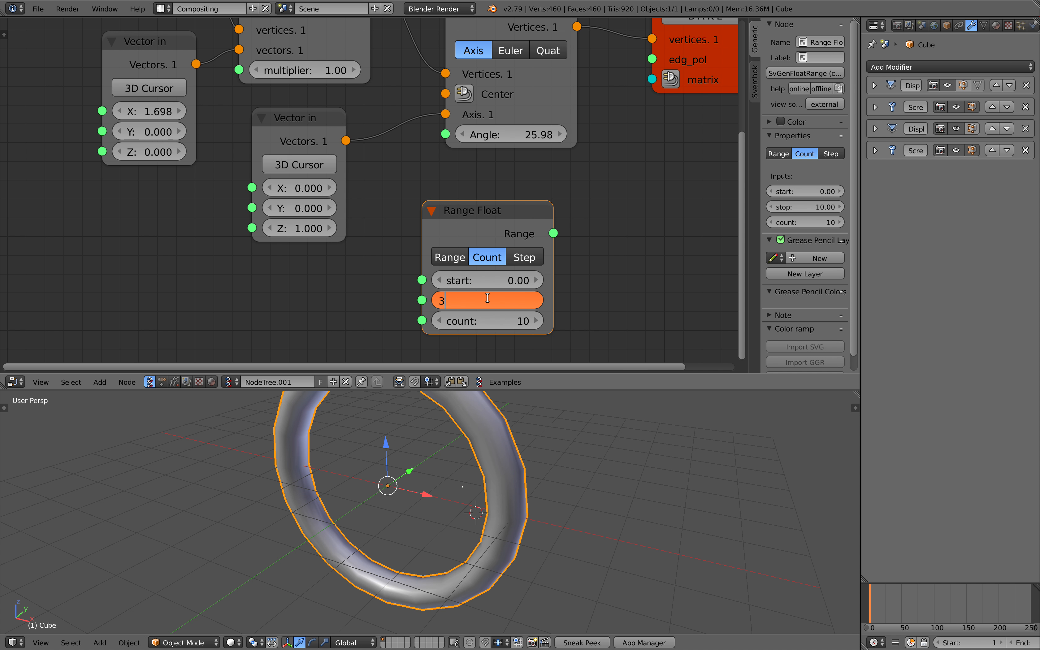
text(60)
key(Return)
Feed the Range Float output into the Rotation node's angle and set the count to 42.
drag(554, 234, 626, 186)
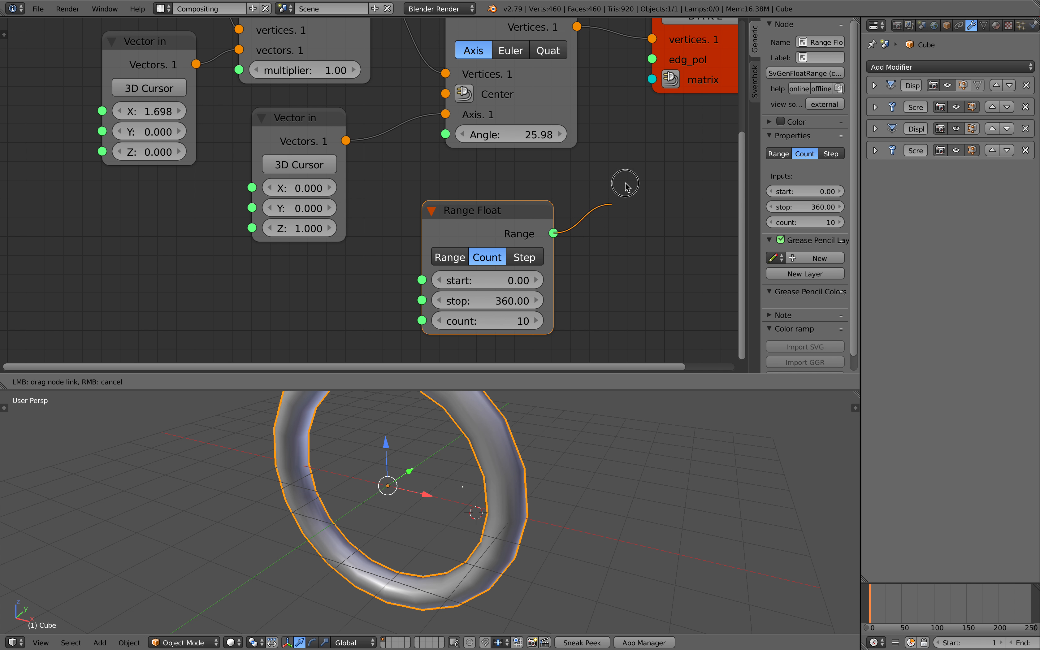
drag(461, 135, 461, 135)
drag(485, 321, 515, 321)
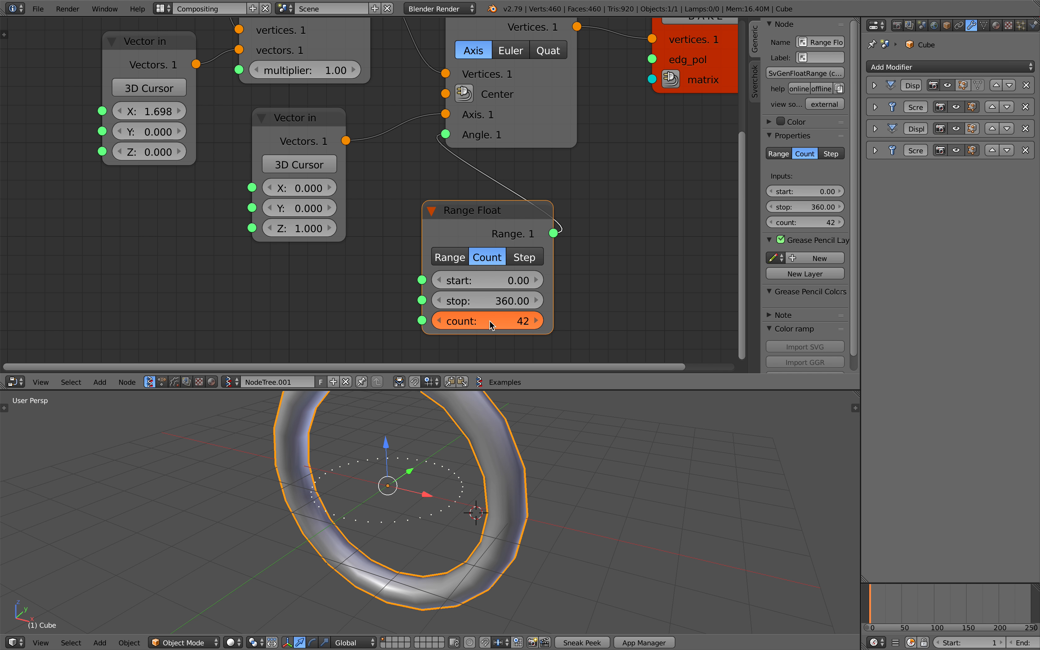
scroll(468, 503, down, 3)
middle_drag(465, 505, 489, 521)
Shift the Viewer Draw node aside and add a Circle node above the Rotation node.
middle_drag(450, 179, 292, 285)
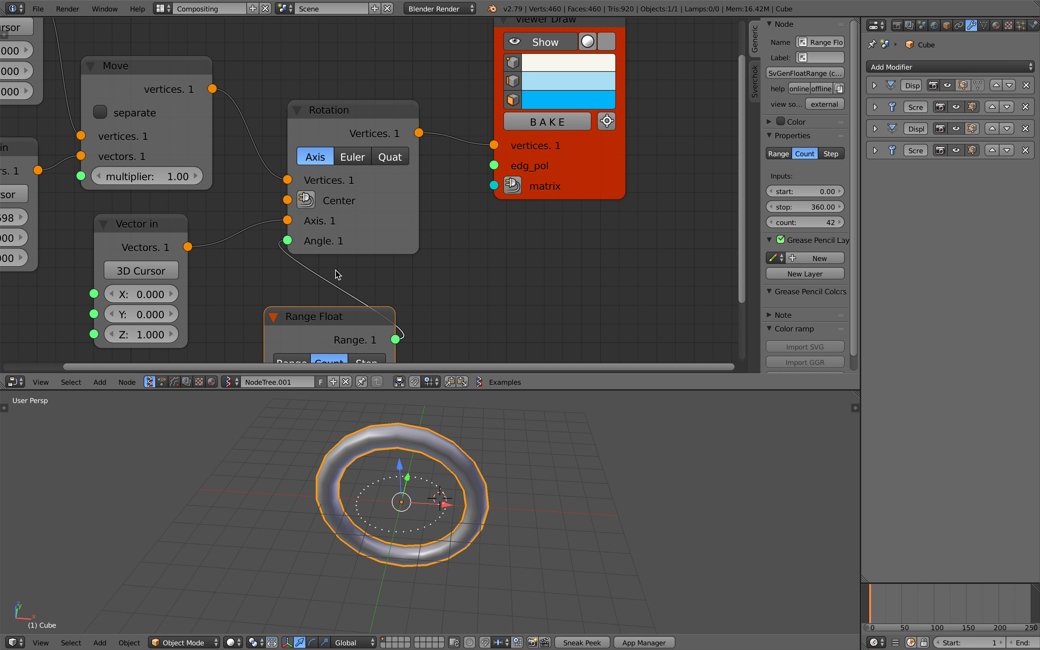
scroll(329, 267, down, 2)
drag(552, 174, 622, 197)
middle_drag(408, 133, 425, 233)
key(shift+a)
click(340, 93)
text(c)
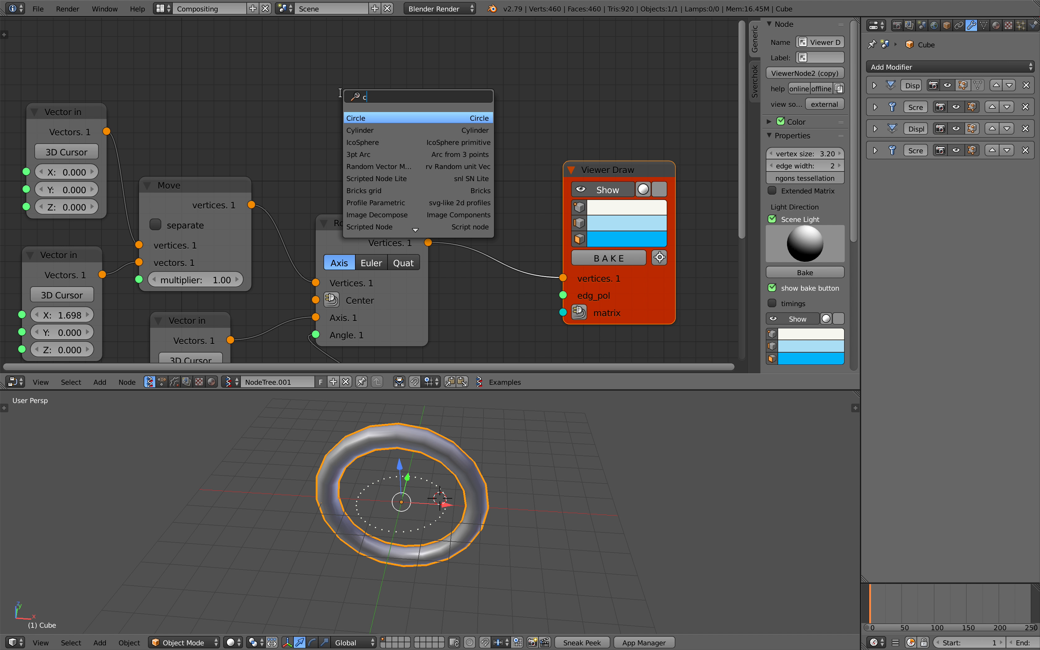
key(Return)
click(314, 61)
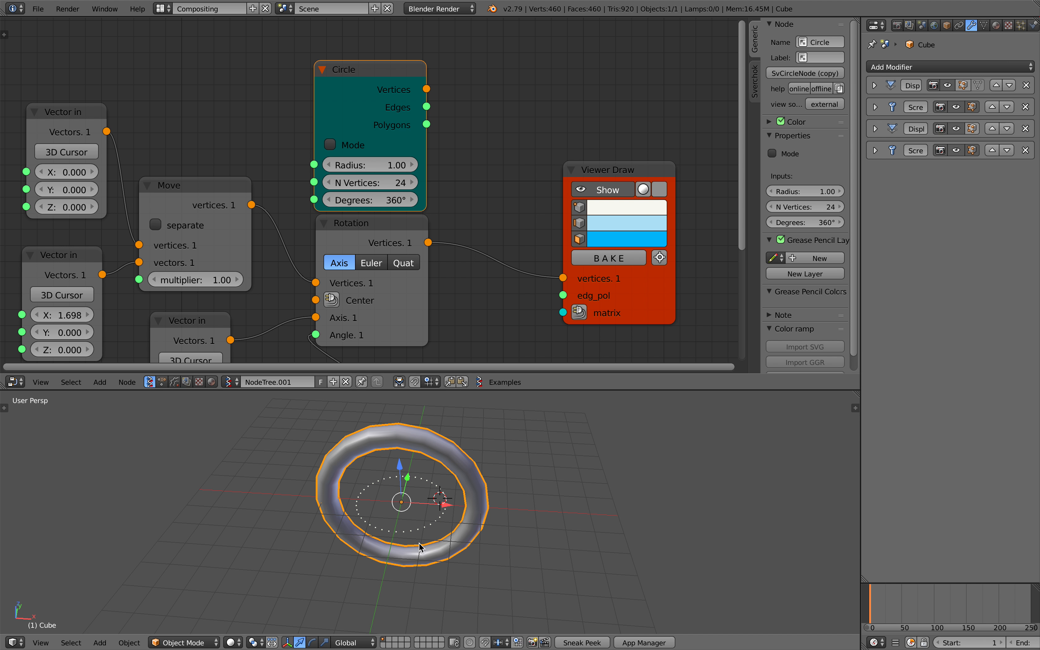
Save over the existing blend file.
middle_drag(384, 521, 420, 510)
scroll(403, 519, up, 2)
key(ctrl+s)
click(418, 509)
Move the Viewer Draw node away from the Rotation node and raise the Circle node clear of it.
scroll(456, 261, down, 2)
middle_drag(456, 261, 406, 236)
scroll(407, 237, down, 3)
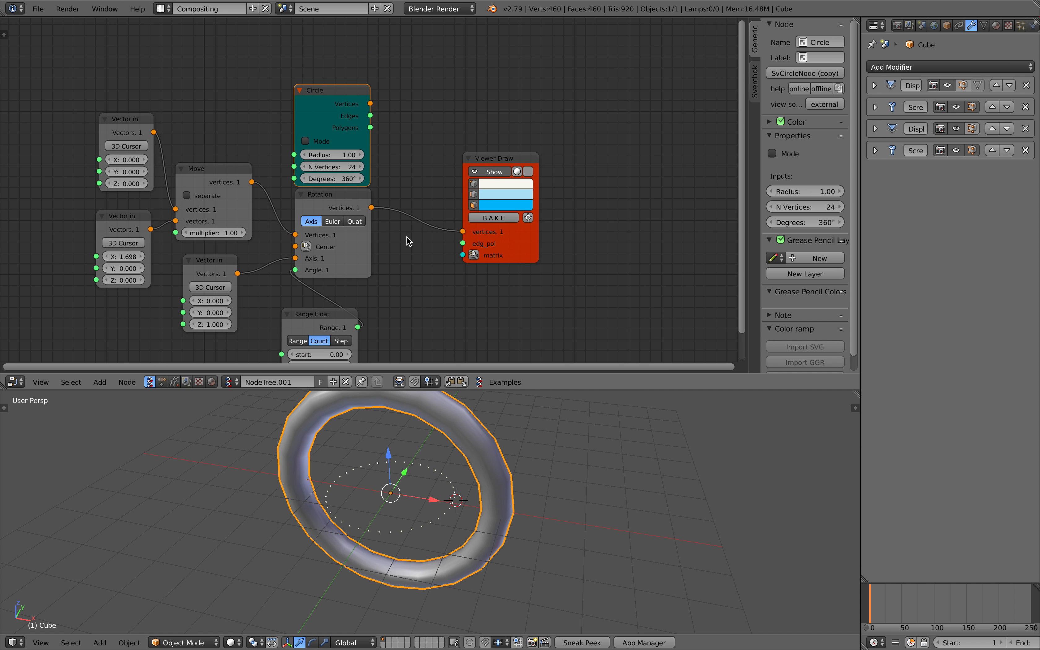
drag(499, 254, 535, 243)
drag(352, 114, 365, 86)
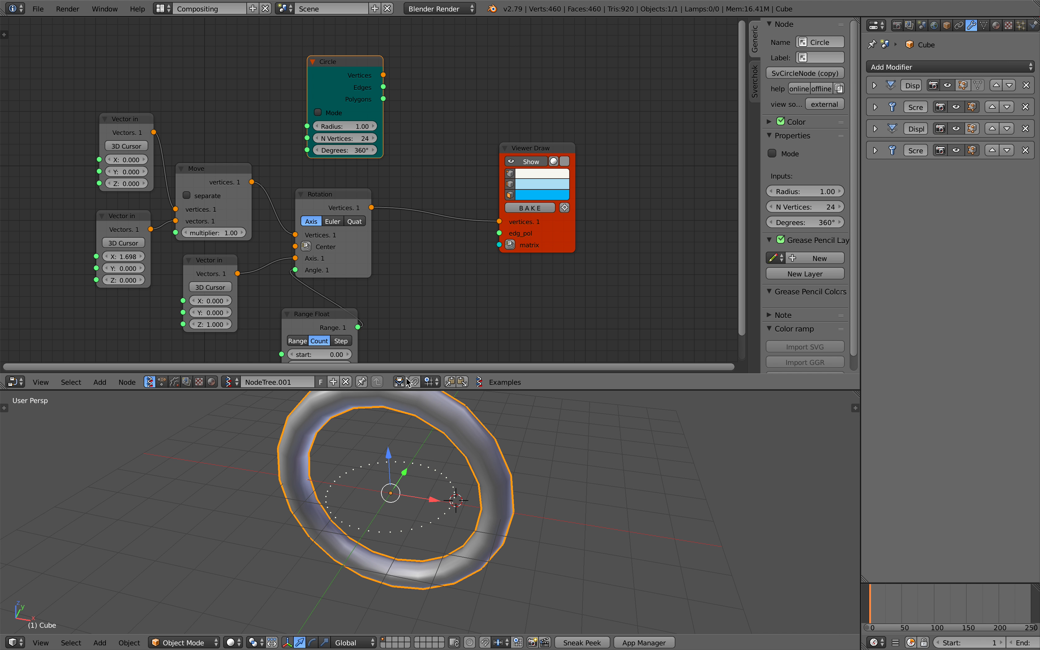
Shift the Viewer Draw node further away and set X to 0.714 in the Vector in node driving the Move offset.
middle_drag(380, 475, 402, 499)
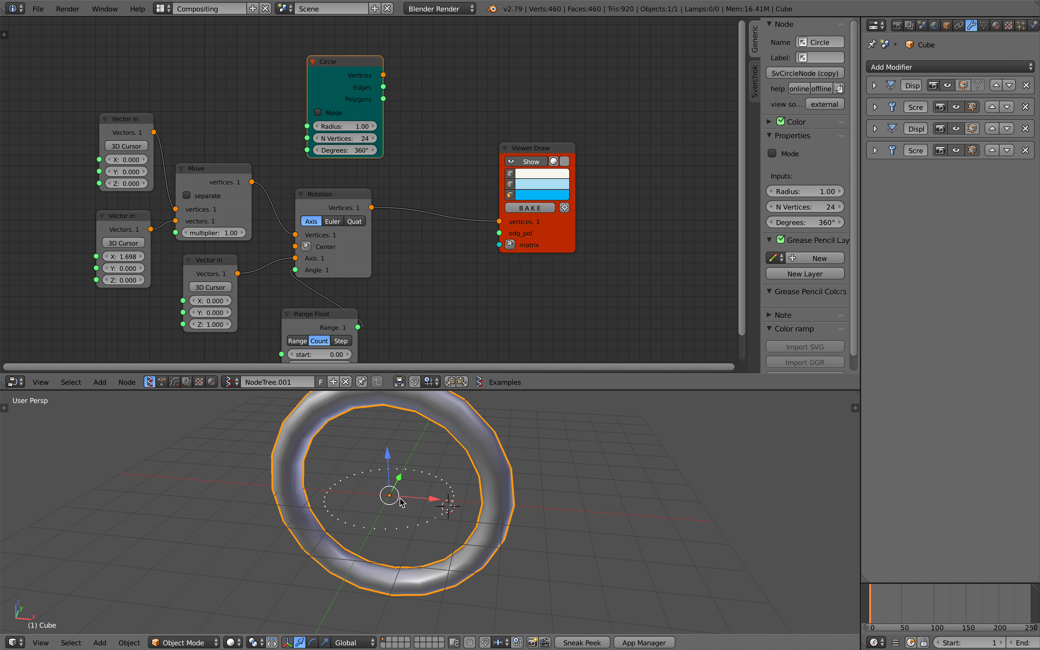
scroll(406, 280, down, 1)
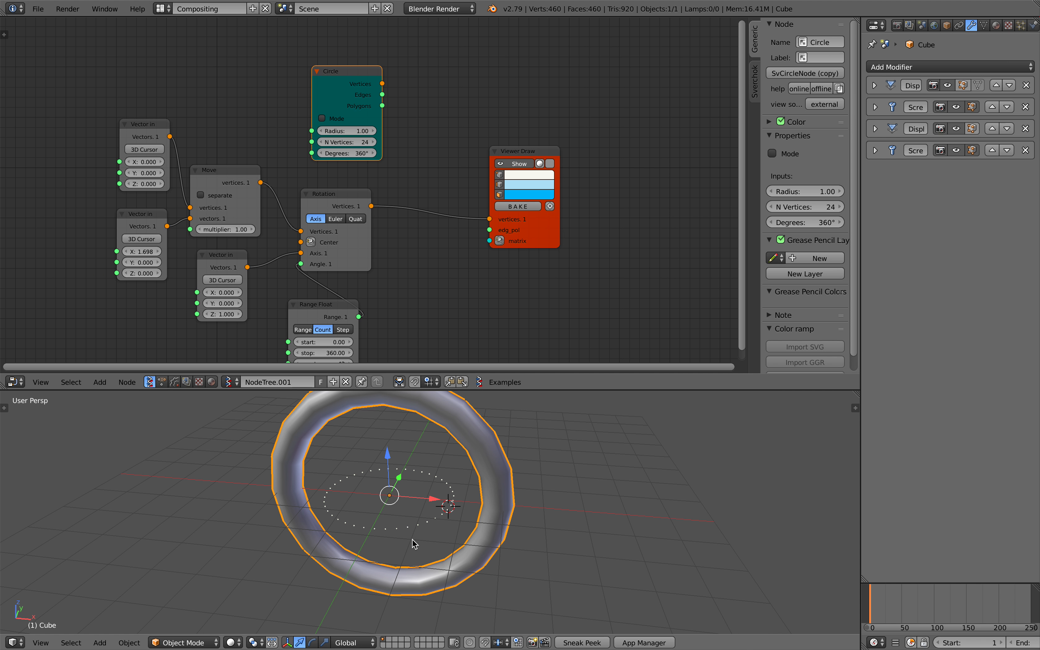
middle_drag(413, 545, 400, 497)
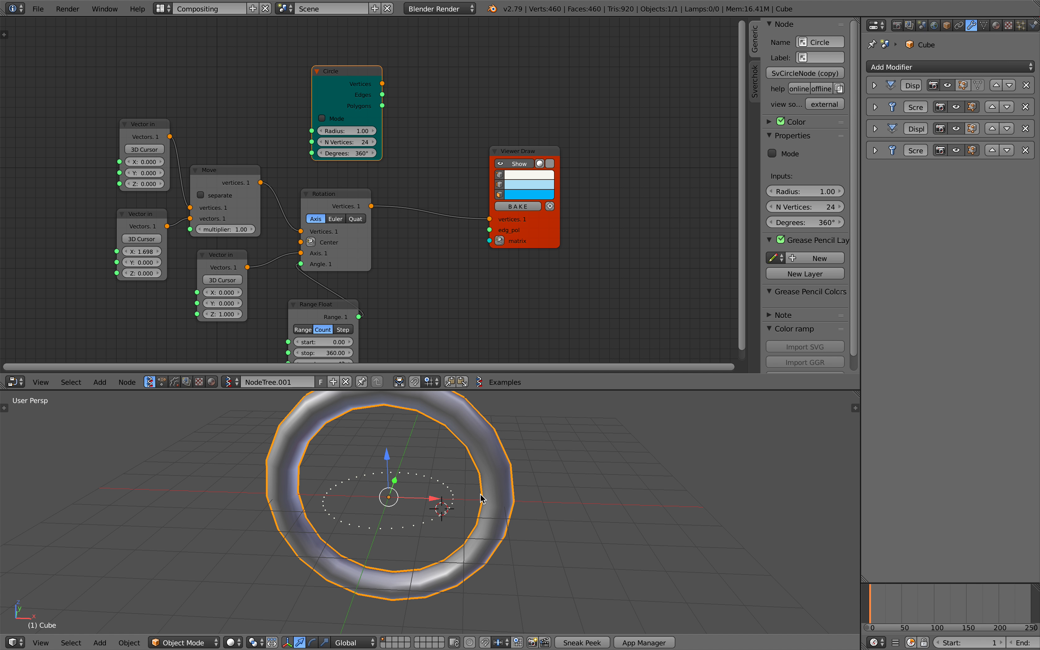
drag(521, 250, 601, 244)
middle_drag(451, 284, 482, 217)
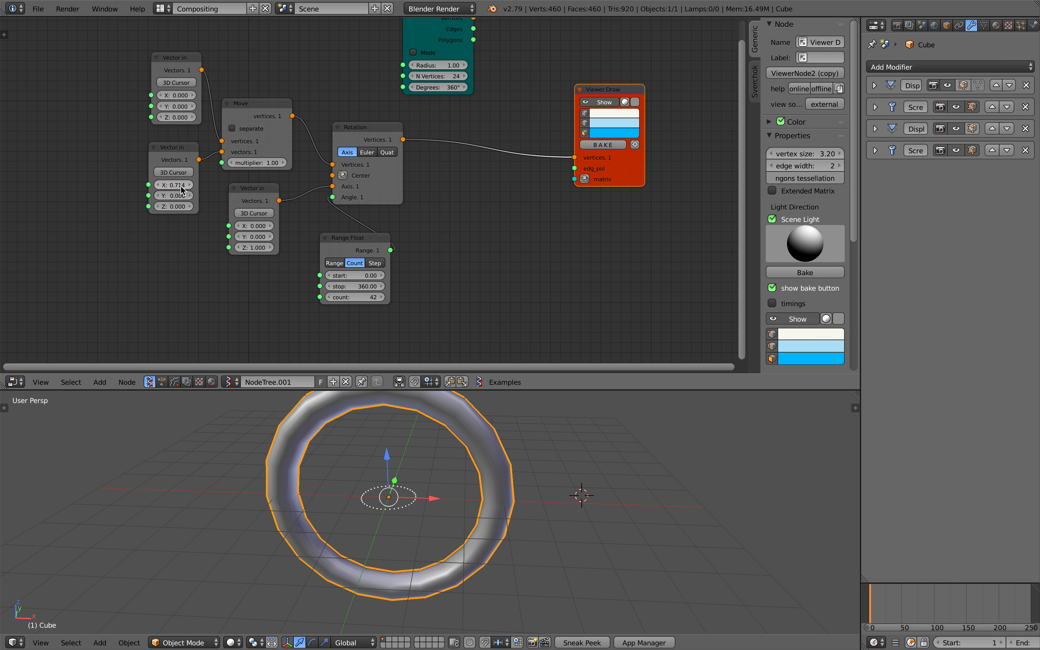
Space the Viewer Draw and Rotation nodes further from their neighbours and save over the blend file.
middle_drag(314, 178, 287, 202)
drag(592, 197, 689, 213)
key(ctrl+s)
drag(332, 158, 436, 171)
click(397, 162)
key(ctrl+s)
click(436, 171)
middle_drag(436, 227, 377, 230)
scroll(454, 426, up, 2)
key(ctrl+s)
click(454, 425)
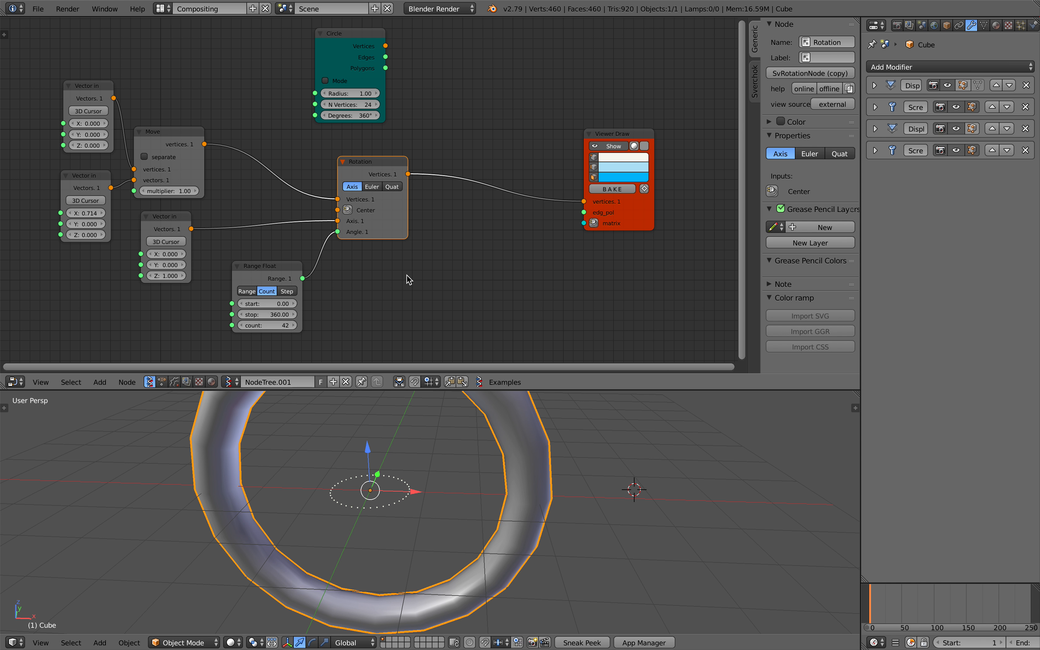
Insert a UV Connection node between Rotation and Viewer Draw and link its data output to edg_pol.
key(shift+a)
click(475, 206)
text(uv)
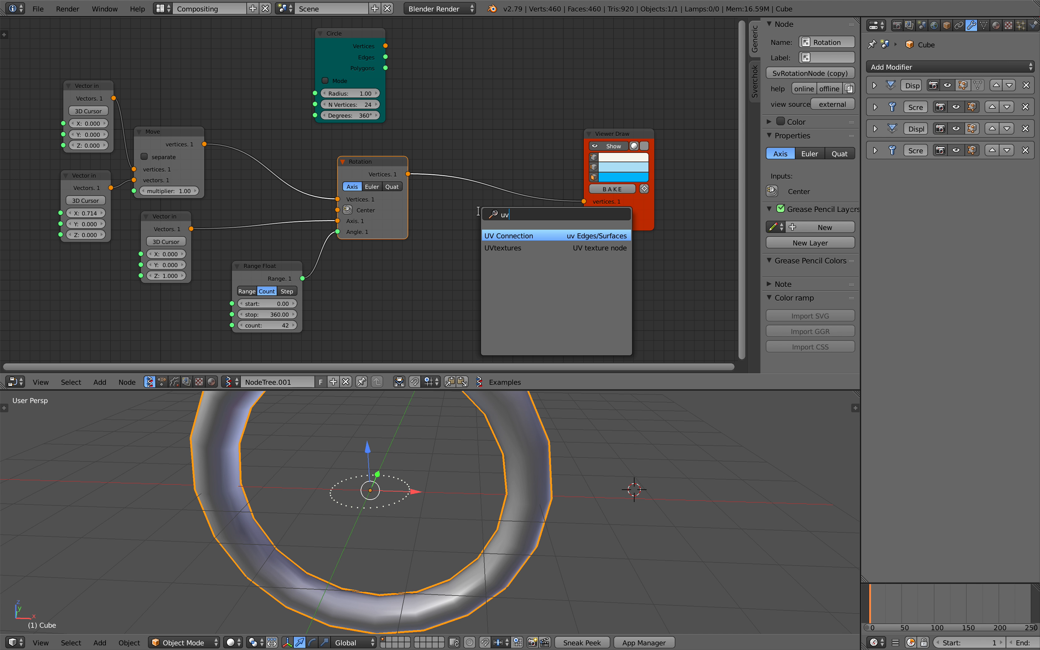
key(Return)
click(453, 165)
drag(523, 196, 584, 212)
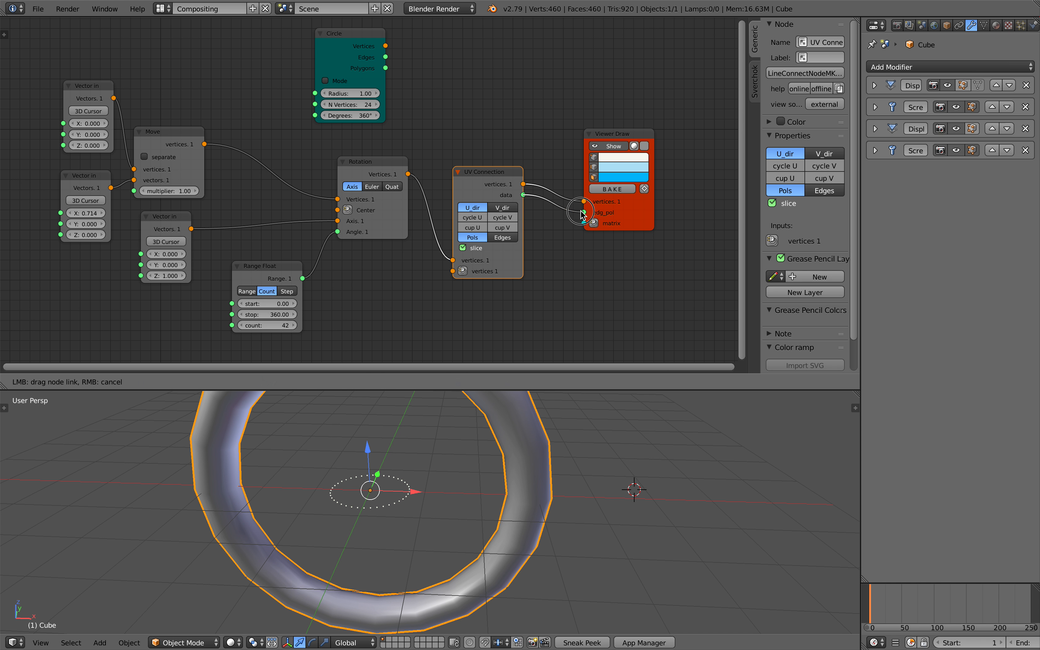
Save over the blend file and switch the UV Connection node's output to Edges.
scroll(530, 469, up, 2)
scroll(434, 441, up, 2)
mouse_move(402, 479)
middle_down()
mouse_move(420, 433)
mouse_move(404, 484)
middle_up()
key(ctrl+s)
click(404, 484)
click(500, 238)
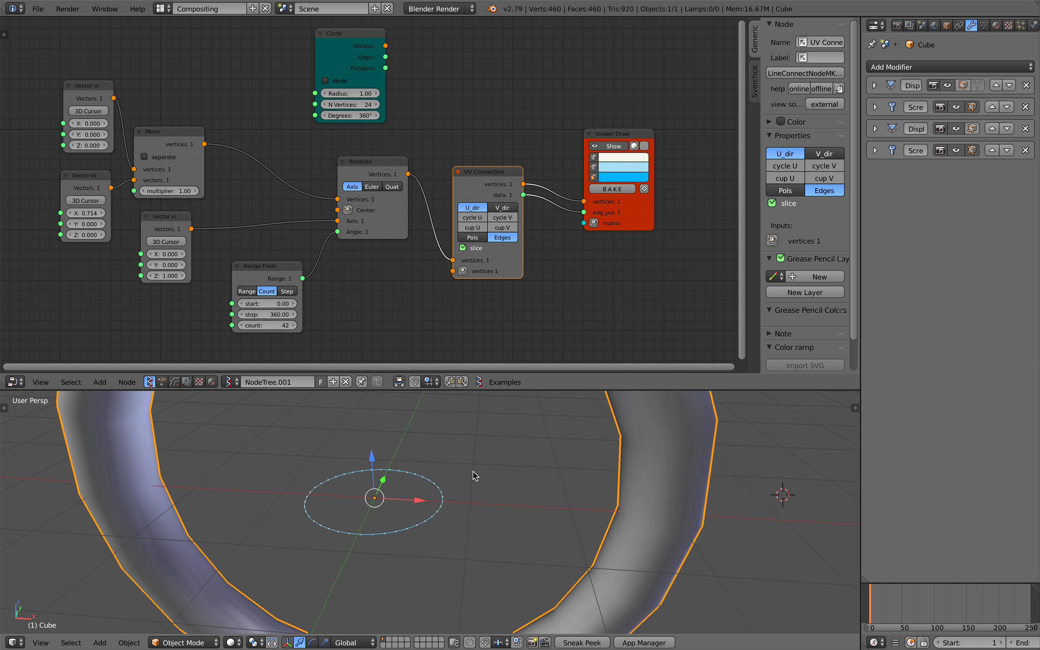
middle_drag(476, 476, 473, 481)
Reposition the UV Connection and Viewer Draw nodes with slice kept enabled, and save over the blend file.
drag(481, 244, 498, 220)
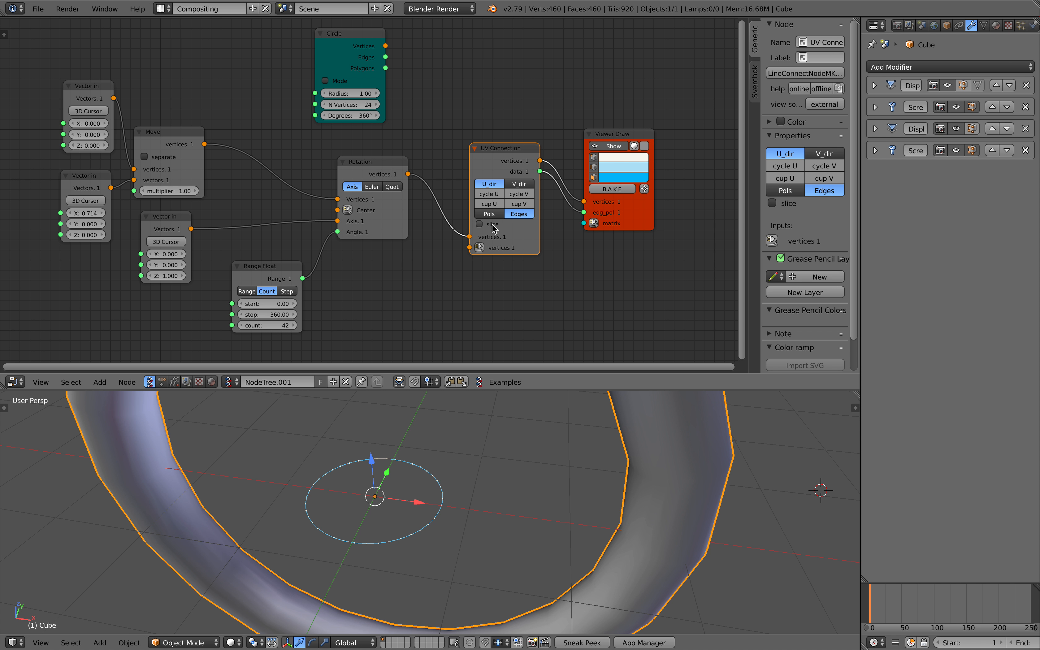
click(492, 225)
key(ctrl+s)
click(493, 226)
drag(500, 154, 508, 165)
mouse_move(613, 229)
mouse_down()
mouse_move(649, 230)
mouse_move(656, 195)
mouse_up()
key(ctrl+s)
click(628, 245)
Insert a second Move node between the UV Connection and Viewer Draw nodes.
scroll(564, 248, down, 1)
key(shift+a)
click(522, 131)
text(mov)
key(Return)
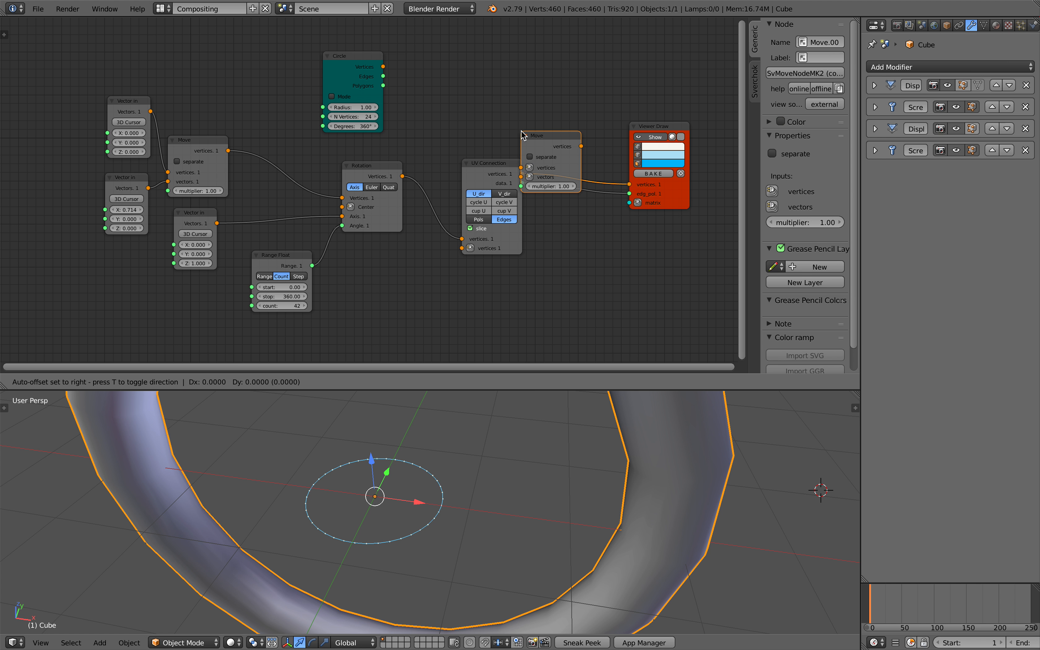
click(559, 141)
Attach a new Vector in node to the second Move node's vectors input and set its X to 4.368.
click(569, 186)
click(479, 159)
drag(480, 161, 534, 150)
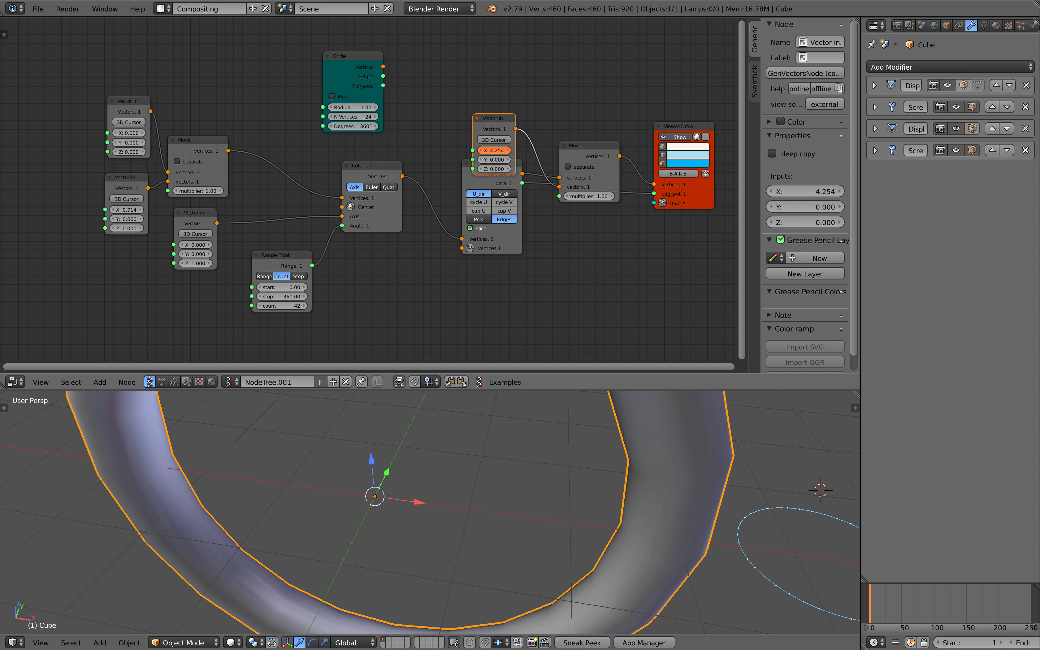
scroll(557, 523, down, 6)
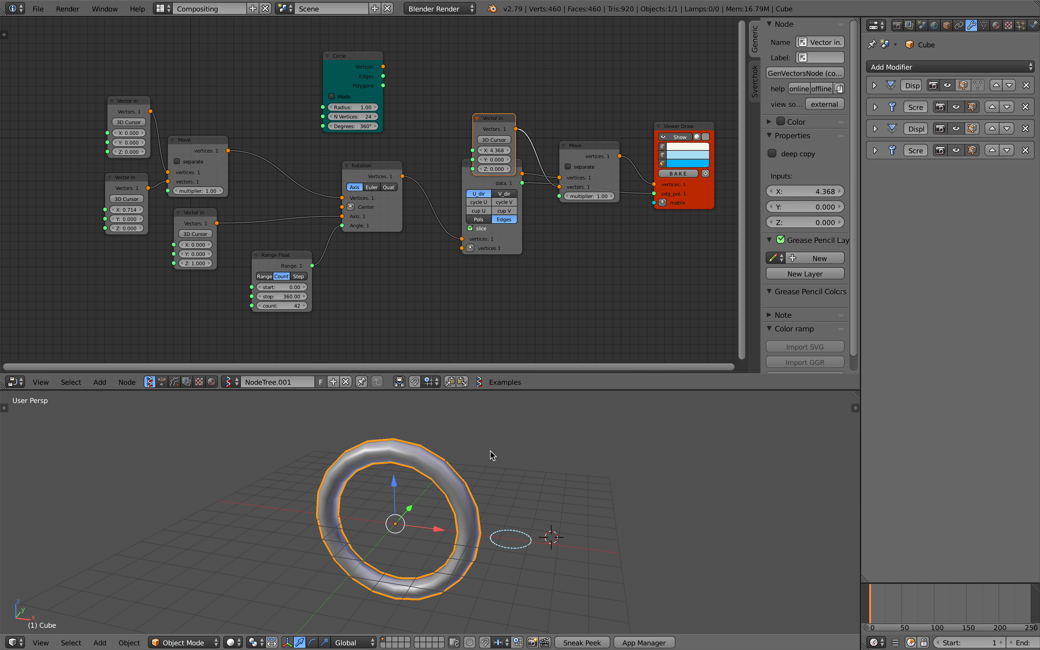
Spread out the newest Vector in, second Move and Viewer Draw nodes, saving over the blend file.
middle_drag(479, 148, 224, 147)
drag(227, 121, 233, 88)
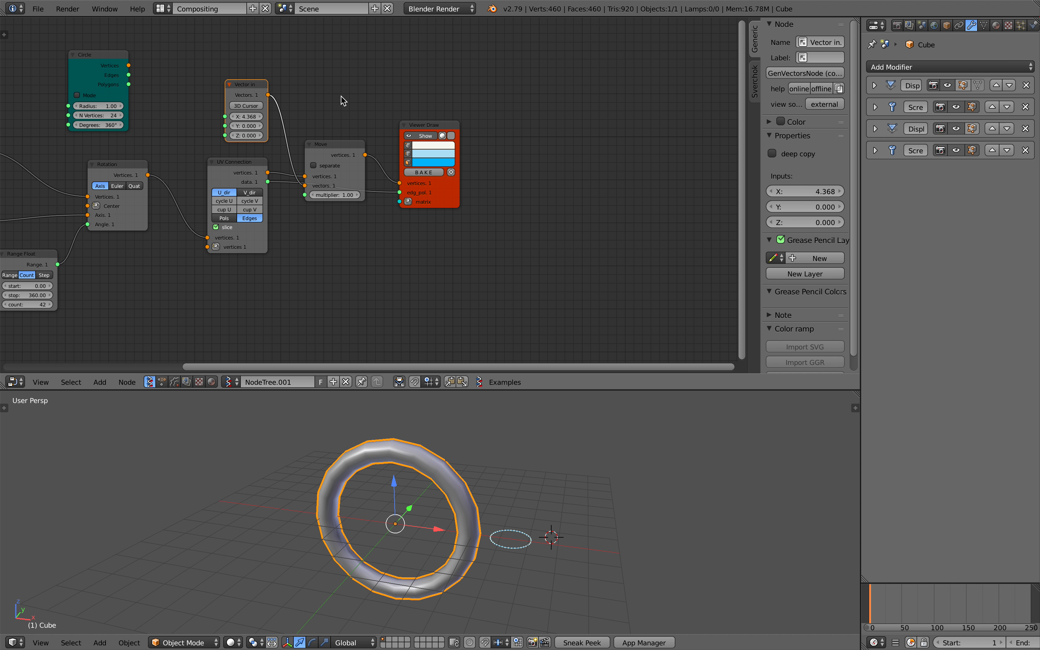
drag(427, 126, 510, 166)
middle_drag(353, 158, 362, 129)
drag(362, 129, 374, 96)
key(ctrl+s)
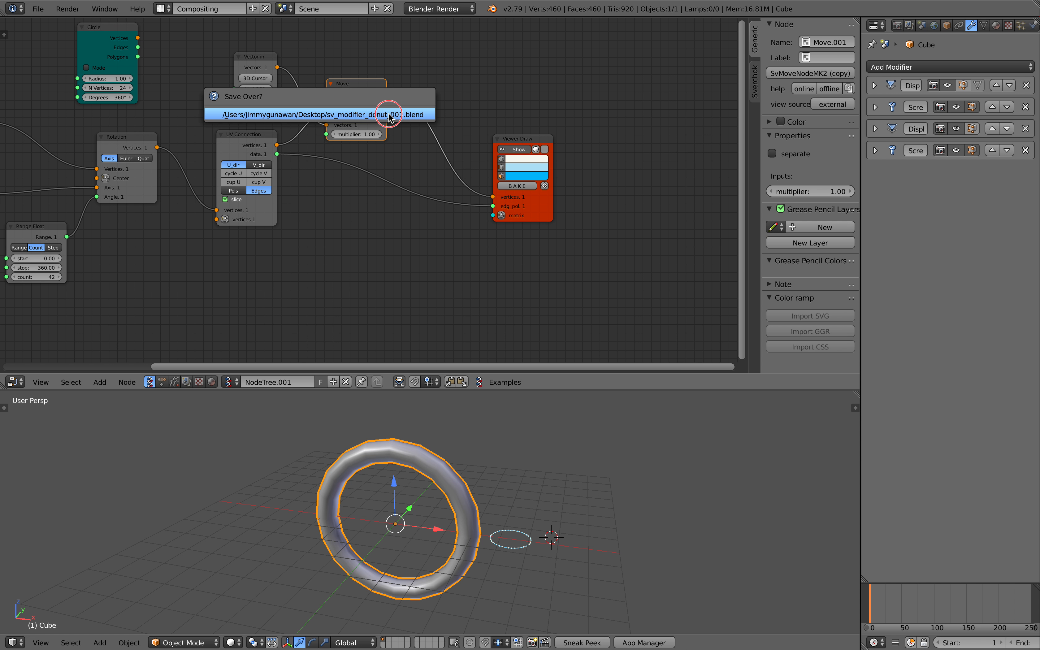
click(390, 115)
drag(526, 138, 643, 91)
scroll(161, 112, up, 1)
mouse_move(72, 126)
middle_down()
mouse_move(94, 138)
mouse_move(128, 188)
middle_up()
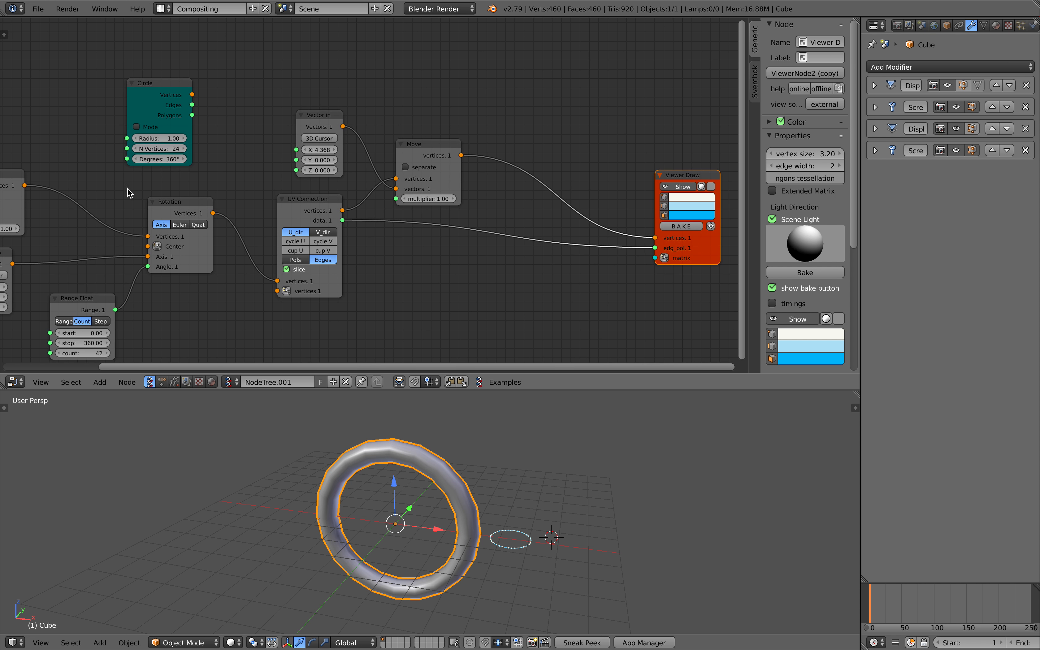
Duplicate the Rotation, Range Float and axis Vector in nodes and place the copies near the Viewer Draw node.
scroll(129, 193, down, 1)
middle_drag(119, 243, 177, 198)
click(219, 165)
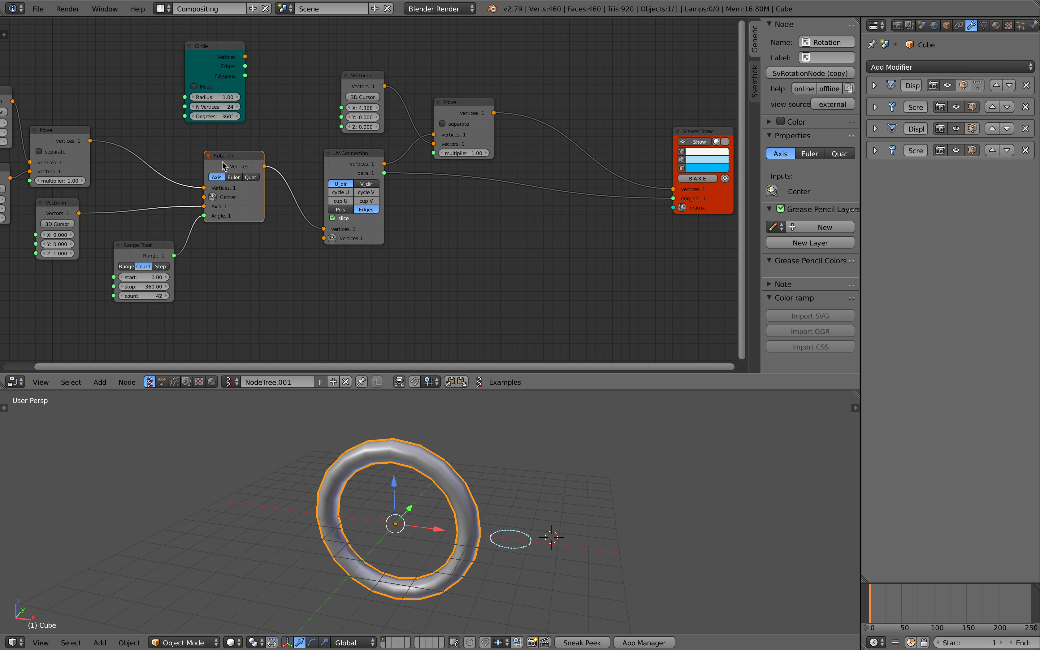
shift+click(143, 256)
shift+click(49, 210)
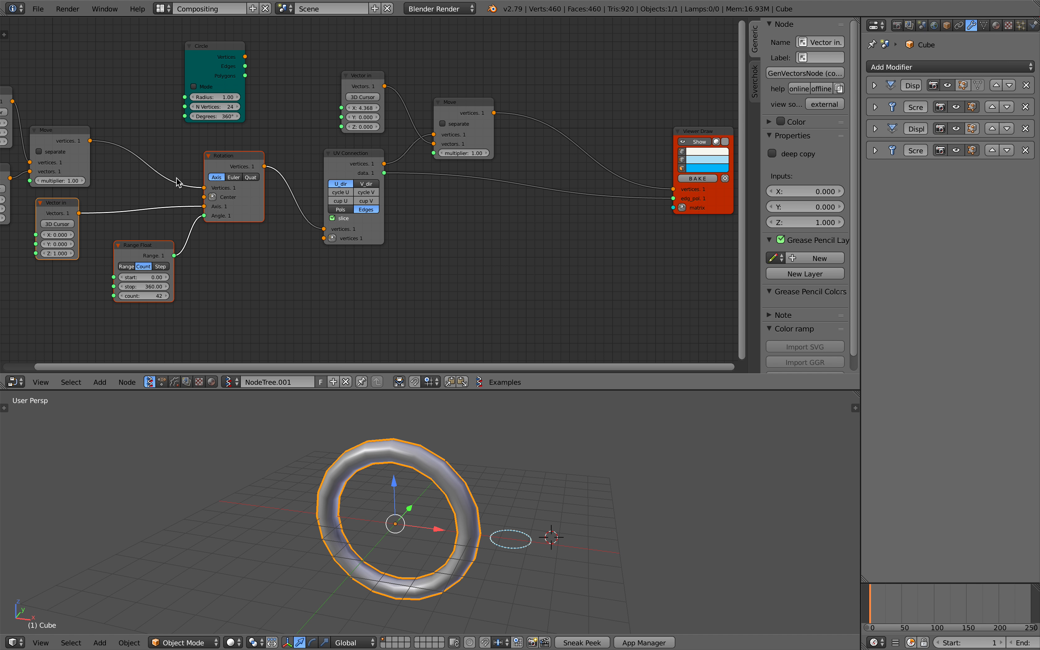
key(shift+d)
click(537, 232)
Route the second Move node's vertices through the duplicated Rotation node into the Viewer Draw vertices input.
drag(472, 96, 549, 201)
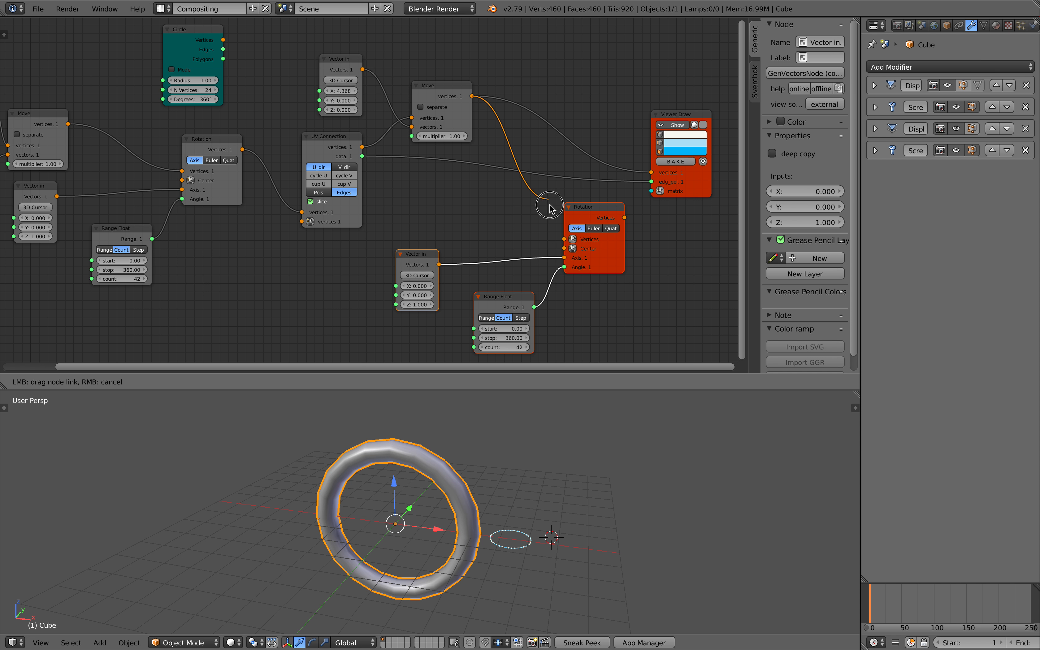
mouse_move(566, 239)
mouse_down()
mouse_move(587, 207)
mouse_move(652, 172)
mouse_up()
middle_drag(537, 288, 513, 235)
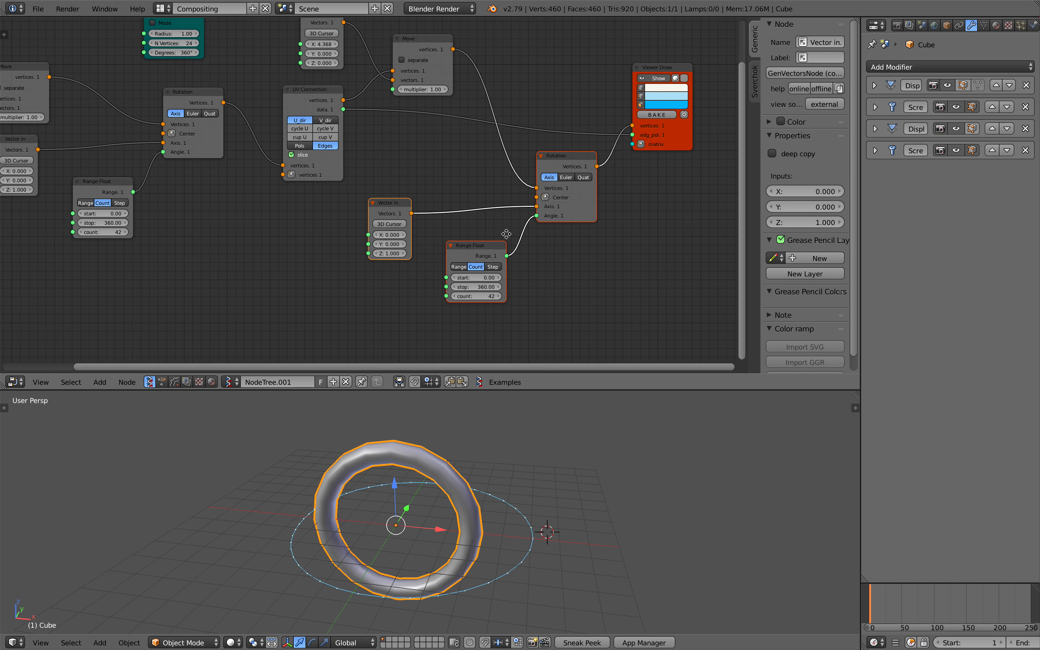
scroll(503, 240, up, 1)
Delete the duplicated Rotation, Vector in and Range Float nodes and link the second Move node directly to Viewer Draw.
click(395, 201)
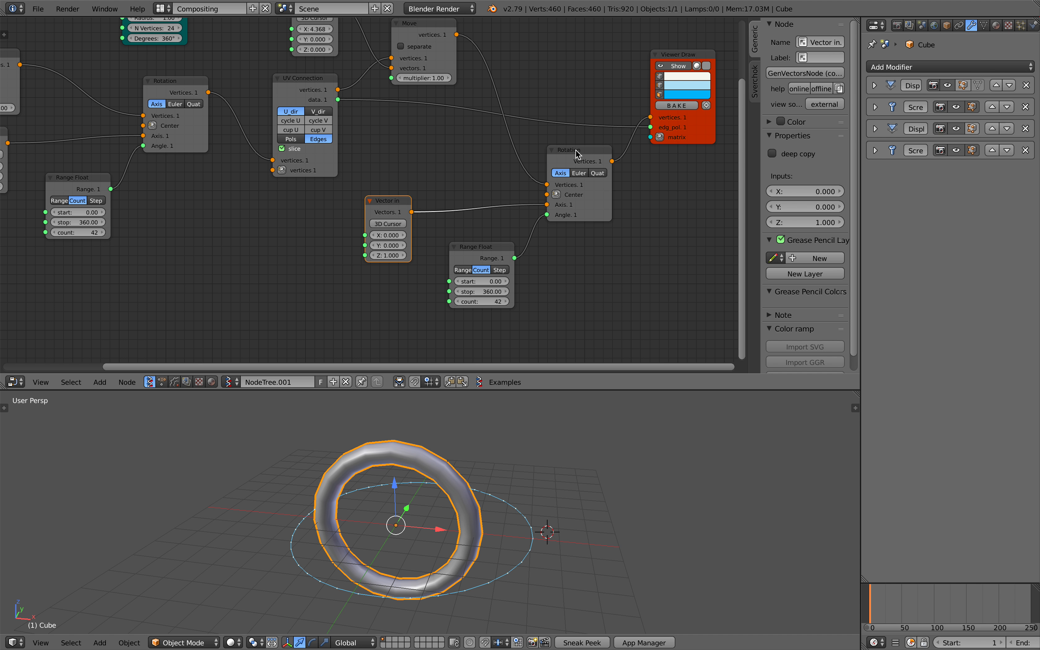
scroll(555, 163, down, 1)
click(556, 172)
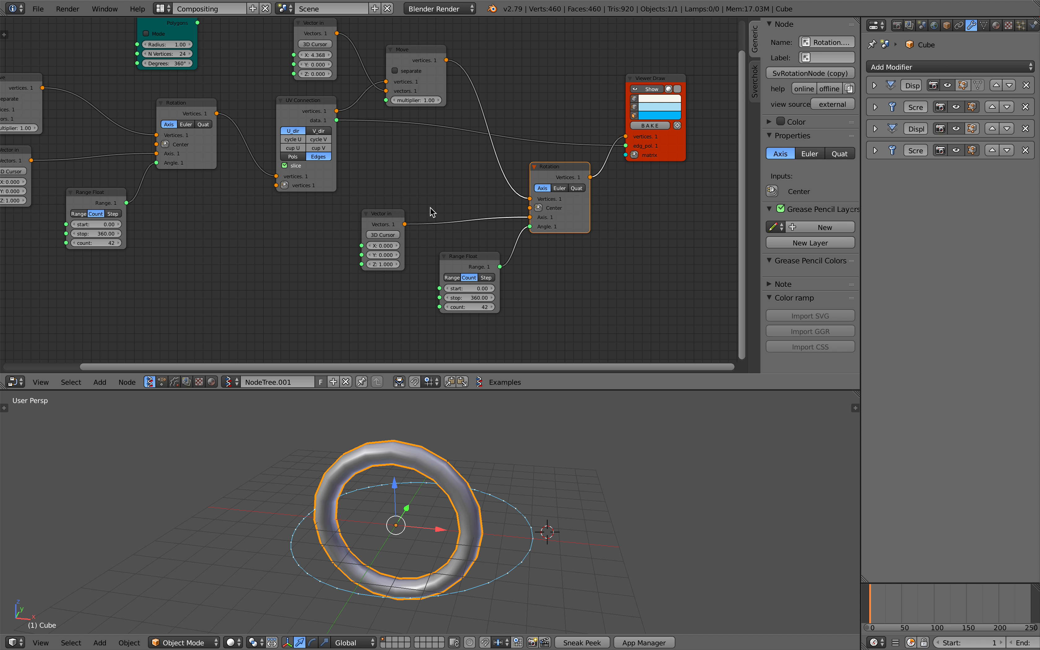
key(x)
click(382, 214)
key(x)
click(465, 256)
key(x)
middle_drag(496, 204, 490, 209)
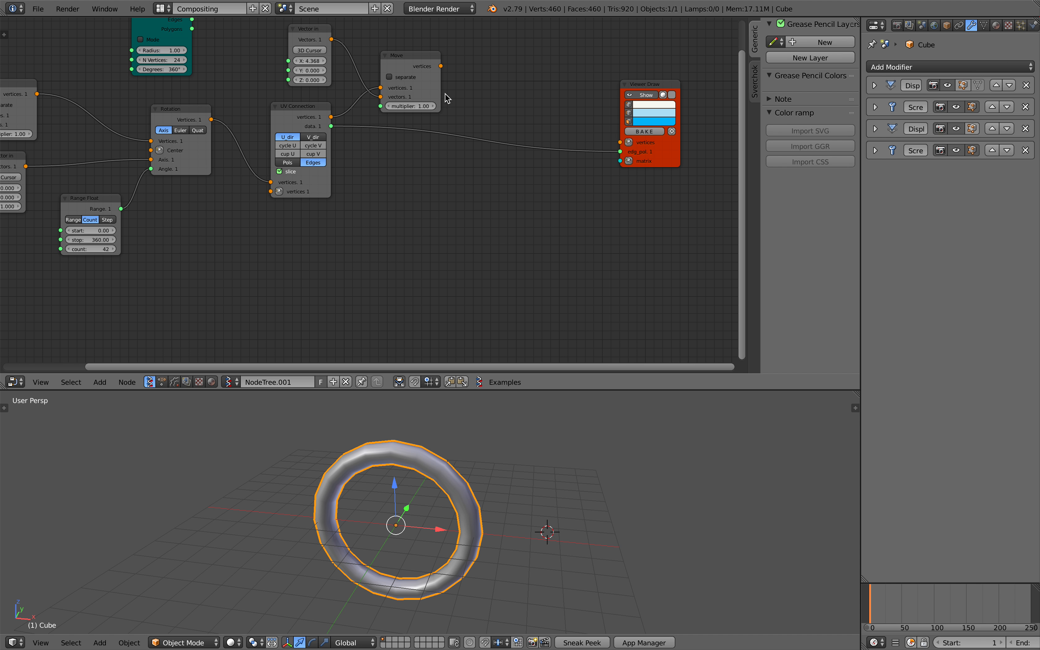
drag(441, 66, 621, 143)
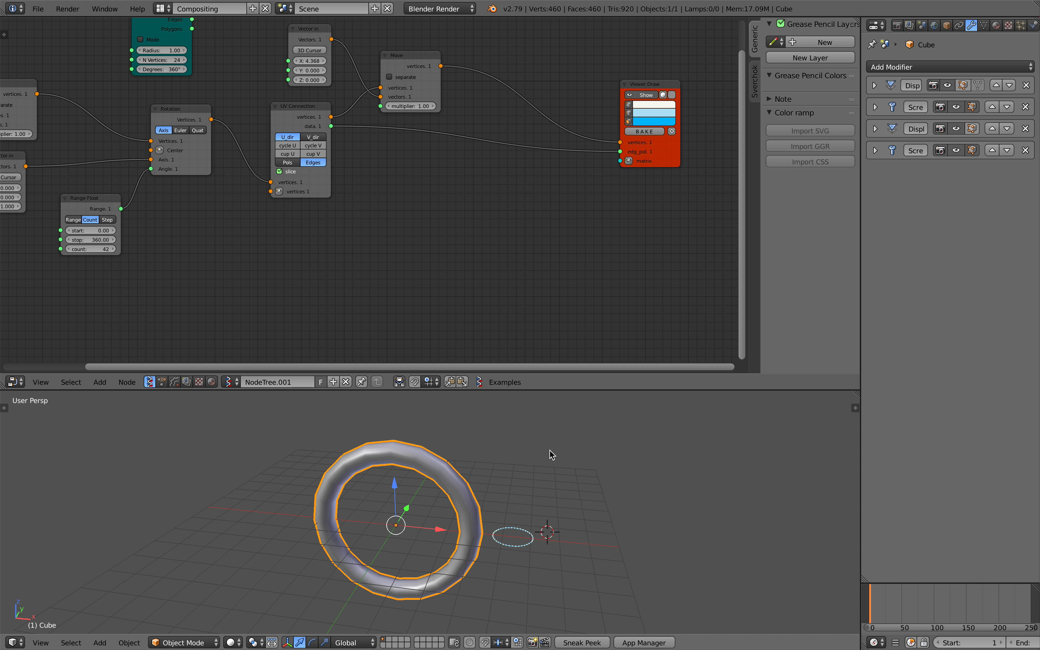
Attach a Matrix in node to the Viewer Draw node's matrix input and place it below.
scroll(606, 175, up, 1)
click(622, 157)
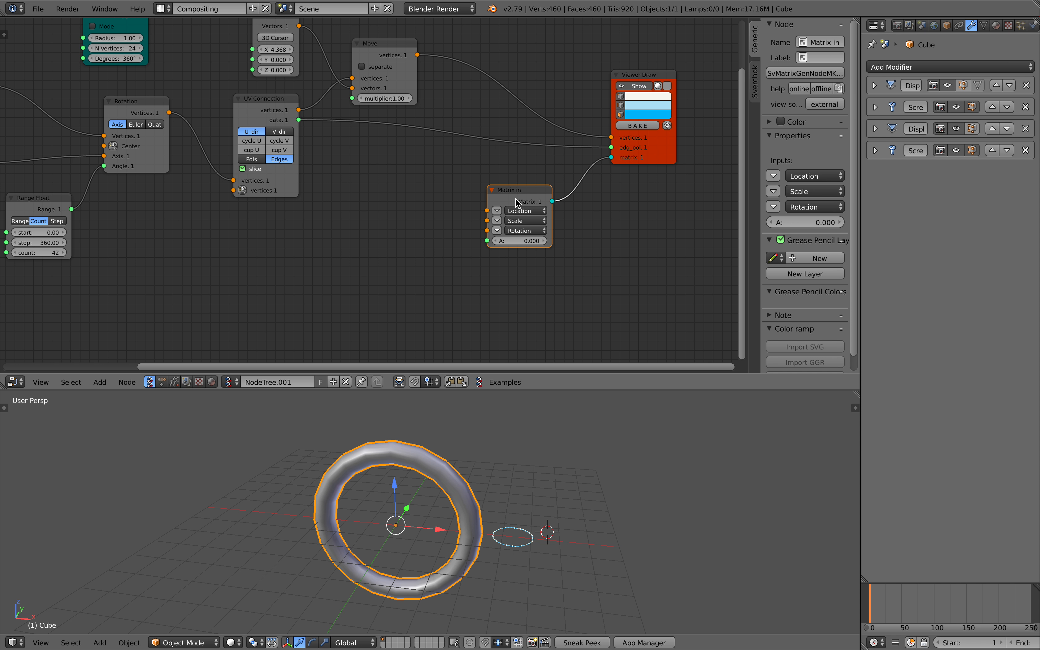
drag(516, 198, 524, 207)
middle_drag(499, 166, 480, 180)
Save over the blend file and set X to 4.962 in the Vector in node feeding the second Move node.
middle_drag(521, 437, 534, 471)
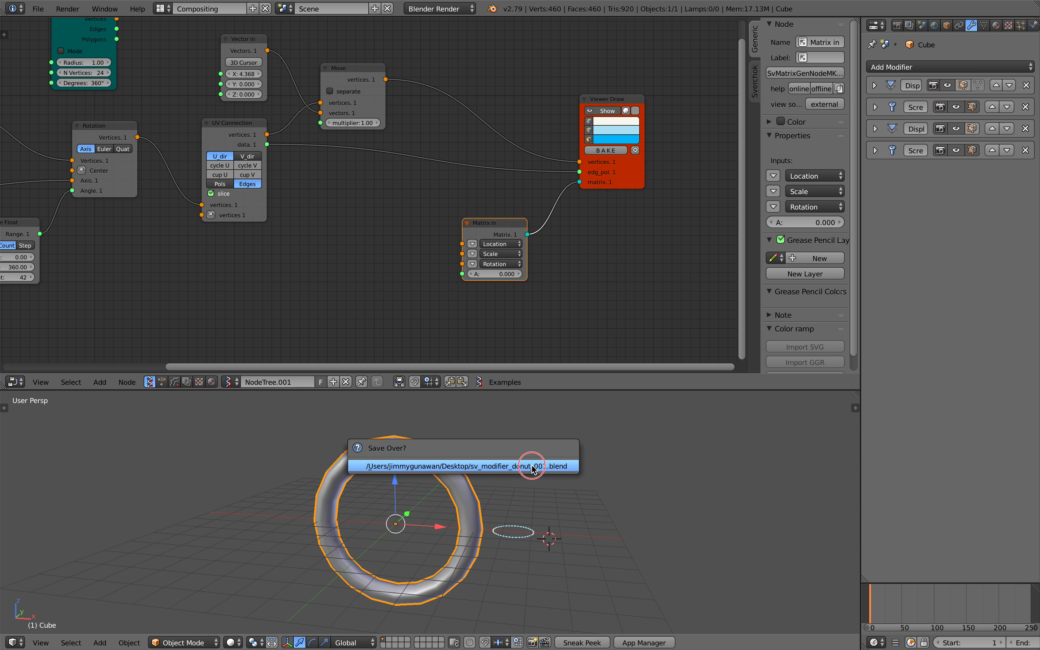
middle_drag(414, 264, 420, 278)
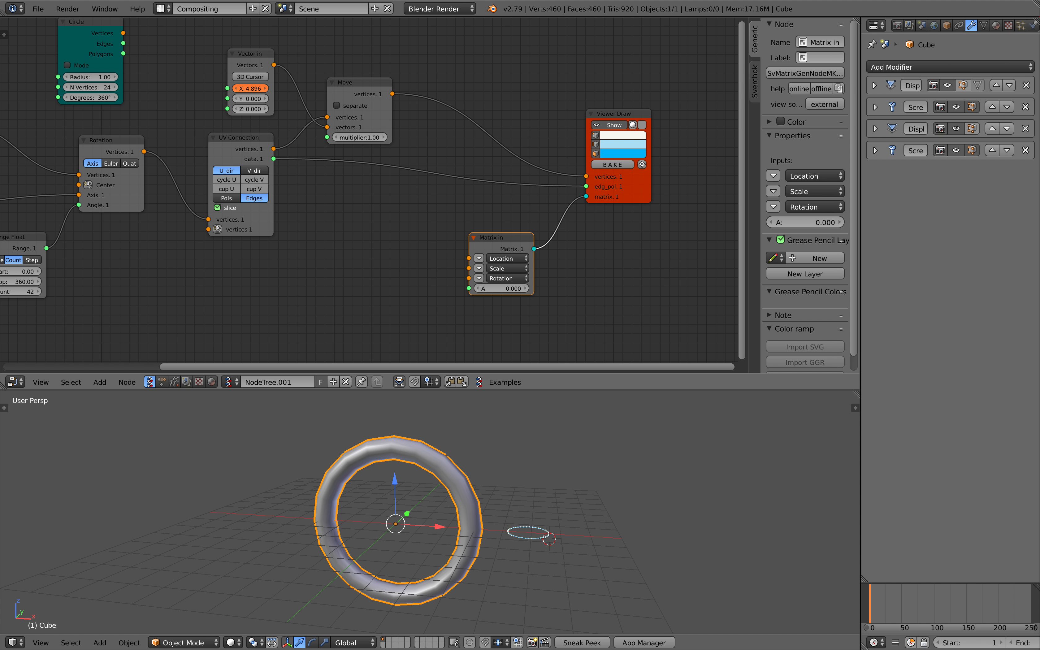
middle_drag(448, 422, 451, 435)
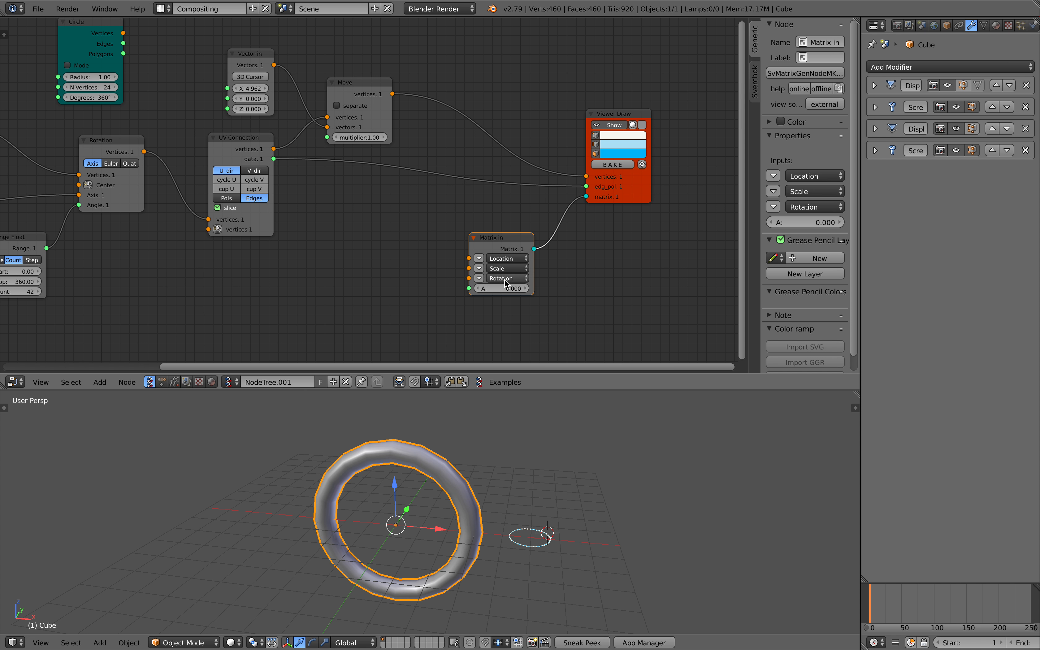
Insert a Mesh Join node and route the second Move node's vertices and UV Connection's data through it into Viewer Draw.
middle_drag(508, 181, 493, 187)
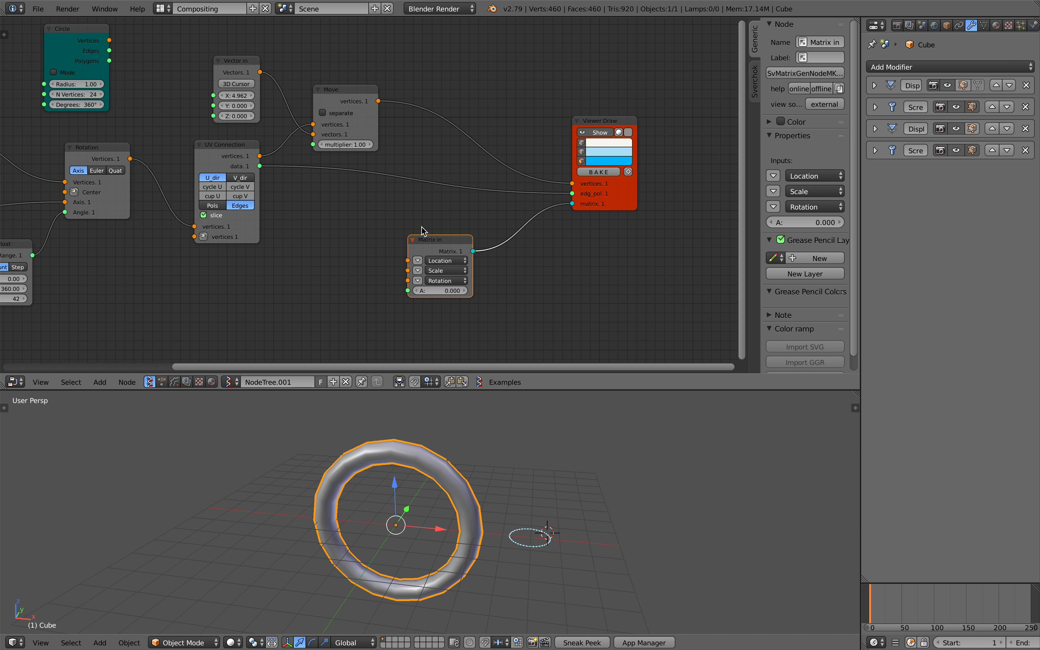
key(alt+space)
text(mesh j)
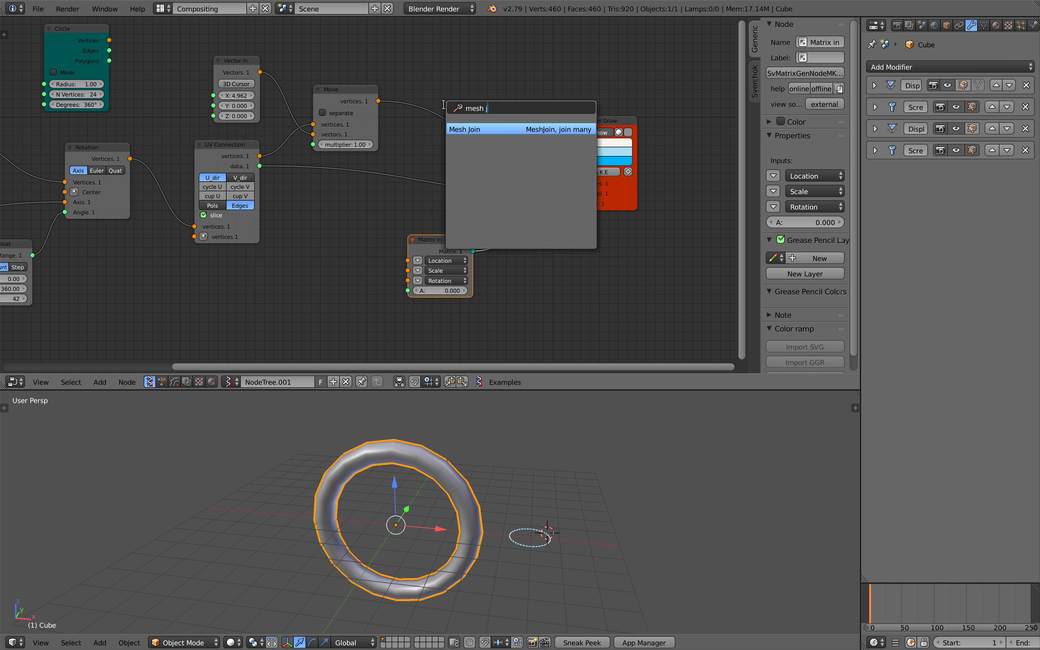
key(Return)
click(443, 105)
mouse_move(572, 193)
mouse_down()
mouse_move(458, 144)
mouse_move(444, 150)
mouse_up()
drag(509, 131, 572, 193)
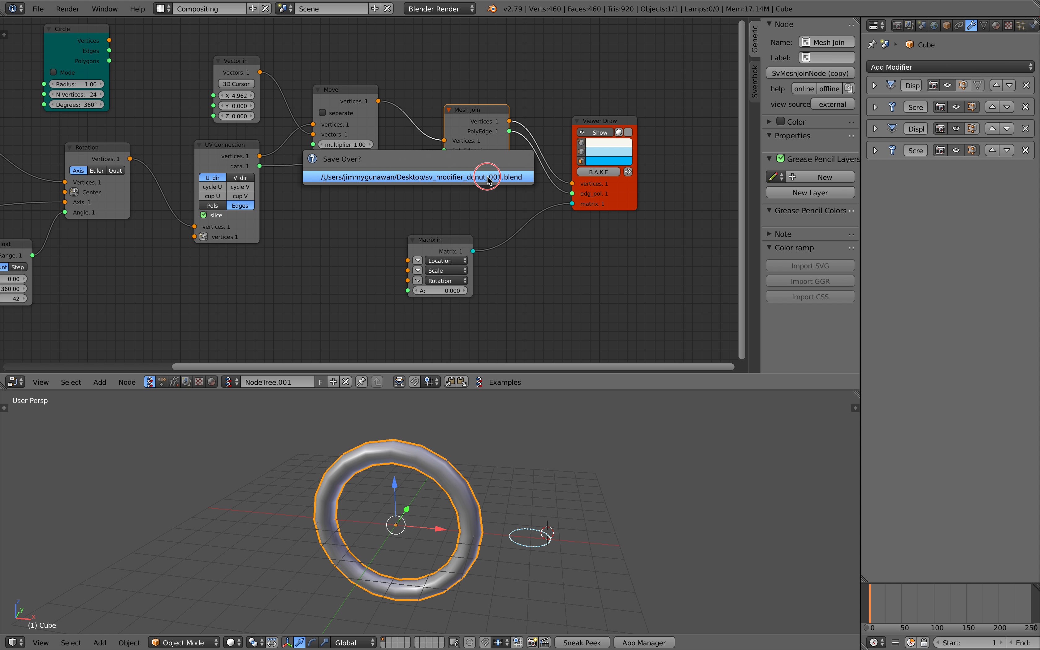
Move the baked ring aside, inspect its vertices in Edit Mode, and delete the baked copy.
right_click(514, 532)
key(g)
click(559, 480)
middle_drag(585, 485, 561, 519)
scroll(553, 492, up, 3)
key(Tab)
scroll(561, 522, up, 1)
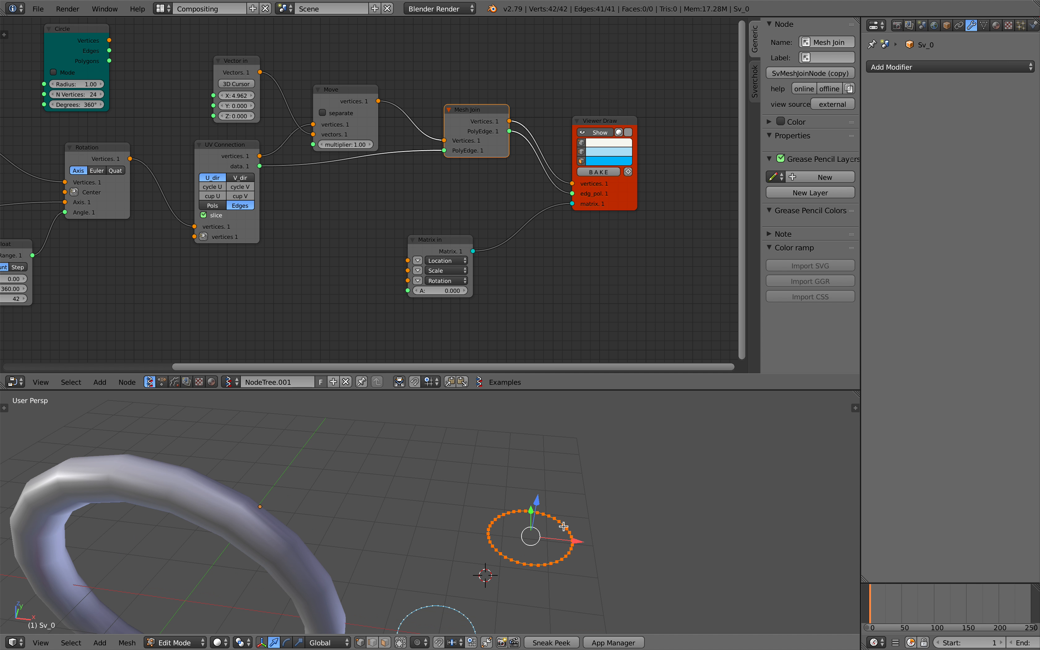
key(Tab)
click(513, 521)
shift+middle_drag(469, 543, 480, 500)
key(x)
click(479, 500)
Set the Range Float count to 12, bake the ring again, and move the baked copy away from the preview.
middle_drag(254, 298, 419, 197)
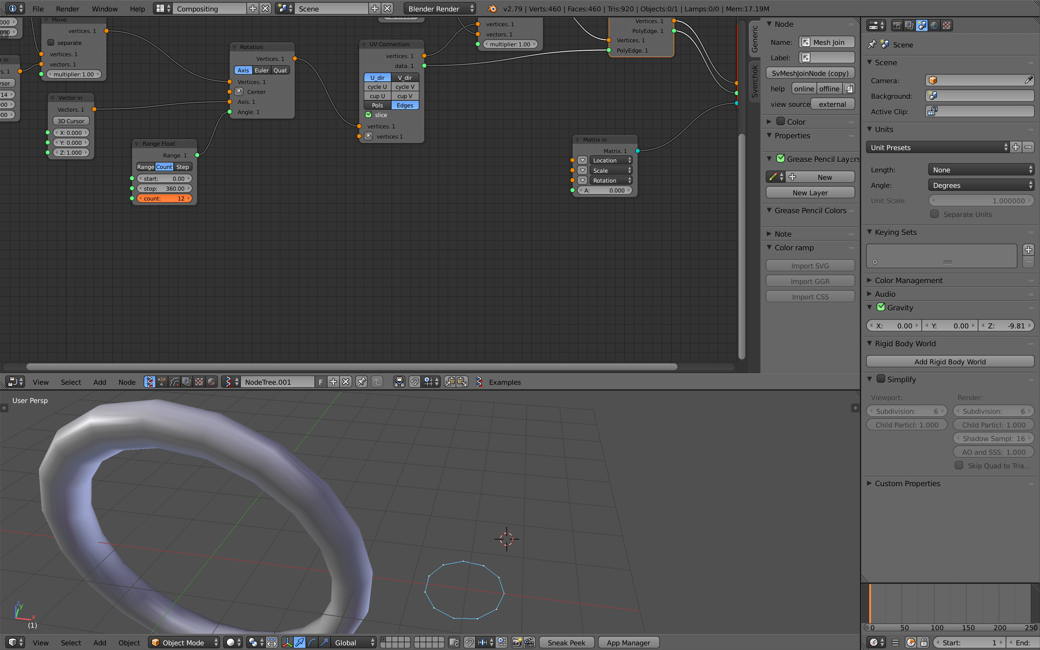
middle_drag(454, 159, 49, 256)
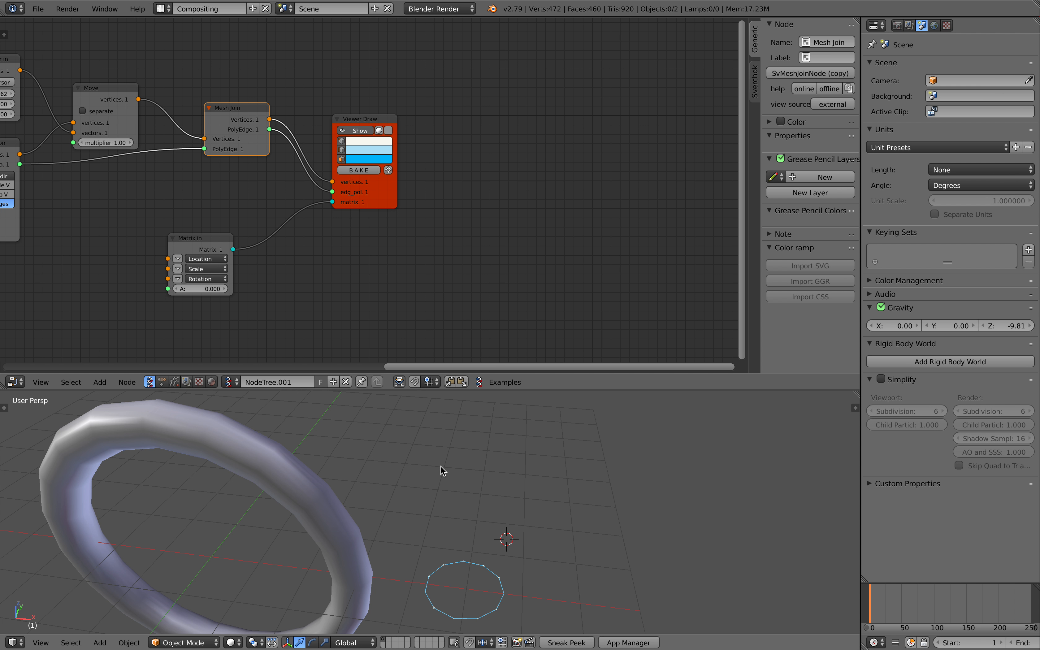
right_click(472, 563)
key(g)
click(520, 475)
Pull individual vertices of the baked ring apart in Edit Mode to check how they are connected.
key(Tab)
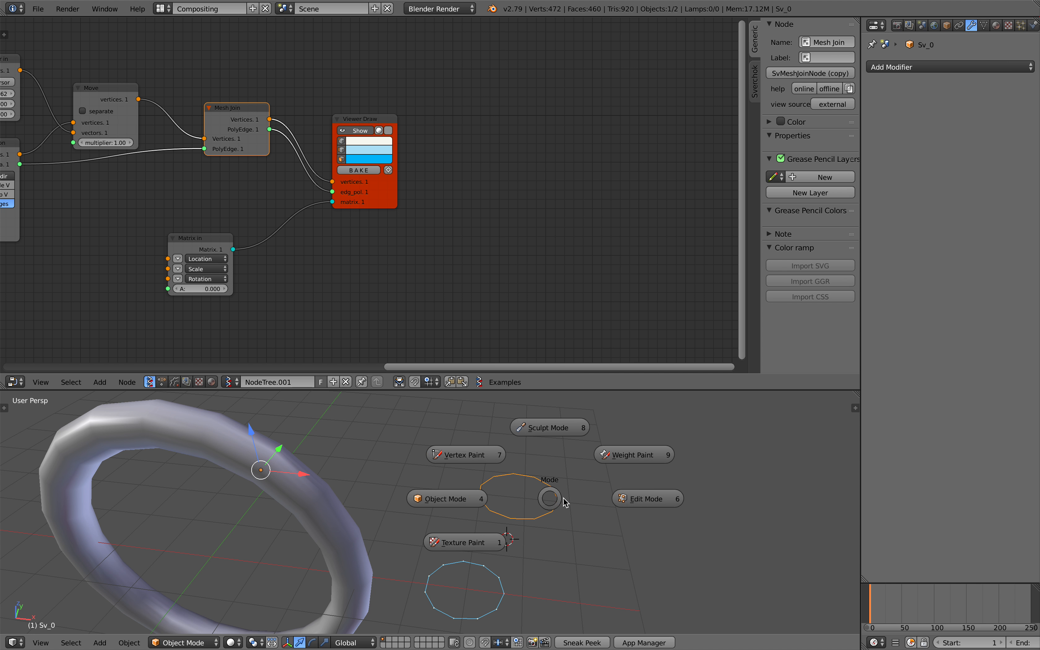
click(560, 499)
right_click(559, 498)
key(g)
click(579, 479)
right_click(558, 500)
key(g)
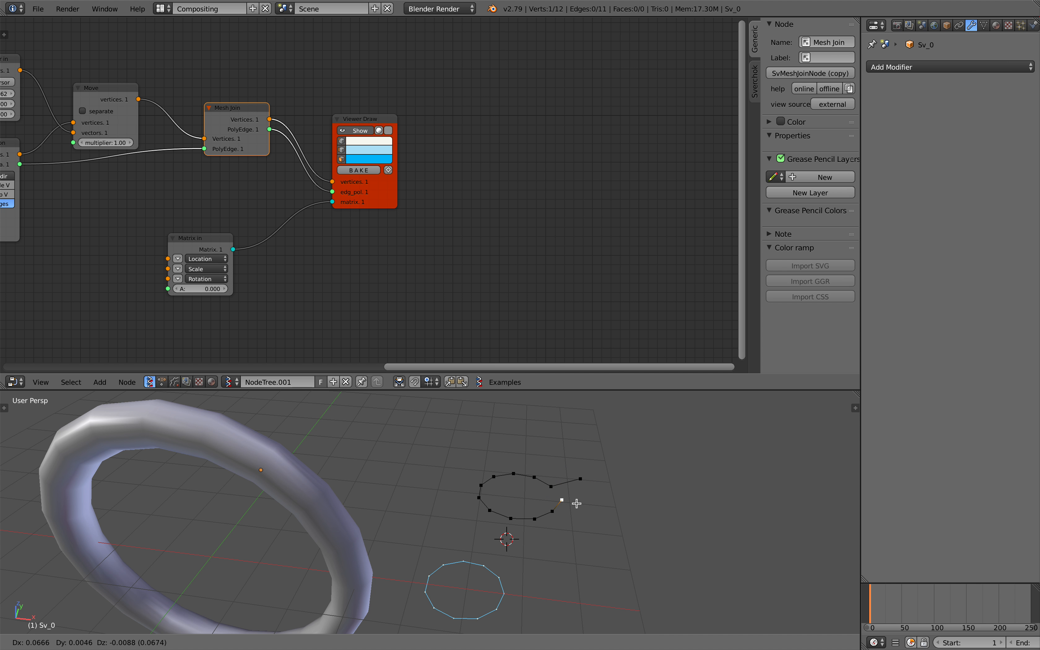
click(580, 503)
middle_drag(550, 496, 486, 479)
right_click(488, 501)
key(g)
click(467, 494)
right_click(491, 518)
key(g)
click(443, 518)
Leave Edit Mode and delete the baked ring.
key(Tab)
click(452, 513)
key(x)
click(497, 489)
Try a stop value below 360 in the Range Float node feeding the Rotation node.
scroll(477, 488, down, 3)
middle_drag(318, 325, 505, 268)
middle_drag(381, 175, 446, 204)
scroll(388, 173, up, 1)
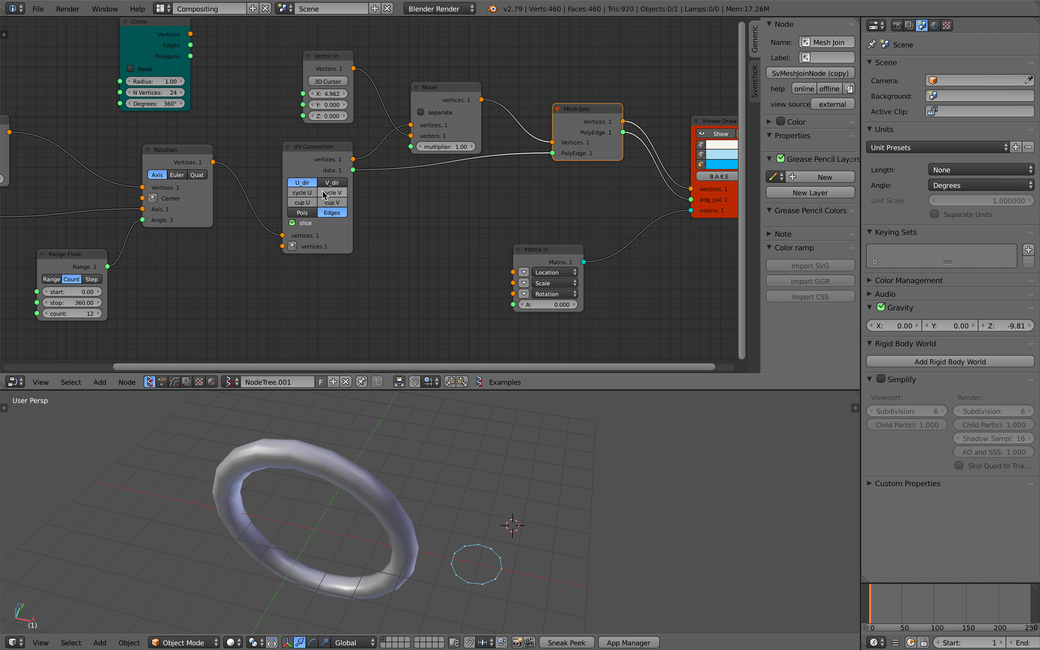
middle_drag(261, 198, 468, 167)
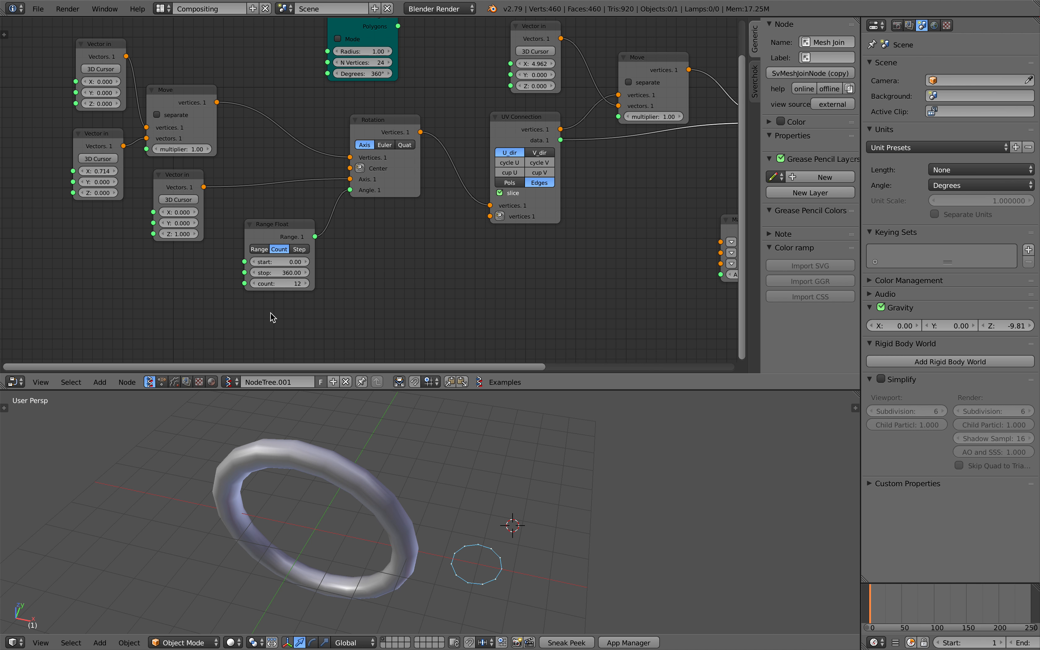
scroll(284, 288, up, 1)
drag(287, 281, 284, 281)
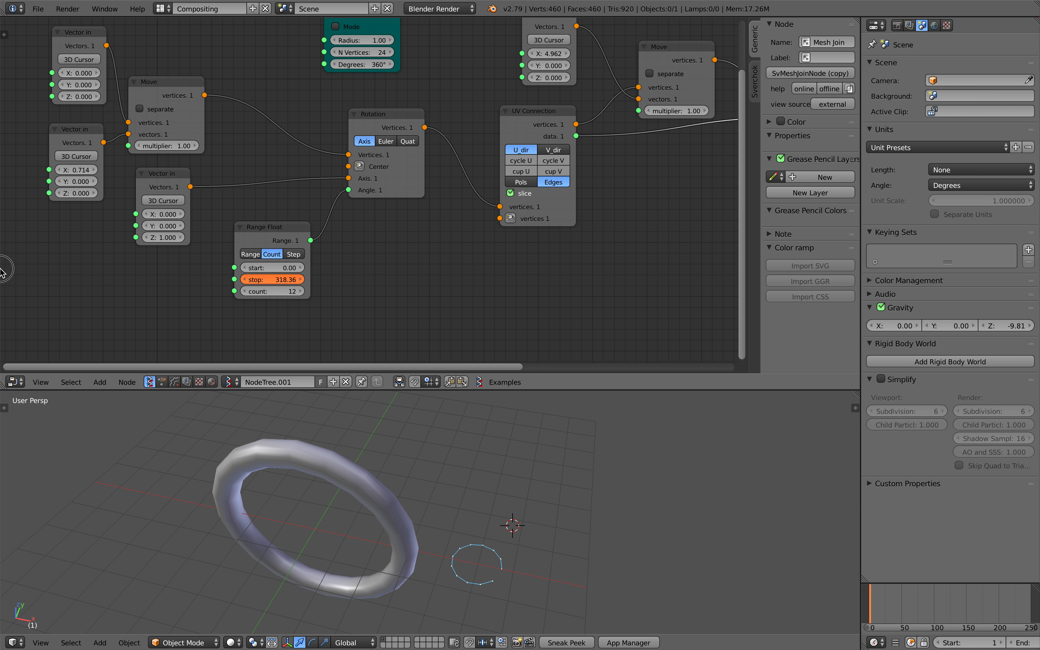
Switch the Range Float node to Step mode with a step of 30 and save over the blend file.
scroll(300, 289, up, 2)
middle_drag(300, 289, 338, 244)
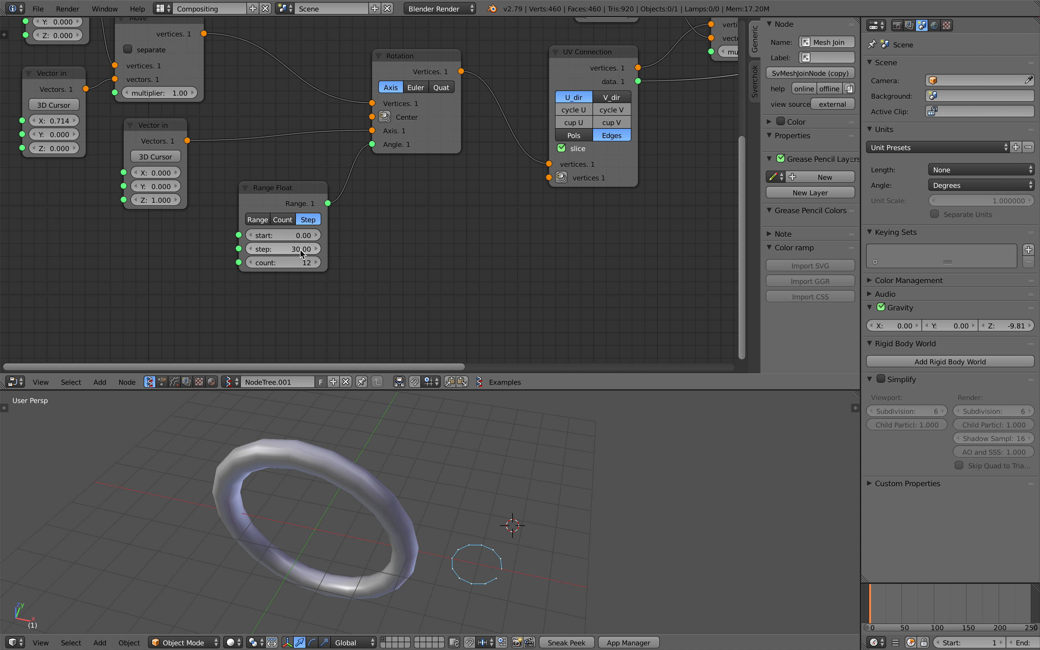
middle_drag(385, 460, 423, 486)
key(ctrl+s)
click(422, 487)
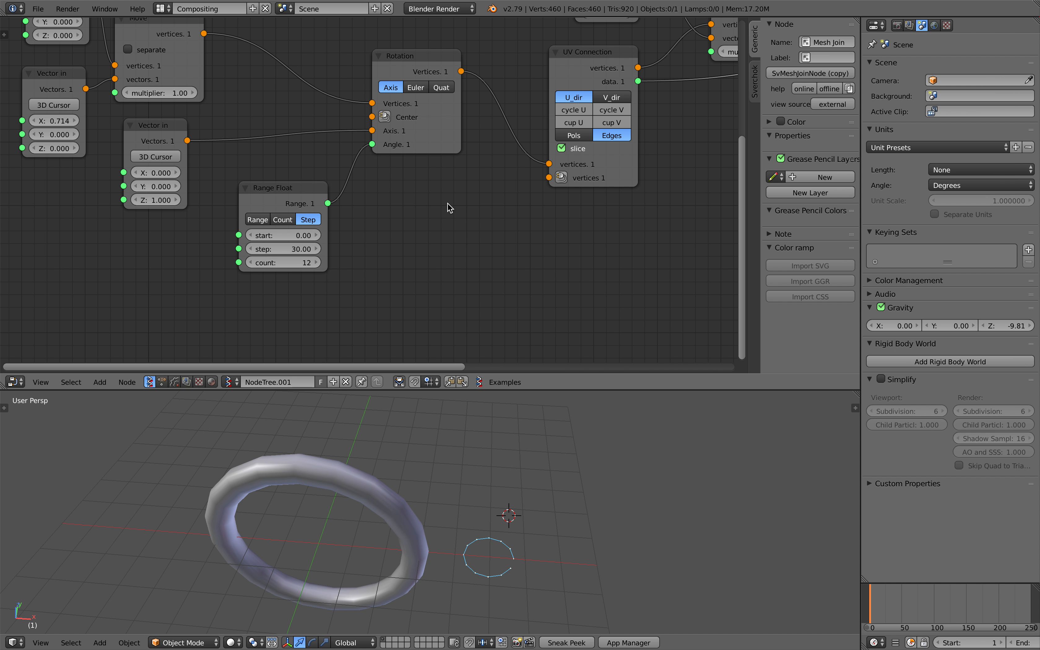
Enable cycle U on the UV Connection node to close the ring.
middle_drag(448, 204, 360, 222)
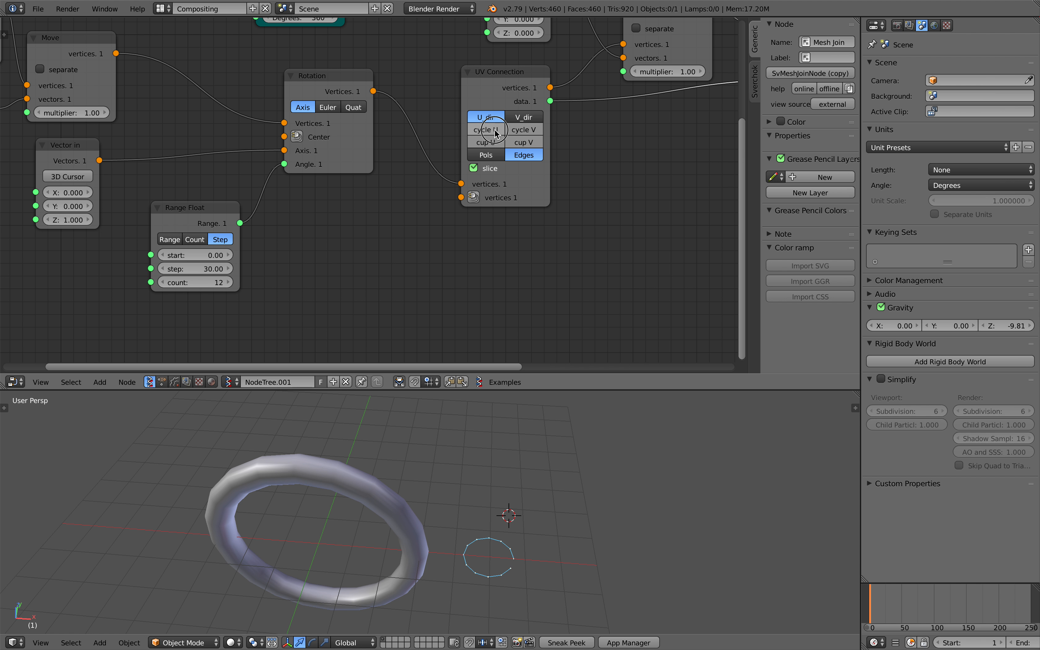
middle_drag(494, 133, 221, 183)
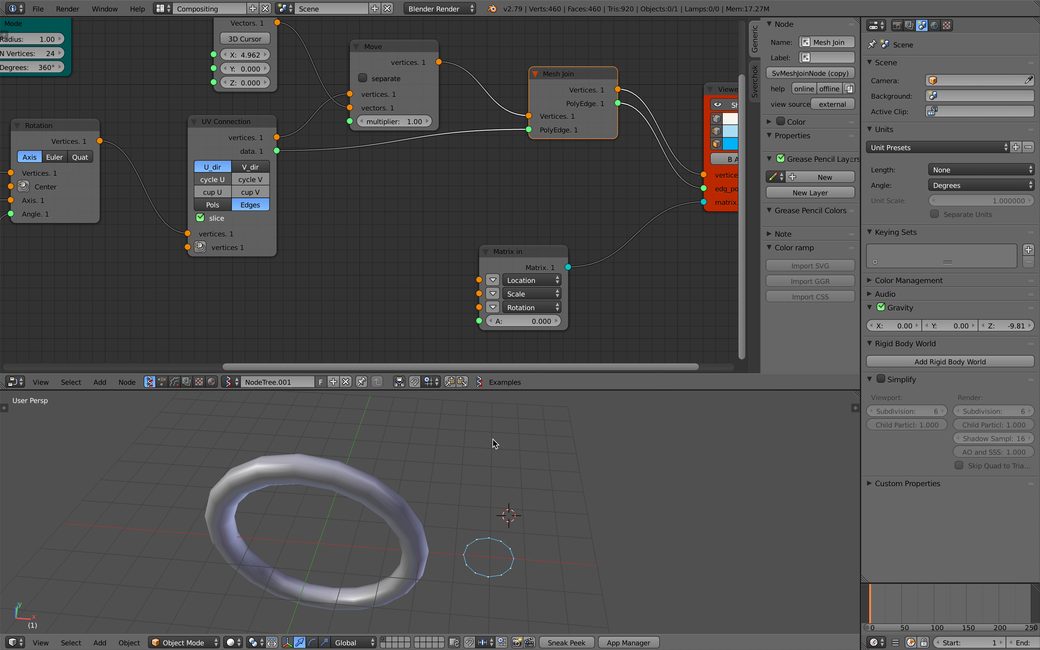
middle_drag(495, 438, 469, 517)
middle_drag(520, 285, 400, 285)
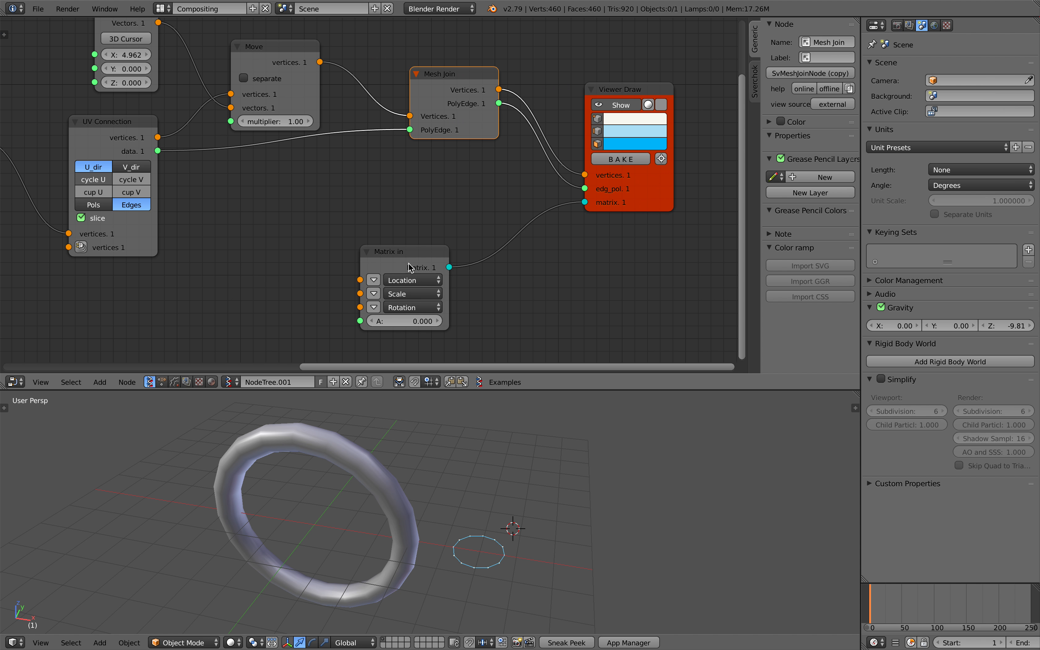
Spread out the Matrix in and Viewer Draw nodes to make room in the node tree.
drag(409, 252, 514, 228)
middle_drag(504, 225, 439, 237)
drag(439, 241, 430, 232)
drag(592, 213, 669, 213)
scroll(505, 223, down, 3)
middle_drag(504, 223, 541, 221)
middle_drag(224, 190, 307, 197)
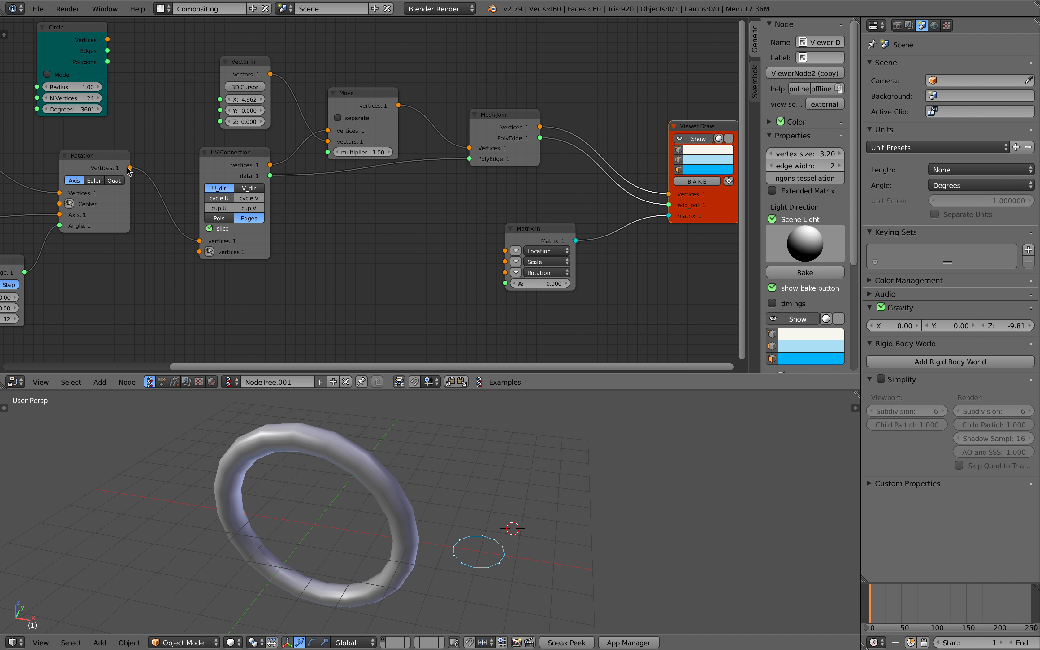
Duplicate the Range Float node and place the copy beside the Matrix in node.
drag(95, 169, 101, 169)
middle_drag(100, 170, 164, 137)
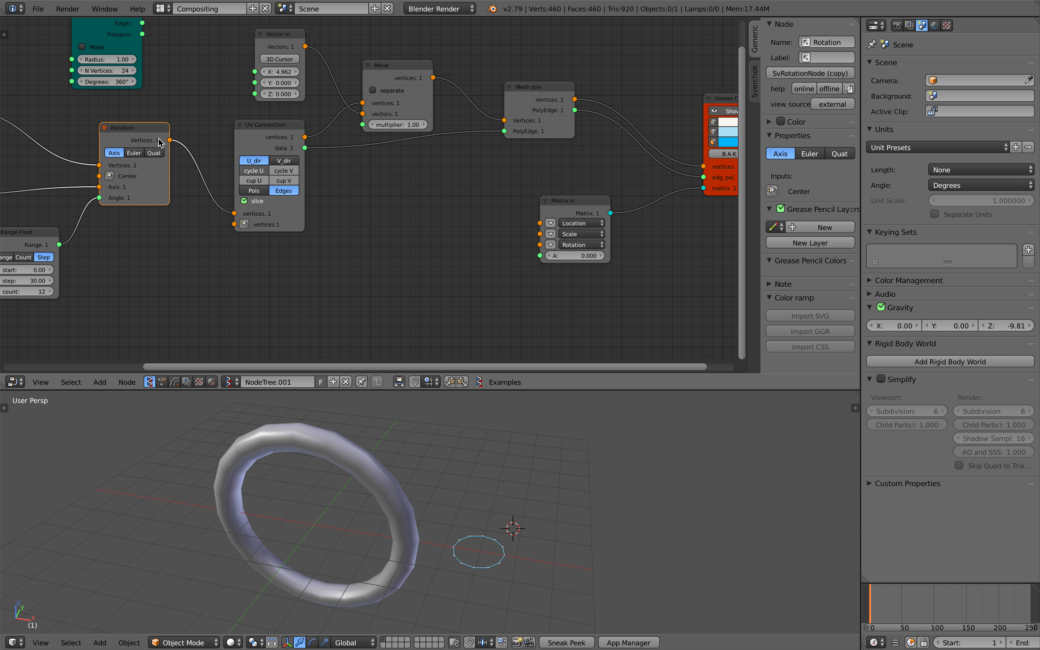
drag(159, 139, 160, 143)
middle_drag(181, 209, 217, 206)
click(70, 230)
key(shift+d)
click(484, 261)
middle_drag(509, 248, 263, 257)
scroll(262, 257, up, 2)
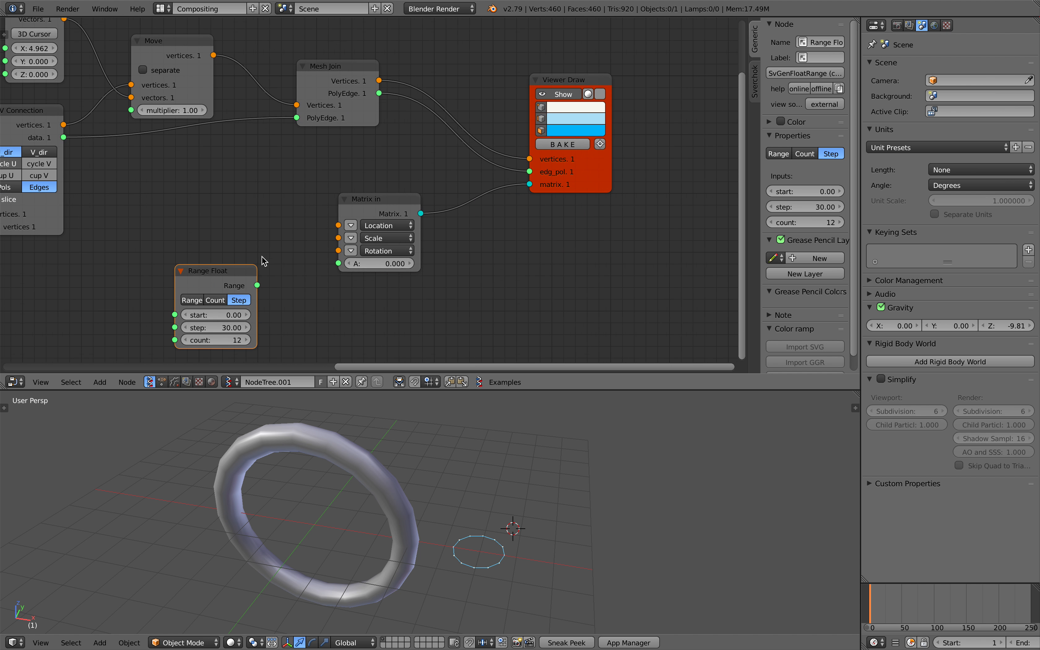
drag(257, 285, 322, 257)
drag(235, 271, 218, 259)
middle_drag(269, 274, 318, 242)
Set the Matrix in rotation axis to 0, 1, 0, link the duplicated Range Float to its angle input, and save the file.
middle_drag(390, 469, 374, 470)
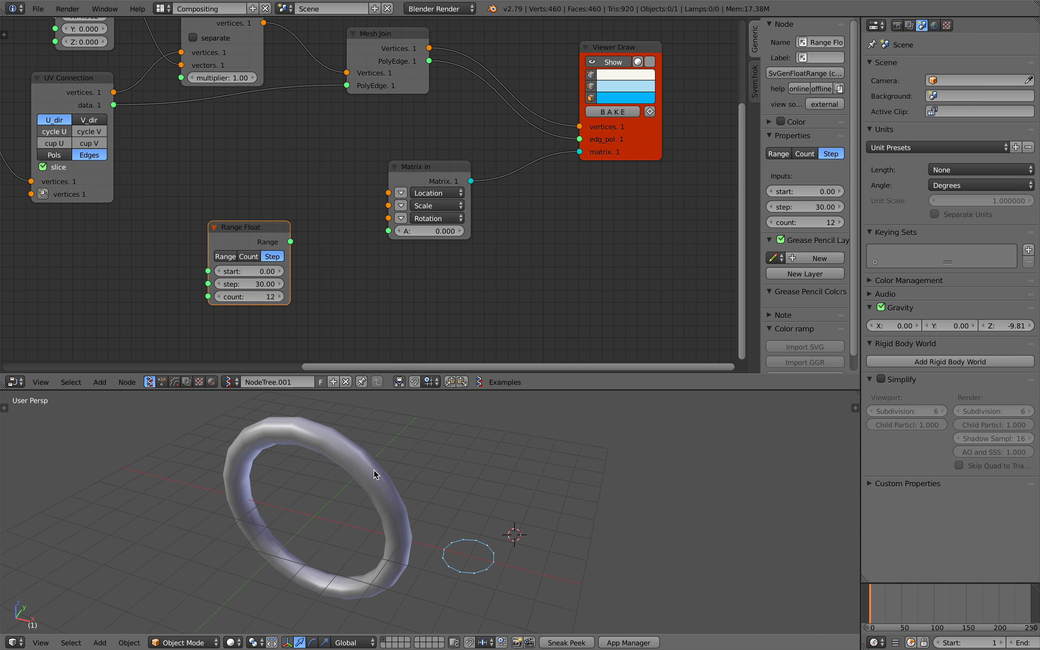
middle_drag(455, 615, 368, 594)
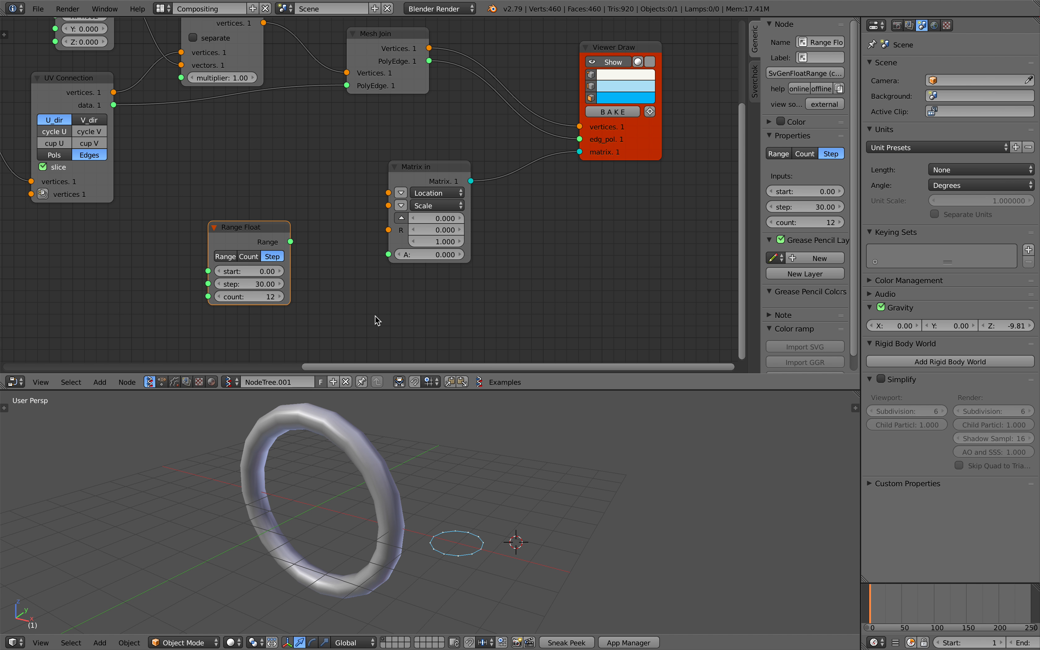
key(Escape)
drag(291, 243, 388, 254)
middle_drag(414, 466, 444, 496)
scroll(476, 497, down, 3)
key(ctrl+s)
click(445, 496)
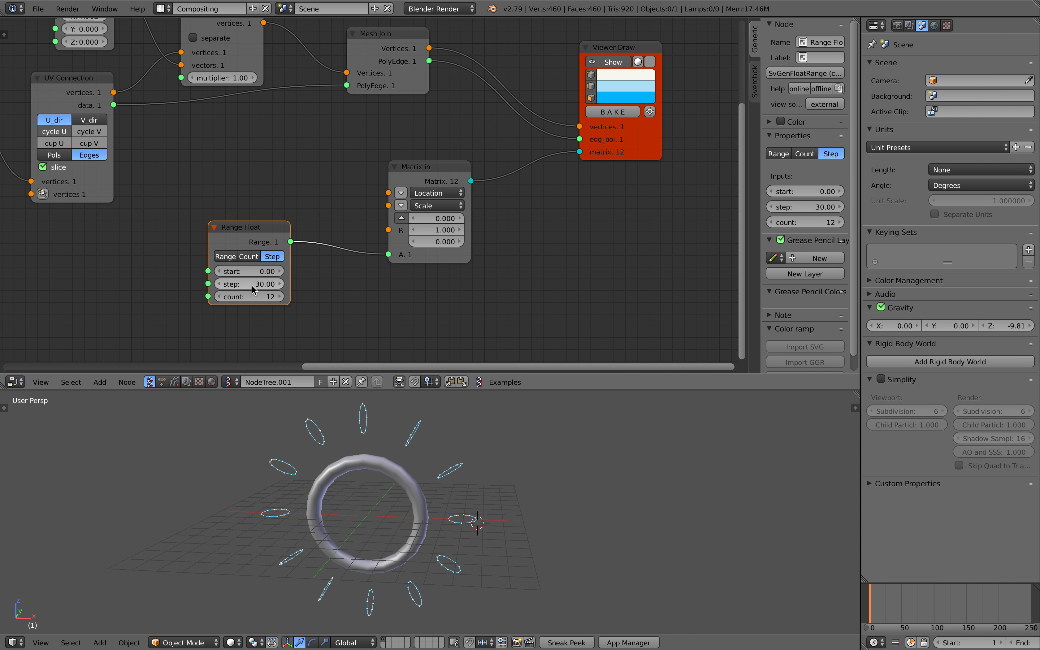
Try a smaller step in the duplicated Range Float node and set it back to 30.
drag(254, 289, 1, 287)
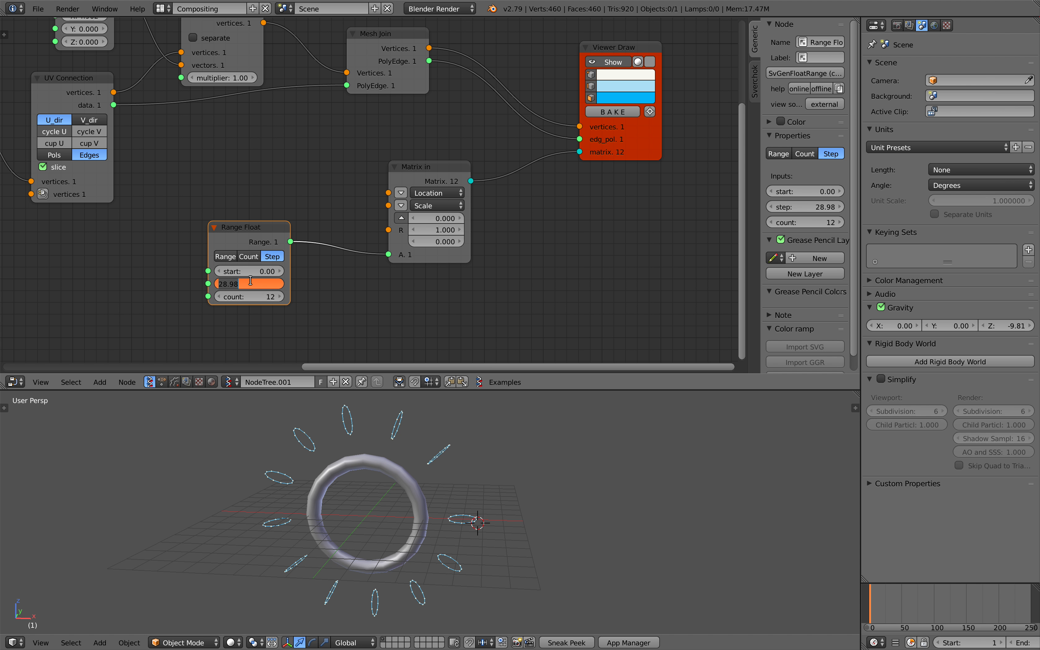
text(30)
key(Return)
Move Viewer Draw farther along the tree and add a Matrix Apply node below it.
middle_drag(632, 136, 419, 202)
drag(419, 202, 526, 199)
key(shift+a)
click(475, 263)
text(appl)
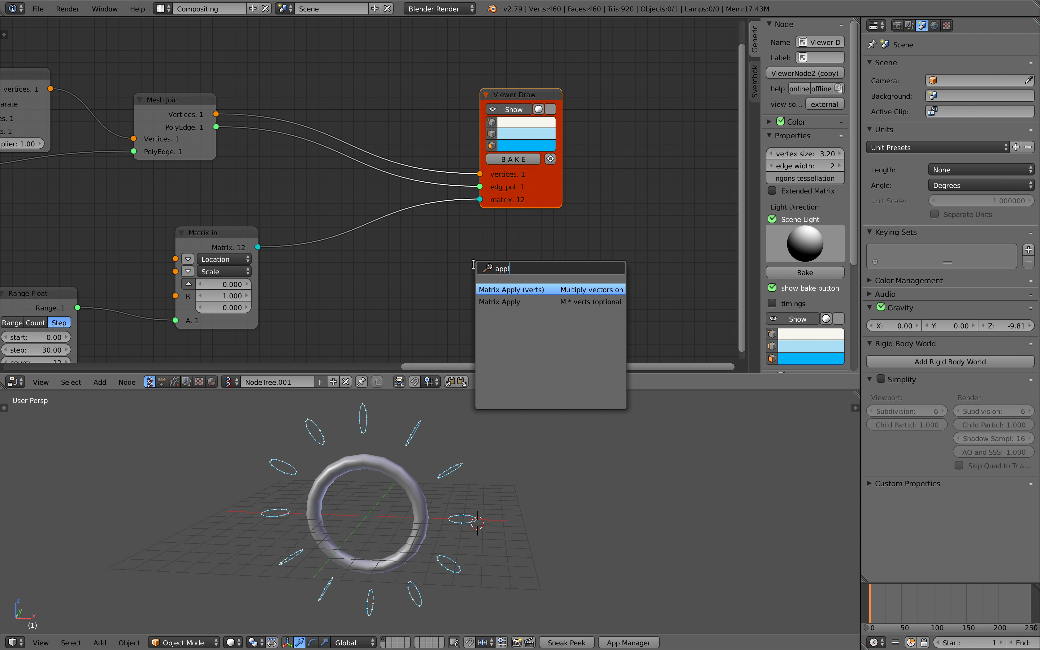
key(Down)
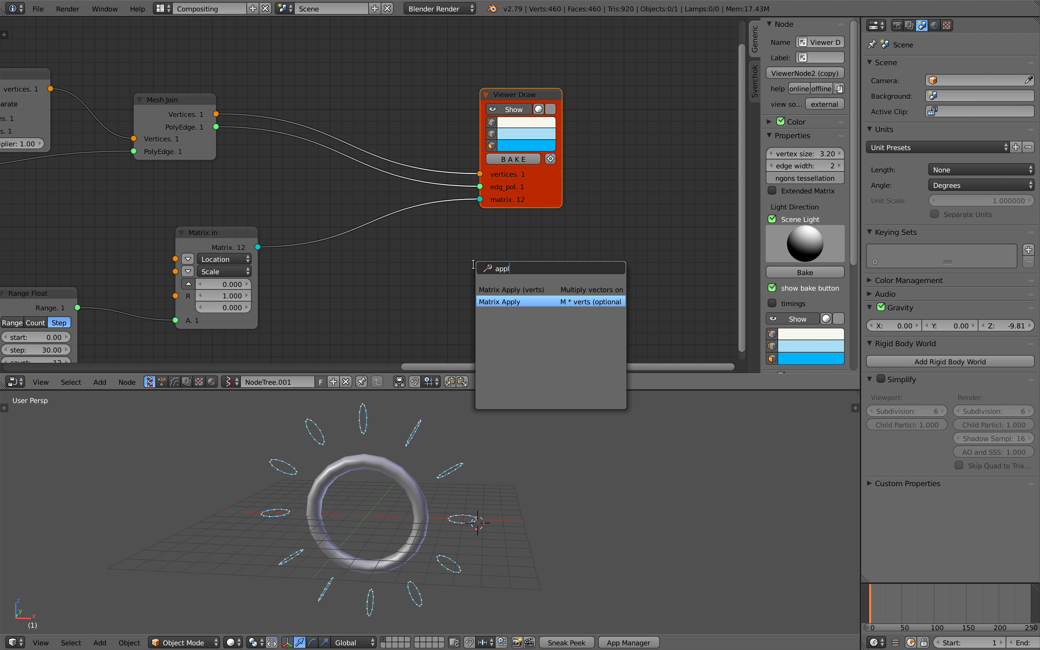
key(Return)
scroll(460, 230, down, 1)
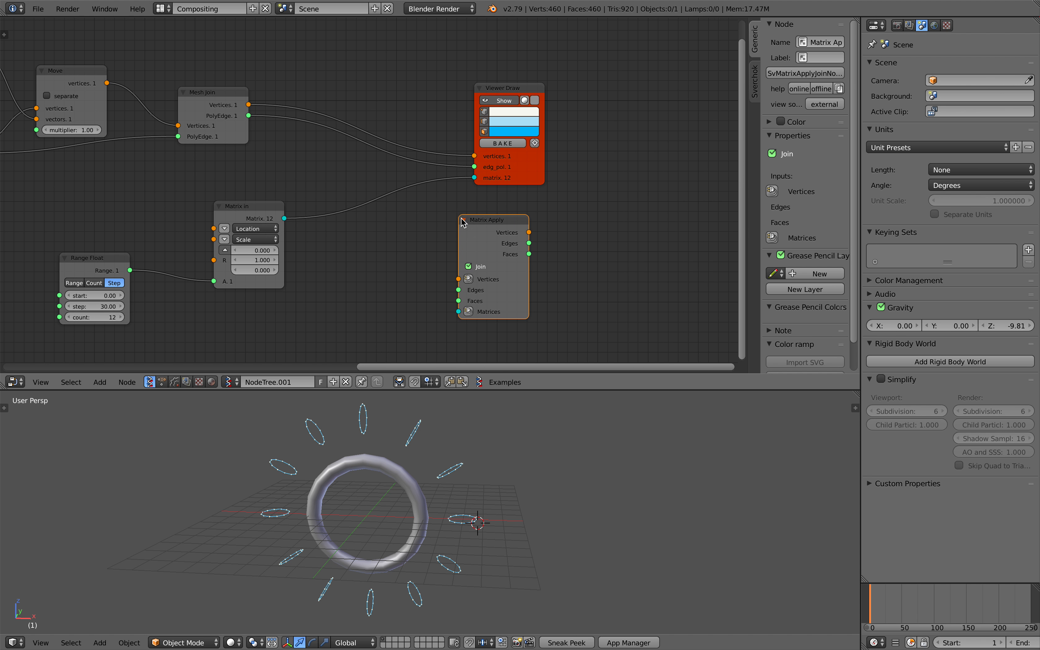
Link Mesh Join's vertices and PolyEdge plus the Matrix in output to Matrix Apply, and disconnect Viewer Draw's inputs.
mouse_move(248, 105)
mouse_down()
mouse_move(458, 279)
mouse_move(249, 115)
mouse_up()
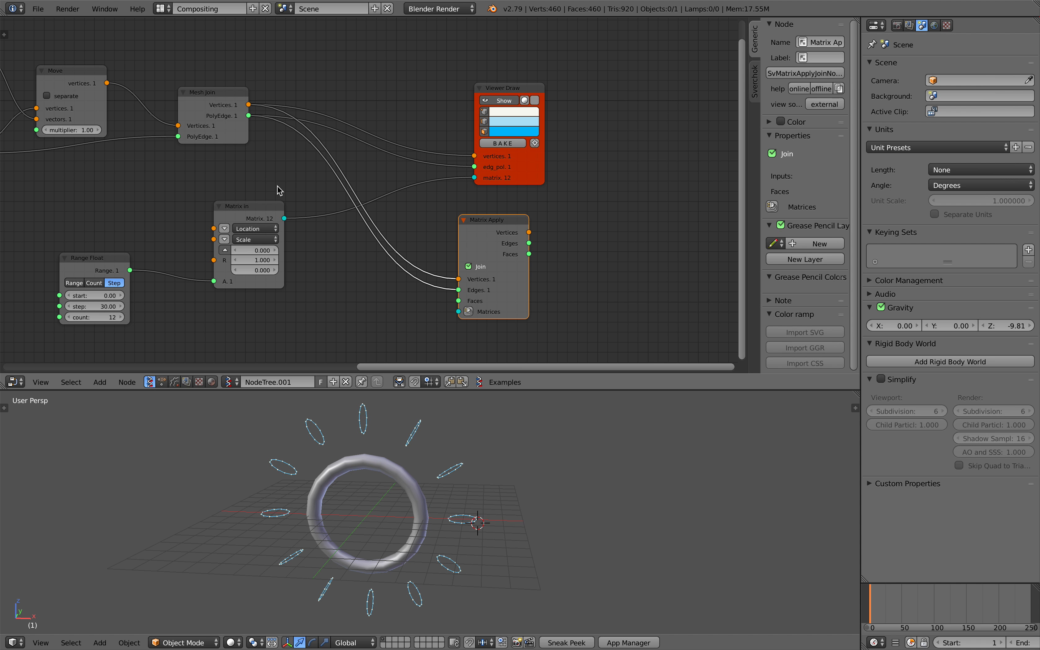
key(g)
click(287, 224)
drag(285, 219, 488, 318)
drag(507, 233, 417, 224)
mouse_move(503, 165)
mouse_down()
mouse_move(569, 171)
mouse_move(521, 186)
mouse_move(517, 168)
mouse_up()
drag(445, 218, 413, 168)
key(ctrl+s)
click(413, 168)
Reposition Matrix Apply, connect its Vertices and Edges outputs to Viewer Draw, and save over the blend file.
scroll(365, 184, down, 1)
middle_drag(317, 194, 431, 198)
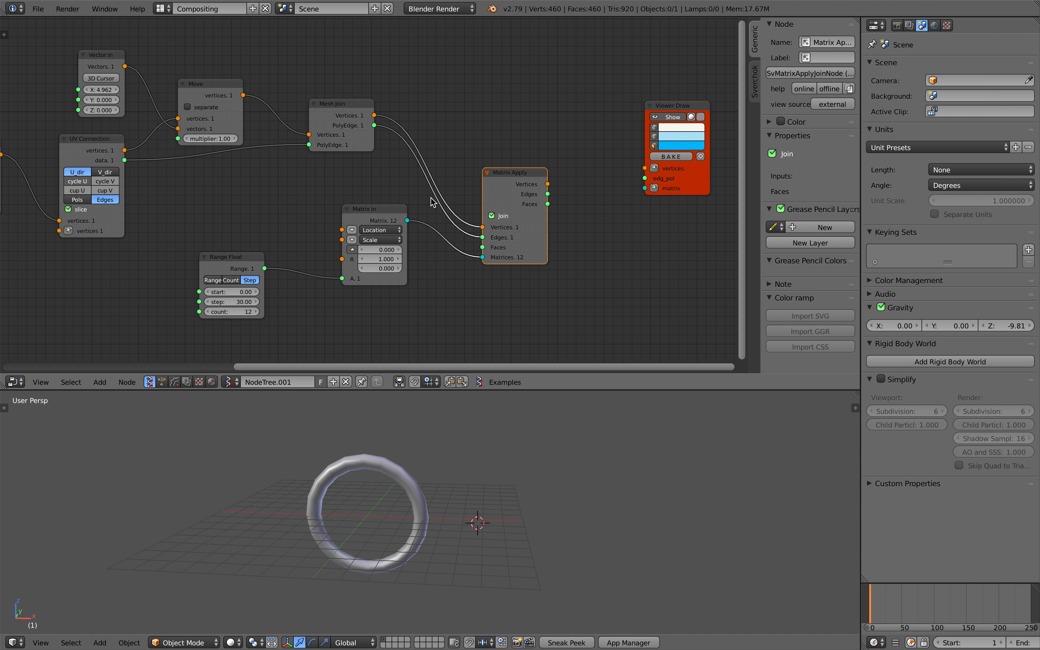
mouse_move(499, 172)
mouse_down()
mouse_move(475, 136)
mouse_move(645, 168)
mouse_move(537, 158)
mouse_move(524, 167)
mouse_up()
scroll(541, 167, up, 1)
middle_drag(541, 167, 474, 177)
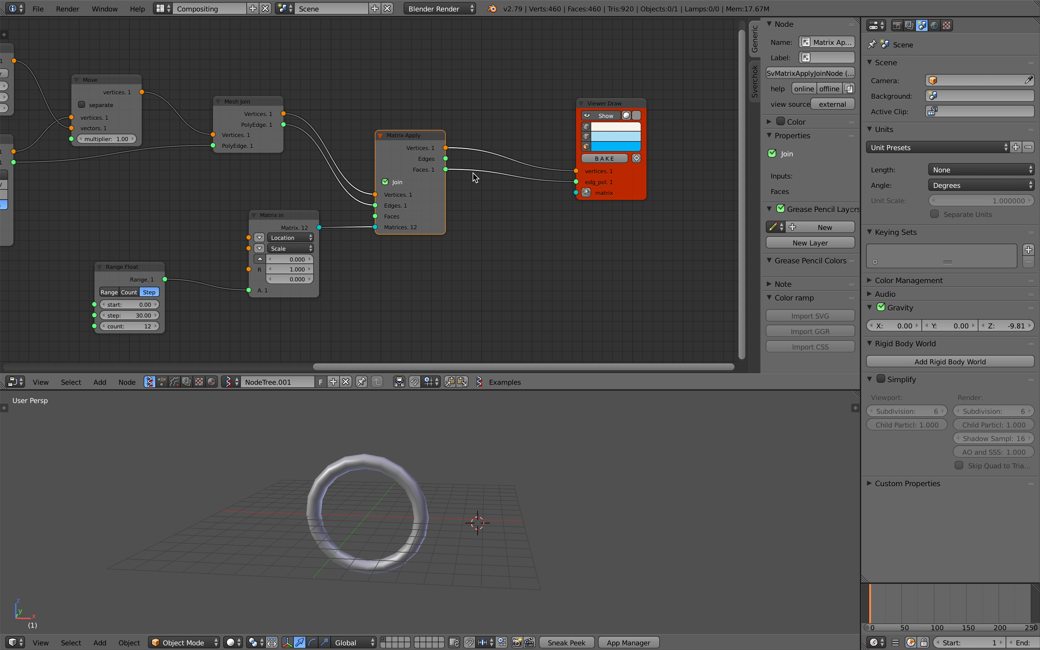
drag(447, 159, 577, 181)
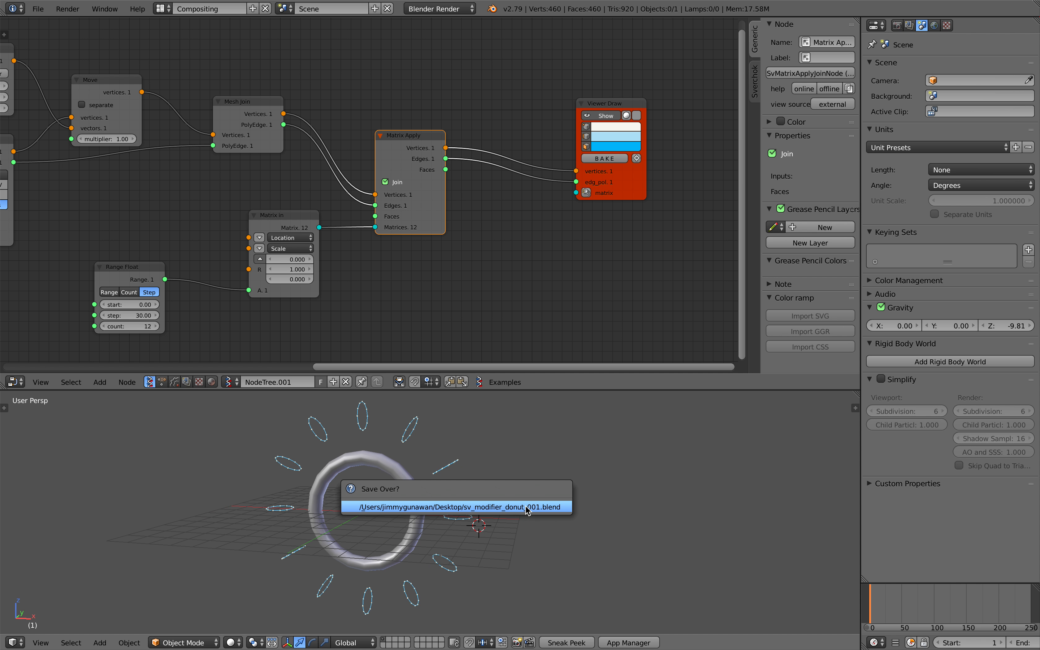
mouse_move(477, 507)
middle_down()
mouse_move(548, 487)
mouse_move(439, 488)
middle_up()
Test another step value in the Range Float driving the matrix angle and restore it to 30.
middle_drag(142, 327, 271, 311)
drag(241, 284, 230, 284)
text(30)
key(Return)
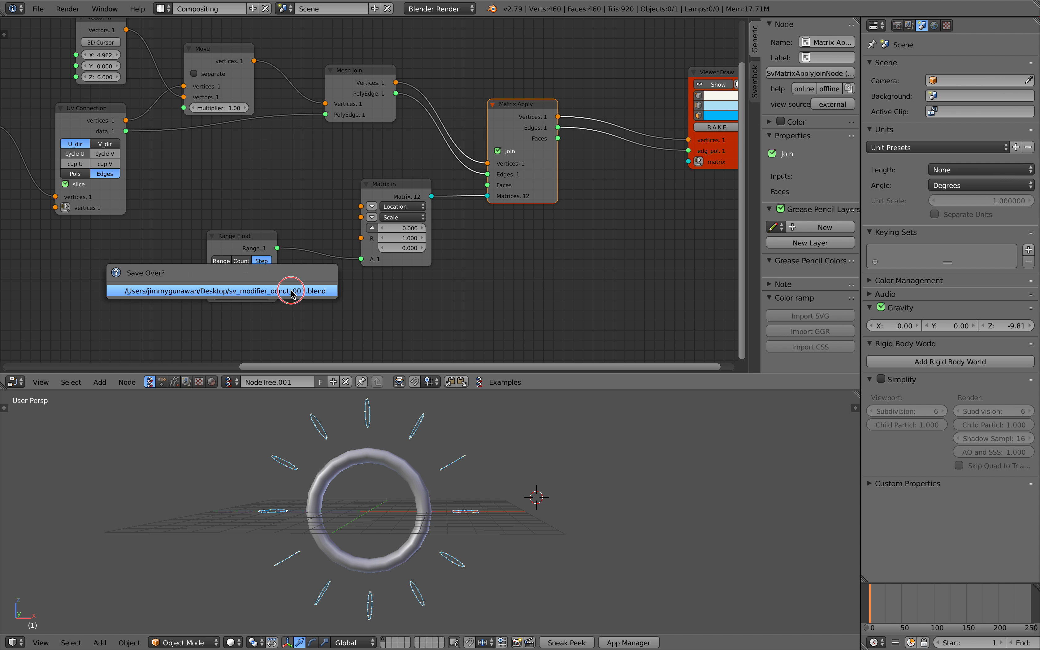
Add a Math MK2 node set to Multiply and place it near the first Range Float node.
middle_drag(290, 289, 436, 297)
scroll(361, 211, down, 1)
middle_drag(233, 209, 367, 205)
middle_drag(280, 206, 392, 188)
key(alt+space)
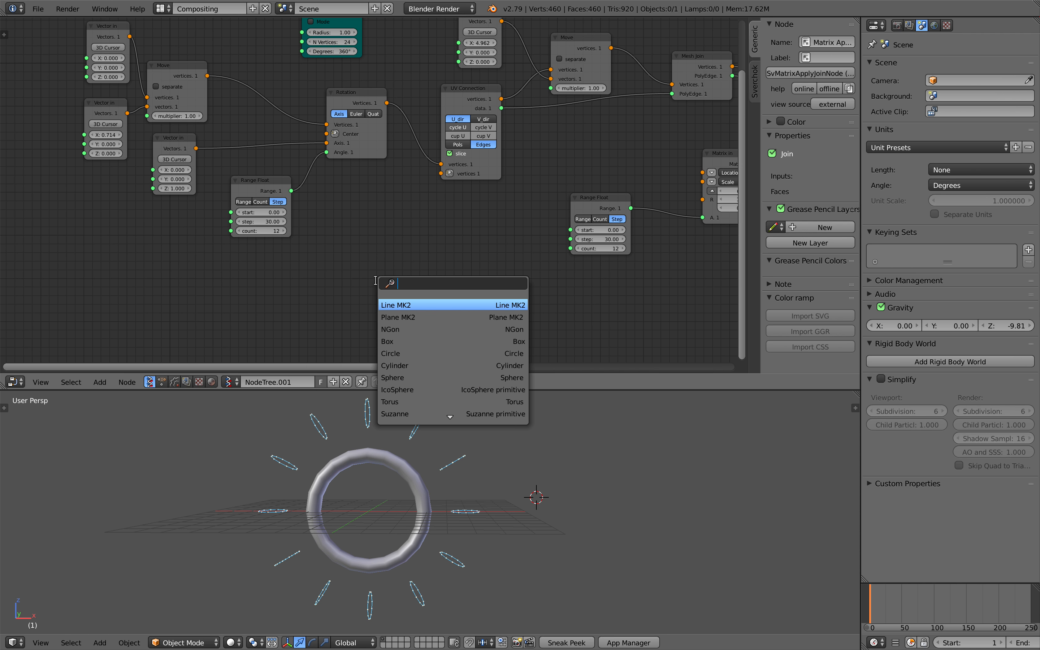
text(math)
key(Down)
key(Down)
key(Return)
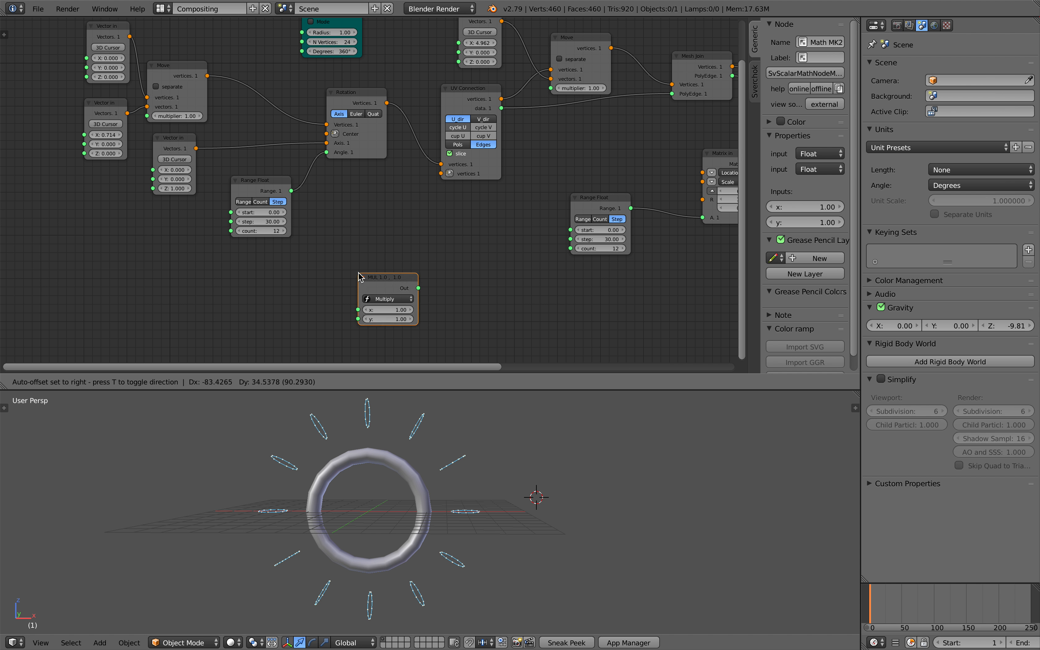
click(137, 254)
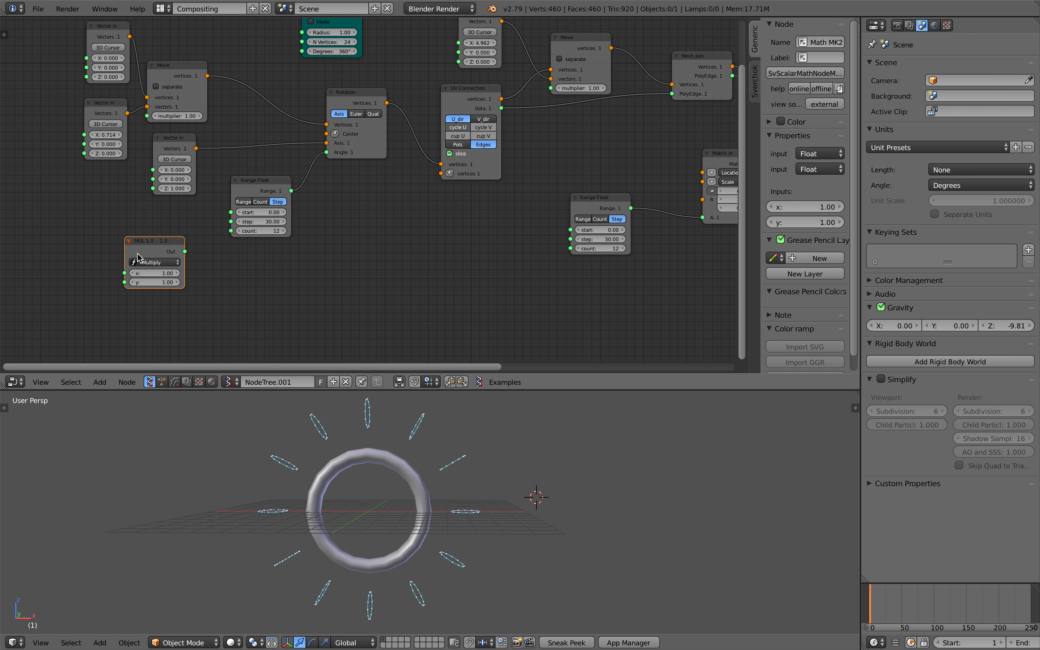
Set the Multiply node's x value to 360 and move the node closer to the first Range Float.
key(ctrl+s)
click(150, 274)
middle_drag(150, 269, 199, 243)
key(g)
click(171, 233)
scroll(222, 244, up, 1)
middle_drag(252, 220, 278, 204)
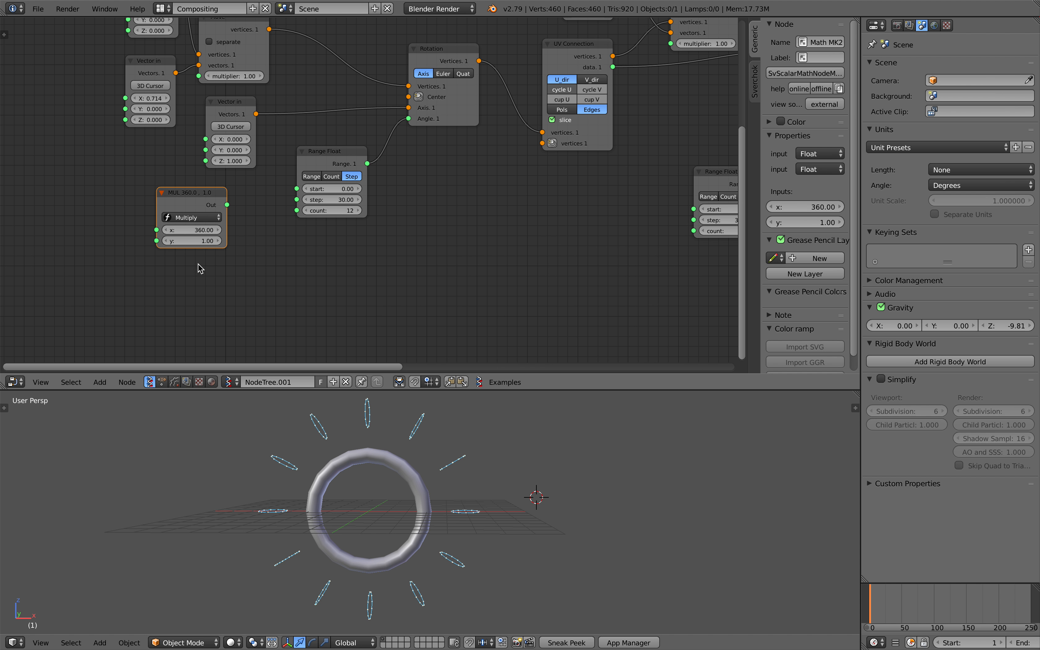
Add an Int node with value 12 and connect its output to the first Range Float's count input.
key(alt+space)
text(int)
key(Down)
key(Down)
key(Down)
key(Down)
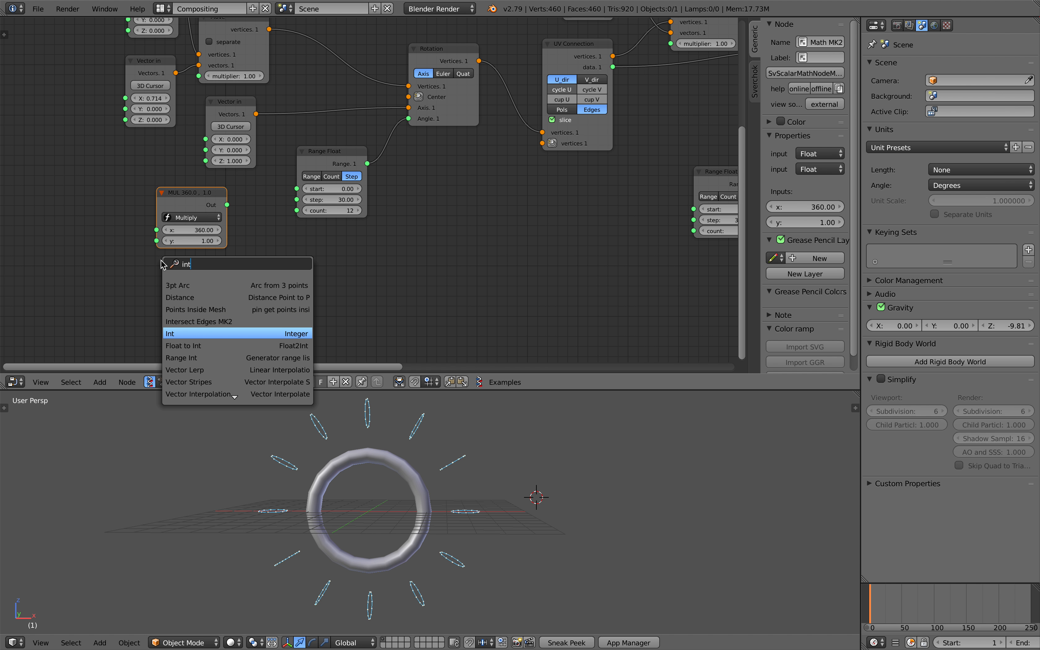
key(Return)
drag(121, 260, 296, 210)
Switch the math node to Divide, feed the integer into y, and connect its output to the first Range Float's step.
drag(198, 210, 171, 200)
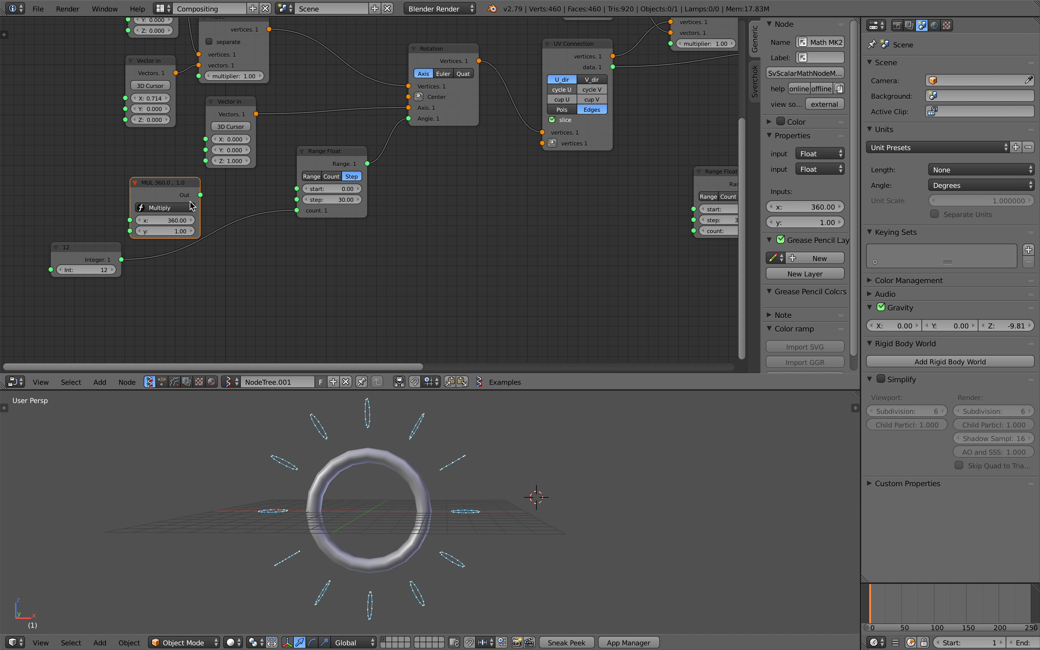
scroll(176, 218, up, 1)
click(154, 213)
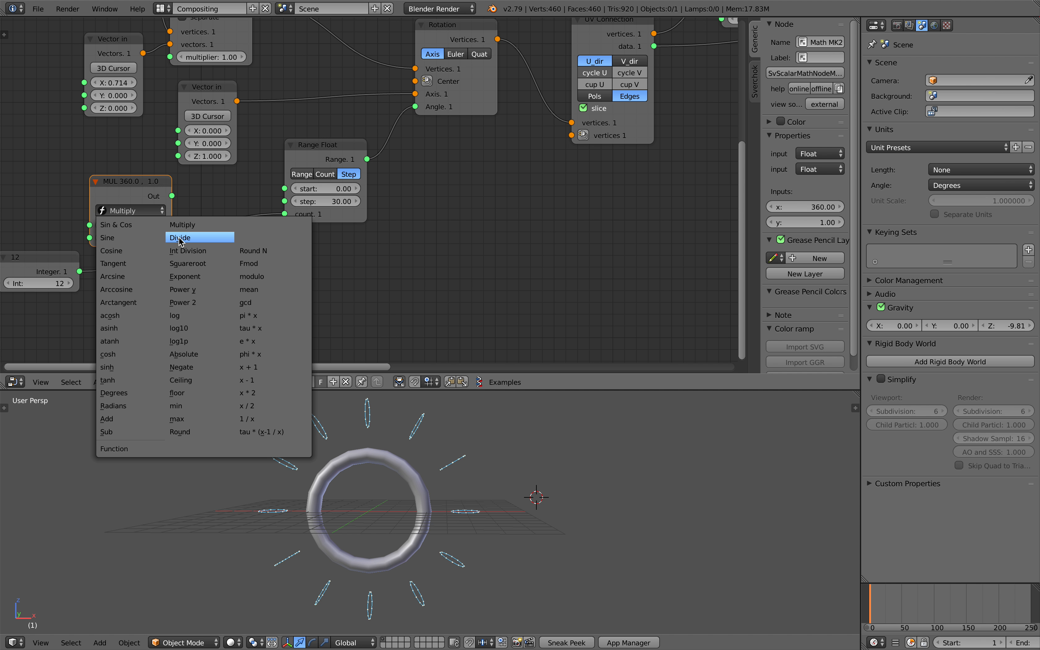
click(167, 235)
drag(78, 271, 88, 237)
drag(130, 190, 284, 201)
Duplicate the Int and Divide pair beside the second Range Float and connect the copies to its count and step inputs.
scroll(285, 201, down, 2)
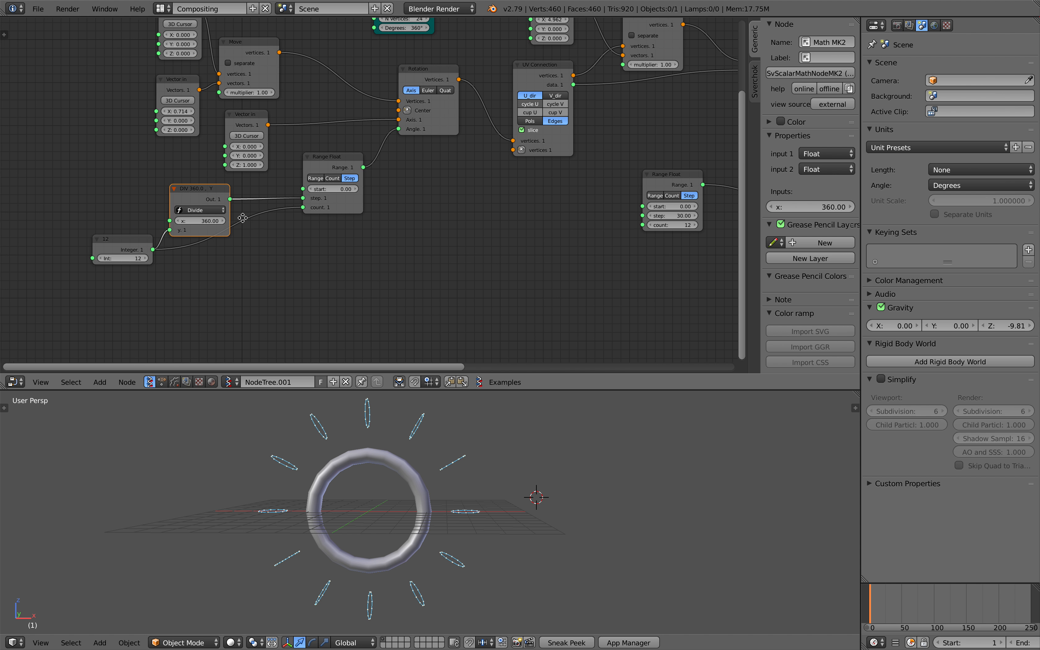
shift+click(126, 238)
key(shift+d)
click(522, 239)
middle_drag(546, 224, 373, 221)
scroll(373, 217, up, 3)
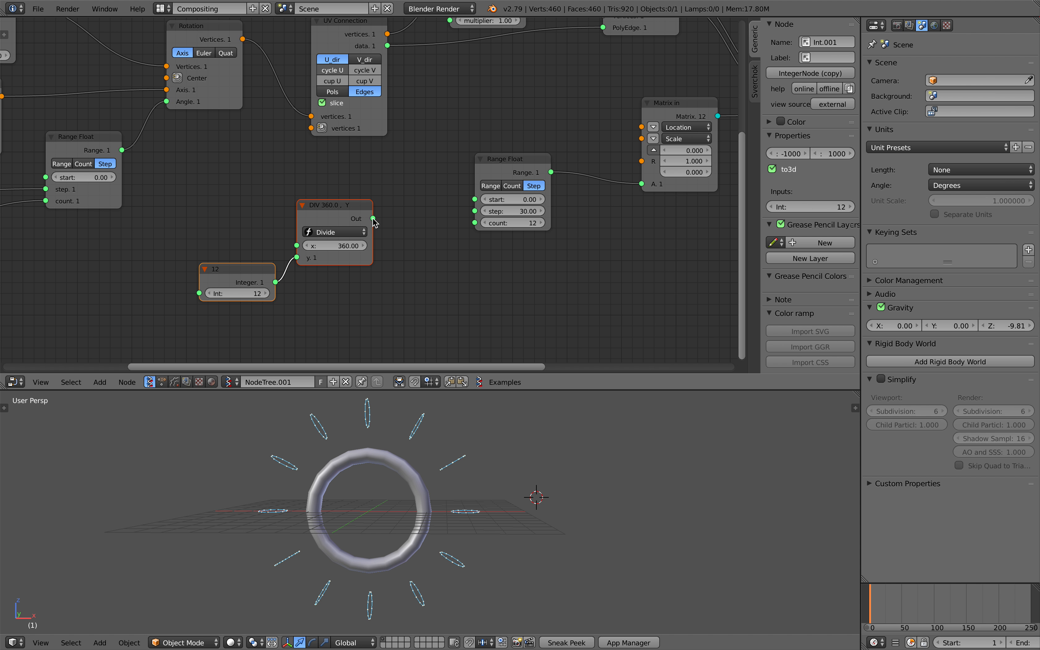
drag(373, 220, 474, 212)
drag(278, 284, 481, 223)
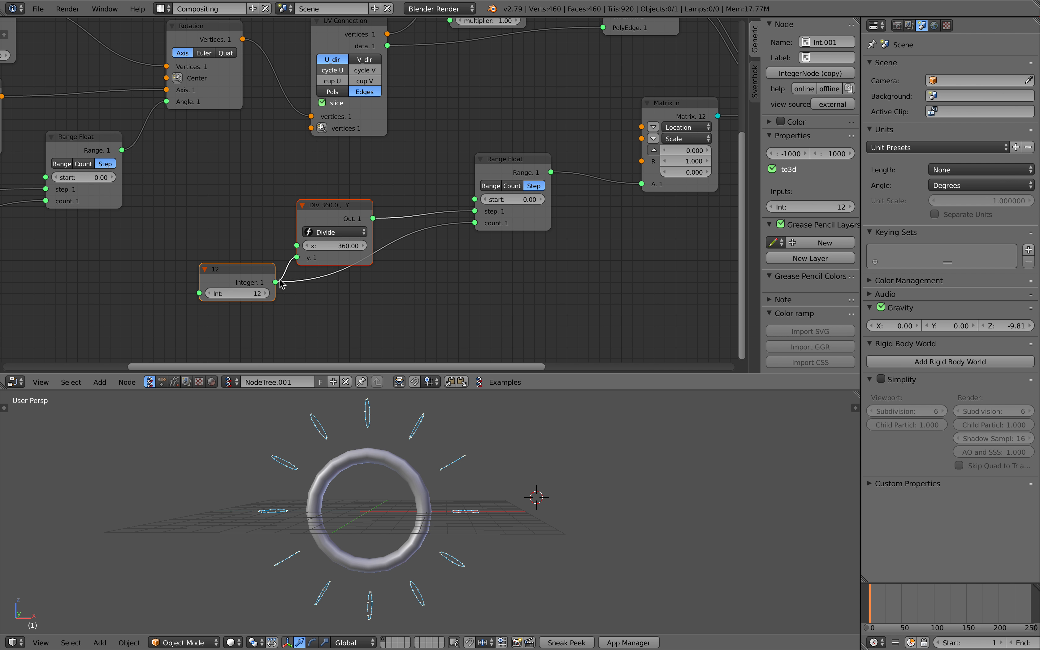
Select the duplicated Divide node and save over the blend file.
click(349, 216)
middle_drag(441, 210, 272, 234)
key(ctrl+s)
click(271, 235)
Set the Int node driving the second Range Float to 16 and the one driving the first to 28.
middle_drag(97, 277, 175, 267)
mouse_move(116, 308)
mouse_down()
mouse_move(168, 308)
mouse_move(121, 308)
mouse_up()
middle_drag(122, 264, 387, 245)
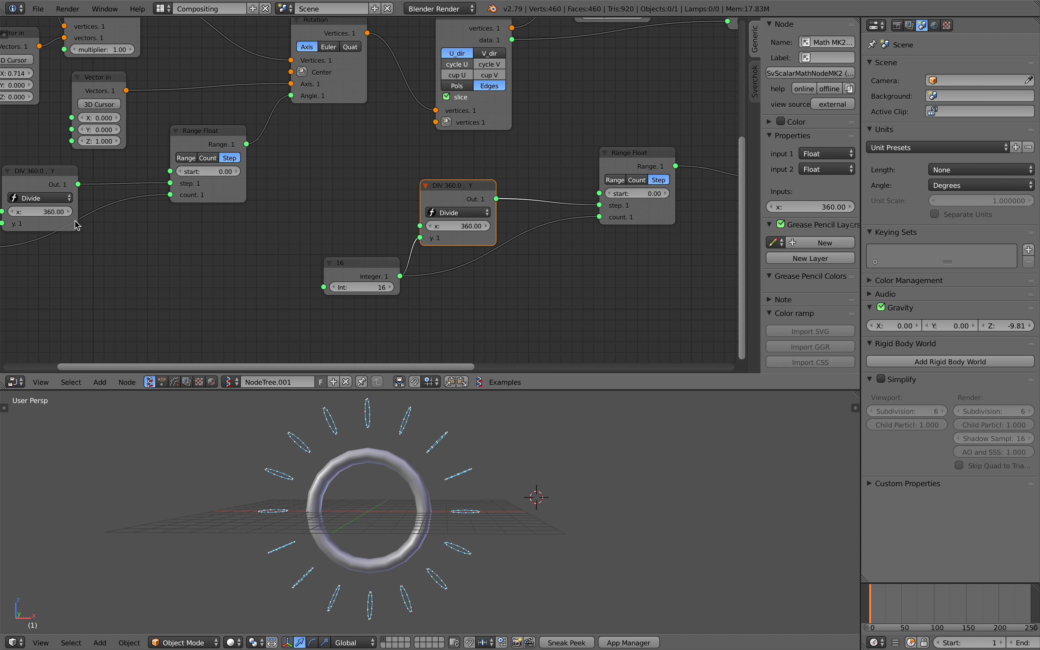
middle_drag(75, 224, 265, 235)
drag(135, 269, 169, 269)
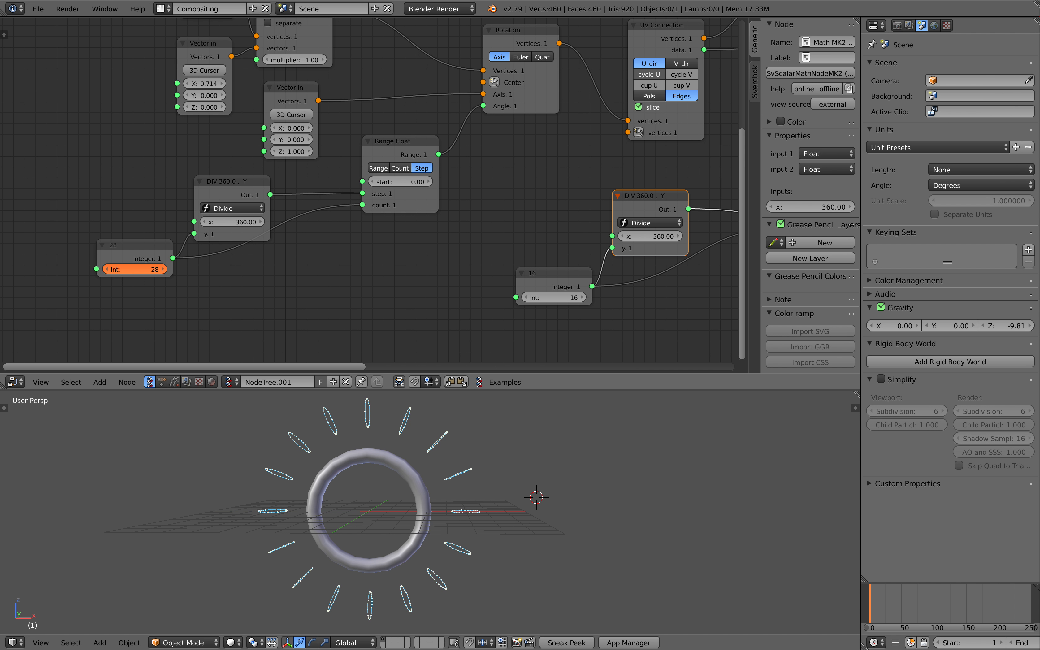
Detach Matrix Apply's Edges from Viewer Draw and insert a UV Connection node into the Vertices link between them.
middle_drag(553, 214, 325, 232)
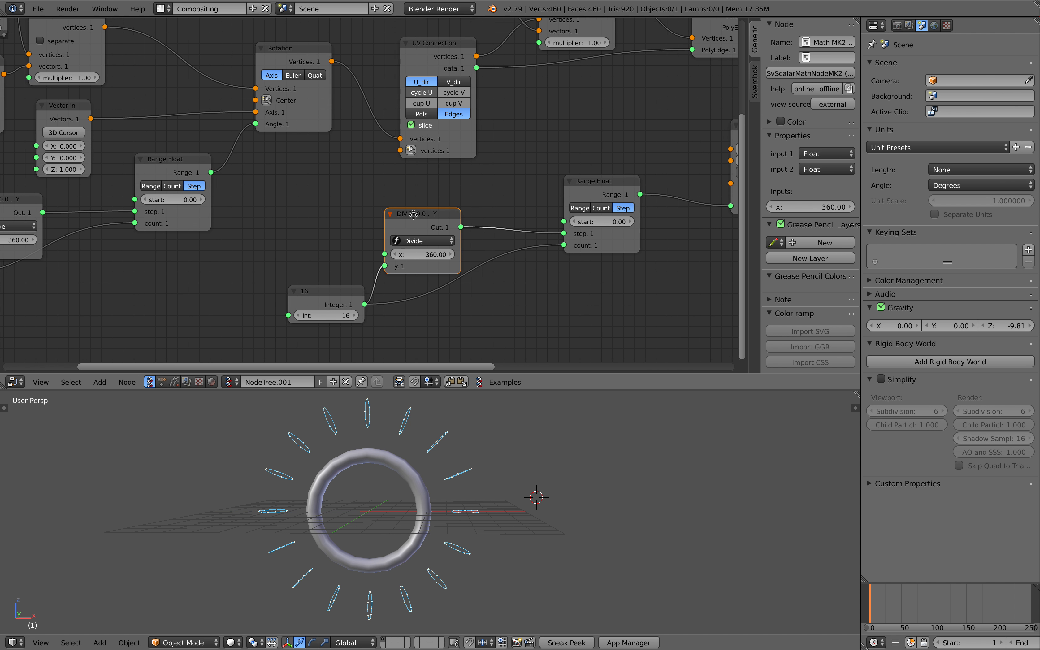
middle_drag(555, 192, 188, 232)
middle_drag(536, 95, 362, 144)
drag(362, 143, 379, 138)
mouse_move(547, 177)
mouse_down()
mouse_move(587, 177)
mouse_move(529, 174)
mouse_up()
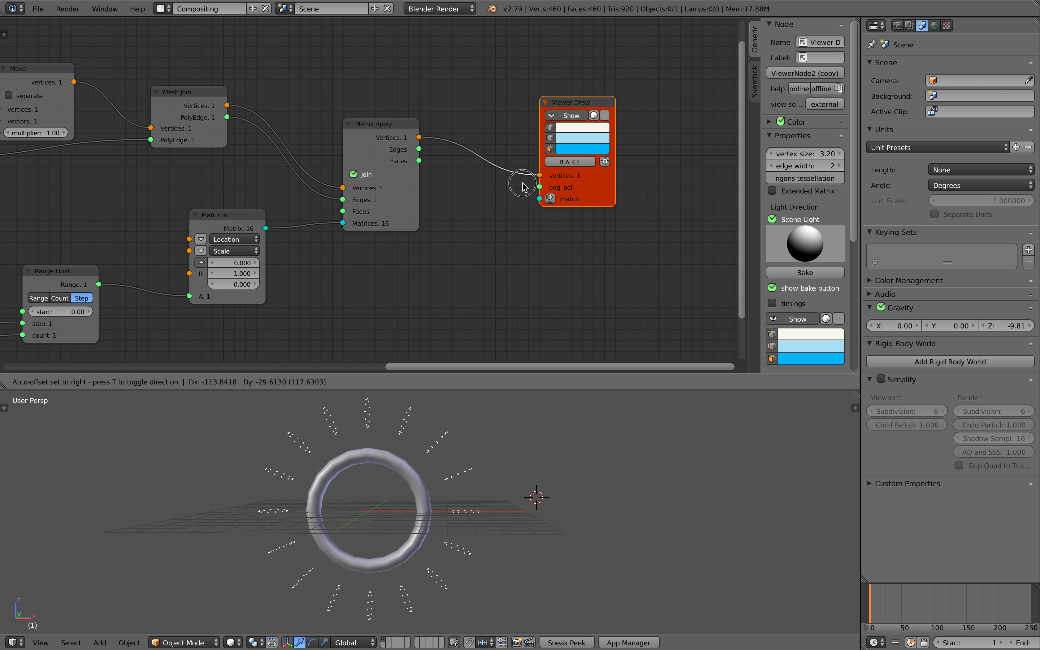
key(space)
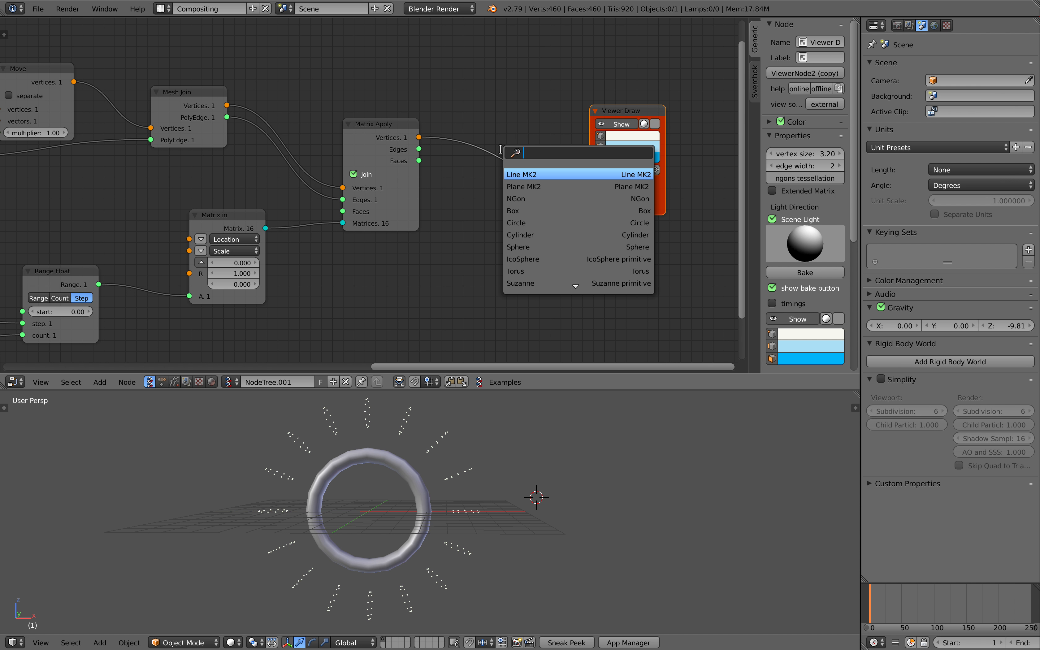
text(uv)
key(Return)
click(489, 131)
drag(489, 131, 476, 131)
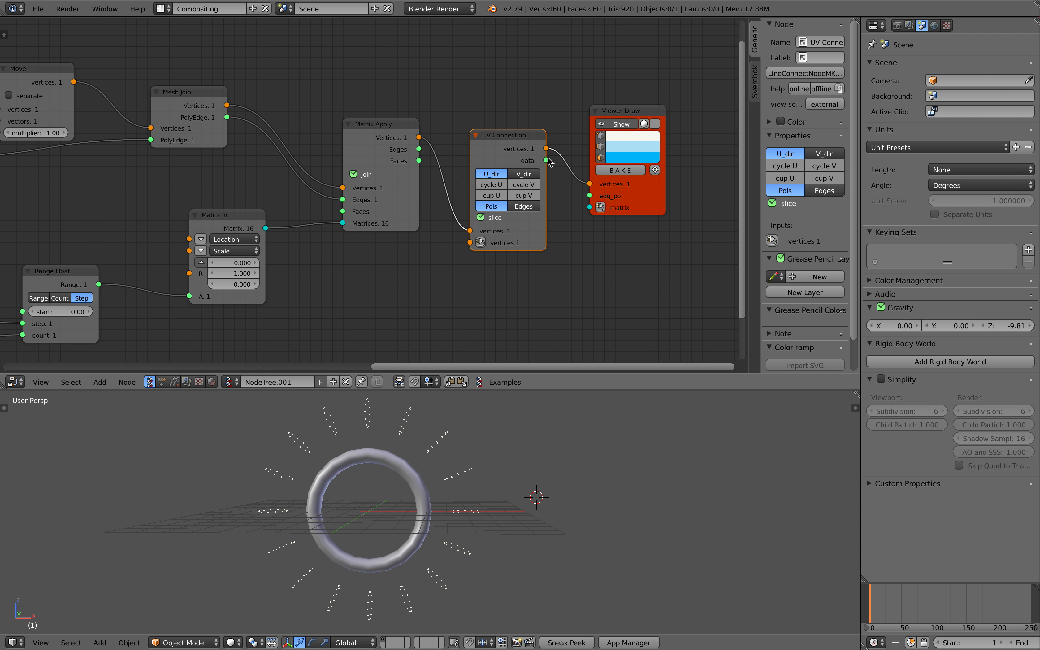
Connect the new UV Connection's data output to Viewer Draw's edg_pol input and turn on Viewer Draw's ngons tessellation.
drag(546, 160, 590, 195)
middle_drag(531, 433, 543, 430)
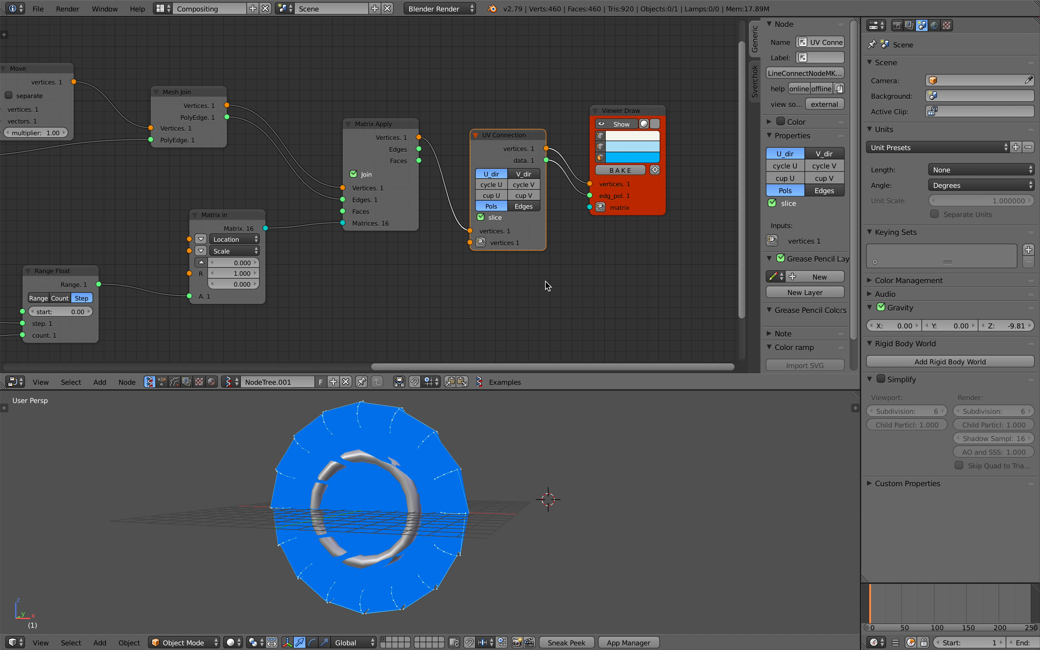
click(624, 126)
scroll(805, 181, down, 3)
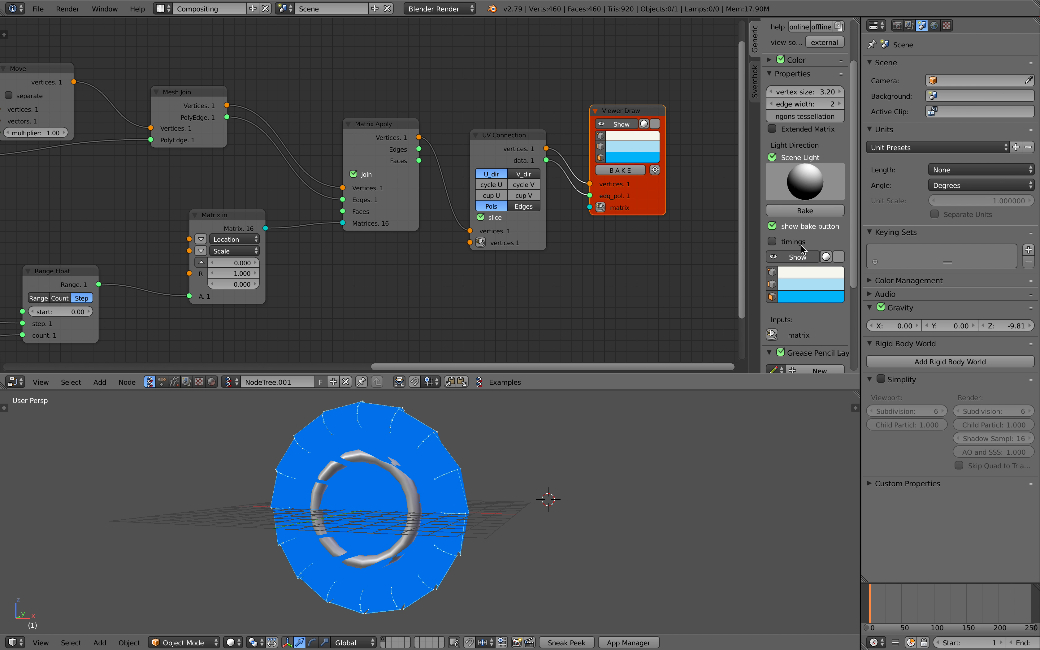
click(816, 122)
Try the last UV Connection's V_dir, U_dir, Edges and Pols modes and toggle its slice option.
click(528, 174)
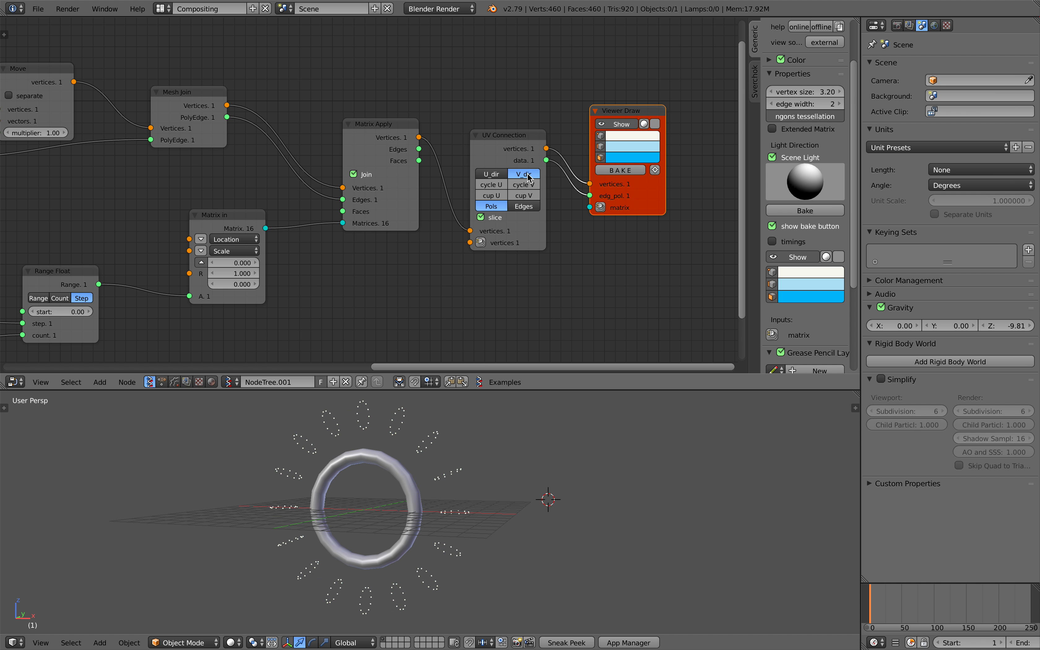
click(498, 174)
click(522, 207)
click(491, 207)
click(521, 210)
mouse_move(537, 434)
middle_down()
mouse_move(523, 455)
mouse_move(539, 453)
middle_up()
middle_drag(450, 273, 418, 263)
click(456, 177)
click(439, 178)
click(436, 211)
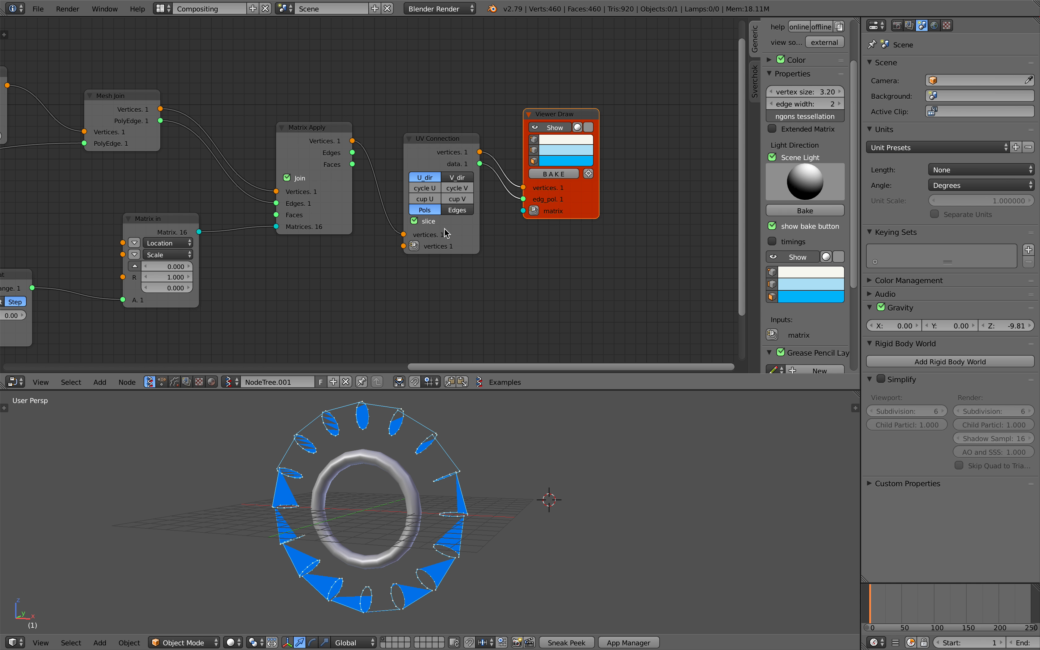
middle_drag(470, 440, 478, 464)
click(429, 222)
click(429, 222)
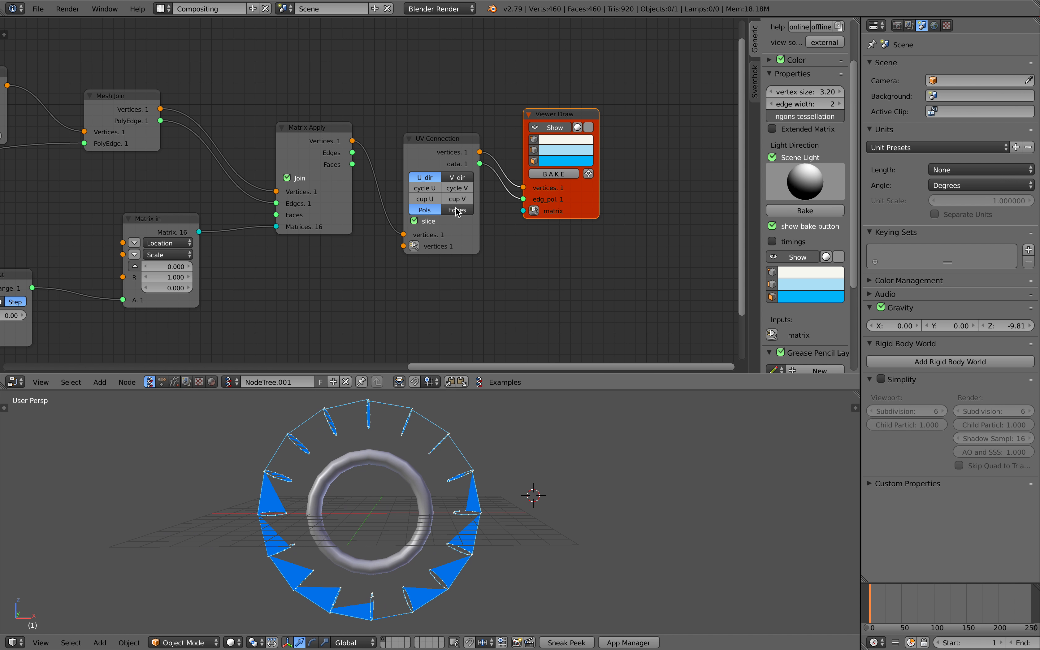
Nudge the last UV Connection node, retest its directions, and set it to U_dir with Edges output.
drag(427, 150, 437, 144)
click(466, 172)
click(434, 172)
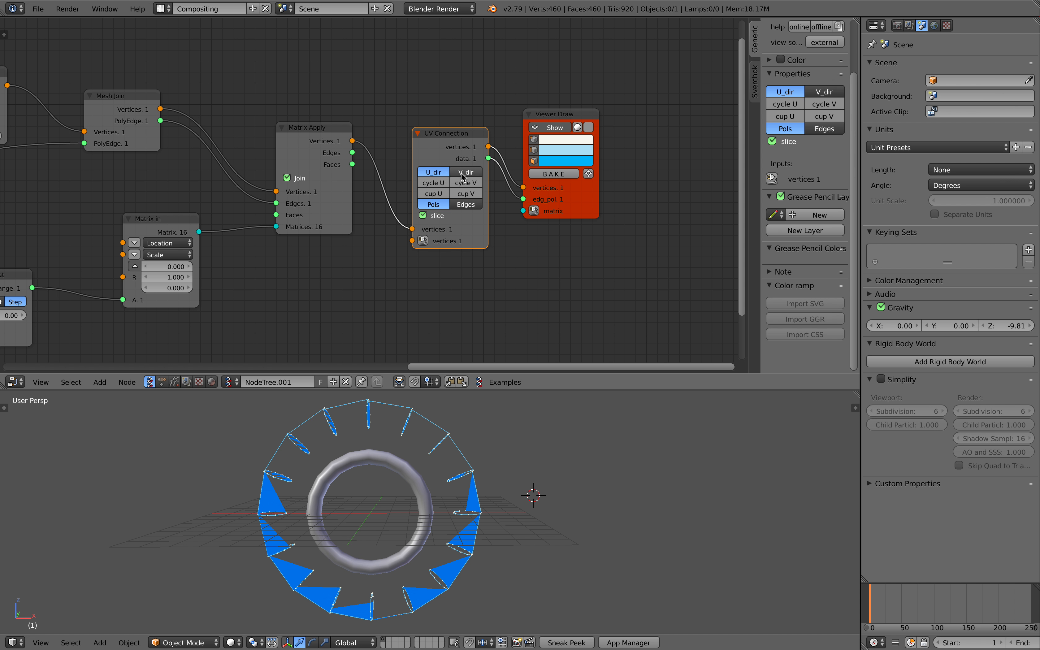
click(466, 172)
click(435, 172)
click(465, 205)
click(439, 203)
click(458, 205)
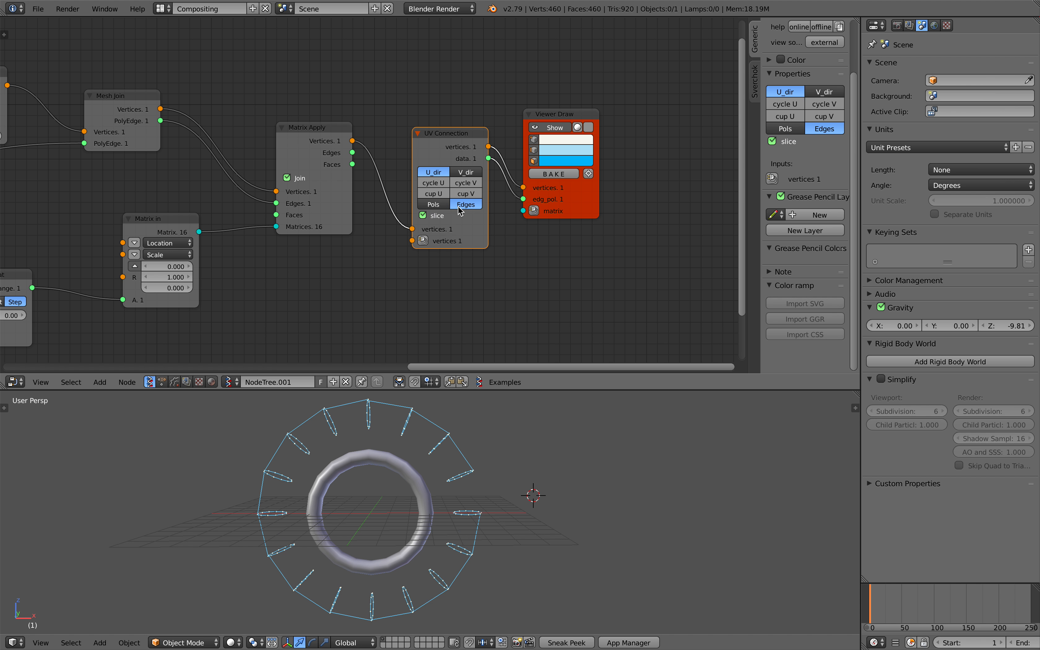
Spread the last UV Connection and Viewer Draw nodes apart to leave space between them.
drag(567, 212, 602, 208)
drag(468, 153, 460, 127)
middle_drag(473, 455, 509, 457)
middle_drag(247, 346, 459, 347)
mouse_move(587, 253)
middle_down()
mouse_move(413, 226)
mouse_move(264, 233)
middle_up()
scroll(372, 216, up, 2)
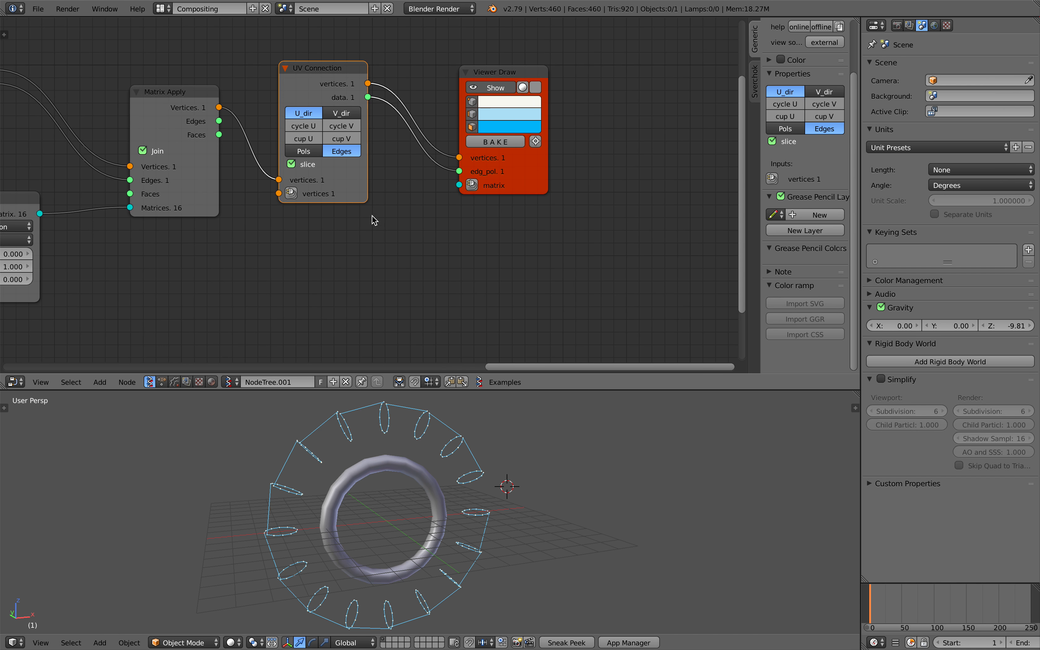
drag(505, 177, 551, 167)
Add a Cylinder node below the last UV Connection and connect its Polygons output to Viewer Draw's edg_pol input.
key(shift+a)
click(426, 204)
text(cyli)
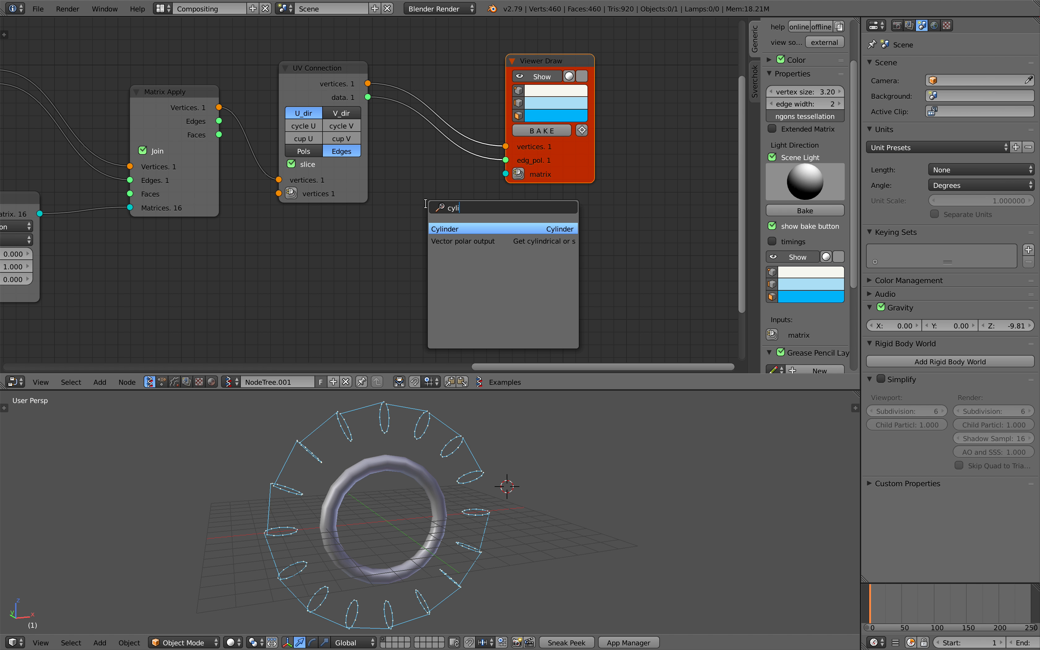
key(Return)
click(421, 244)
drag(442, 254, 506, 161)
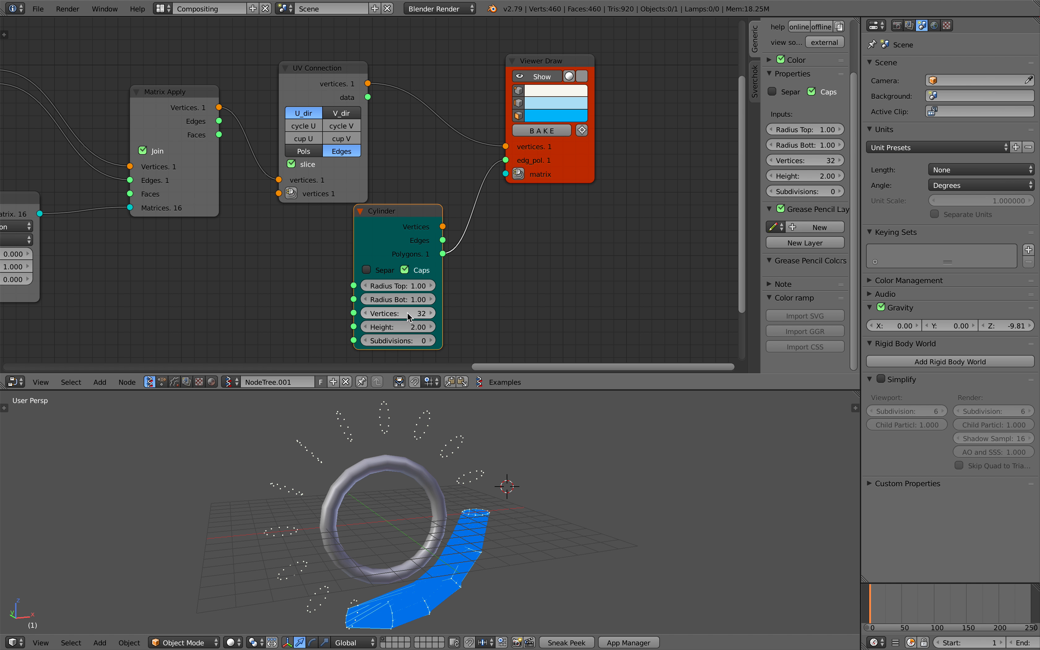
Test a lower vertex count on the Cylinder node, check the upstream Int nodes, and set Vertices to 12.
drag(408, 312, 397, 312)
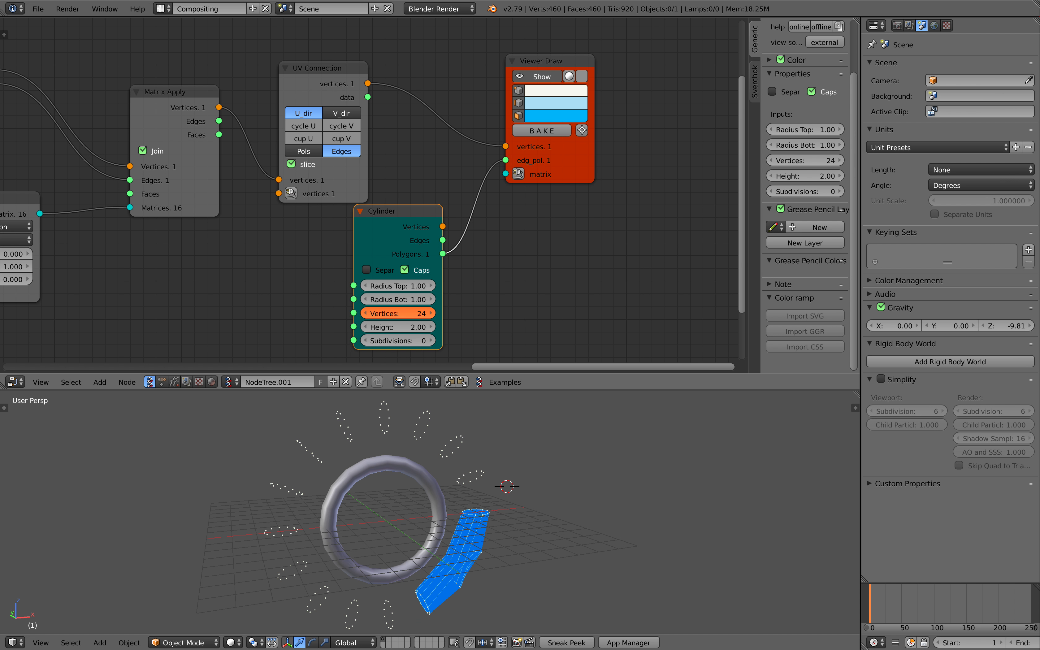
click(477, 307)
scroll(468, 302, down, 2)
middle_drag(467, 302, 611, 260)
middle_drag(271, 234, 652, 211)
middle_drag(253, 293, 297, 283)
middle_drag(198, 303, 512, 278)
middle_drag(641, 230, 133, 234)
middle_drag(667, 196, 255, 233)
scroll(258, 233, up, 1)
text(12)
click(451, 235)
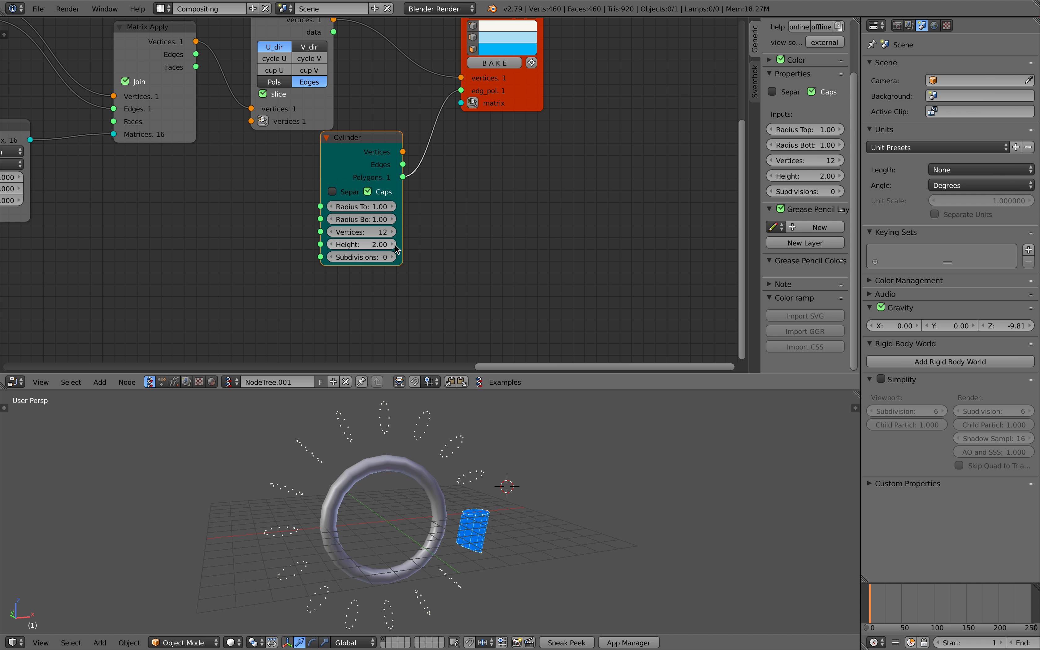
Raise the Cylinder node's Subdivisions step by step and settle on 14.
click(394, 258)
click(394, 258)
click(394, 258)
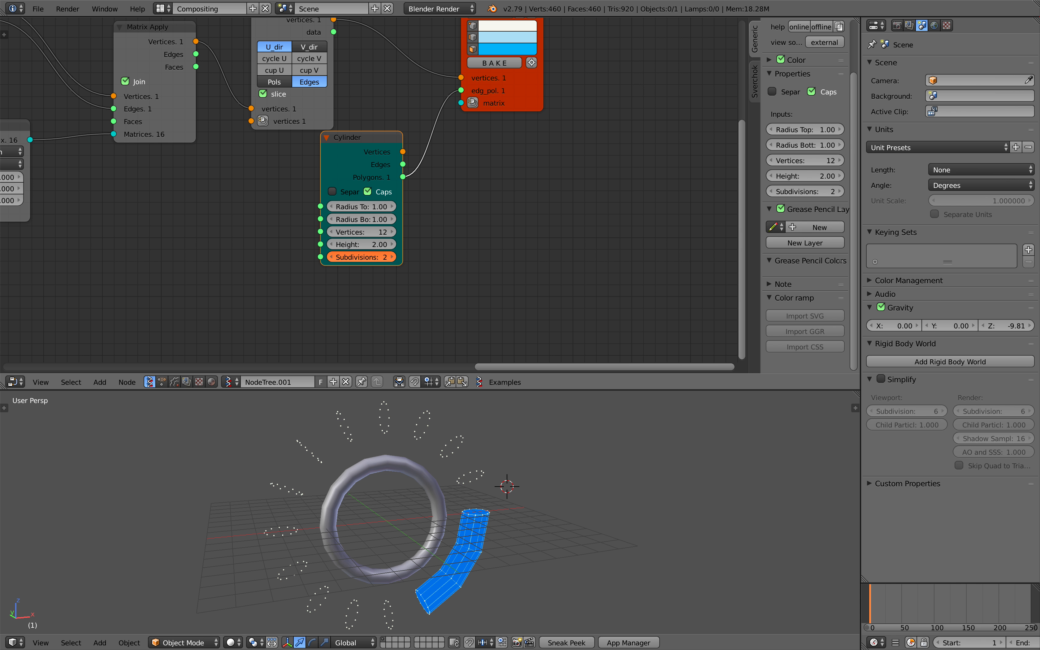
click(394, 257)
click(394, 258)
click(394, 258)
click(394, 257)
click(392, 258)
click(393, 258)
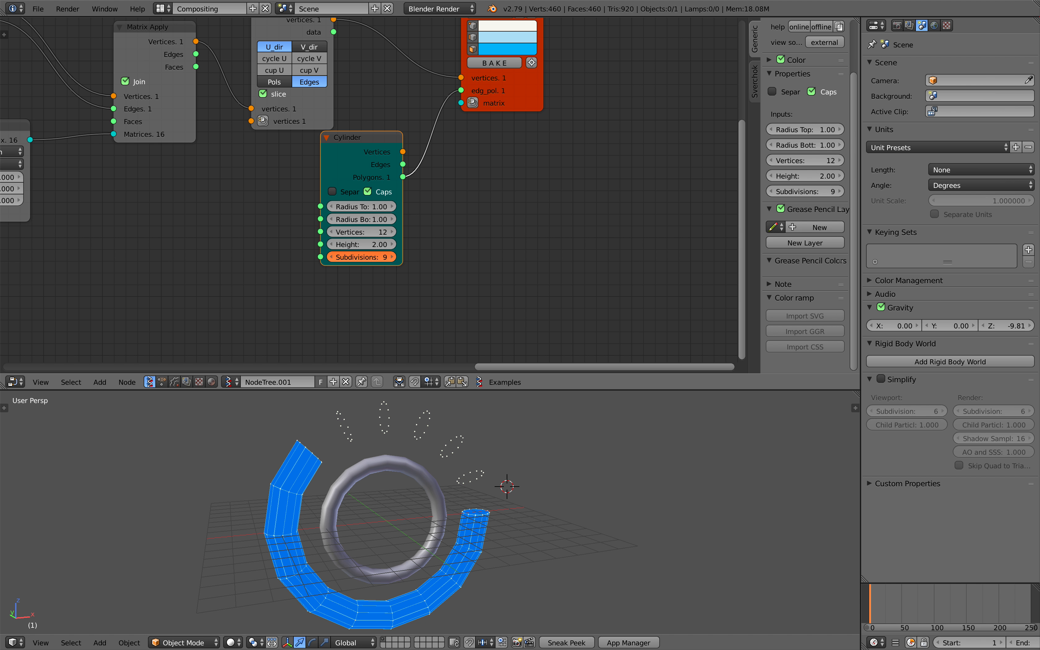
click(393, 257)
click(393, 258)
click(393, 257)
click(393, 258)
click(393, 257)
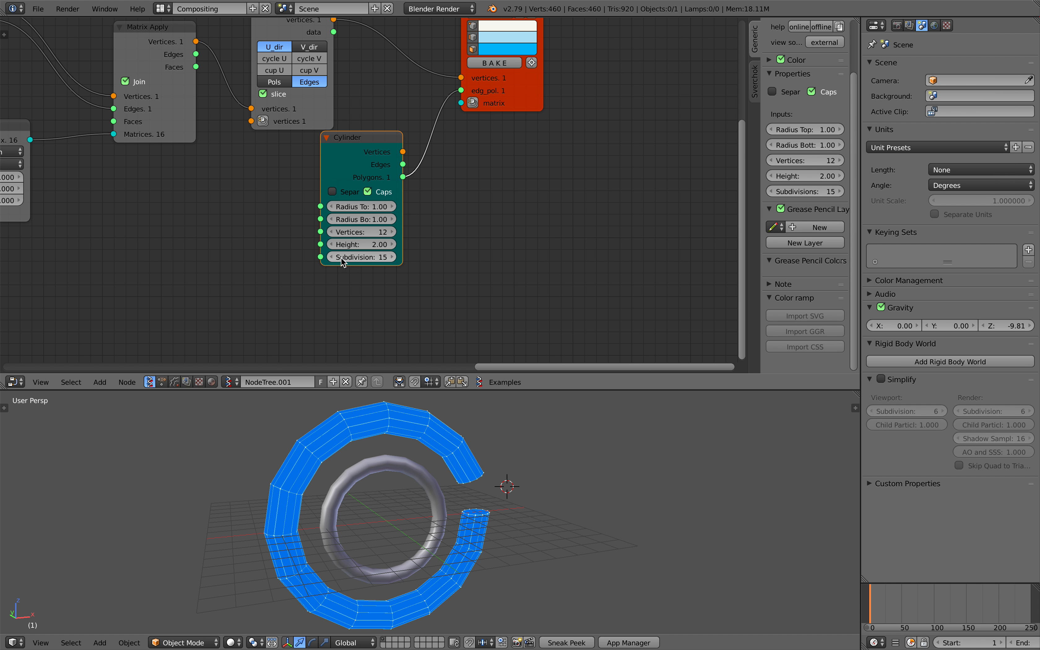
click(329, 258)
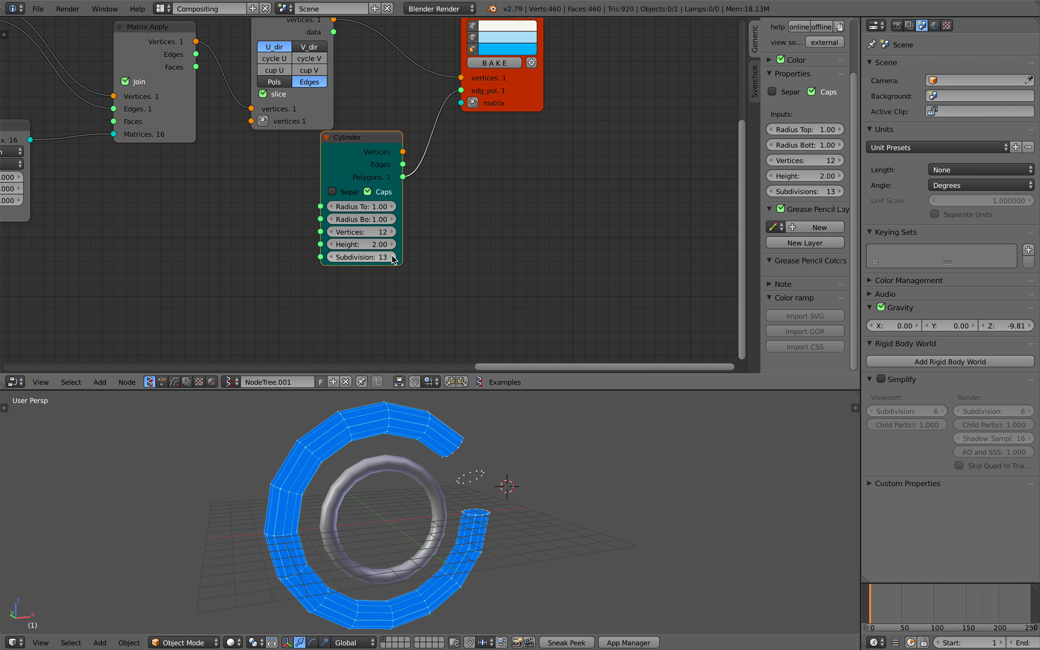
click(393, 258)
Move the last UV Connection node upward and tuck the Cylinder node just beneath it.
middle_drag(393, 257, 389, 295)
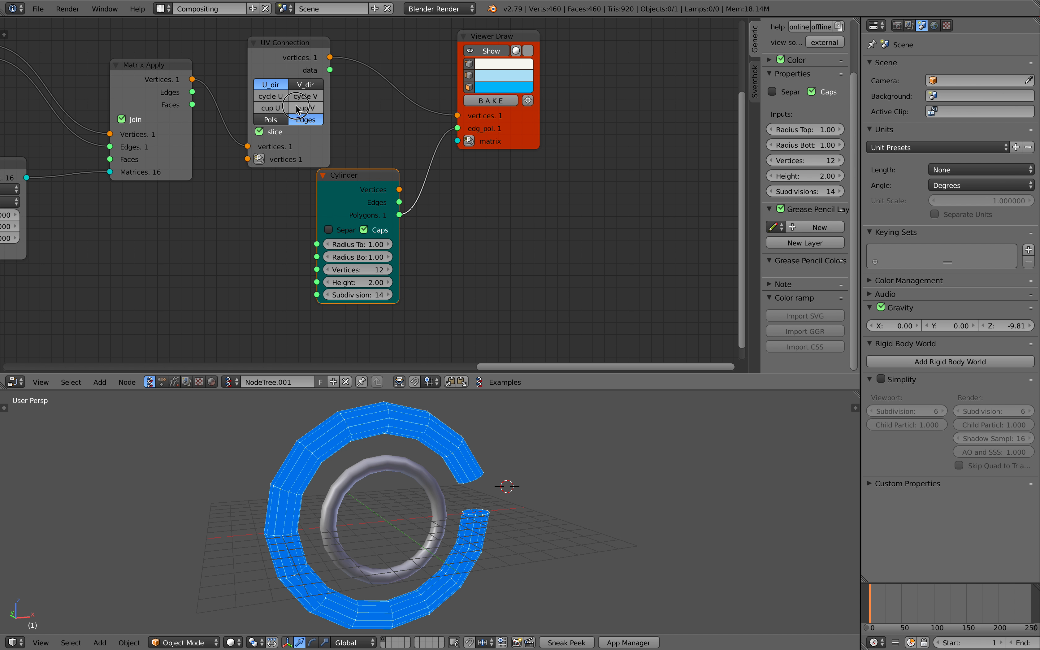
drag(325, 72, 370, 49)
click(326, 97)
click(349, 97)
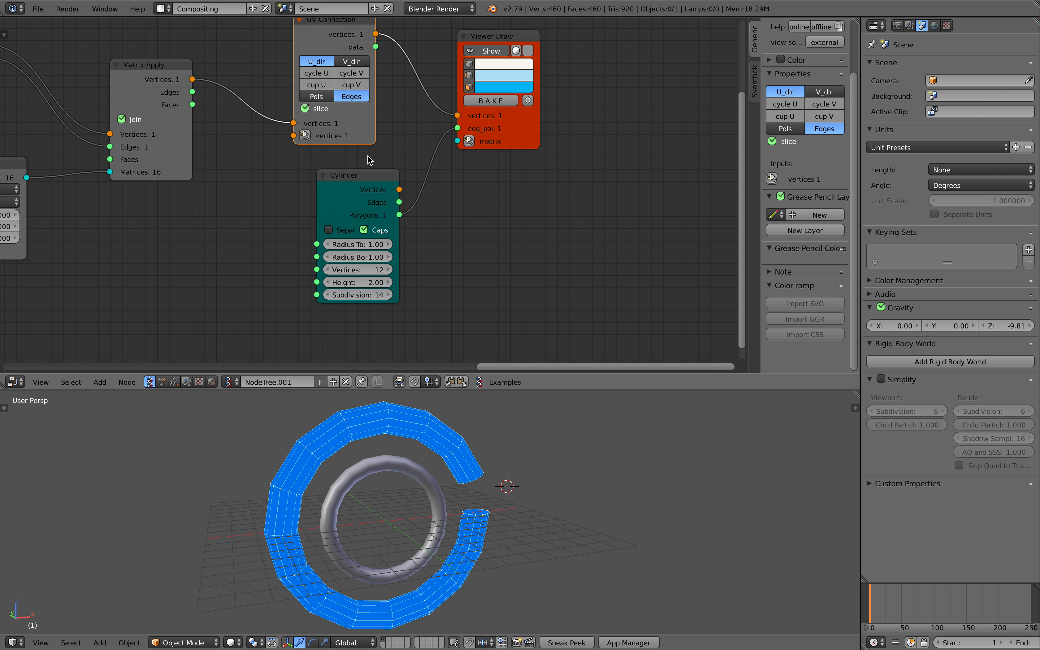
drag(359, 194, 325, 172)
Save over the blend file and view the generated tube from another angle.
key(ctrl+s)
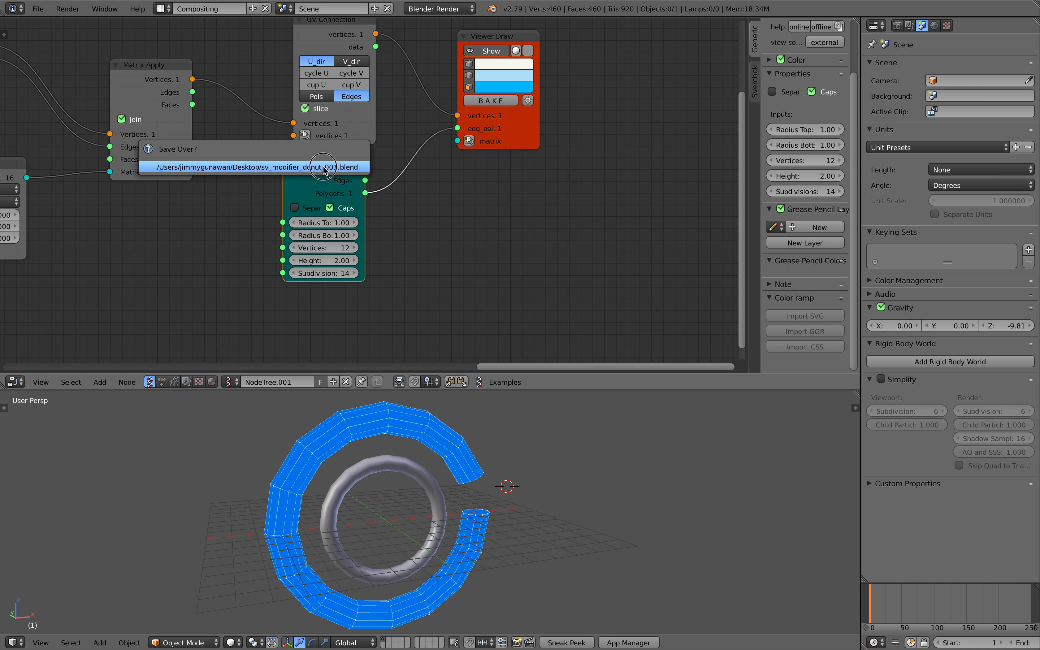
click(324, 167)
key(ctrl+s)
middle_drag(510, 465, 472, 474)
click(495, 452)
Duplicate the modifier-based donut object and place the copy beside the original.
scroll(464, 192, down, 2)
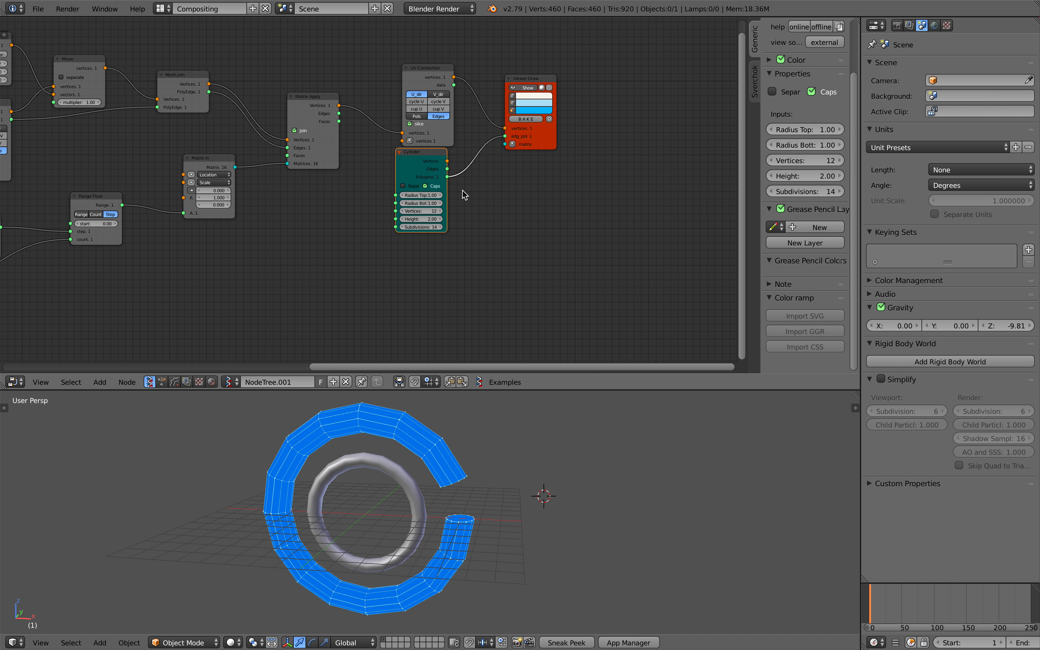
right_click(415, 494)
key(shift+d)
click(683, 500)
key(Home)
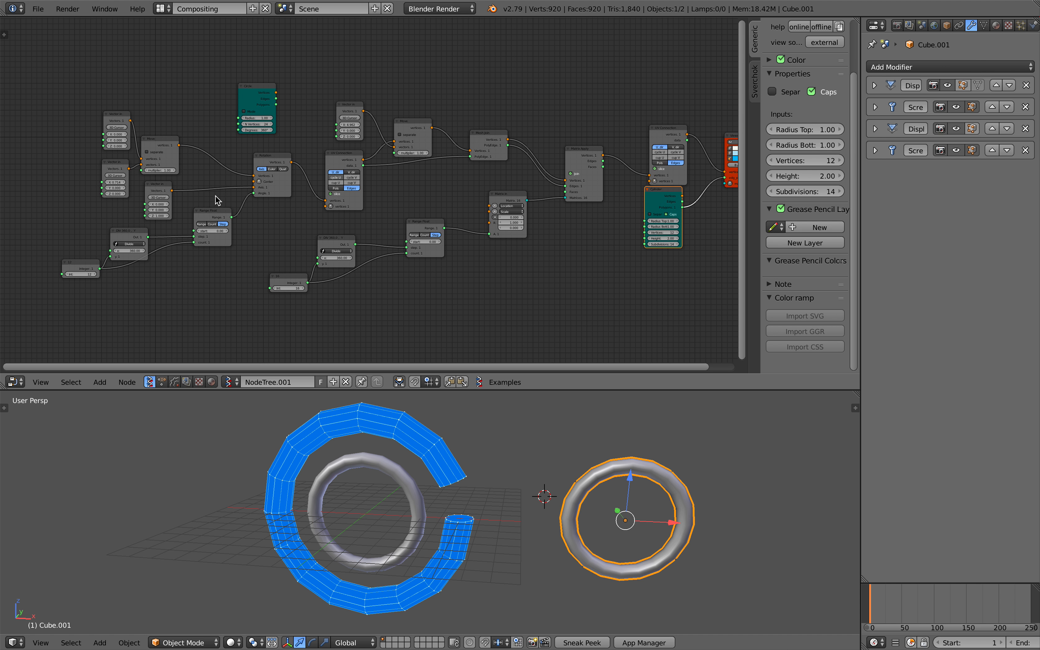
scroll(460, 232, up, 3)
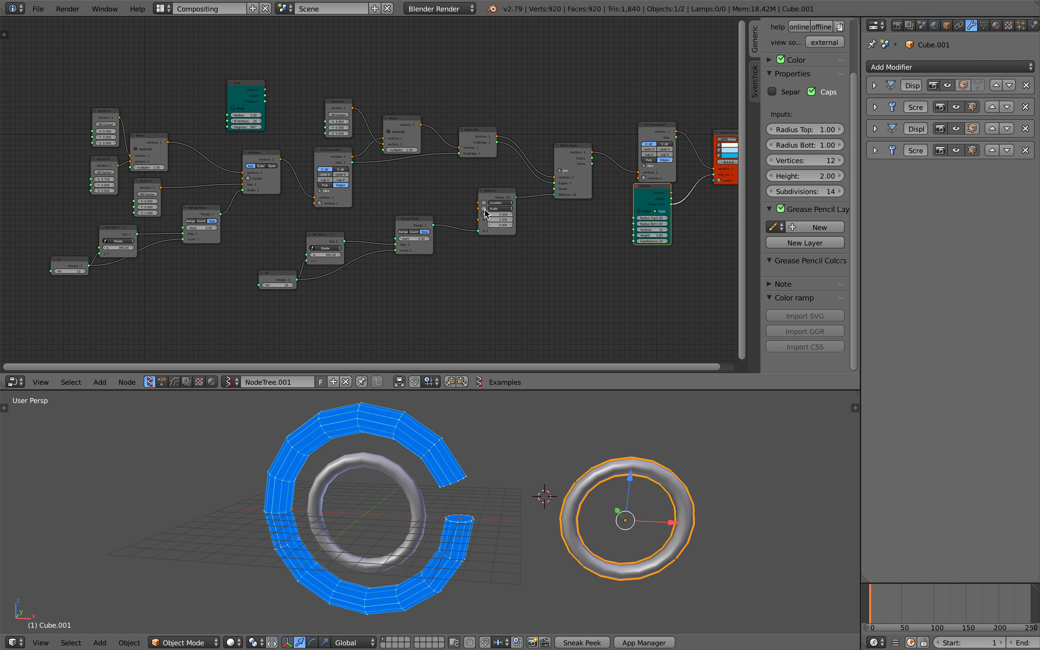
middle_drag(432, 215, 209, 201)
middle_drag(195, 141, 279, 160)
scroll(374, 175, up, 2)
click(1005, 37)
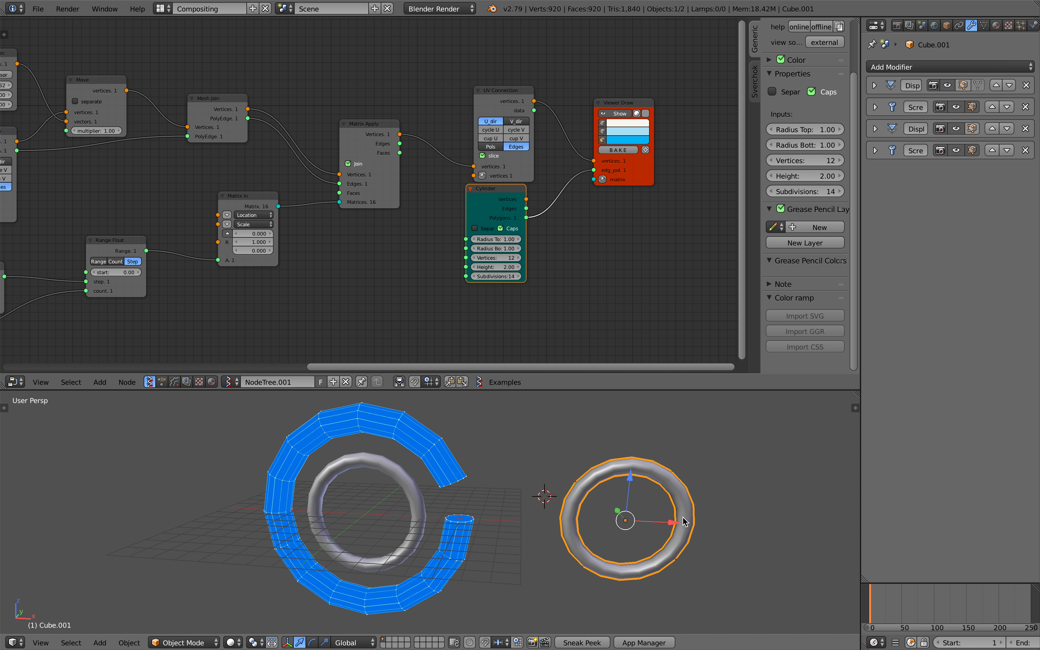
Shrink the node editor's side region so the node tree gets more room.
middle_drag(678, 499, 487, 468)
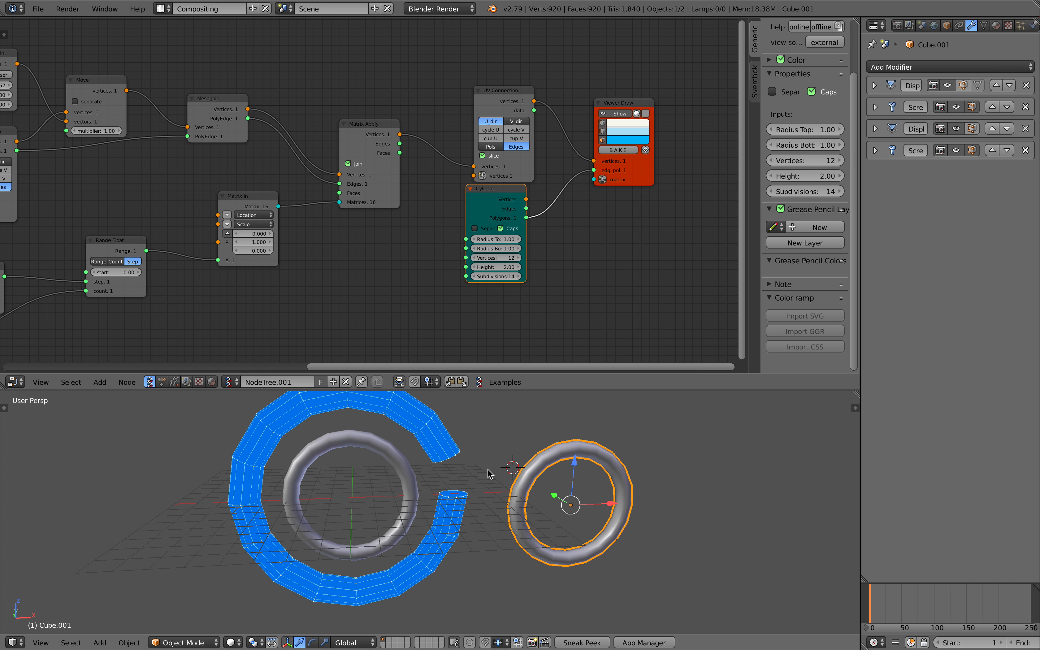
middle_drag(468, 401, 424, 426)
scroll(339, 243, down, 2)
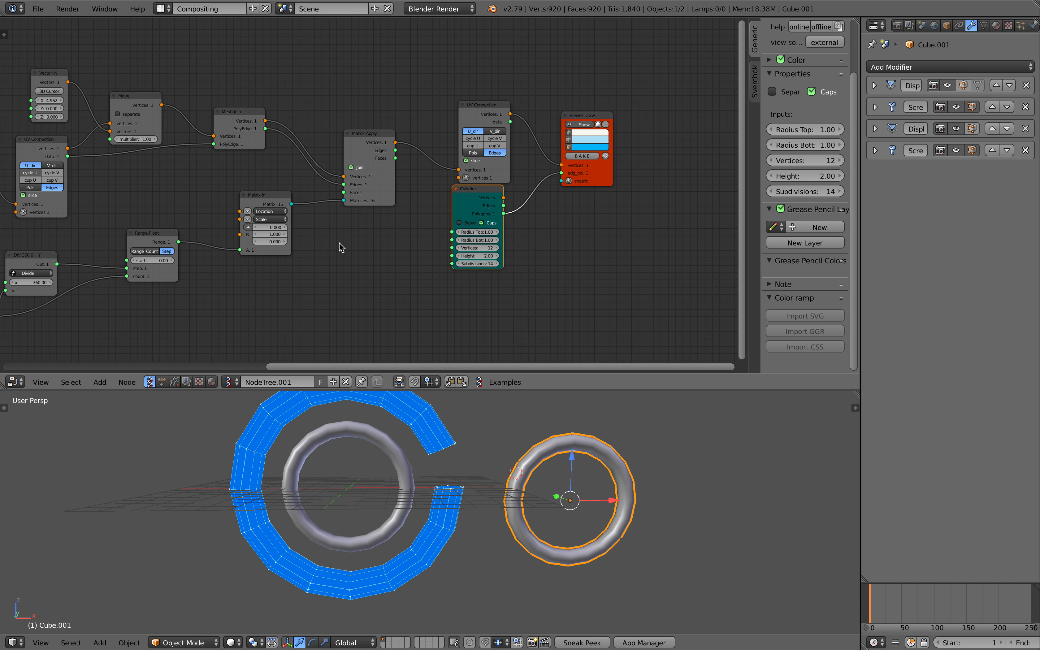
middle_drag(339, 243, 418, 233)
drag(749, 196, 849, 200)
middle_drag(360, 190, 425, 184)
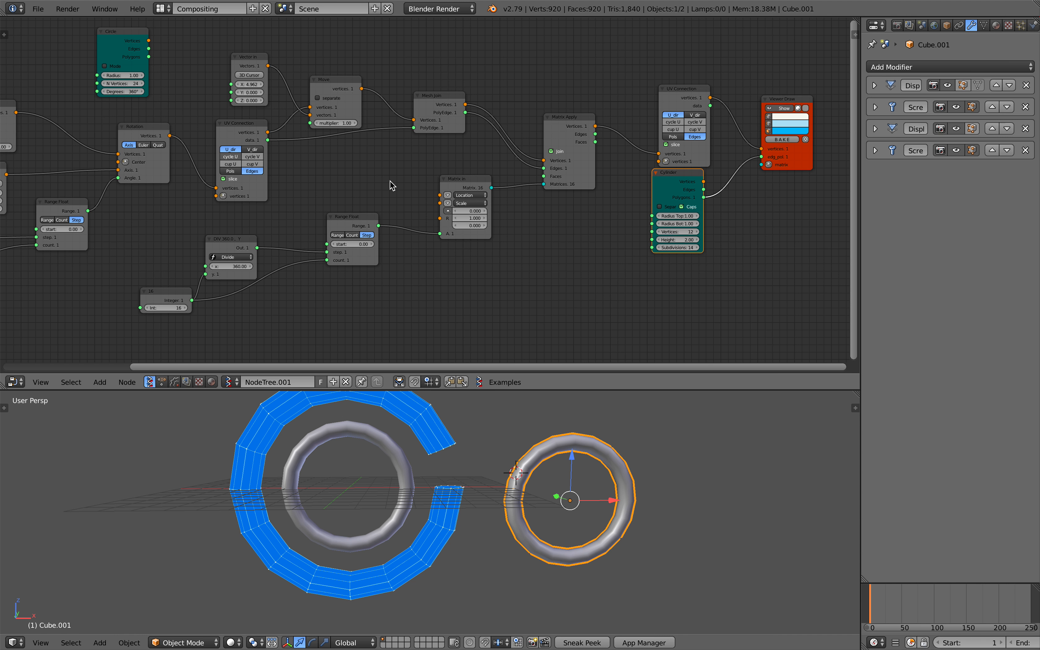
middle_drag(471, 181, 434, 190)
Expand the first Displace modifier of the copied donut and raise its strength to 2.160.
click(875, 86)
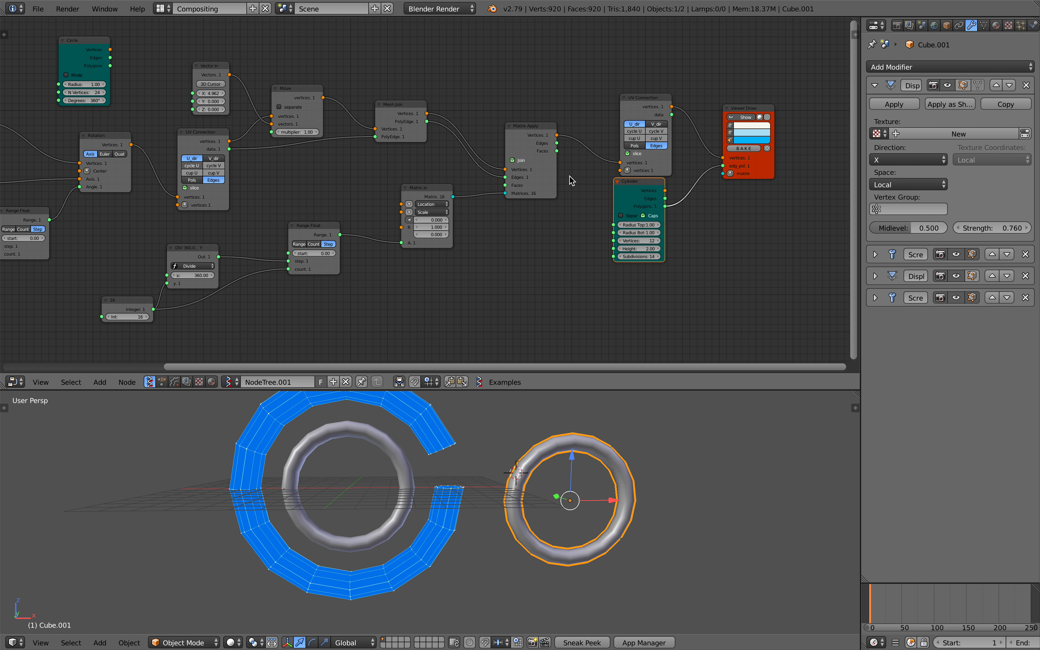
middle_drag(575, 197, 573, 188)
middle_drag(597, 460, 586, 441)
middle_drag(622, 489, 619, 482)
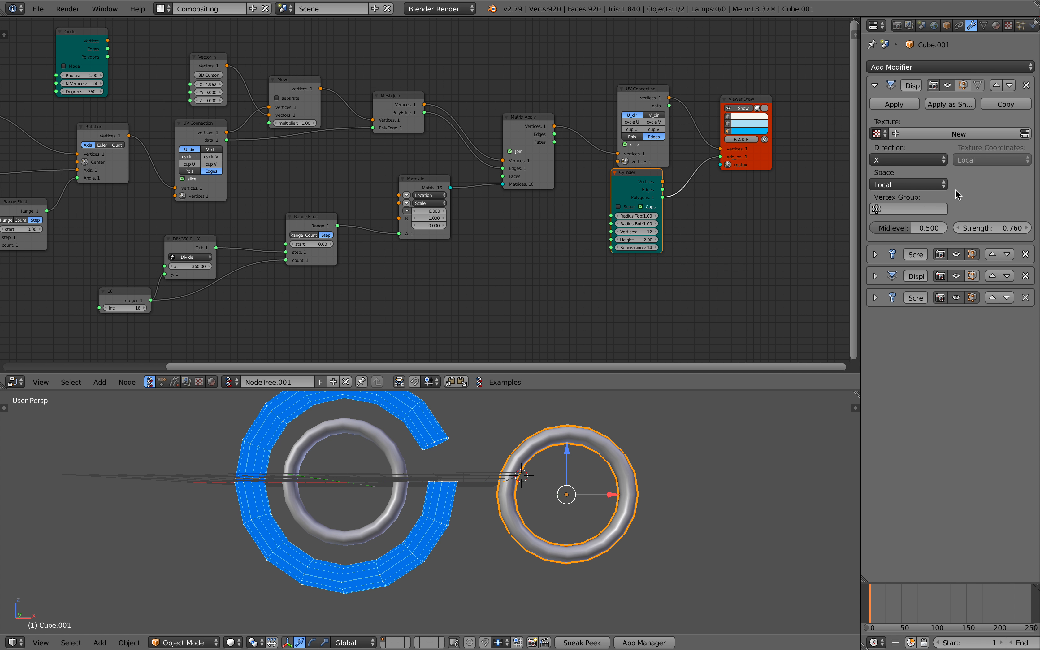
mouse_move(990, 228)
mouse_down()
mouse_move(1014, 228)
mouse_move(1004, 228)
mouse_up()
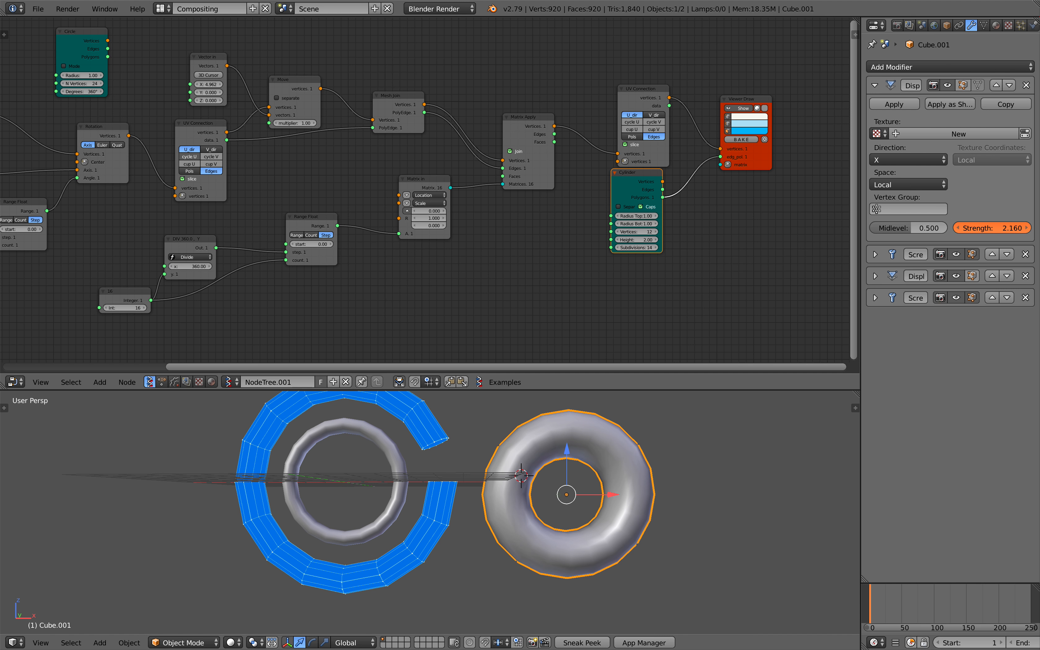
Show the settings of the copy's first Screw and second Displace modifiers, and select the original donut.
click(888, 256)
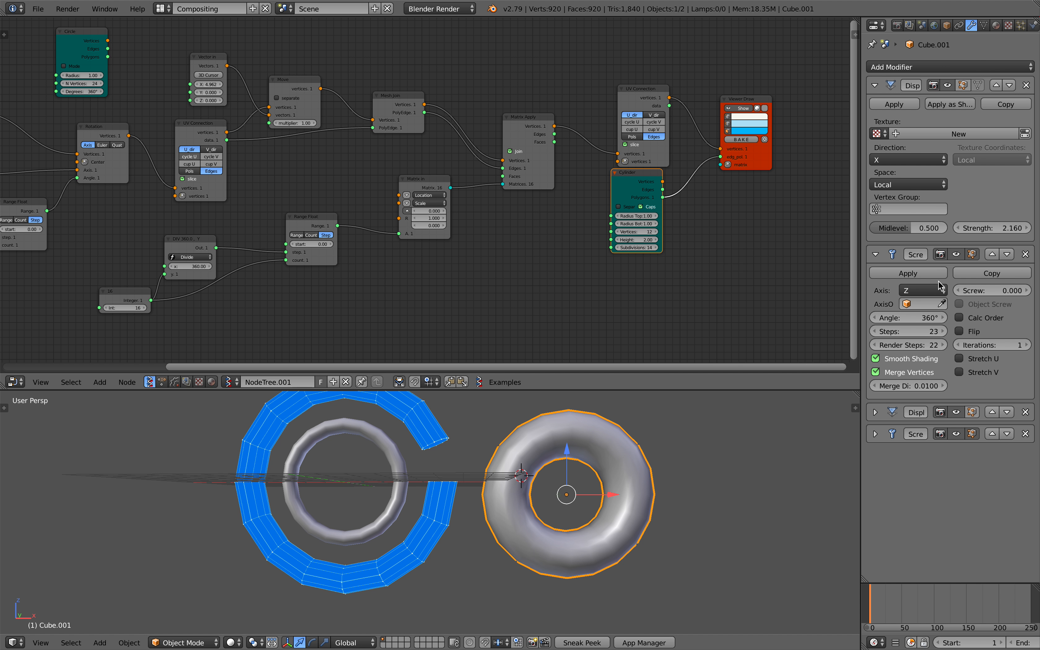
middle_drag(766, 423, 727, 447)
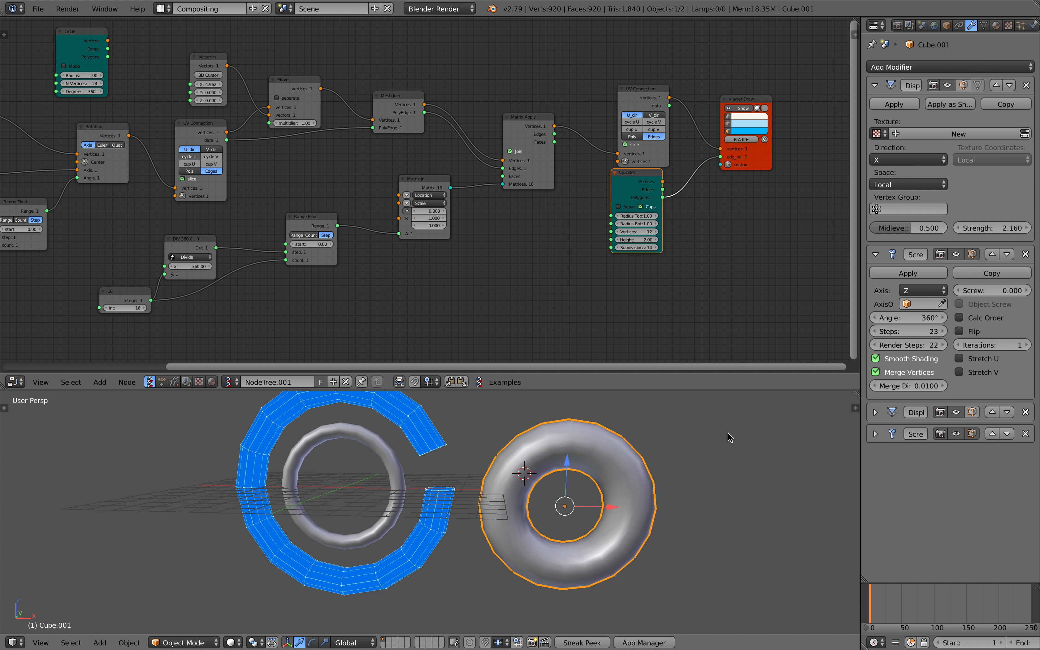
click(881, 413)
middle_drag(610, 503, 497, 455)
right_click(375, 465)
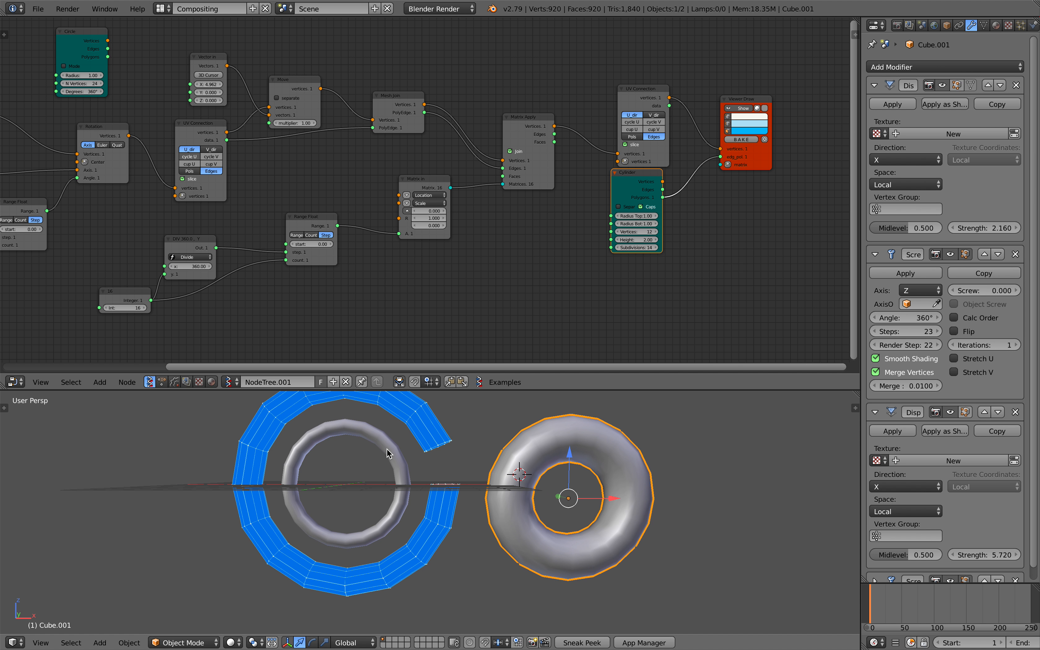
Move the Cylinder and Viewer Draw nodes slightly lower to space out the end of the node chain.
key(Home)
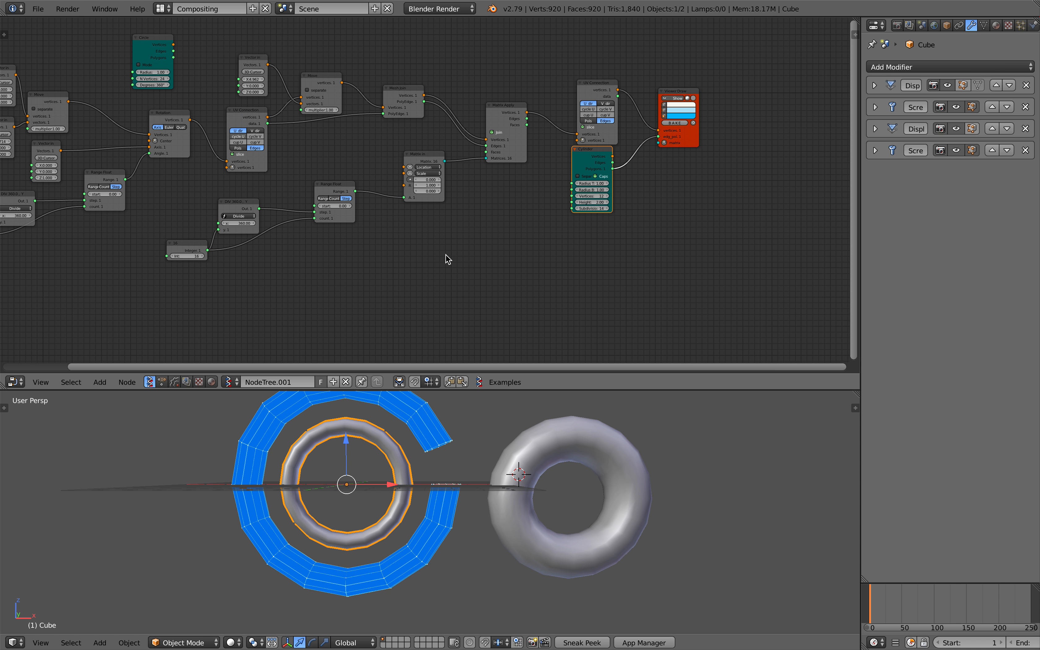
key(a)
key(a)
middle_drag(508, 223, 463, 261)
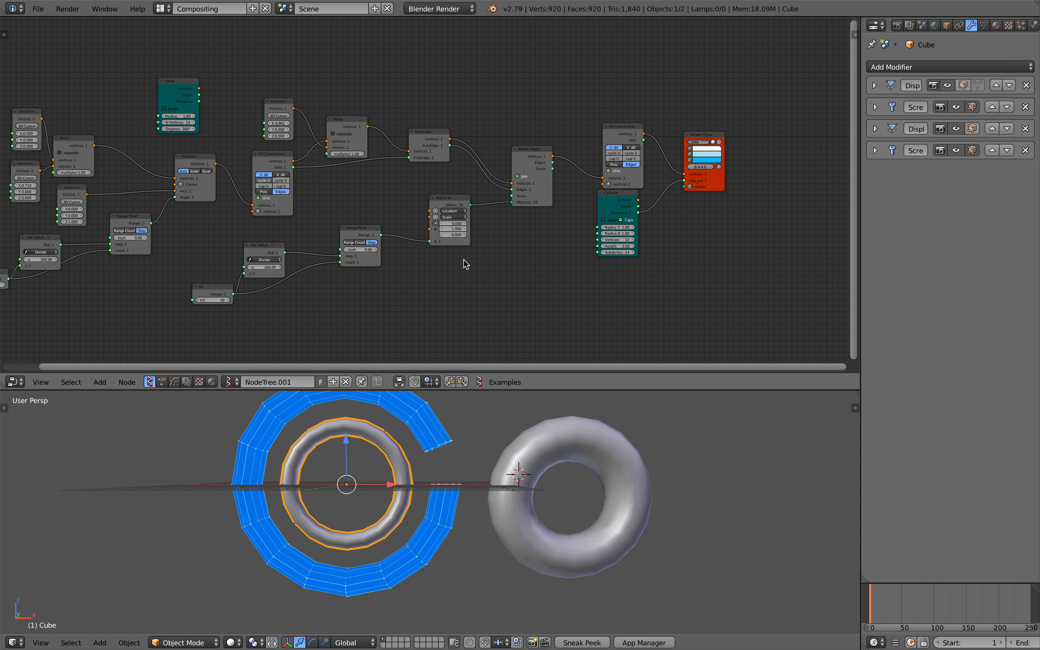
scroll(475, 247, up, 3)
middle_drag(534, 182, 523, 175)
drag(614, 184, 612, 207)
drag(724, 171, 709, 190)
Save over the blend file and view the generated tube and both donuts up close.
key(ctrl+s)
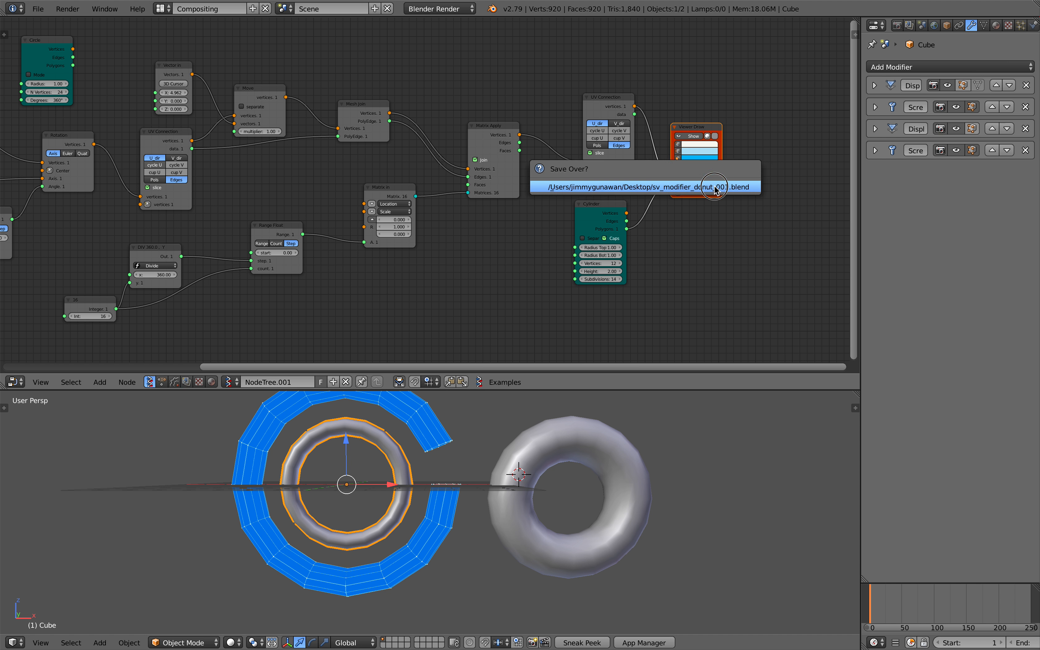
click(711, 189)
middle_drag(699, 203, 670, 201)
scroll(478, 439, up, 3)
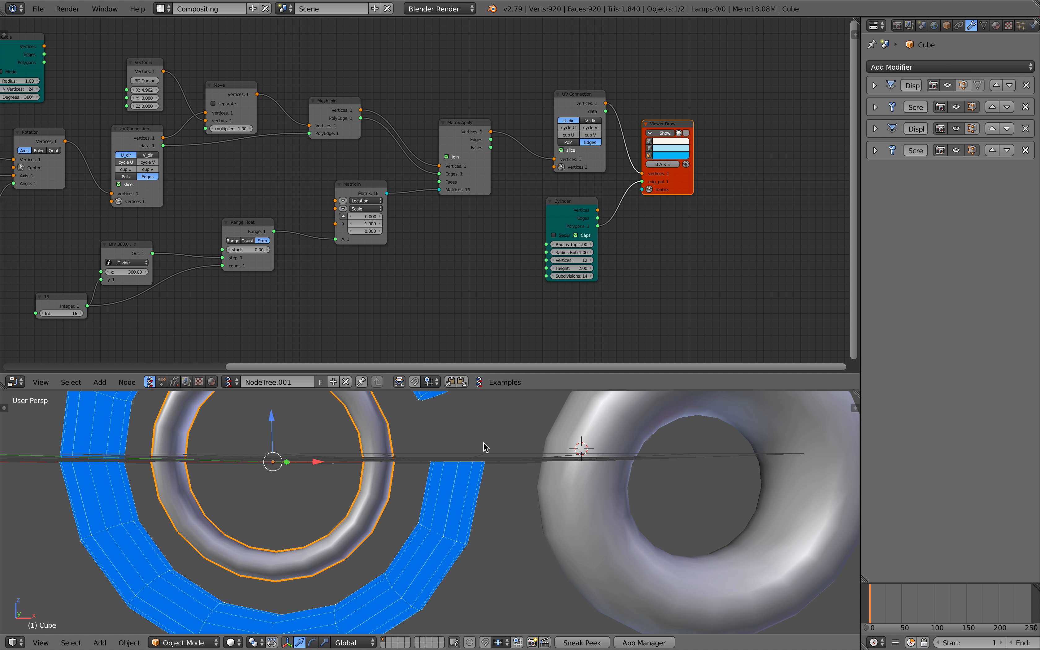
mouse_move(476, 441)
middle_down()
mouse_move(505, 464)
mouse_move(468, 447)
middle_up()
Link the integer 12 node's output to the Cylinder node's Vertices input.
middle_drag(411, 178, 555, 165)
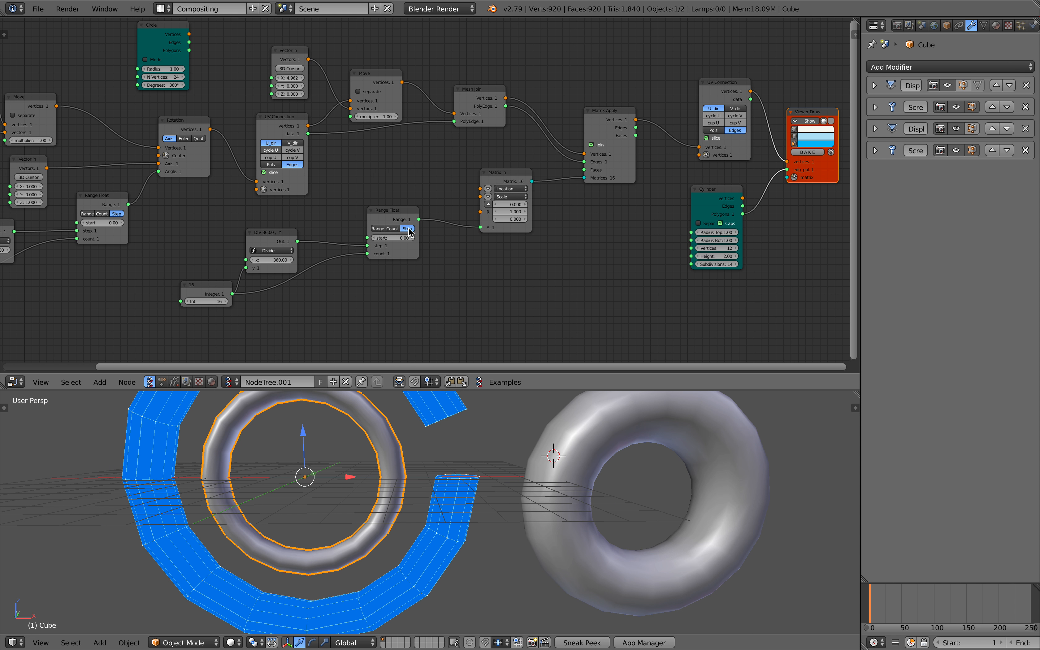
middle_drag(408, 228, 529, 195)
mouse_move(345, 266)
mouse_down()
mouse_move(319, 266)
mouse_move(345, 266)
mouse_up()
scroll(433, 483, down, 3)
middle_drag(321, 339, 402, 339)
mouse_move(130, 247)
mouse_down()
mouse_move(114, 248)
mouse_move(129, 248)
mouse_up()
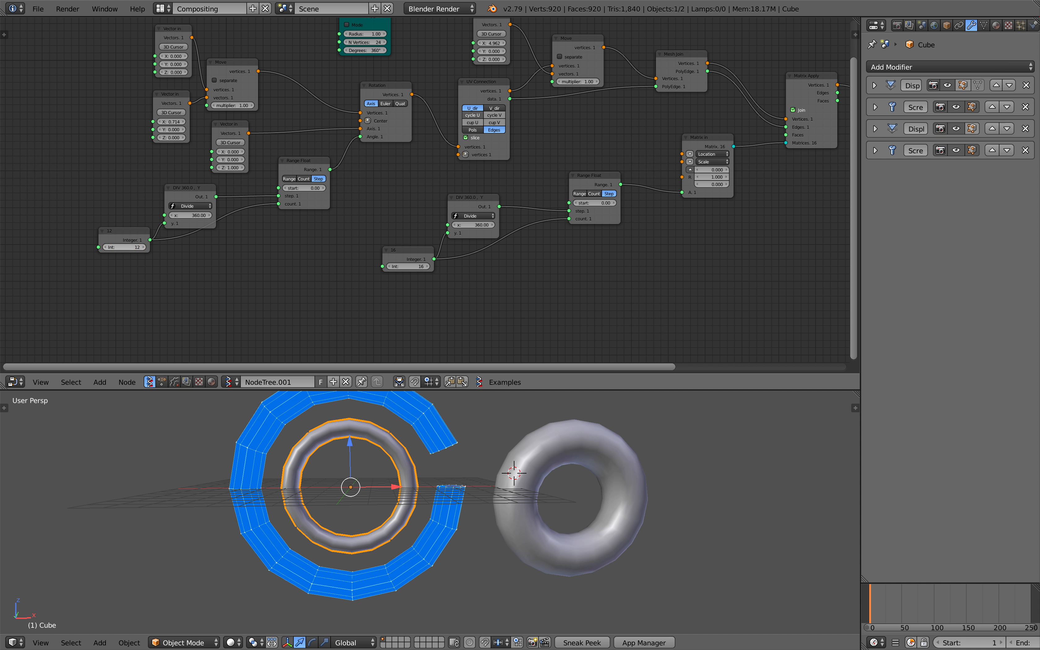
middle_drag(153, 248, 193, 239)
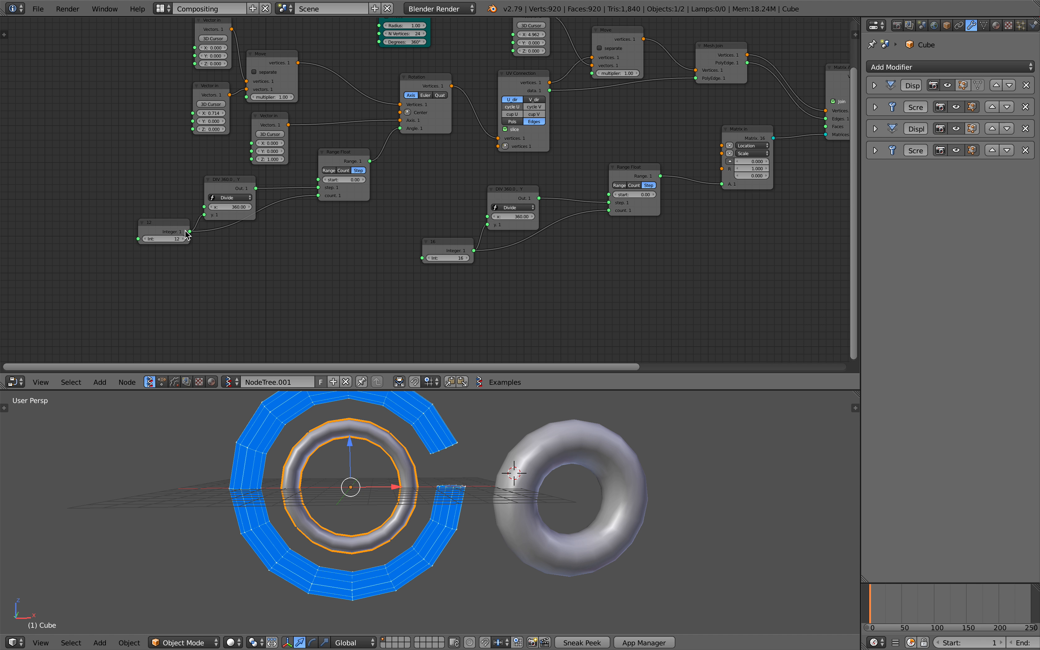
drag(178, 226, 157, 232)
middle_drag(416, 253, 226, 247)
scroll(183, 254, down, 1)
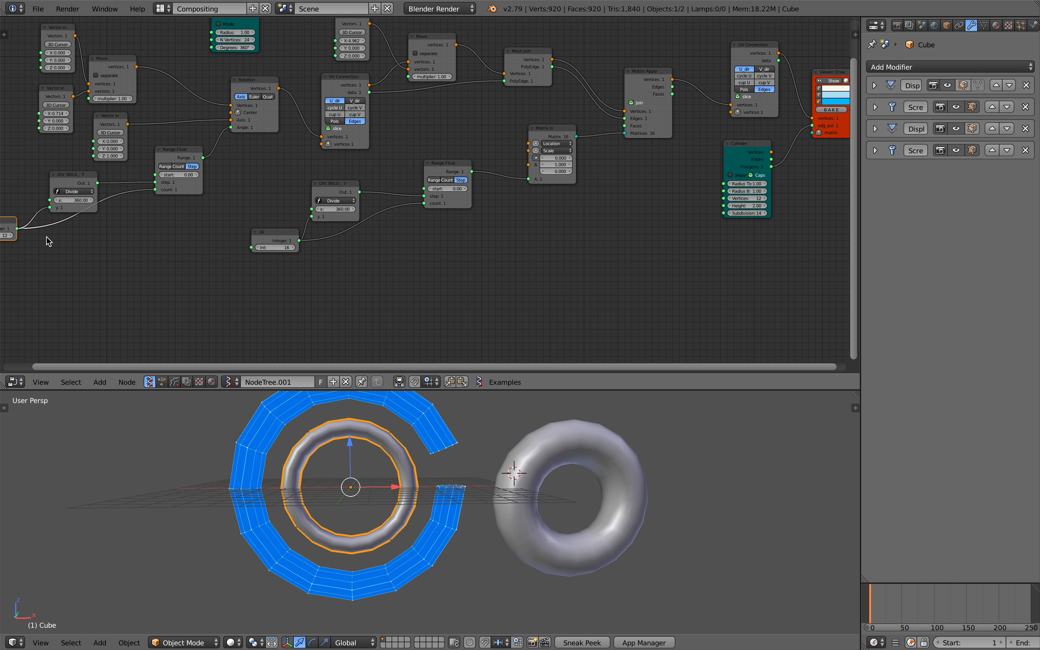
drag(17, 230, 724, 198)
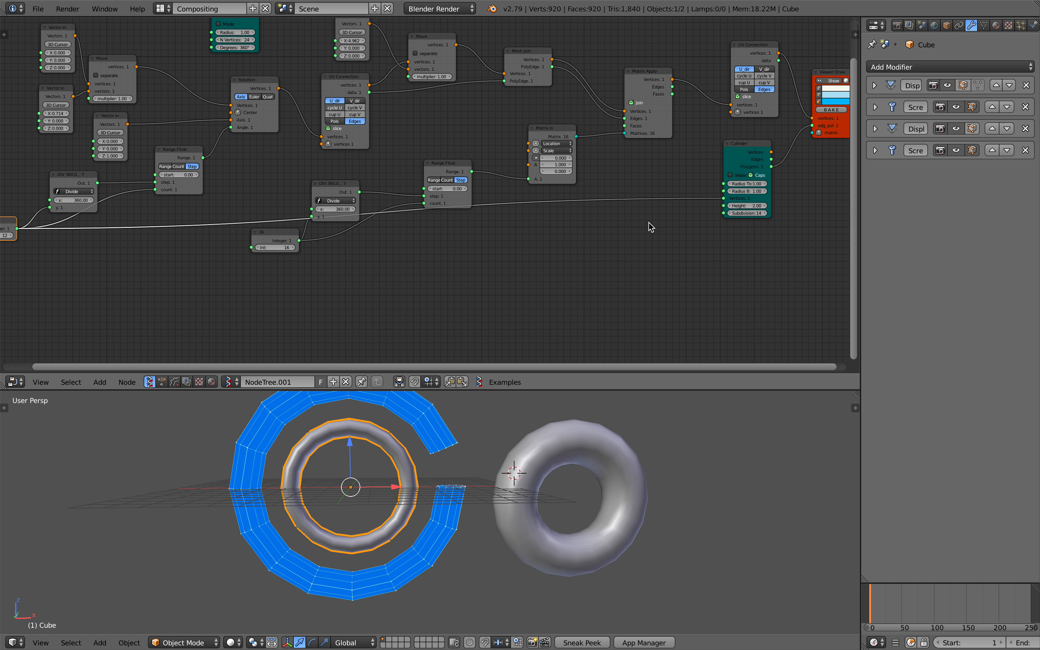
Add a Math MK2 node below the second Range Float node and set its function to Sub.
middle_drag(650, 226, 703, 216)
drag(339, 235, 337, 245)
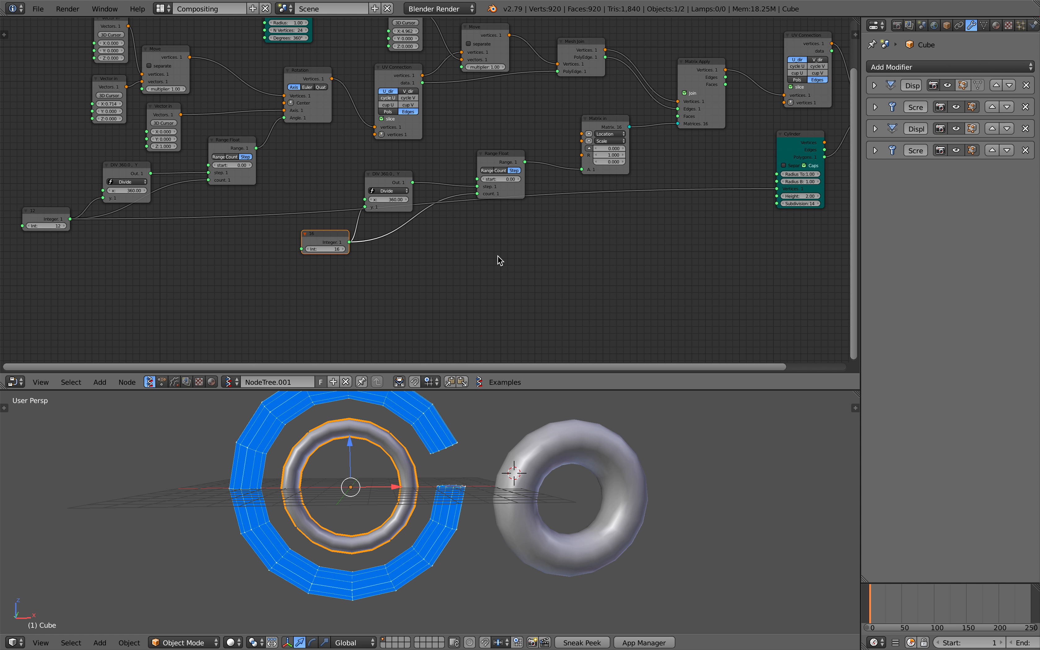
scroll(497, 258, up, 1)
middle_drag(492, 260, 395, 241)
key(shift+a)
click(395, 238)
text(math)
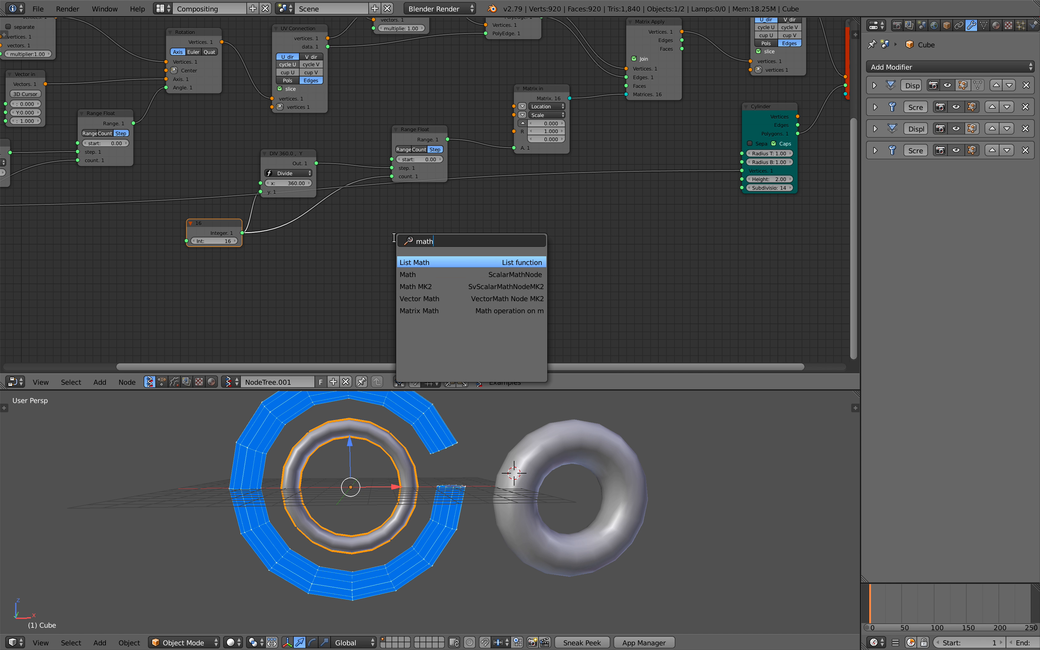
key(Down)
key(Down)
key(Return)
click(439, 228)
click(462, 250)
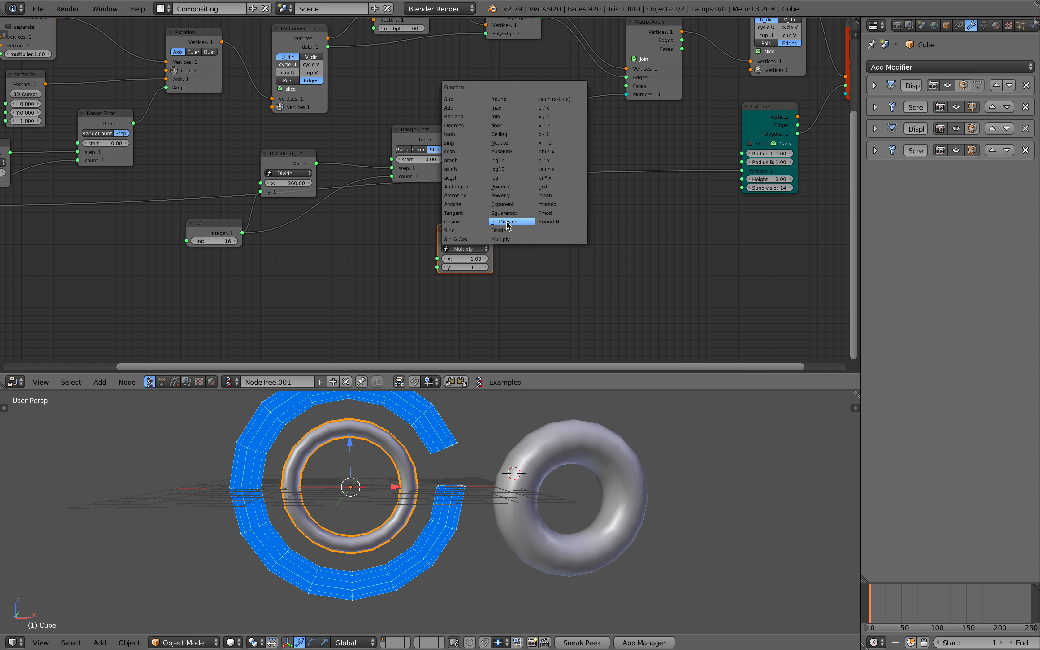
click(449, 100)
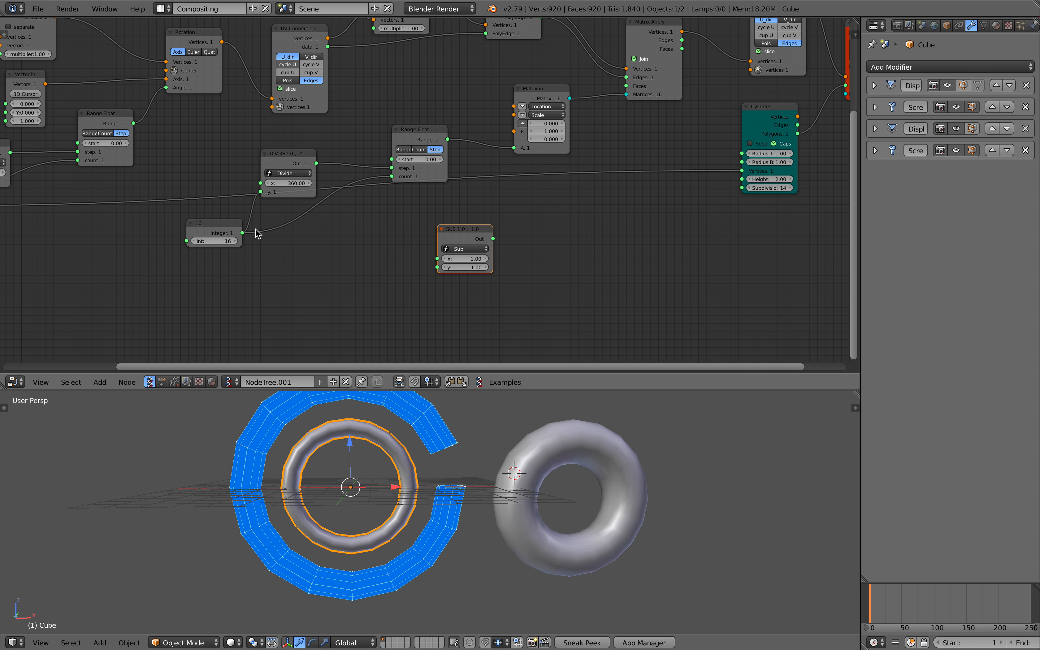
Feed the integer 16 node into the Sub node's x, set y to 2.00, and link the output to the Cylinder's Subdivisions.
drag(242, 233, 437, 258)
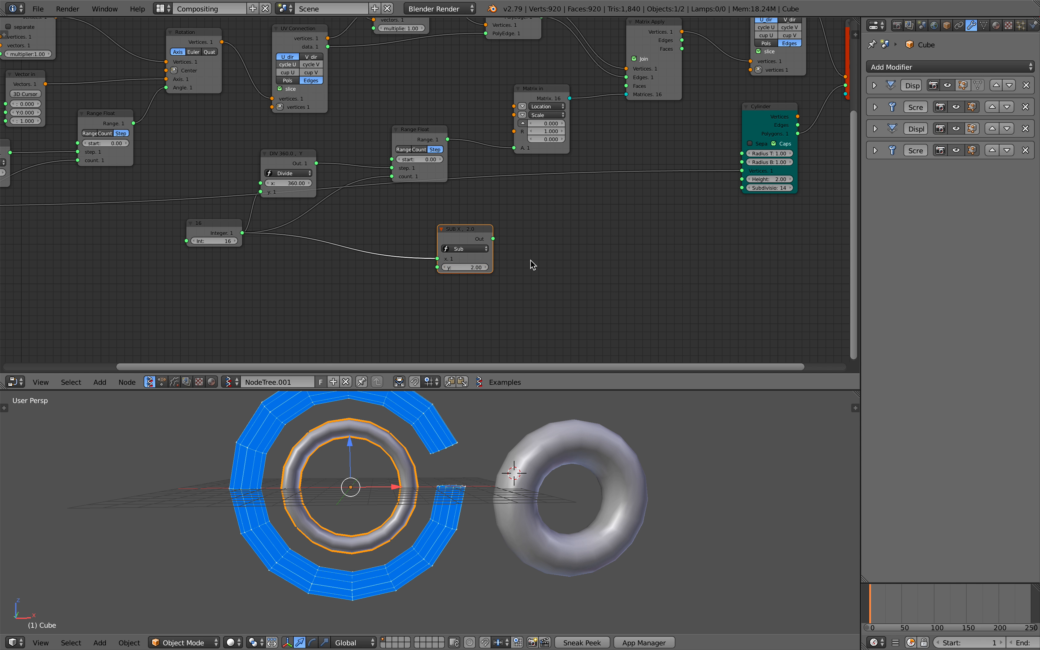
drag(493, 239, 742, 188)
scroll(734, 199, down, 2)
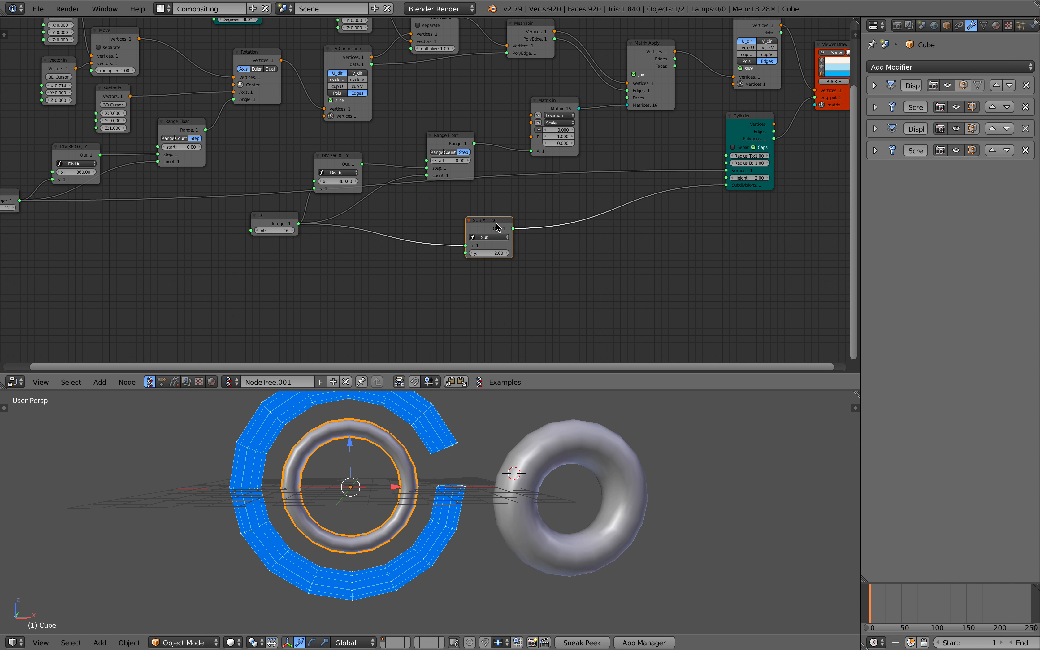
Lower the ring's integer node to 14 and the tube profile's integer node to 10, saving over the blend file.
mouse_move(298, 223)
mouse_down()
mouse_move(331, 223)
mouse_move(309, 224)
mouse_up()
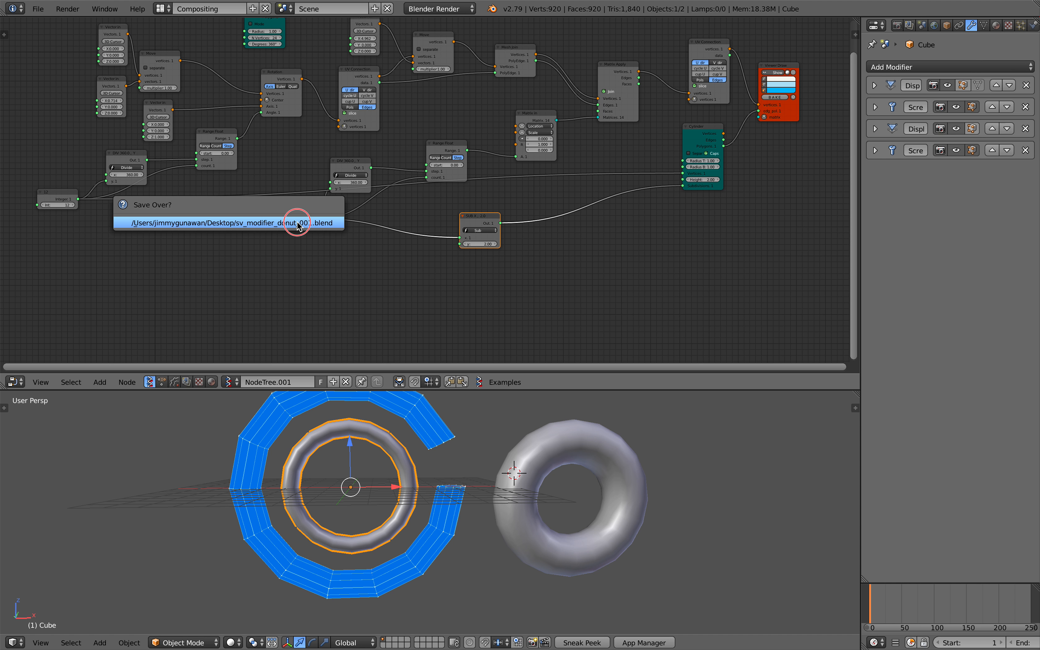
click(72, 205)
drag(65, 205, 60, 205)
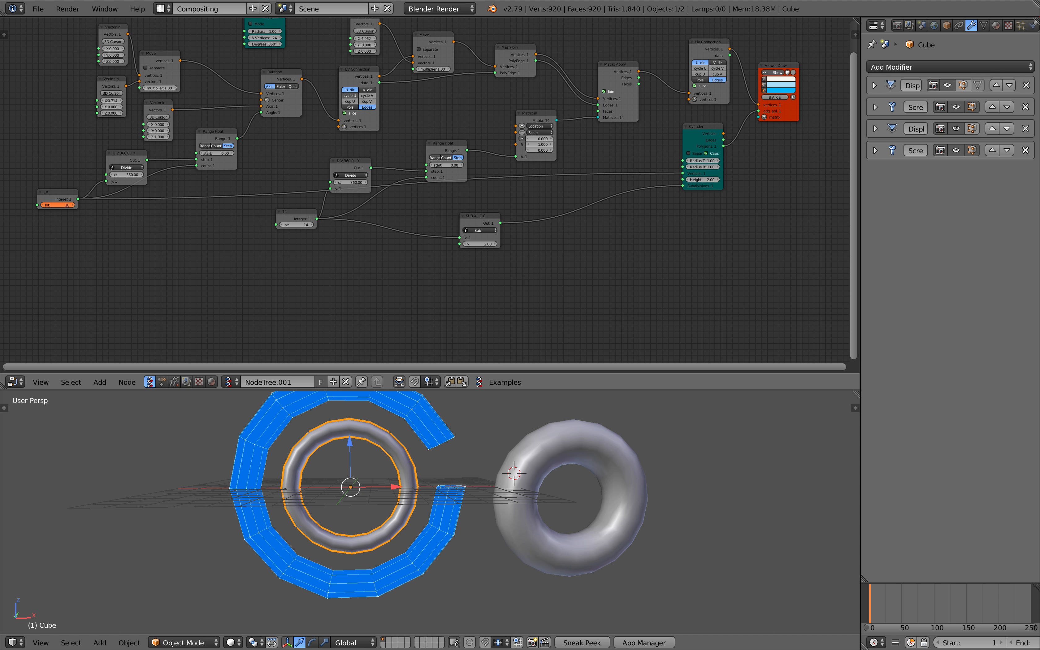
key(ctrl+s)
click(432, 527)
Examine the complete node tree and compare the generated tube with the two modifier-based donuts.
mouse_move(432, 528)
middle_down()
mouse_move(448, 525)
mouse_move(428, 516)
middle_up()
scroll(448, 524, down, 1)
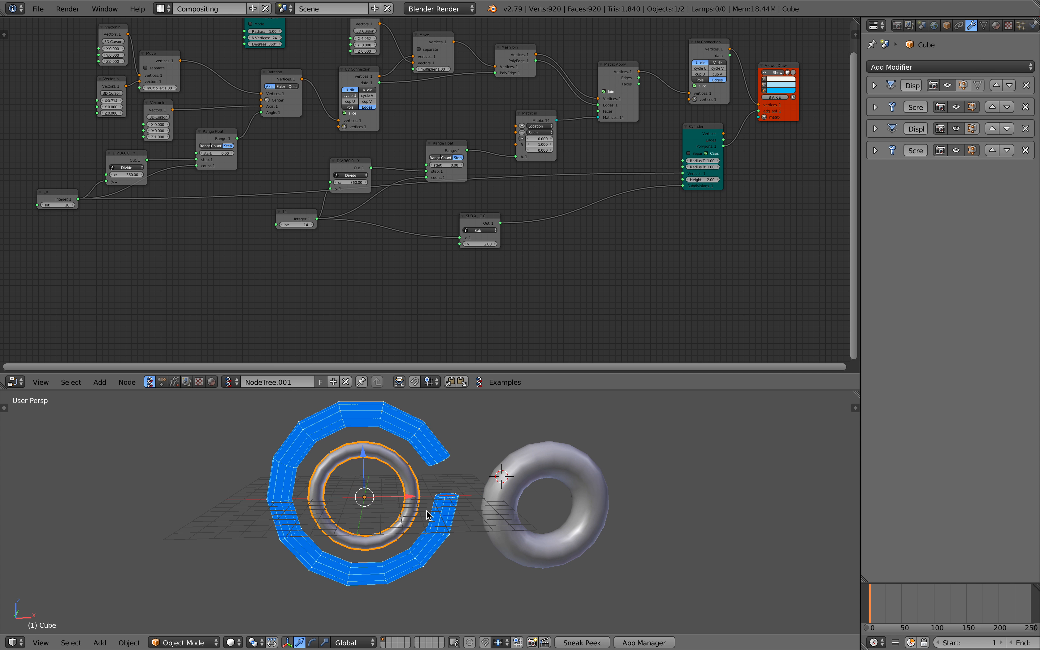
scroll(390, 214, down, 1)
middle_drag(396, 220, 385, 263)
scroll(385, 263, up, 2)
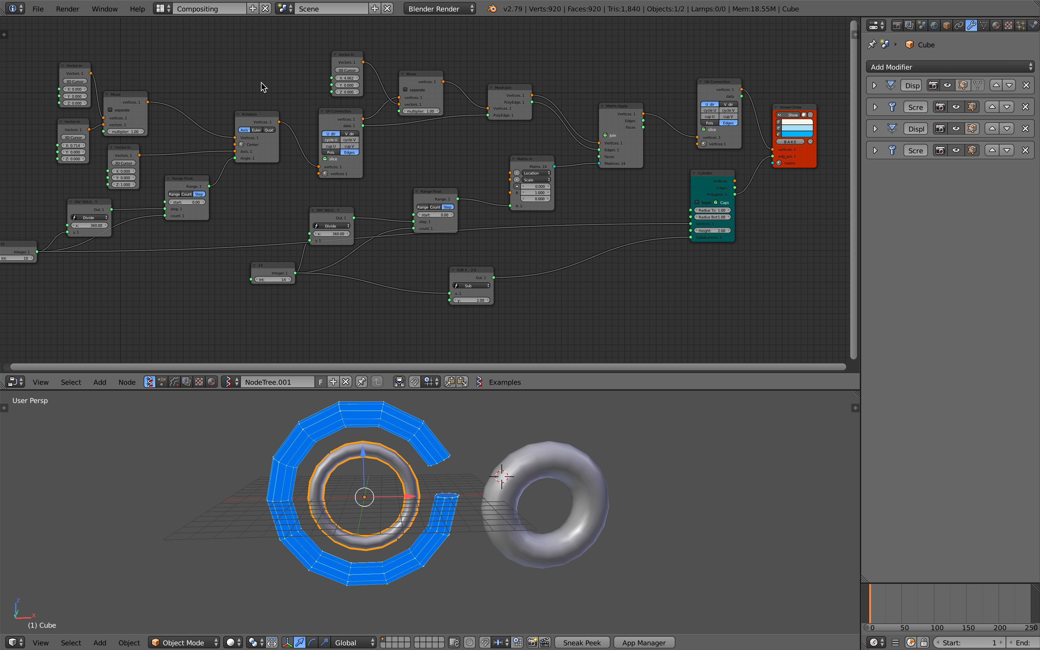
middle_drag(419, 460, 434, 431)
scroll(411, 346, down, 2)
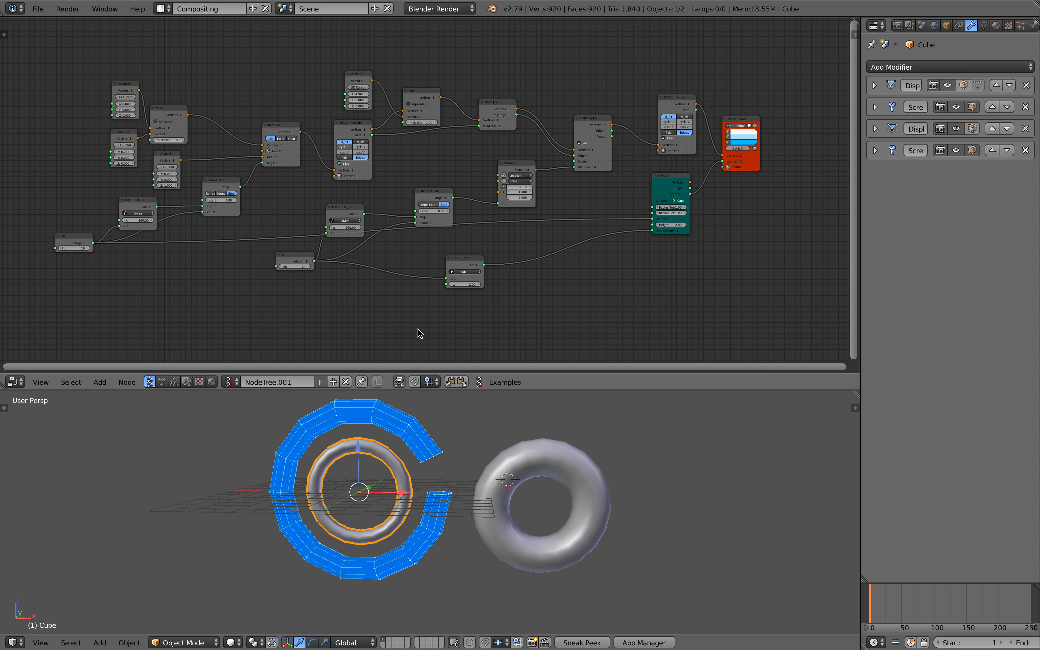
scroll(419, 335, up, 1)
middle_drag(404, 356, 411, 352)
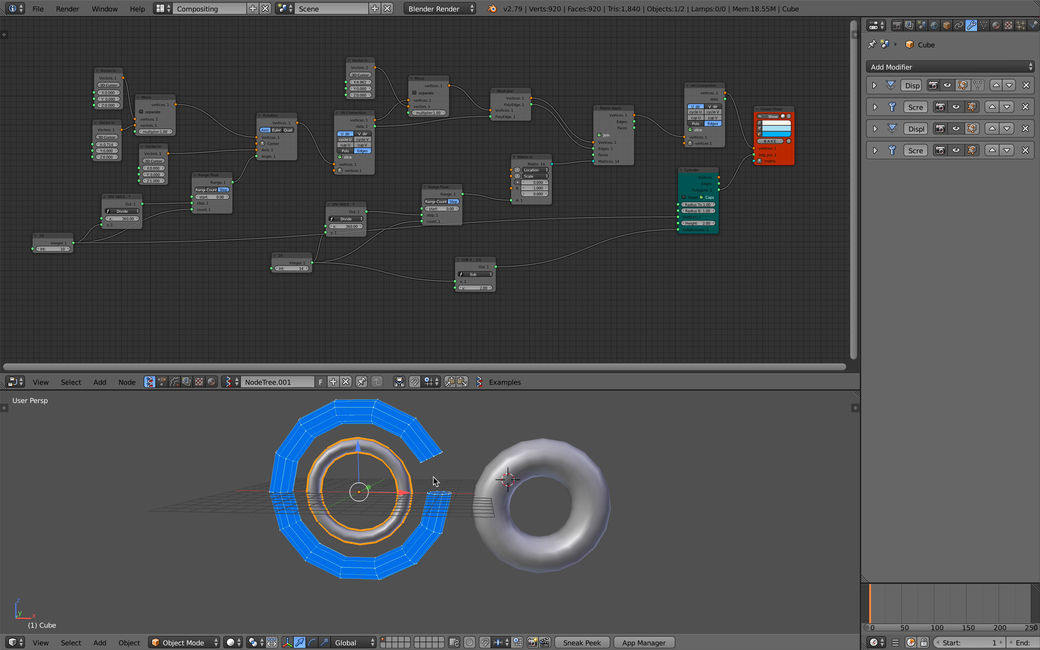
middle_drag(440, 481, 435, 479)
Select the thicker donut copy to show its modifier stack and save over the blend file.
right_click(530, 442)
key(ctrl+s)
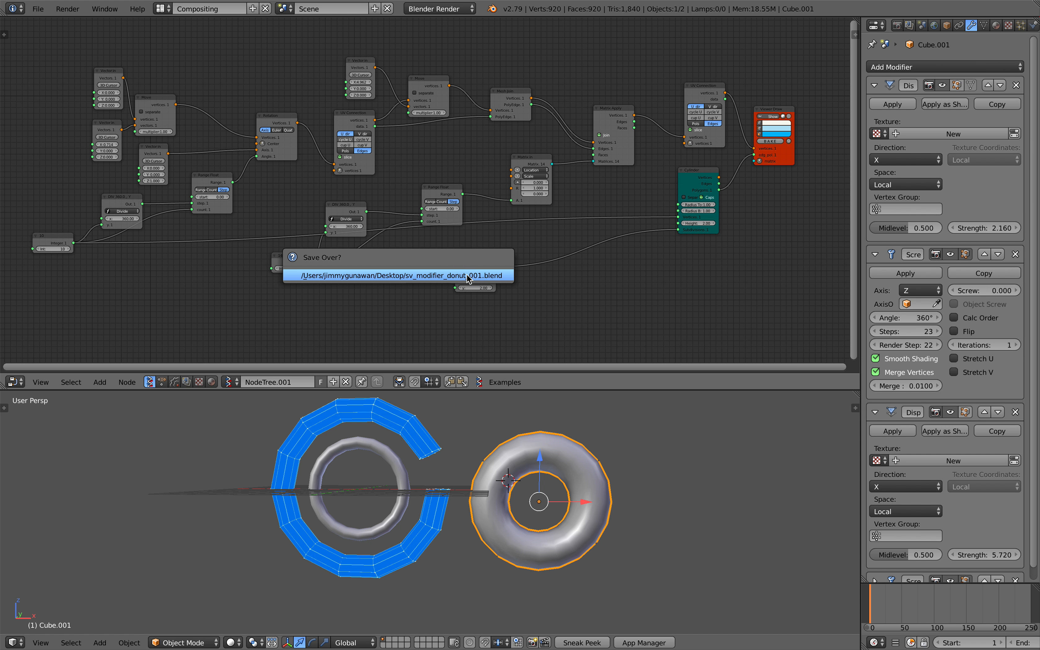
click(469, 278)
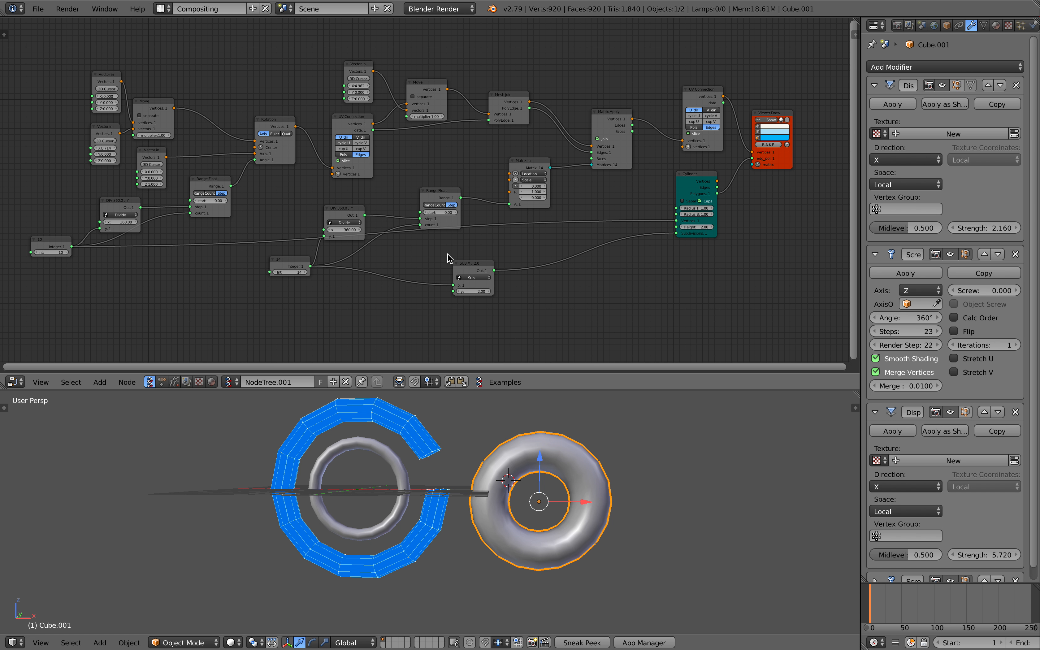
Widen the properties editor slightly, fit all nodes in view, and view the donuts from a tilted angle.
middle_drag(446, 263, 437, 264)
key(Home)
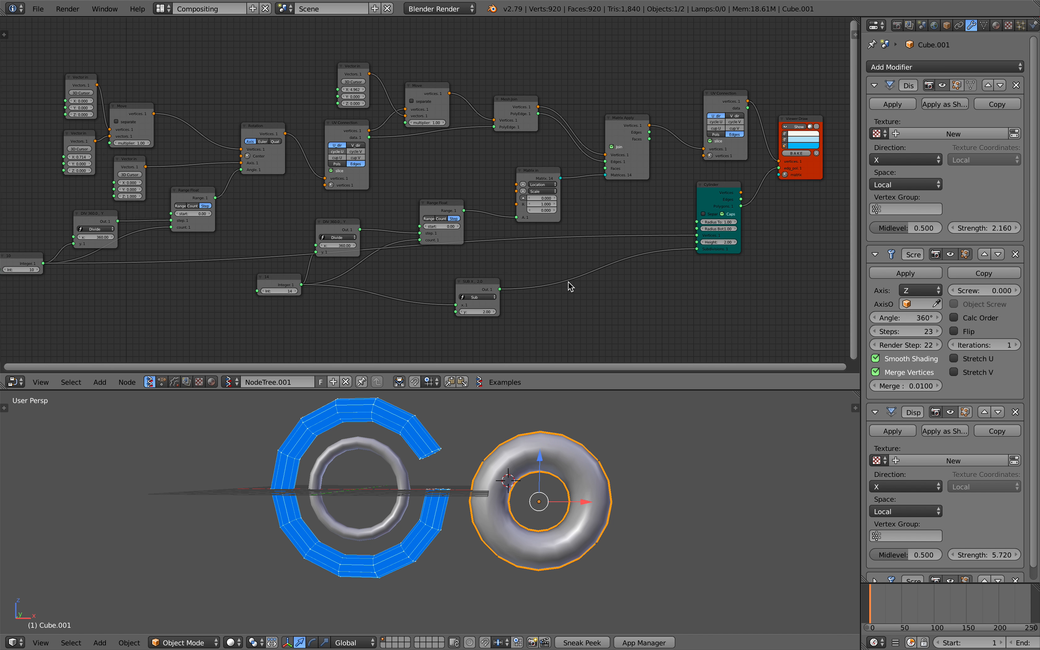
drag(860, 242, 853, 243)
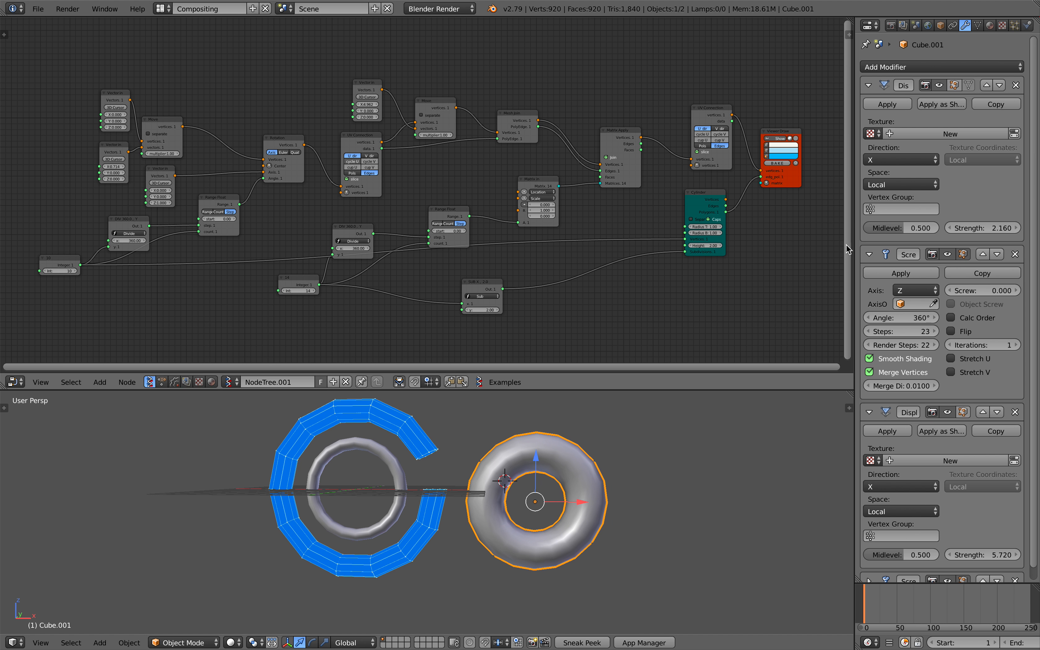
key(Home)
middle_drag(608, 400, 603, 418)
scroll(590, 287, up, 3)
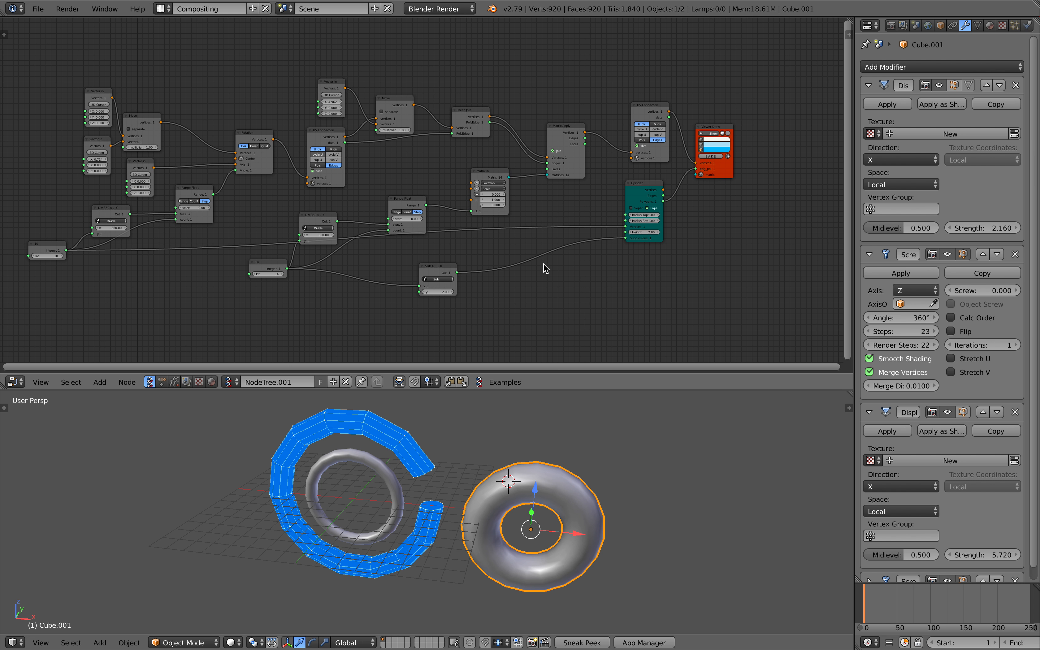
Search the node list for a torus node and look over the Sverchok node categories.
key(alt+space)
text(toru)
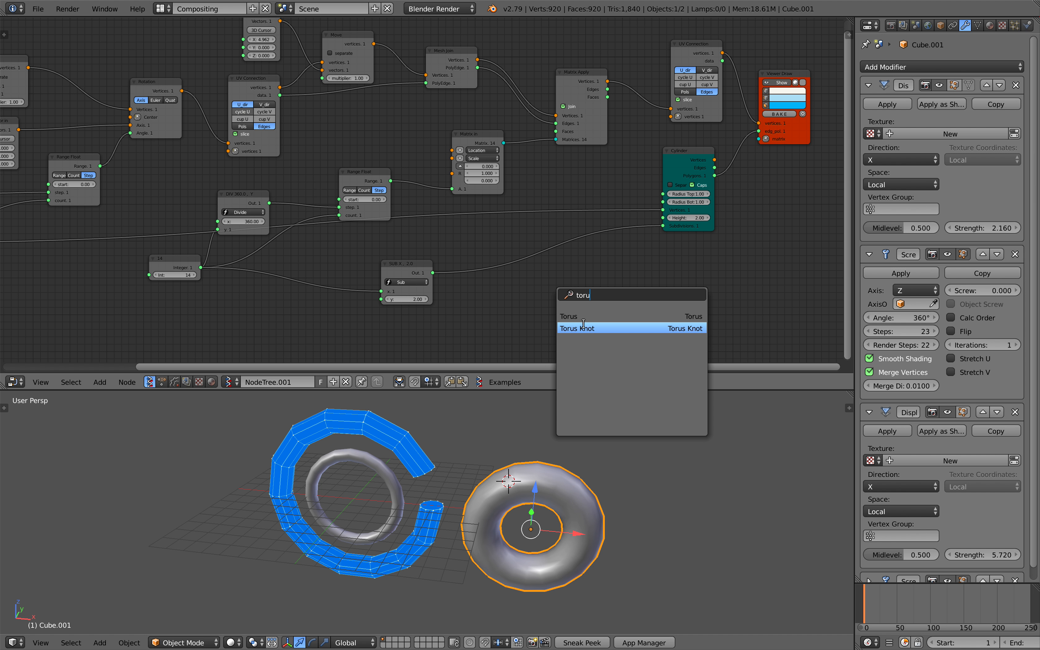
click(599, 257)
scroll(589, 261, down, 3)
middle_drag(587, 261, 642, 278)
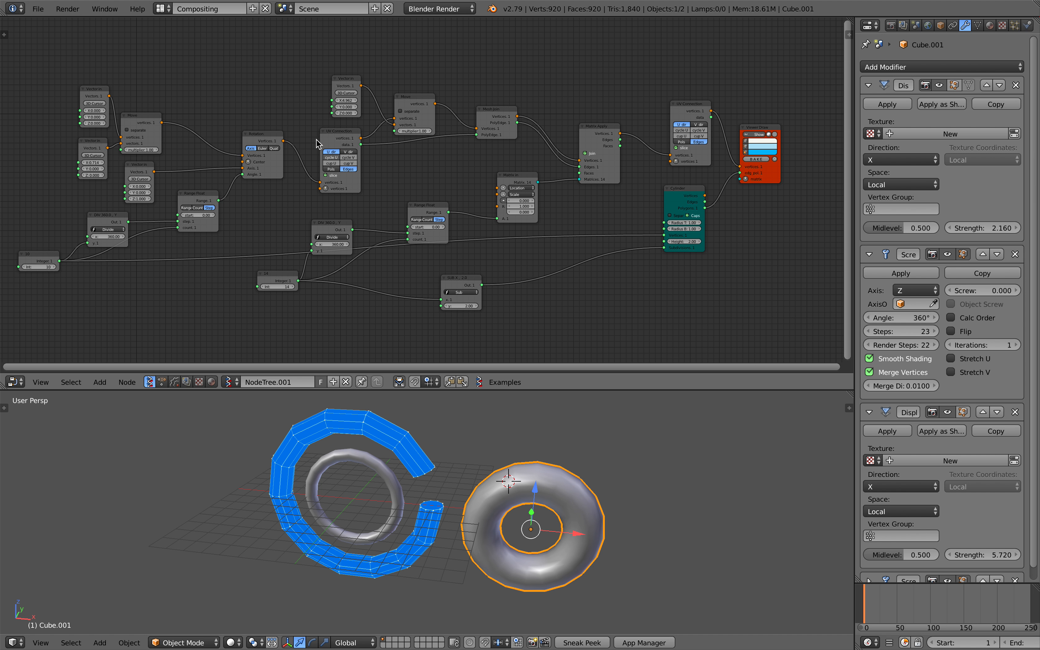
middle_drag(538, 289, 501, 255)
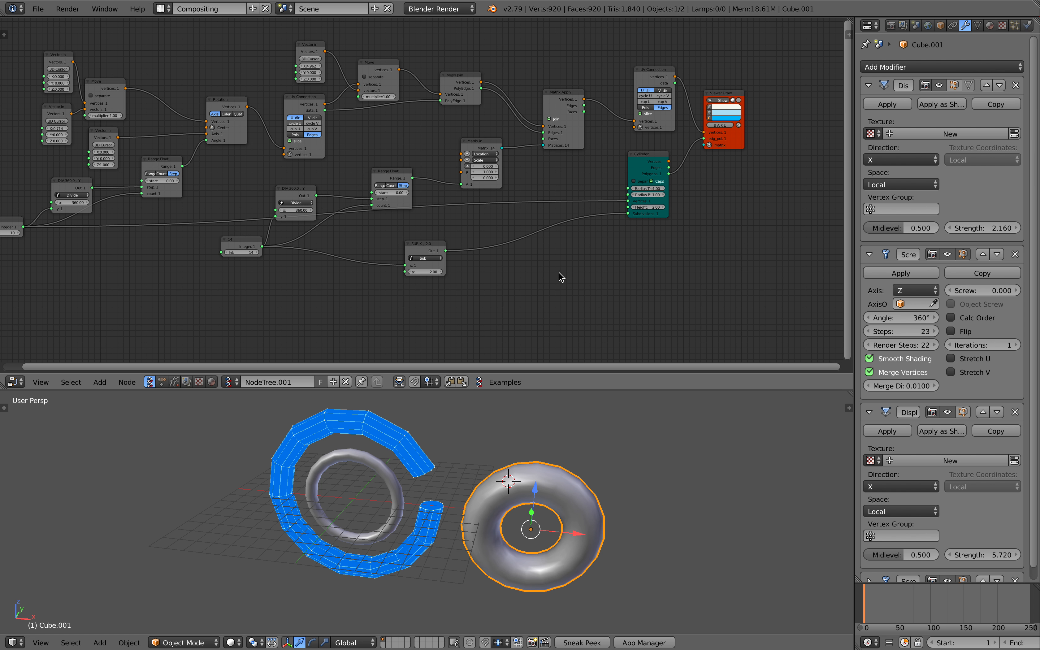
middle_drag(561, 278, 596, 255)
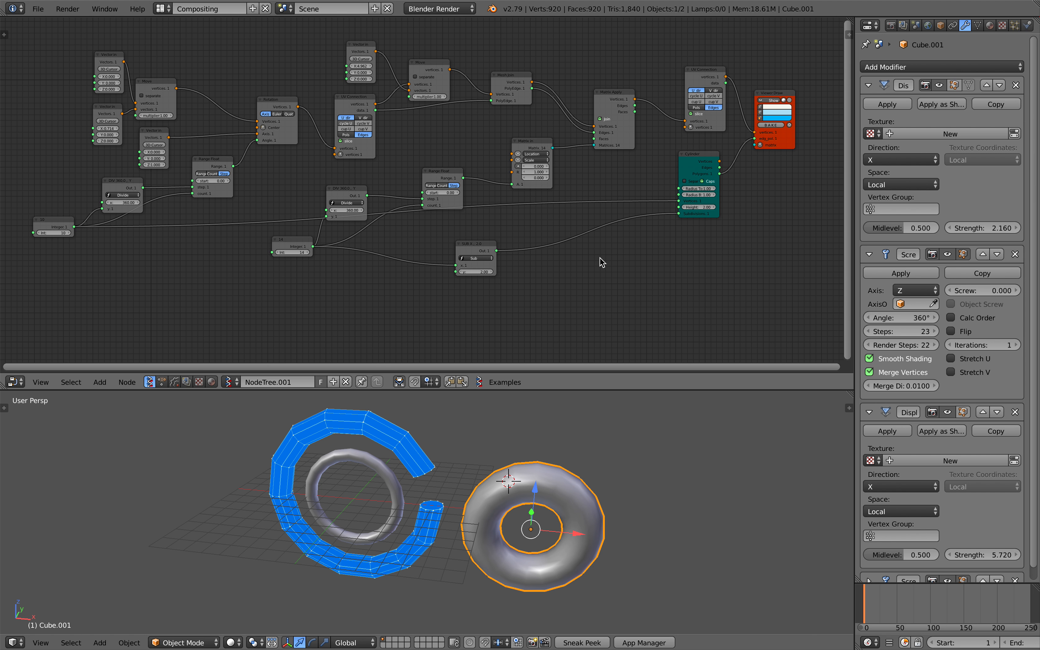
key(shift+a)
mouse_move(614, 282)
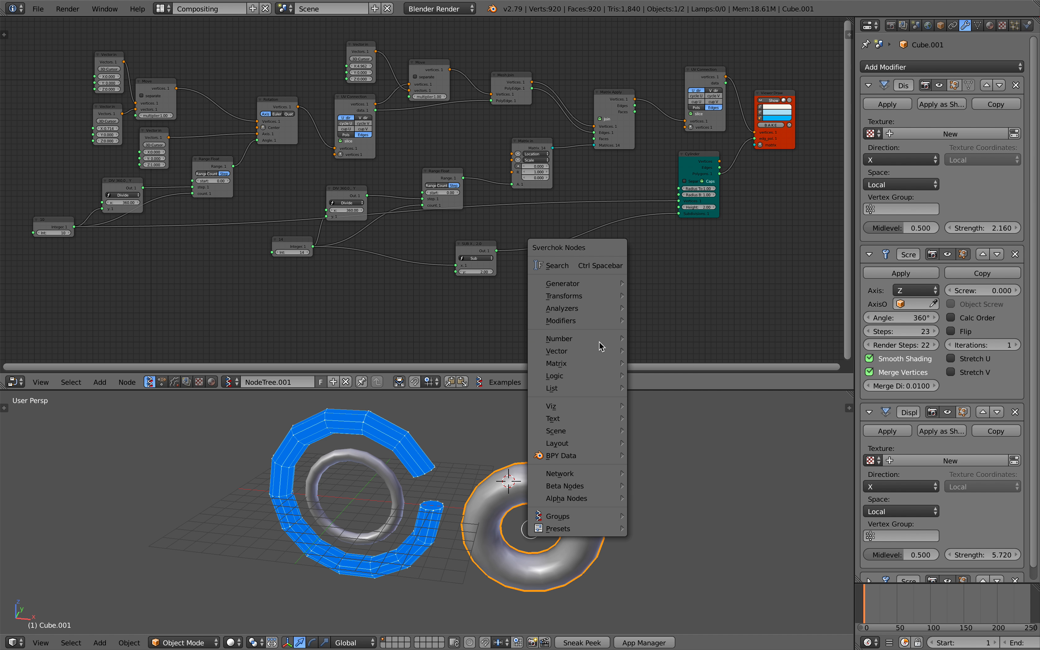
Duplicate the thicker donut along the Y axis and set the copy's Displace strength to 0.700 and Displace.001 strength to 10.140.
middle_drag(487, 476, 488, 458)
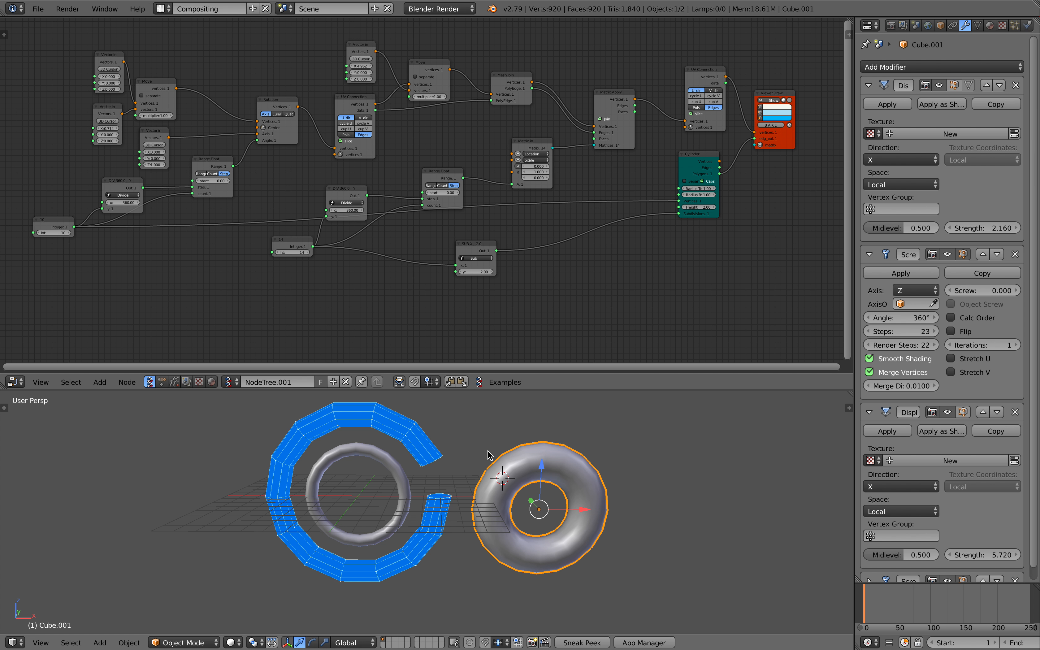
middle_drag(489, 454, 447, 516)
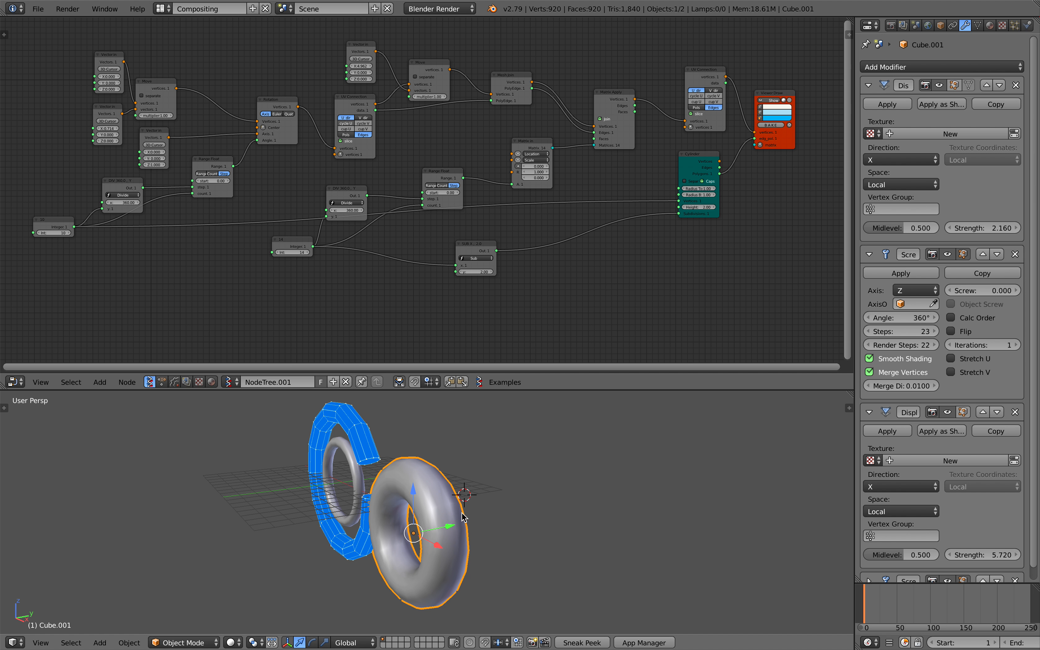
key(shift+d)
key(y)
click(531, 502)
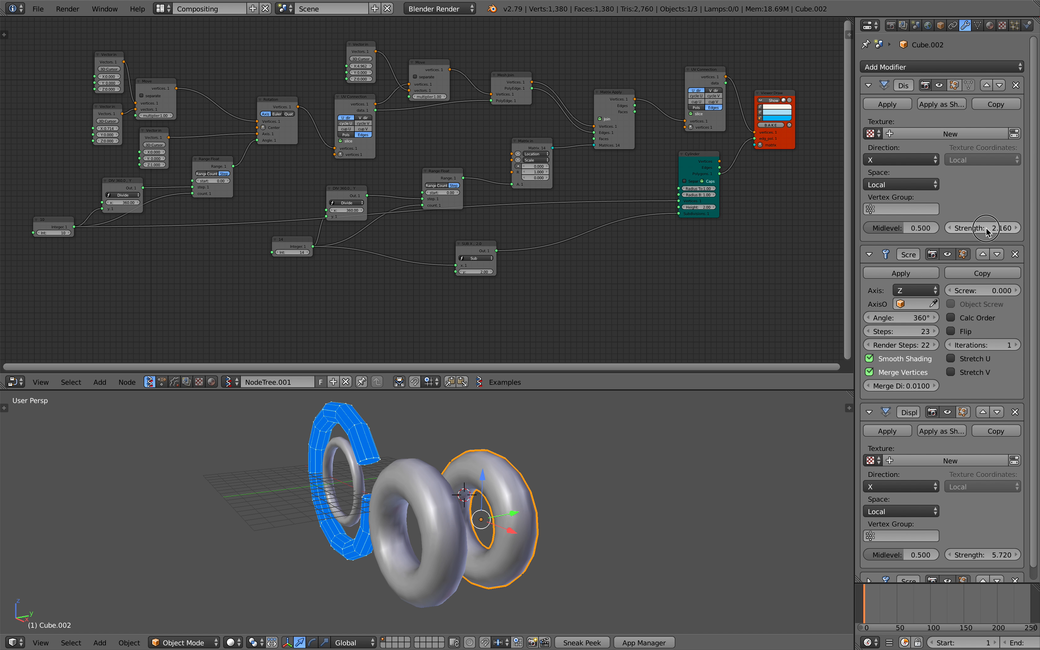
drag(987, 233, 942, 232)
drag(982, 555, 772, 558)
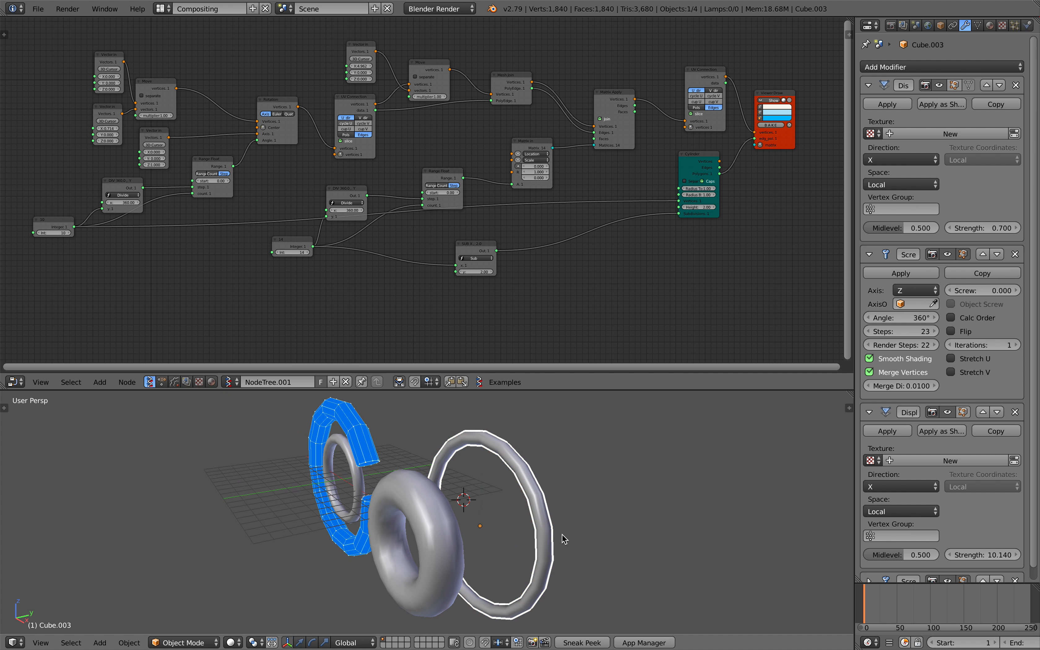
Duplicate the large thin ring along the Y axis and set the copy's Displace.001 strength to 7.460 and Displace strength to 1.260.
key(shift+d)
key(y)
click(623, 538)
drag(985, 555, 967, 555)
drag(982, 228, 1000, 227)
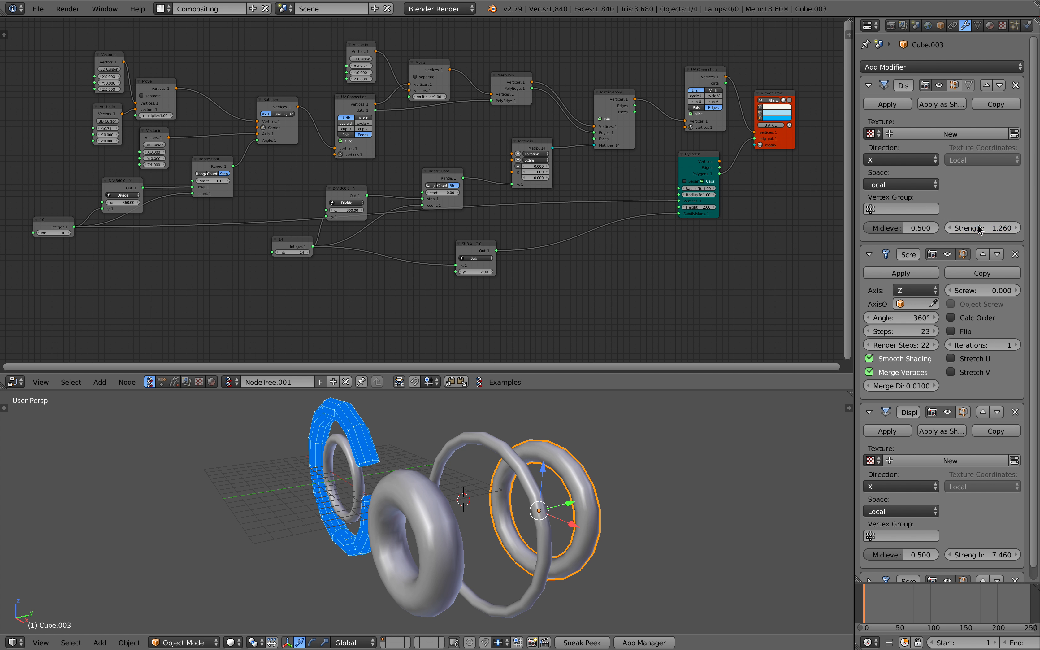
middle_drag(580, 520, 647, 516)
middle_drag(561, 502, 576, 506)
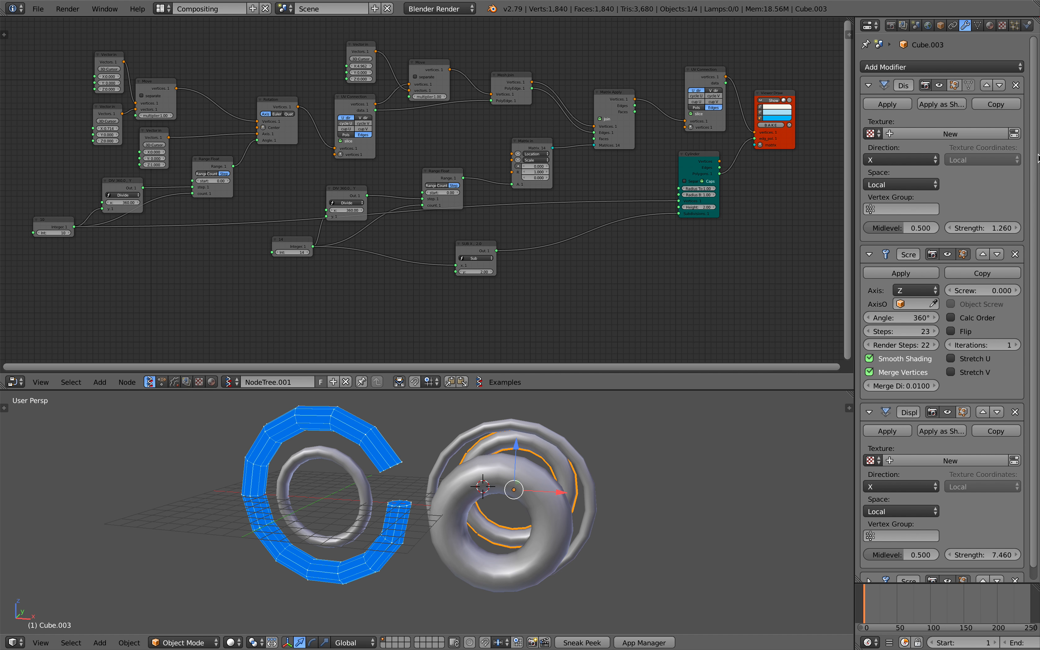
Examine the node tree up close around the UV Connection, Cylinder and Viewer Draw nodes.
middle_drag(596, 232, 602, 234)
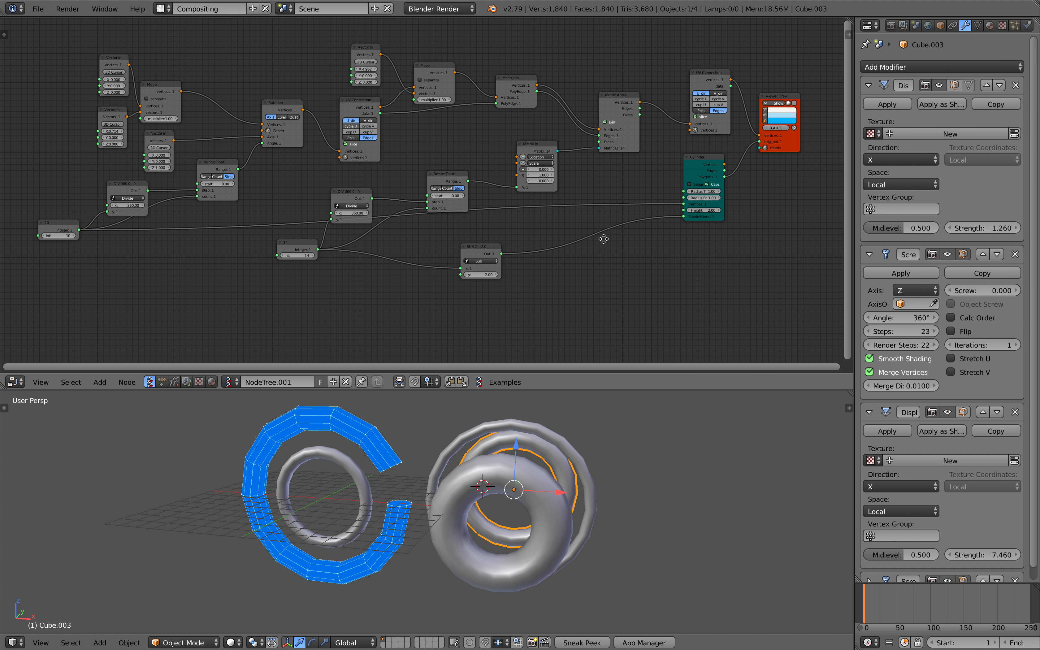
middle_drag(635, 167, 638, 183)
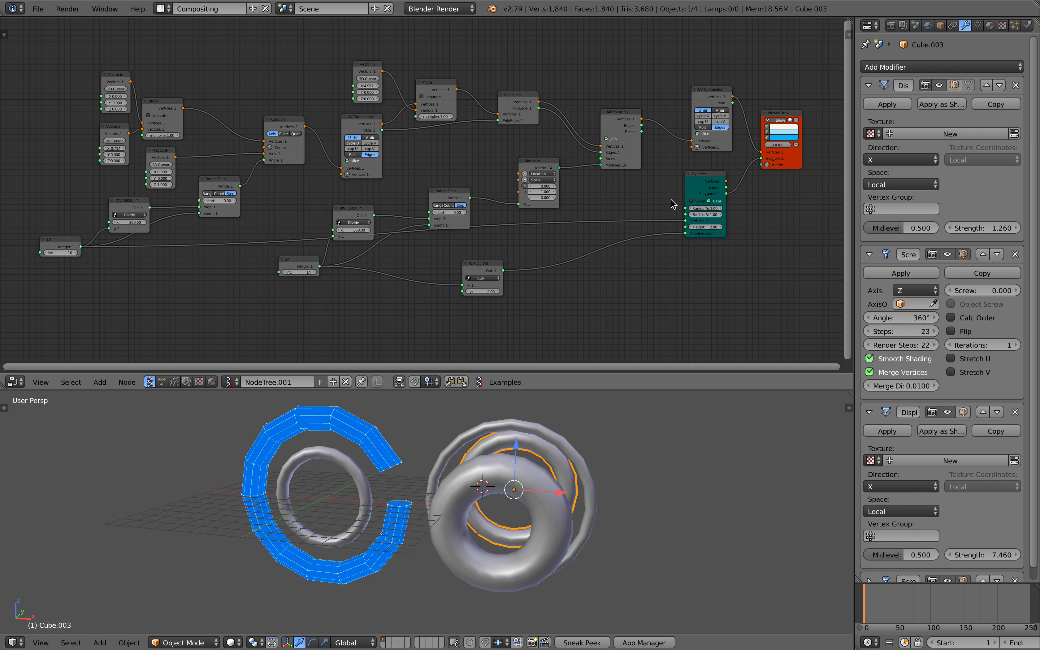
middle_drag(628, 120, 621, 121)
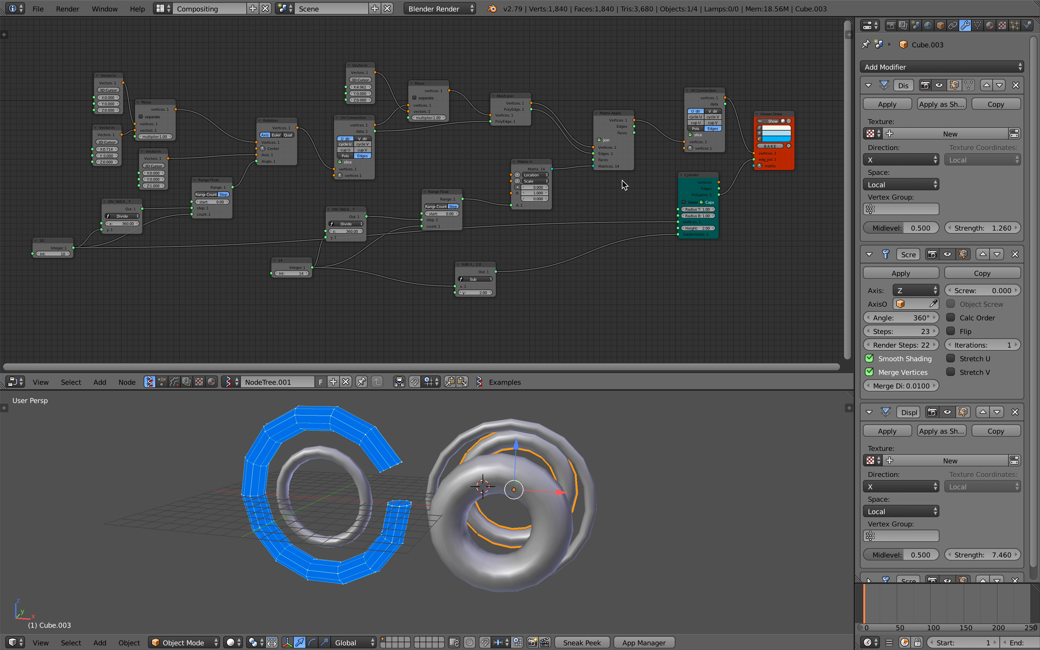
scroll(611, 170, up, 1)
middle_drag(612, 170, 408, 205)
scroll(409, 204, up, 2)
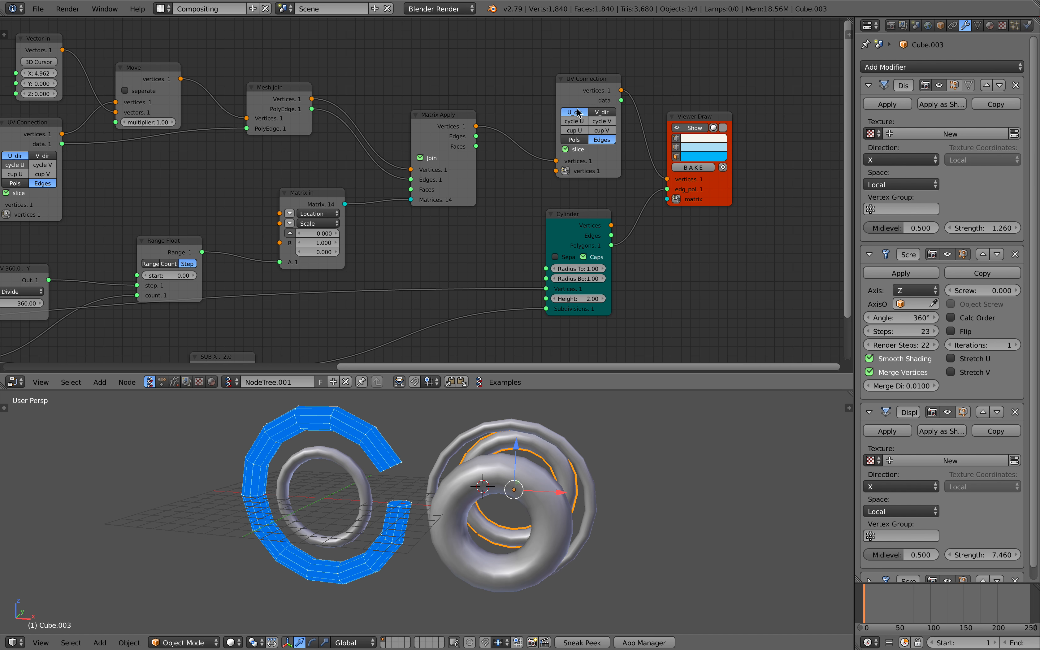
scroll(552, 123, up, 1)
scroll(551, 126, down, 1)
middle_drag(546, 168, 580, 138)
scroll(580, 138, down, 2)
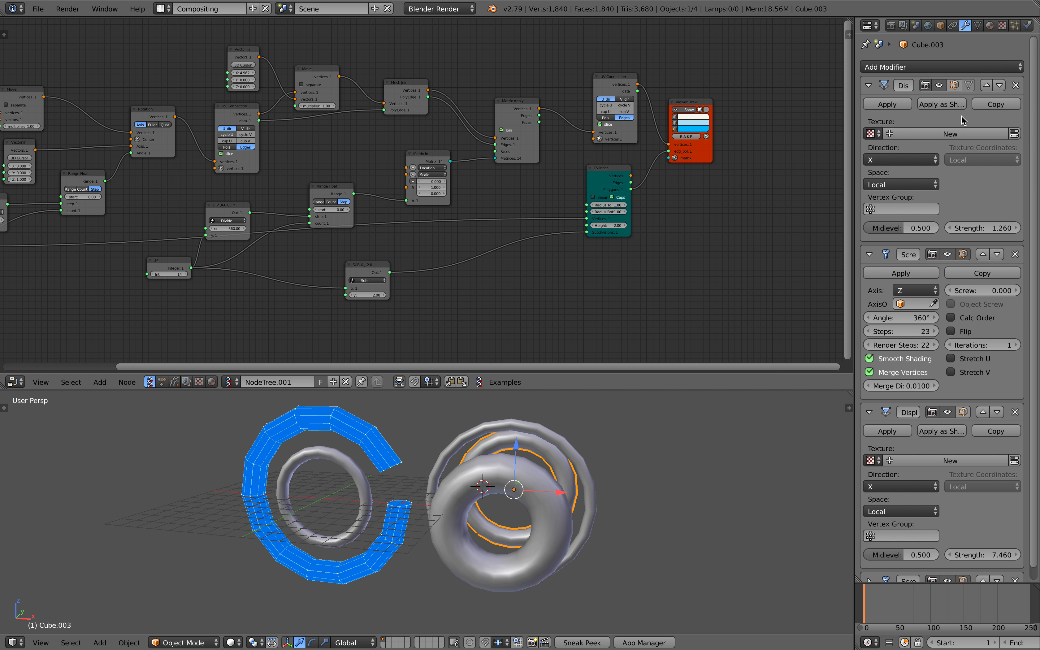
Widen the properties editor to show the full modifier names and bring the whole node tree into view.
drag(855, 179, 785, 188)
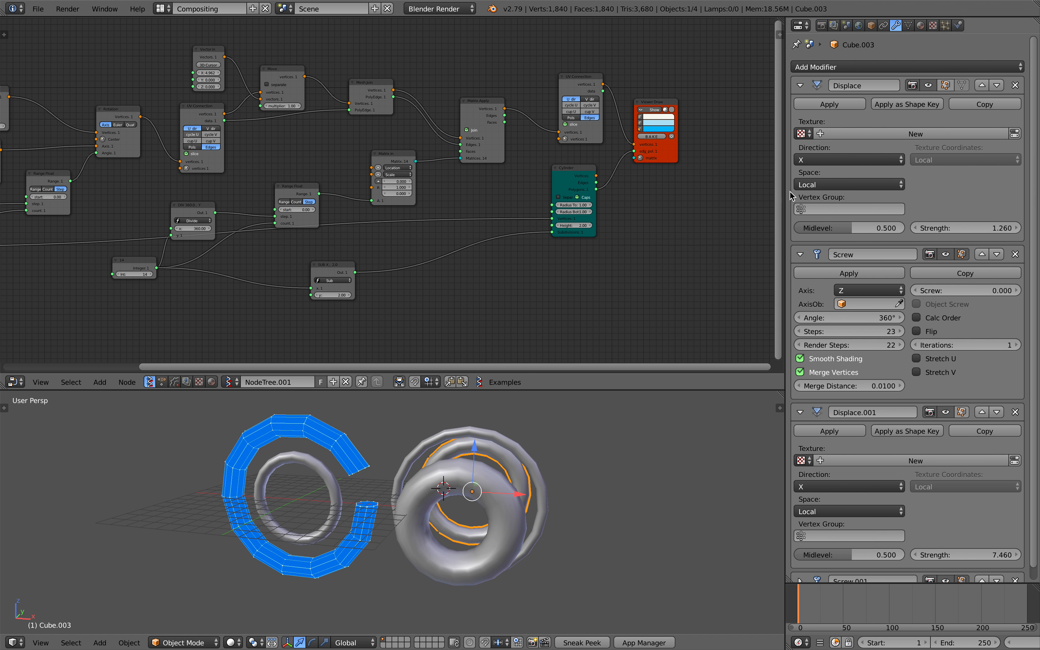
middle_drag(611, 230, 672, 227)
scroll(657, 223, down, 2)
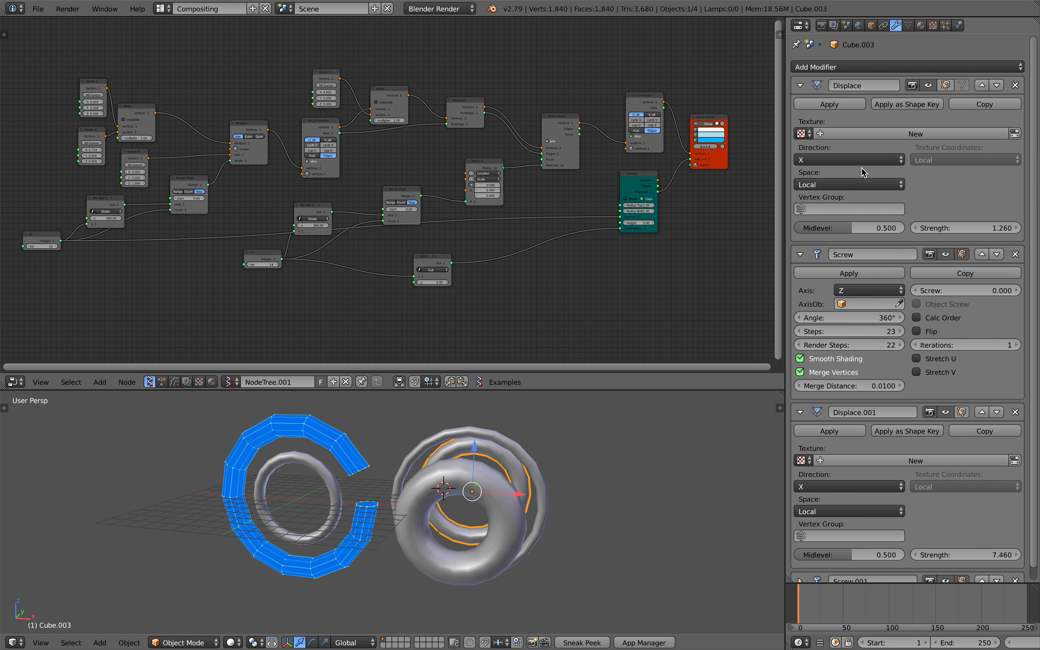
middle_drag(760, 185, 762, 182)
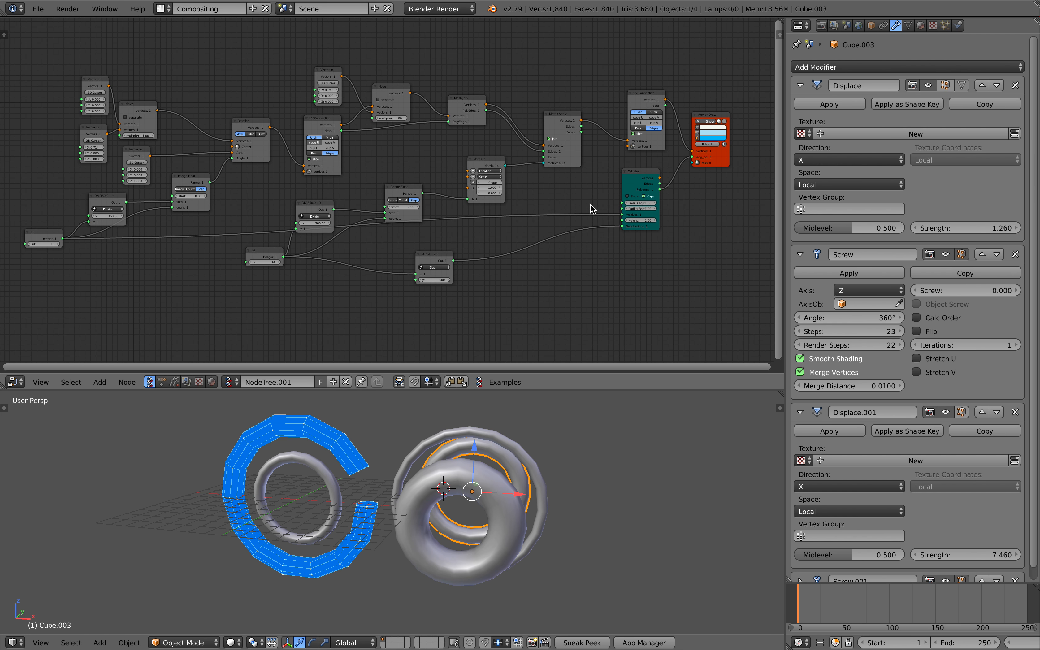
Collapse all the modifiers in the selected ring's stack.
click(800, 85)
click(800, 106)
click(800, 128)
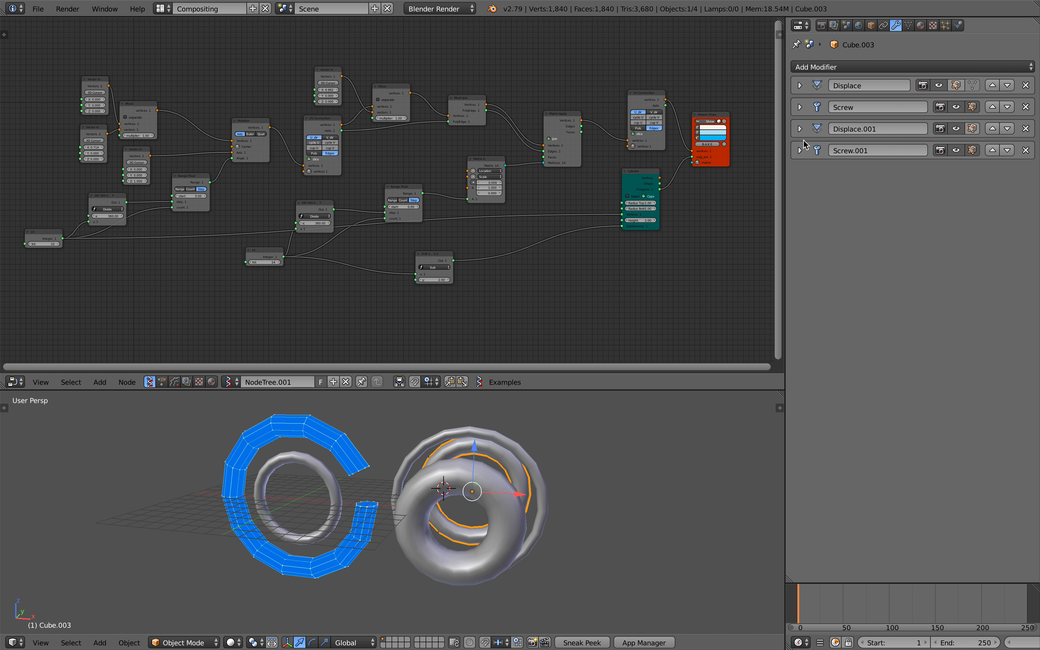
click(800, 151)
click(800, 128)
click(800, 128)
click(800, 150)
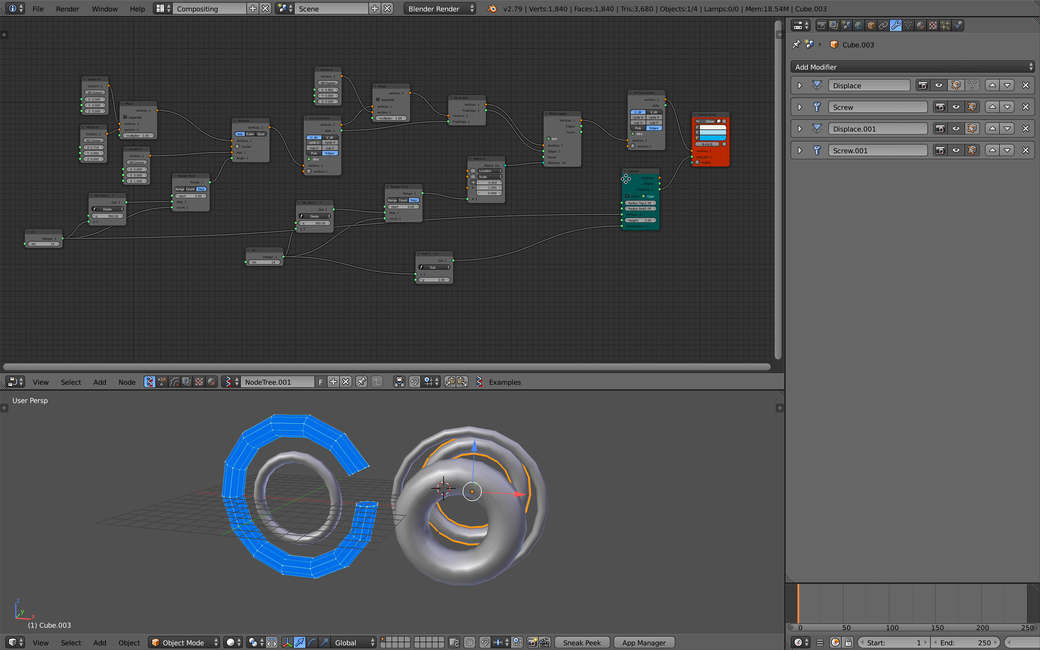
Narrow the properties editor slightly, keeping the whole node tree in view.
middle_drag(375, 99, 389, 102)
middle_drag(506, 230, 500, 233)
scroll(502, 233, up, 1)
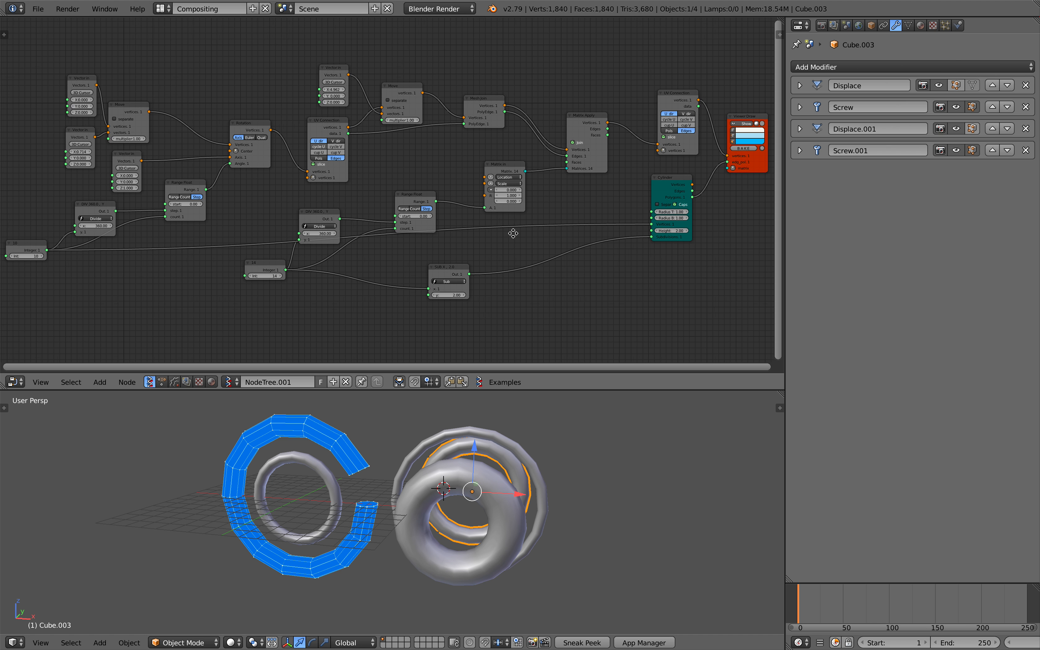
scroll(516, 231, down, 1)
drag(787, 234, 802, 234)
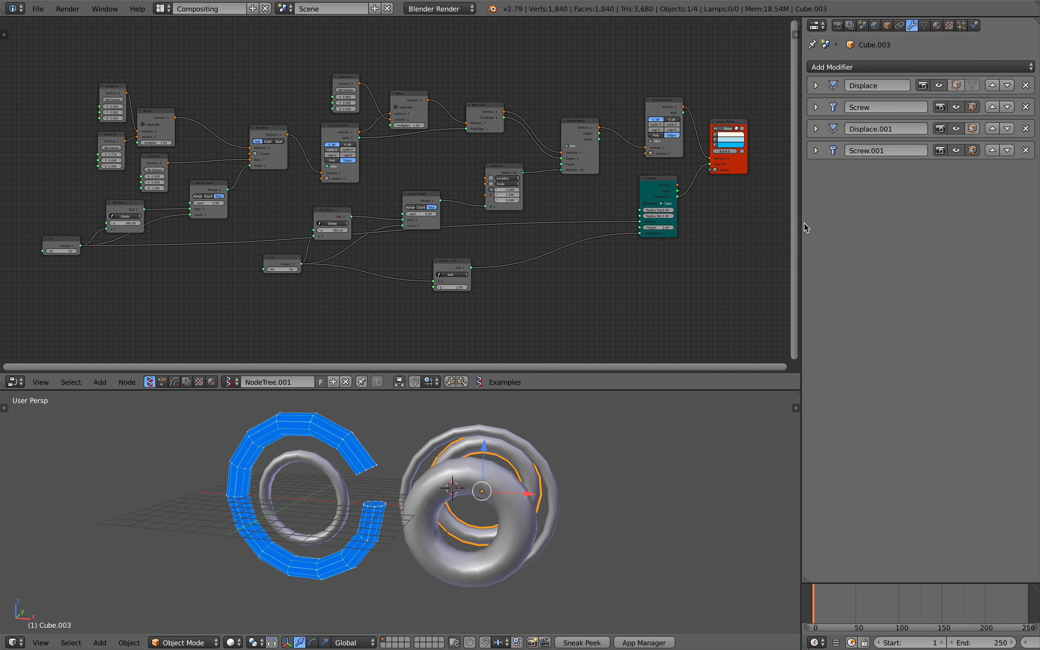
mouse_move(484, 429)
middle_down()
mouse_move(456, 435)
mouse_move(481, 430)
middle_up()
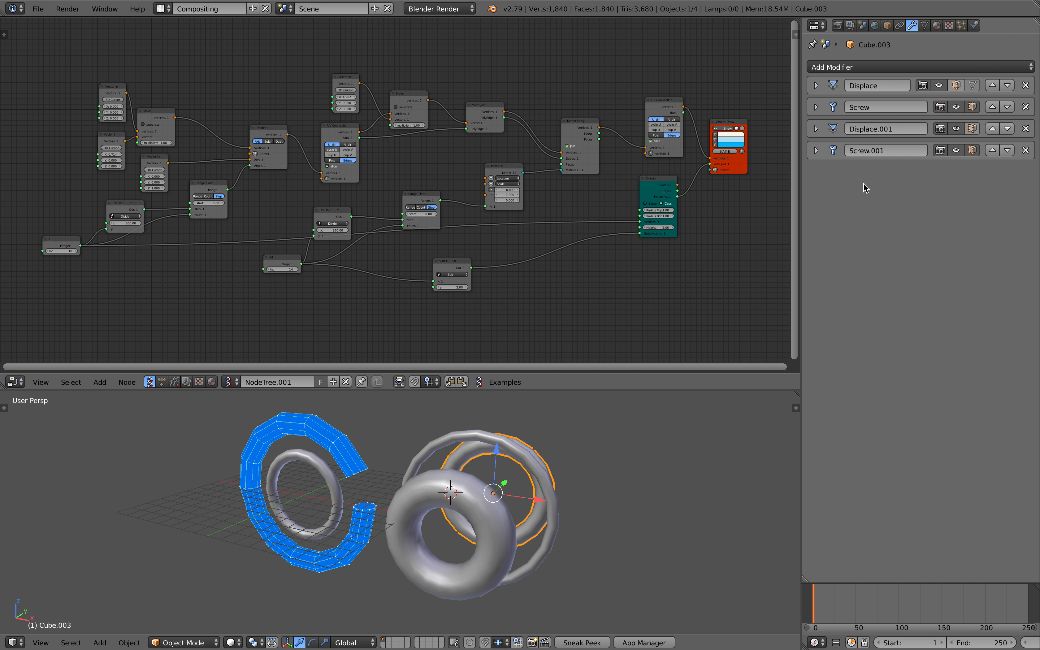
Duplicate the thicker donut, place the copy away from the other rings, and rotate it with trackball rotation to face the view.
middle_drag(615, 485, 470, 478)
right_click(526, 492)
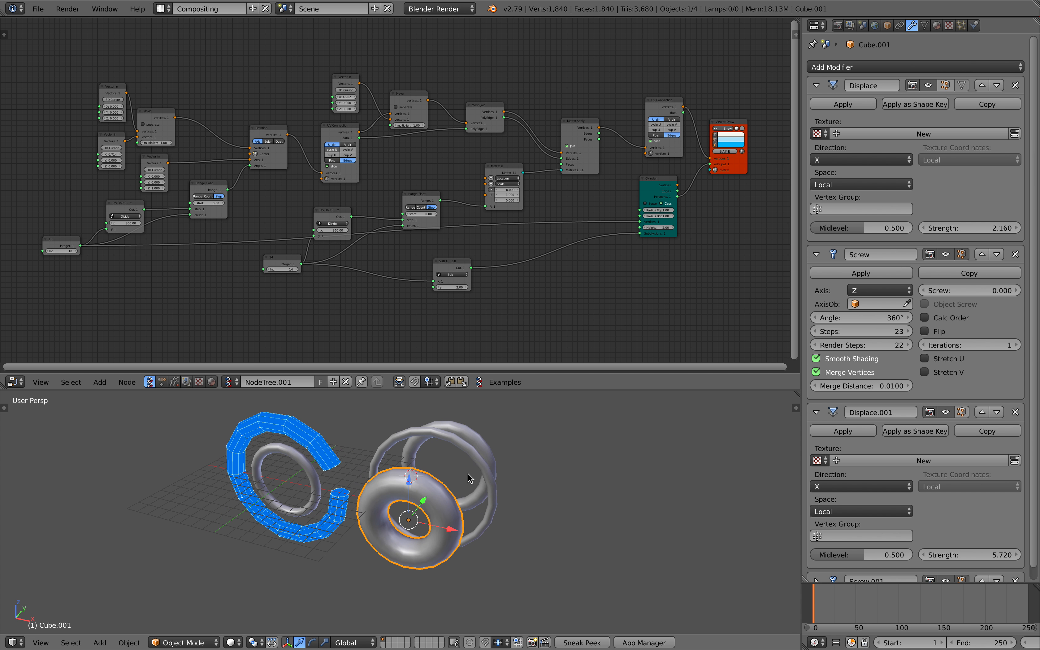
key(shift+d)
click(664, 462)
key(r)
key(r)
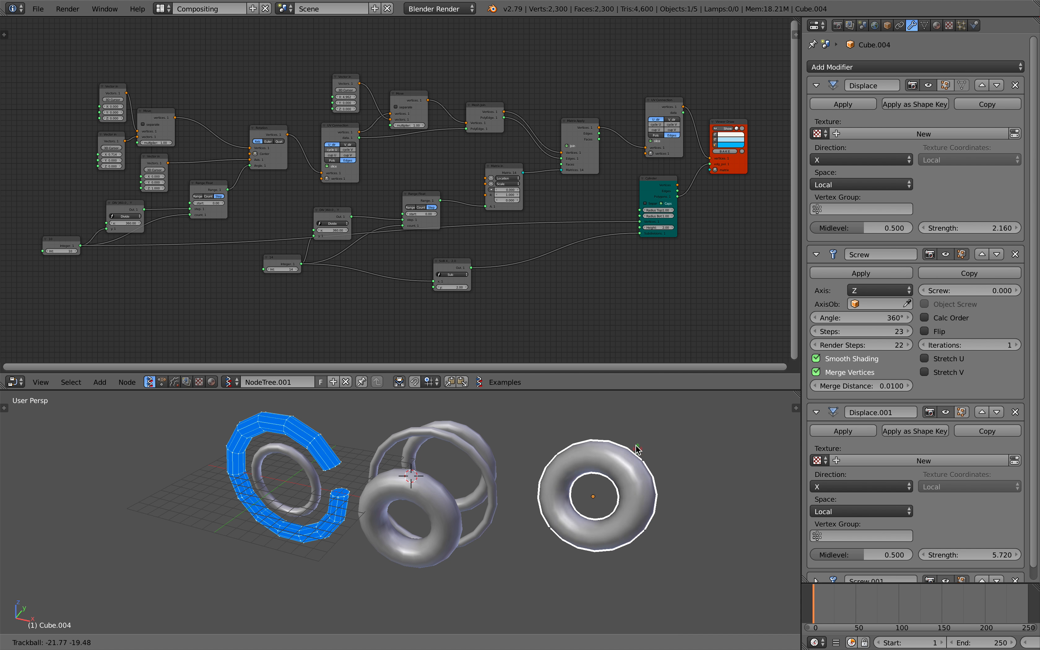
click(643, 453)
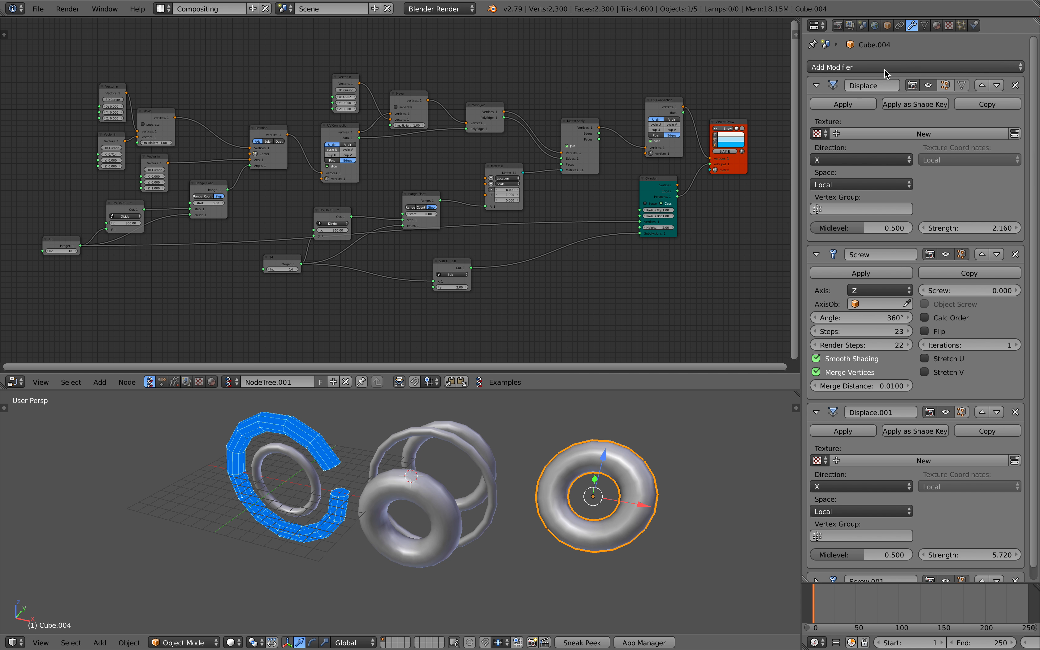
Collapse the copy's modifiers, set its first Displace strength to 2.360, and expand the first Screw modifier's settings.
click(817, 87)
click(816, 109)
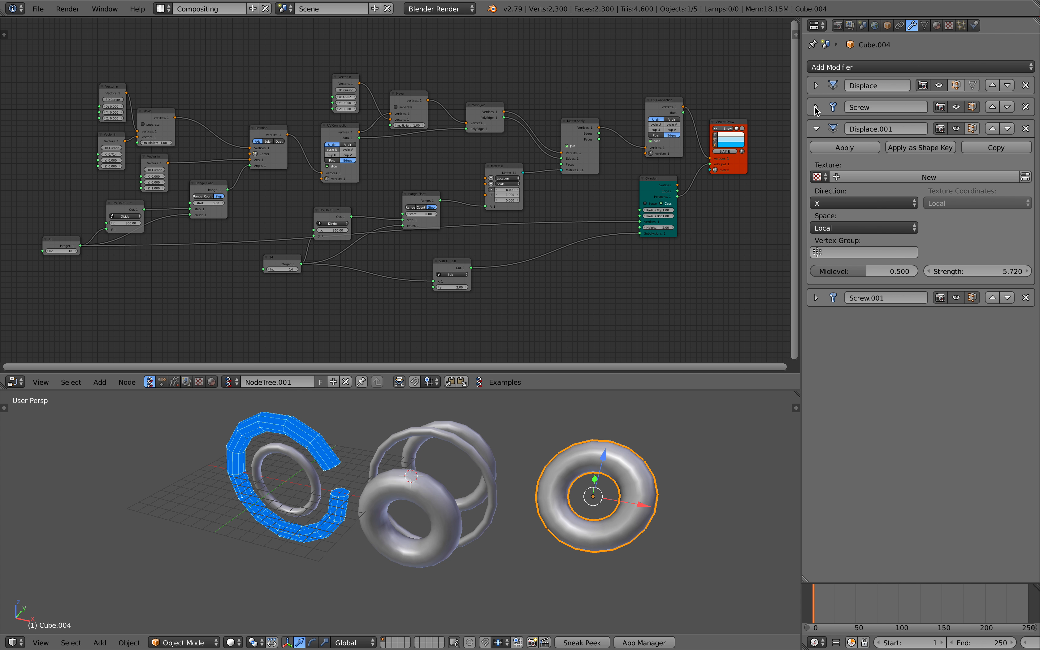
click(816, 129)
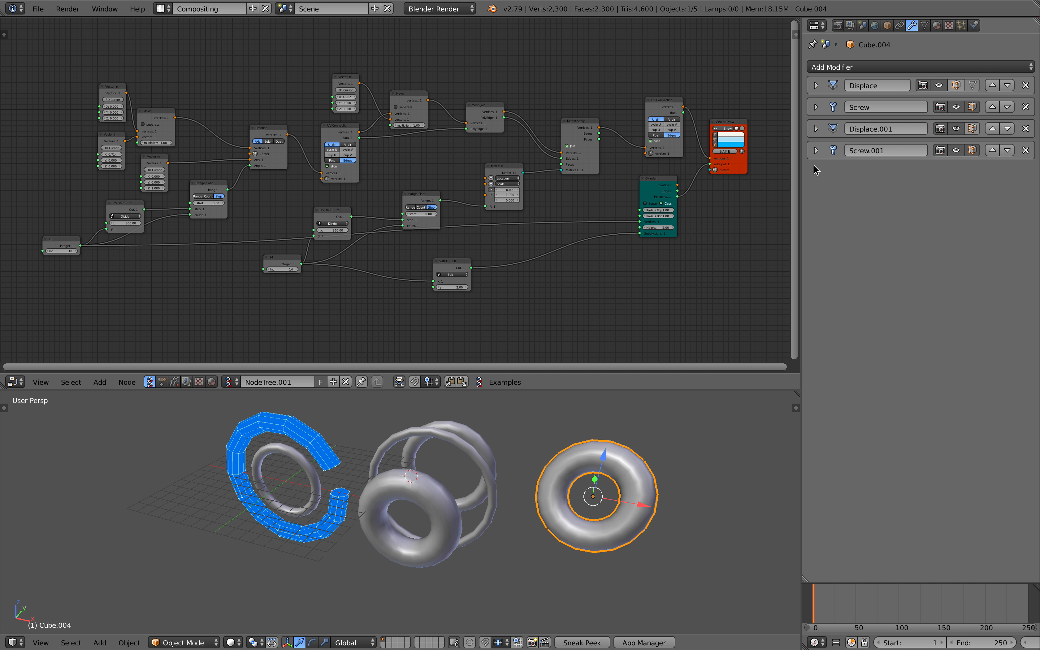
click(817, 86)
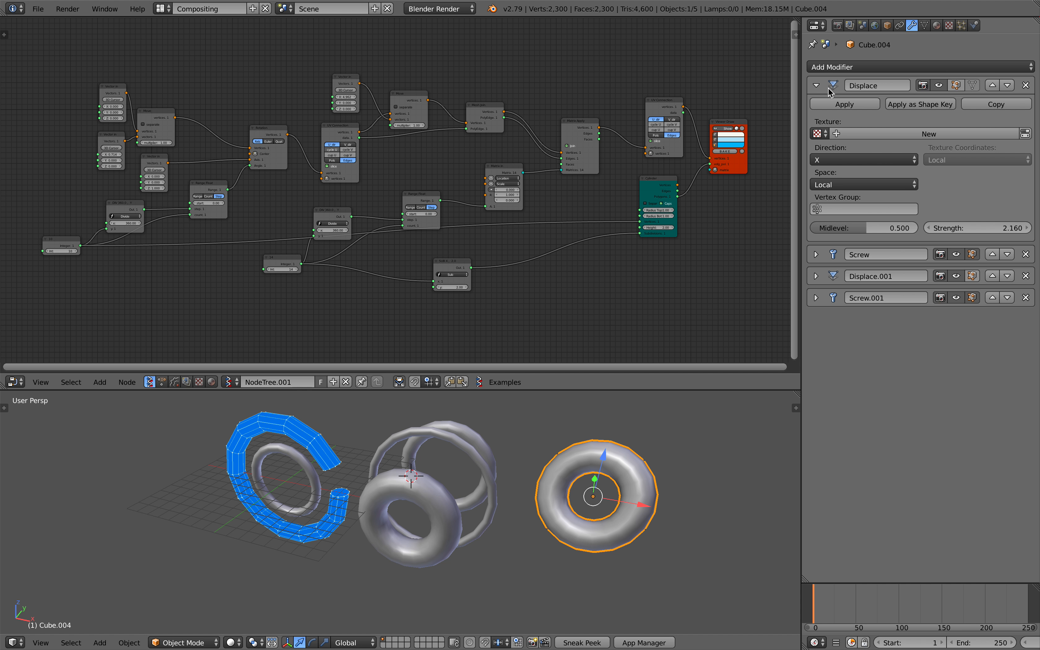
drag(987, 227, 1028, 227)
click(817, 254)
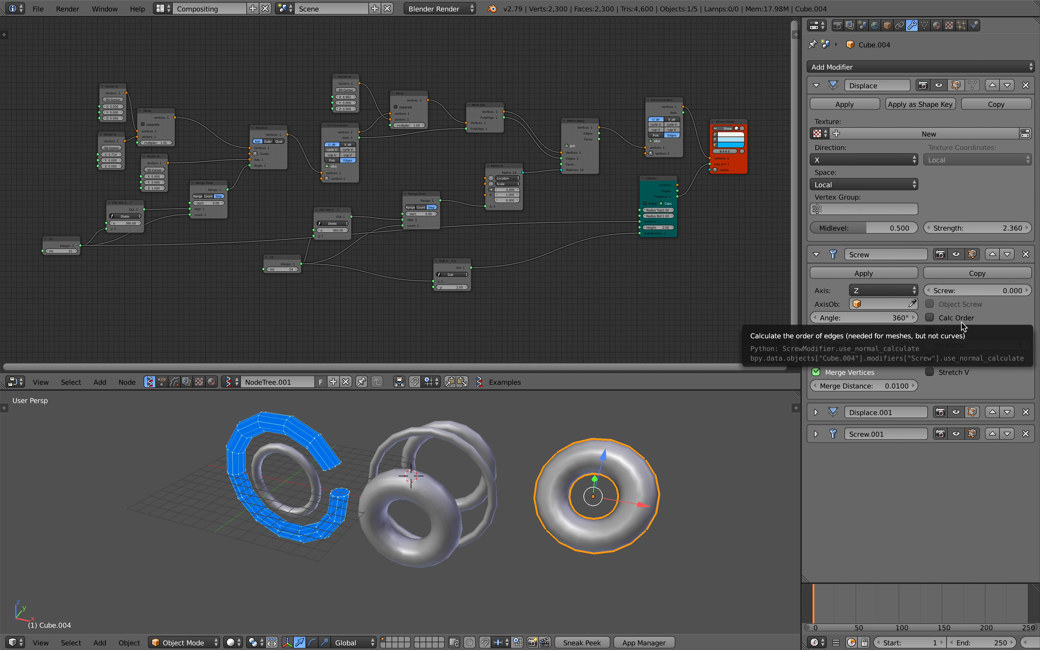
Delete the separately placed donut copy.
middle_drag(618, 500, 612, 500)
key(x)
click(612, 500)
Select the large thin ring and save over sv_modifier_donut_001.blend.
shift+middle_drag(465, 486, 495, 489)
middle_drag(495, 489, 530, 459)
right_click(496, 459)
key(ctrl+s)
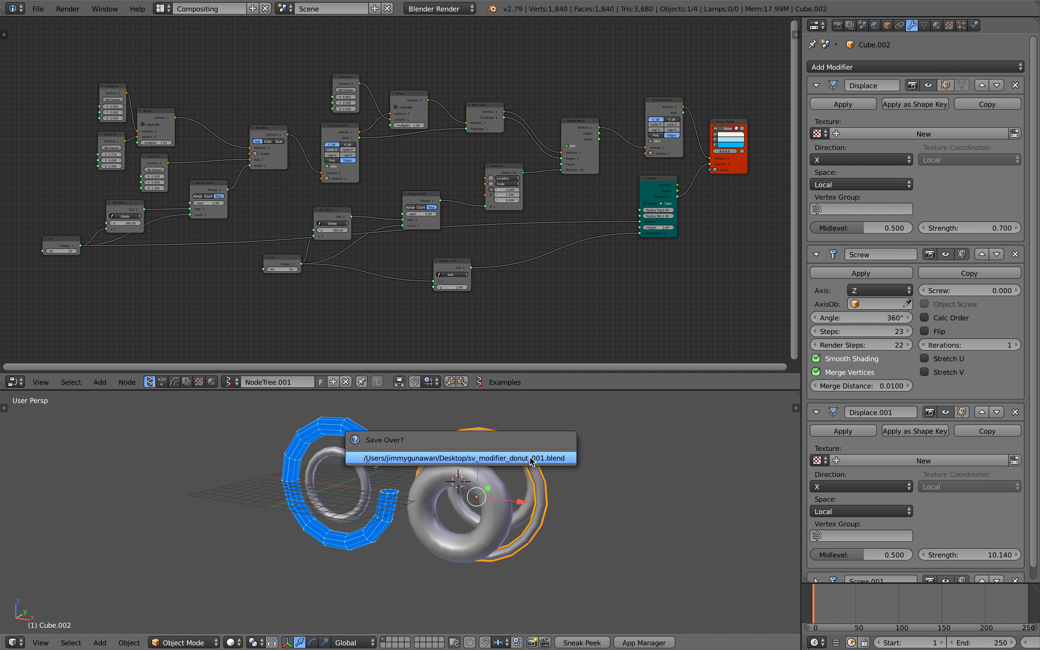
click(531, 459)
Expand the large thin ring's Screw.001 modifier and set its steps to 9.
scroll(947, 511, down, 1)
click(817, 569)
scroll(863, 535, down, 6)
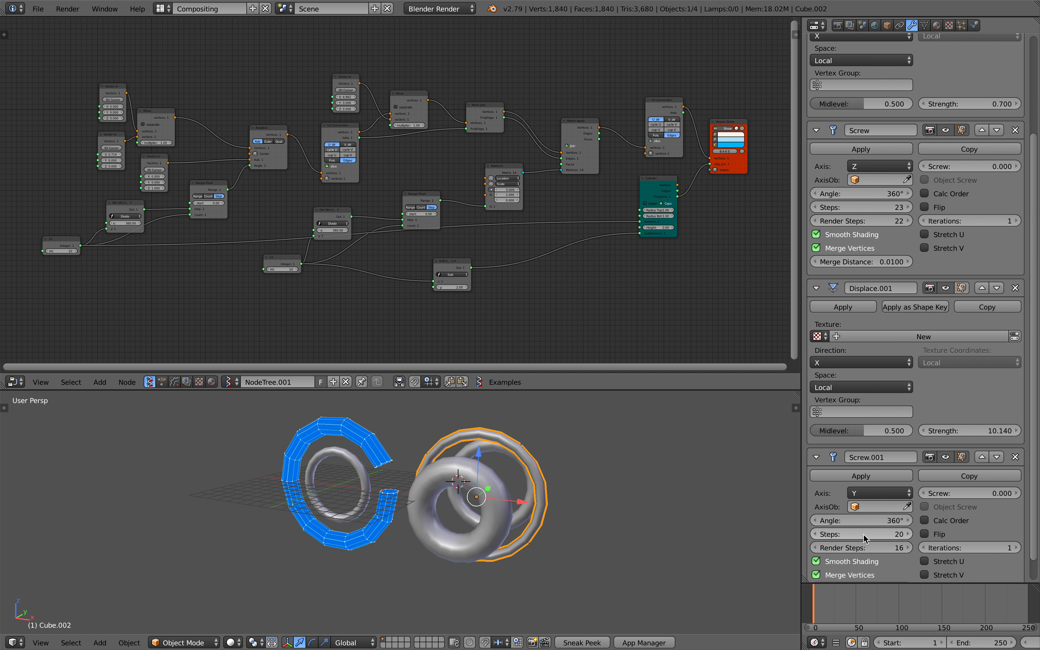
drag(865, 535, 726, 521)
middle_drag(726, 520, 588, 466)
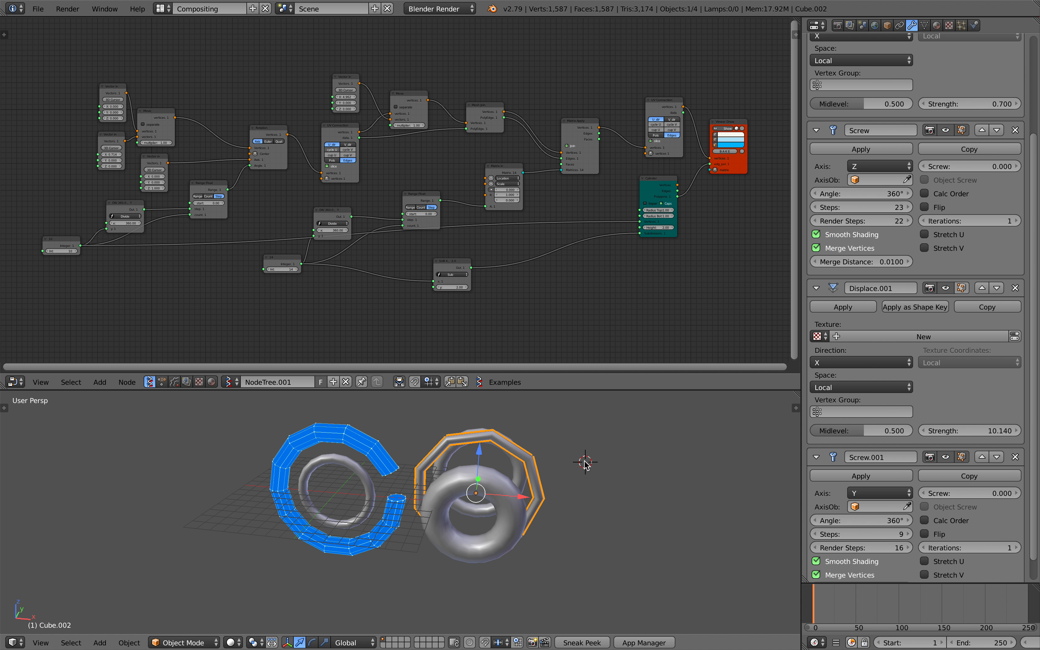
middle_drag(525, 313, 519, 315)
middle_drag(399, 510, 507, 462)
scroll(376, 492, up, 3)
scroll(419, 469, down, 3)
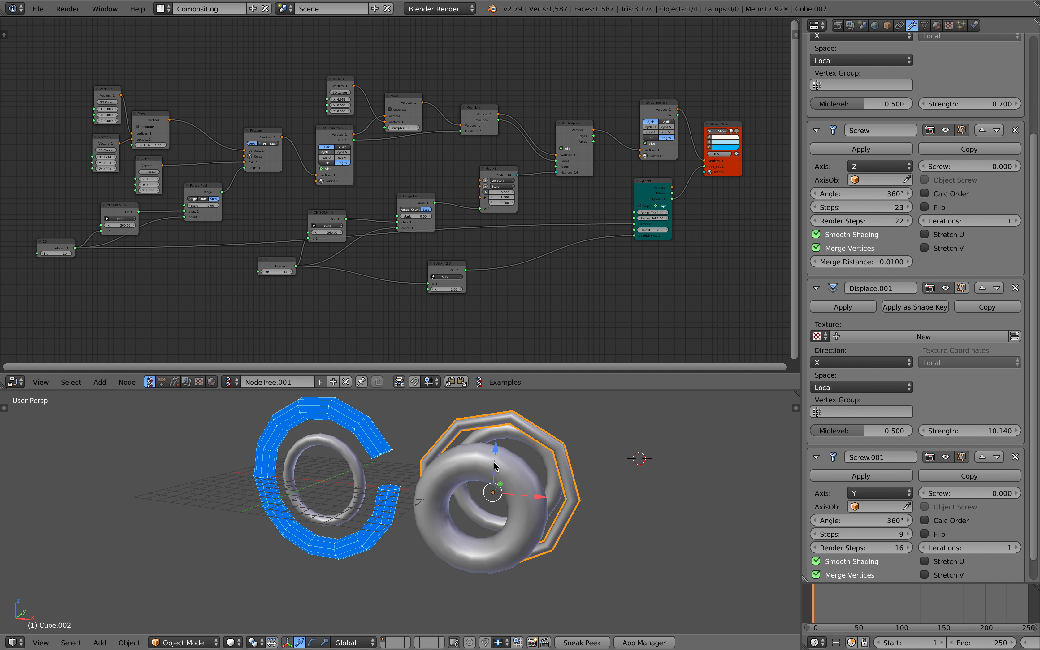